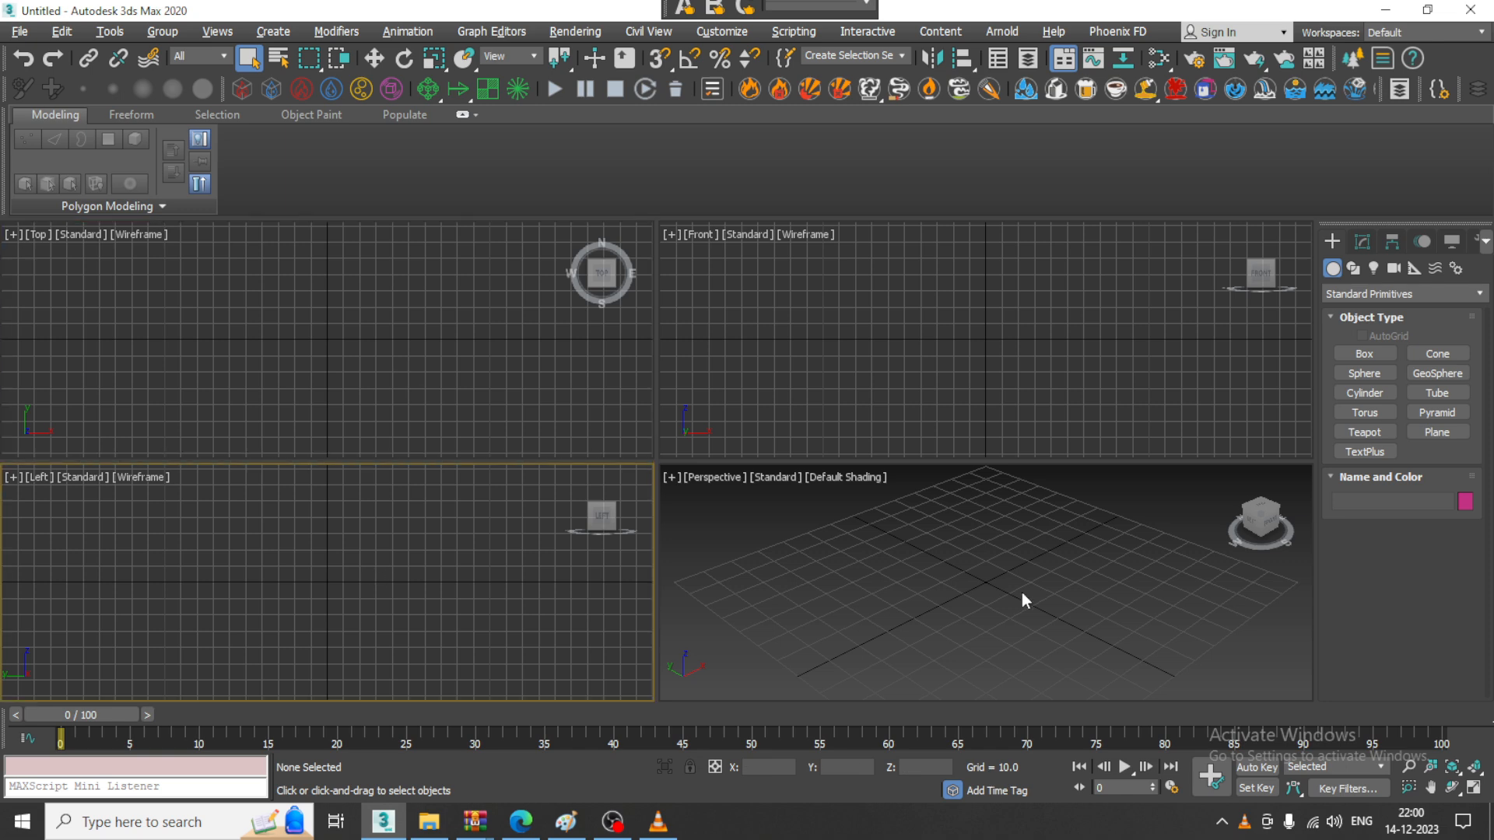
Open the reference picture round-bed-design.jpg from the Desktop in the image file viewer
{"action": "left_click", "coordinate": [21, 32]}
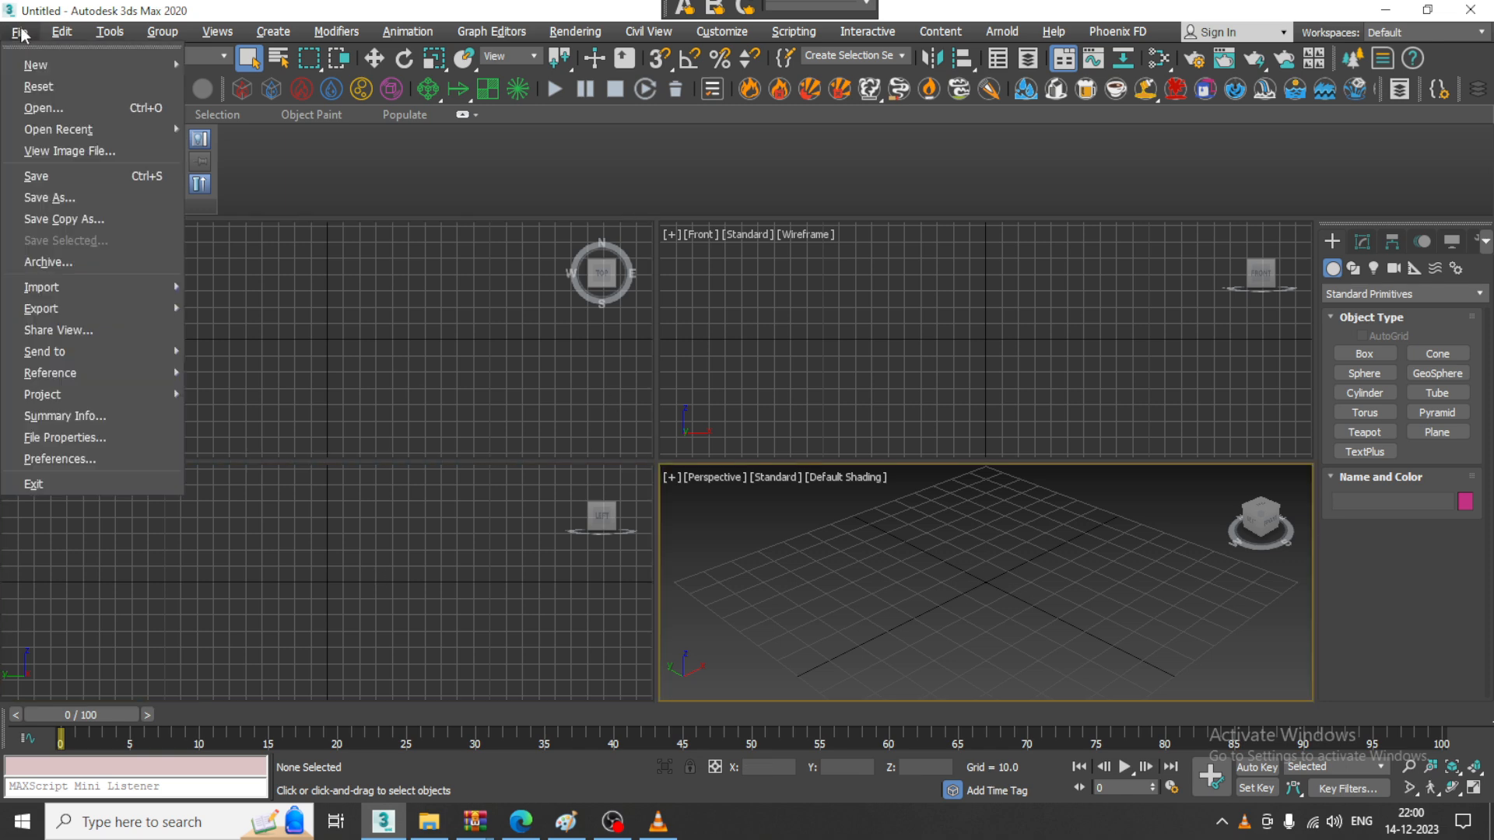
{"action": "left_click", "coordinate": [73, 149]}
{"action": "left_click", "coordinate": [64, 199]}
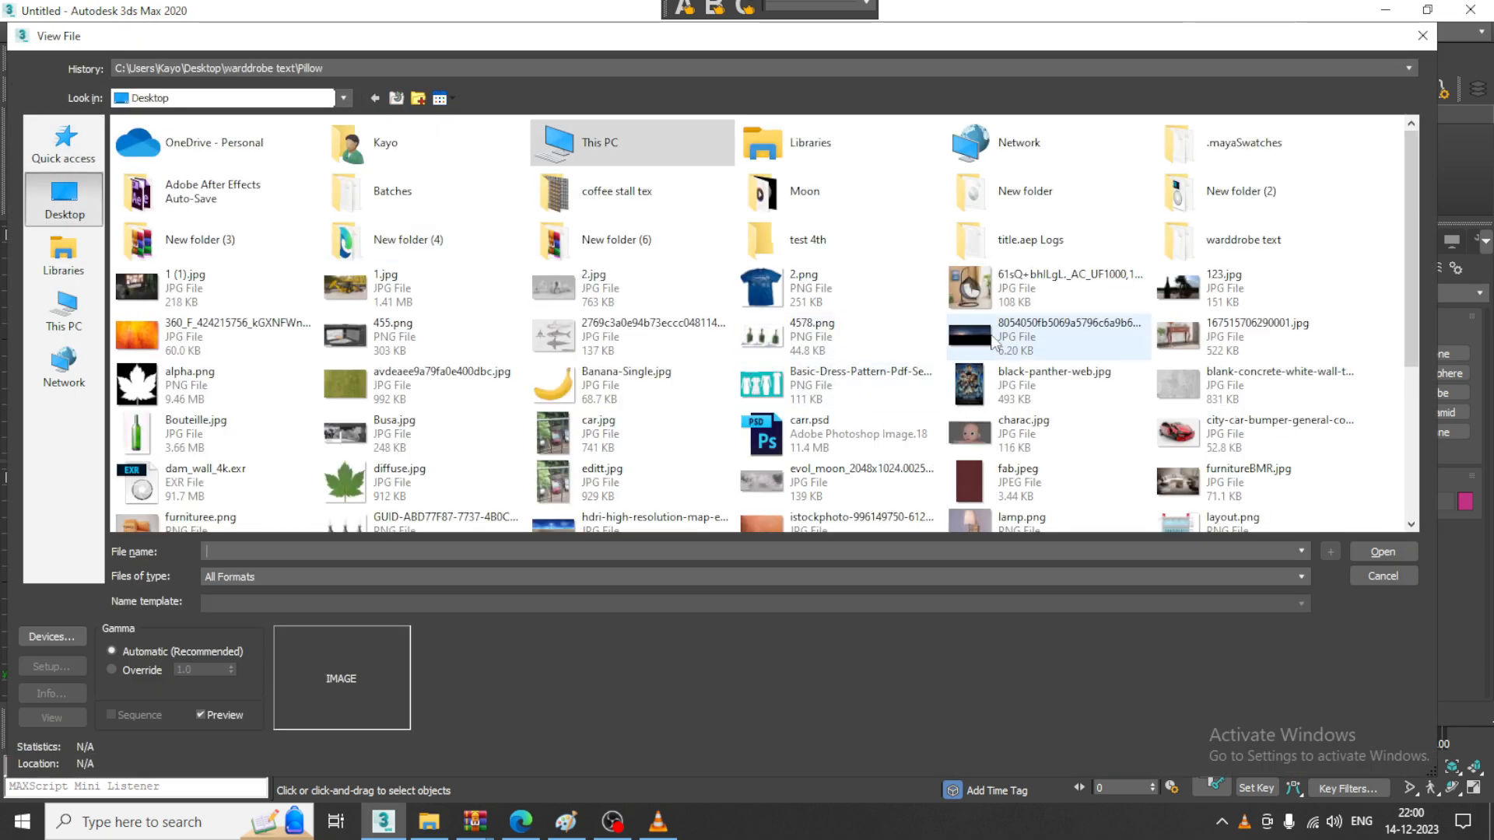
{"action": "left_click", "coordinate": [1018, 333]}
{"action": "key", "text": "r"}
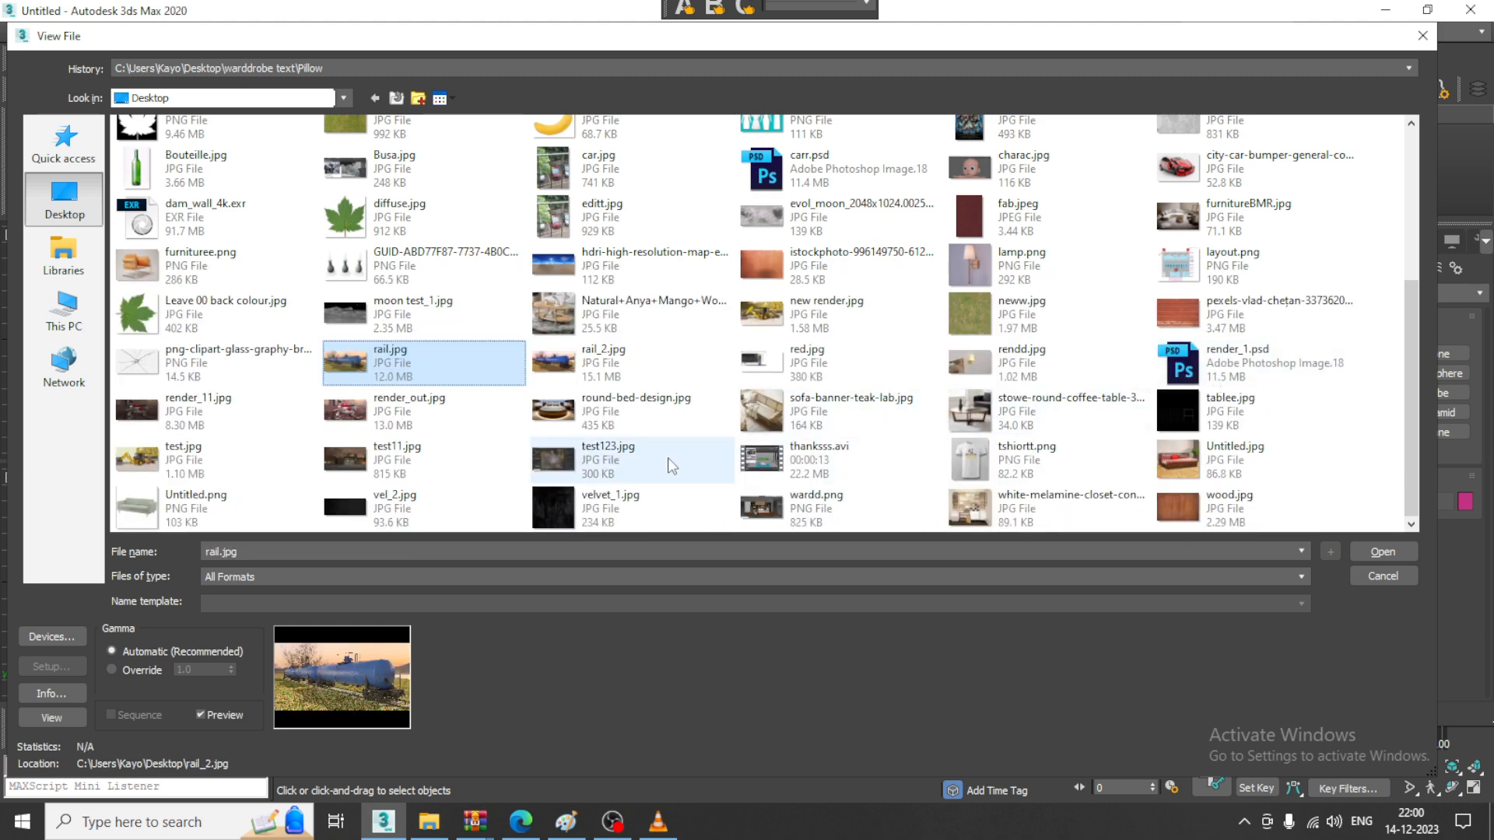
{"action": "double_click", "coordinate": [643, 412]}
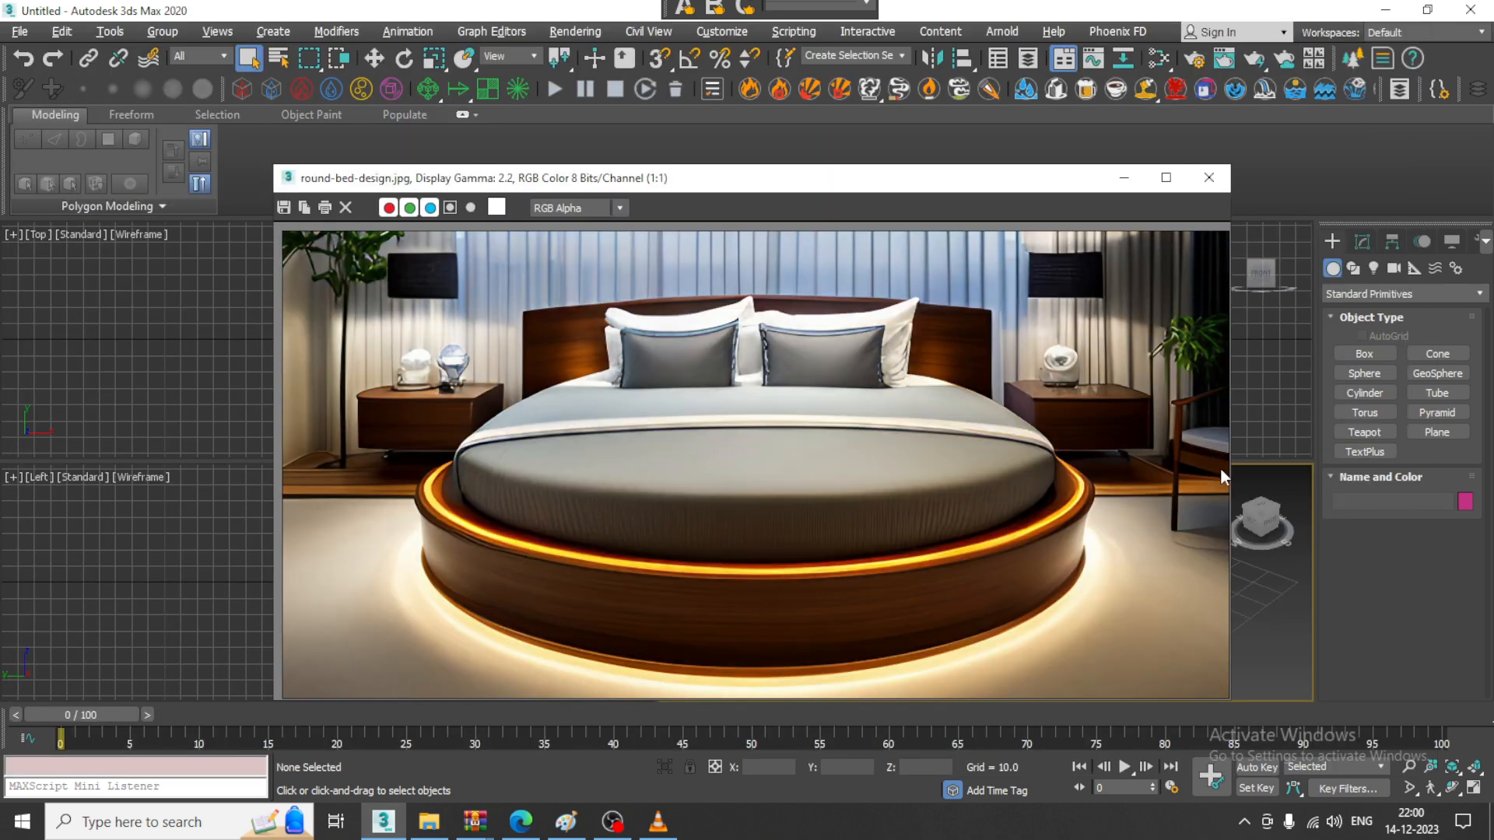
Narrow the reference picture's window, park it beside the modelling area zoomed out to 1:2, and maximize the Perspective view
{"action": "left_click_drag", "start_coordinate": [1236, 446], "coordinate": [1037, 446]}
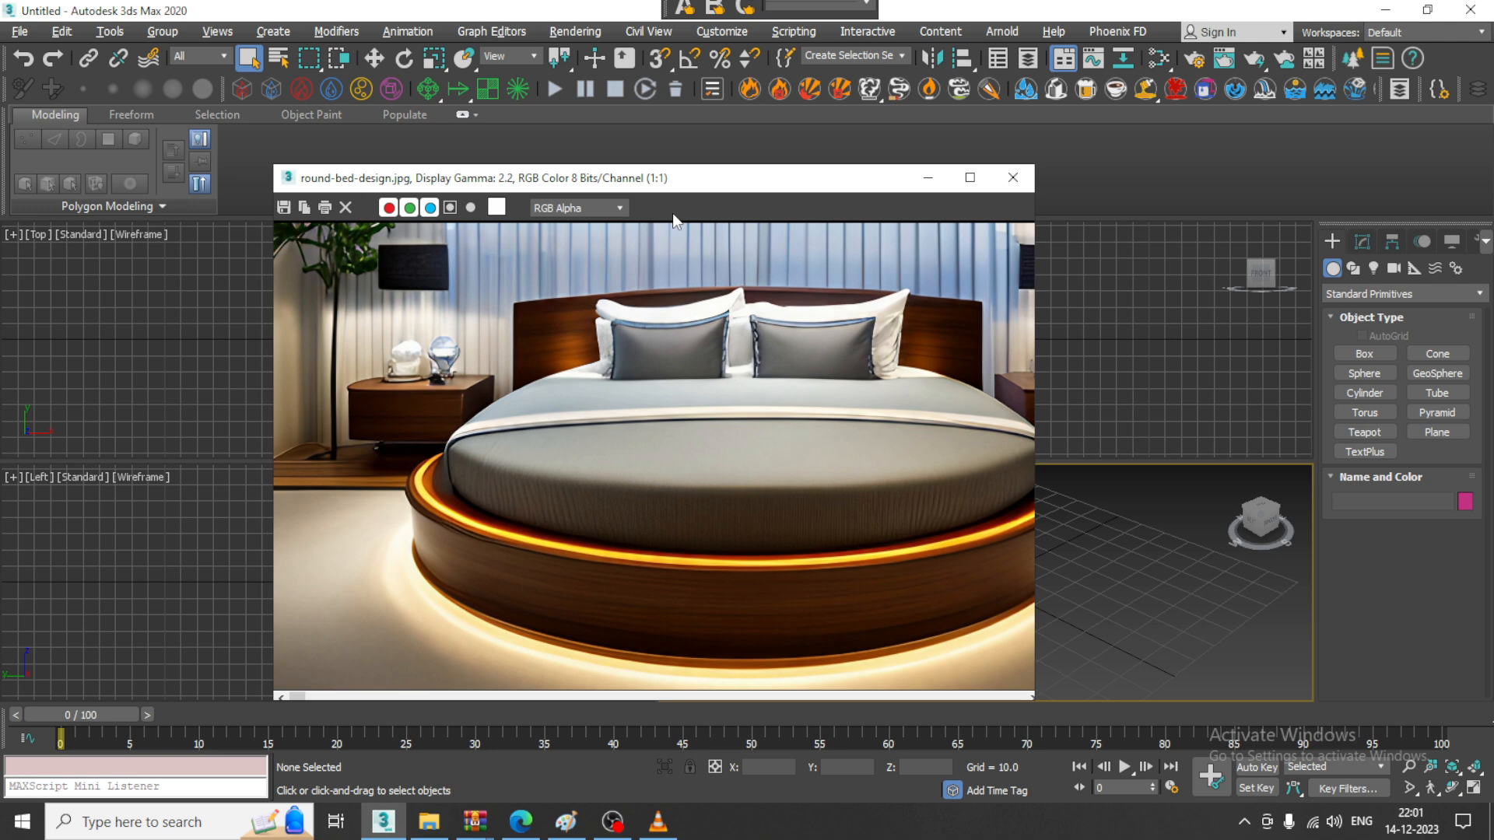
{"action": "left_click_drag", "start_coordinate": [677, 181], "coordinate": [380, 50]}
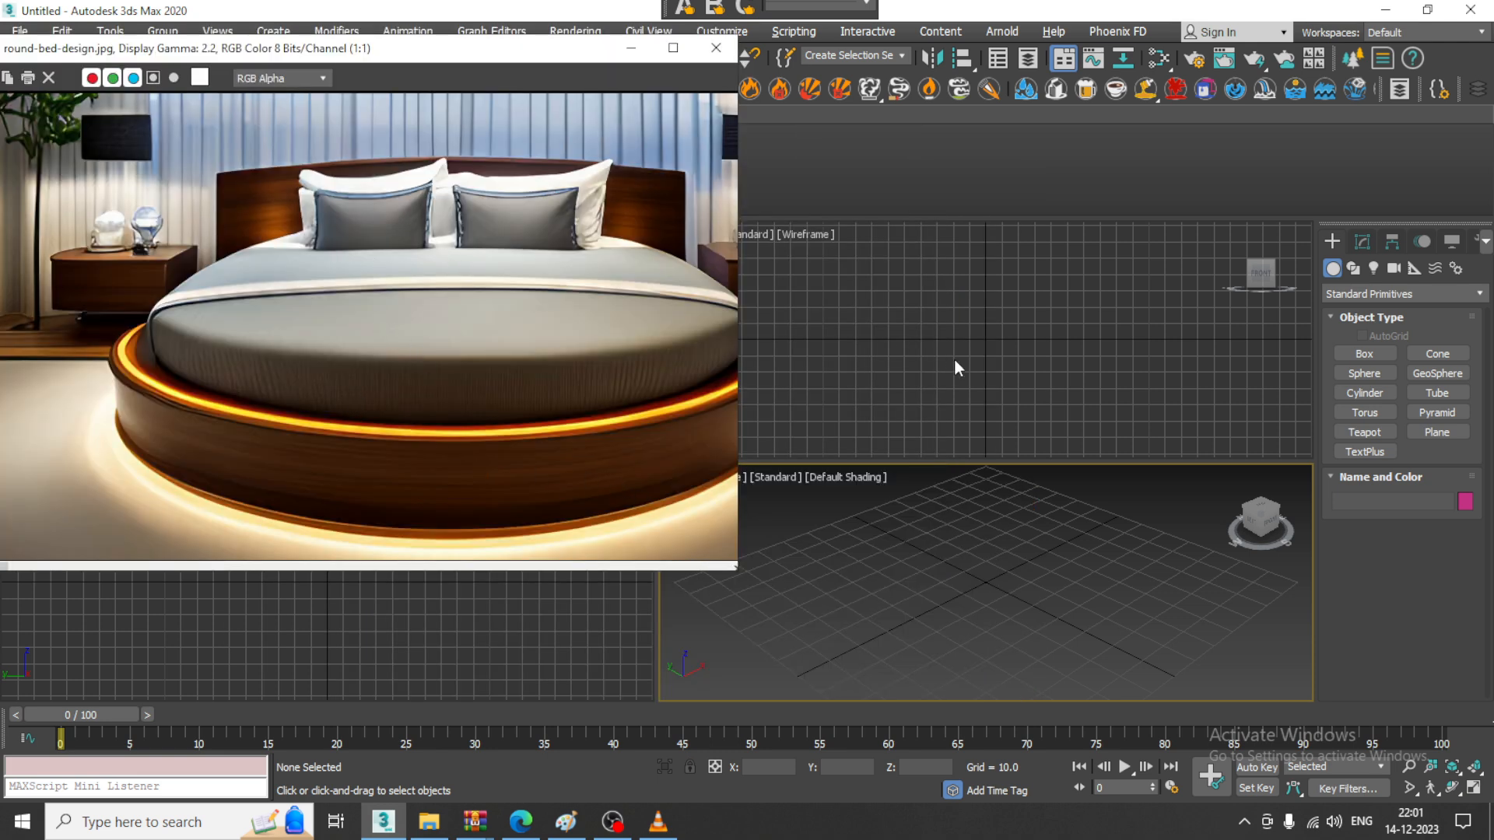
{"action": "left_click", "coordinate": [941, 585]}
{"action": "key", "text": "alt+w"}
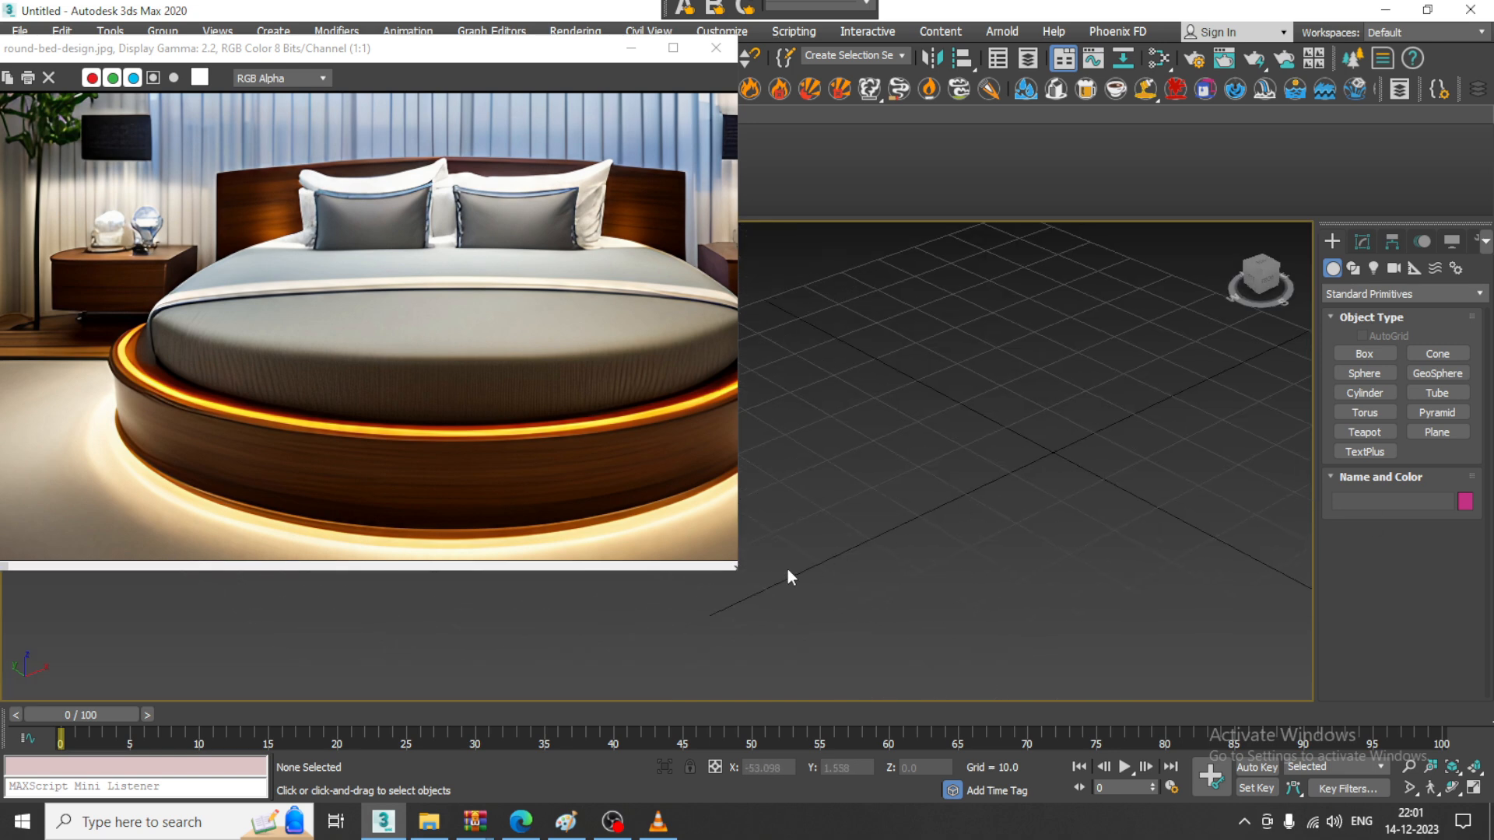
{"action": "left_click_drag", "start_coordinate": [740, 572], "coordinate": [530, 612]}
{"action": "scroll", "coordinate": [330, 404], "scroll_direction": "down", "scroll_amount": 1}
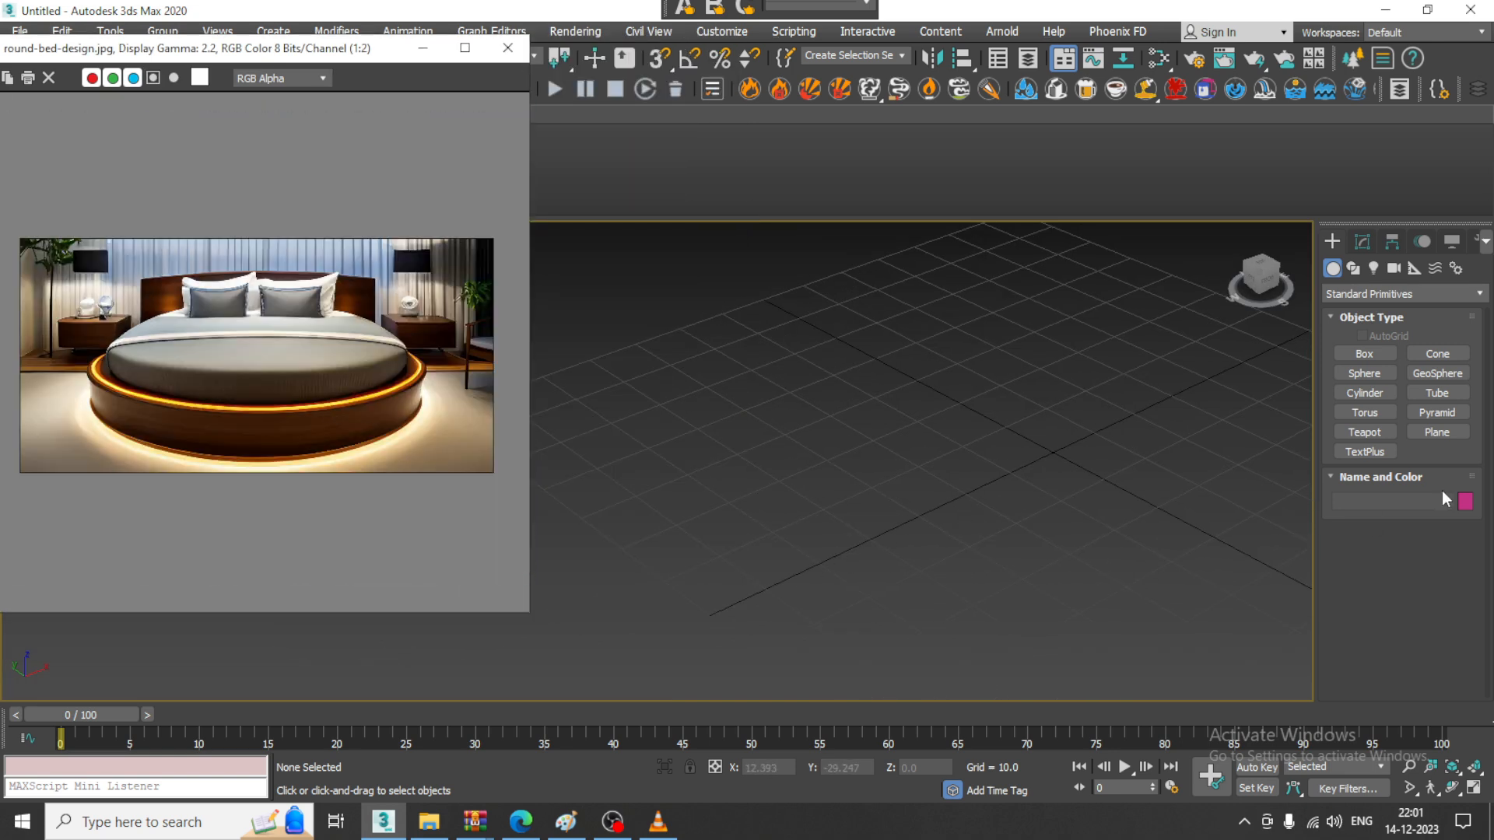
Create a large ground plane extending past the home grid in the Perspective view
{"action": "left_click", "coordinate": [1437, 432]}
{"action": "scroll", "coordinate": [1034, 410], "scroll_direction": "down", "scroll_amount": 5}
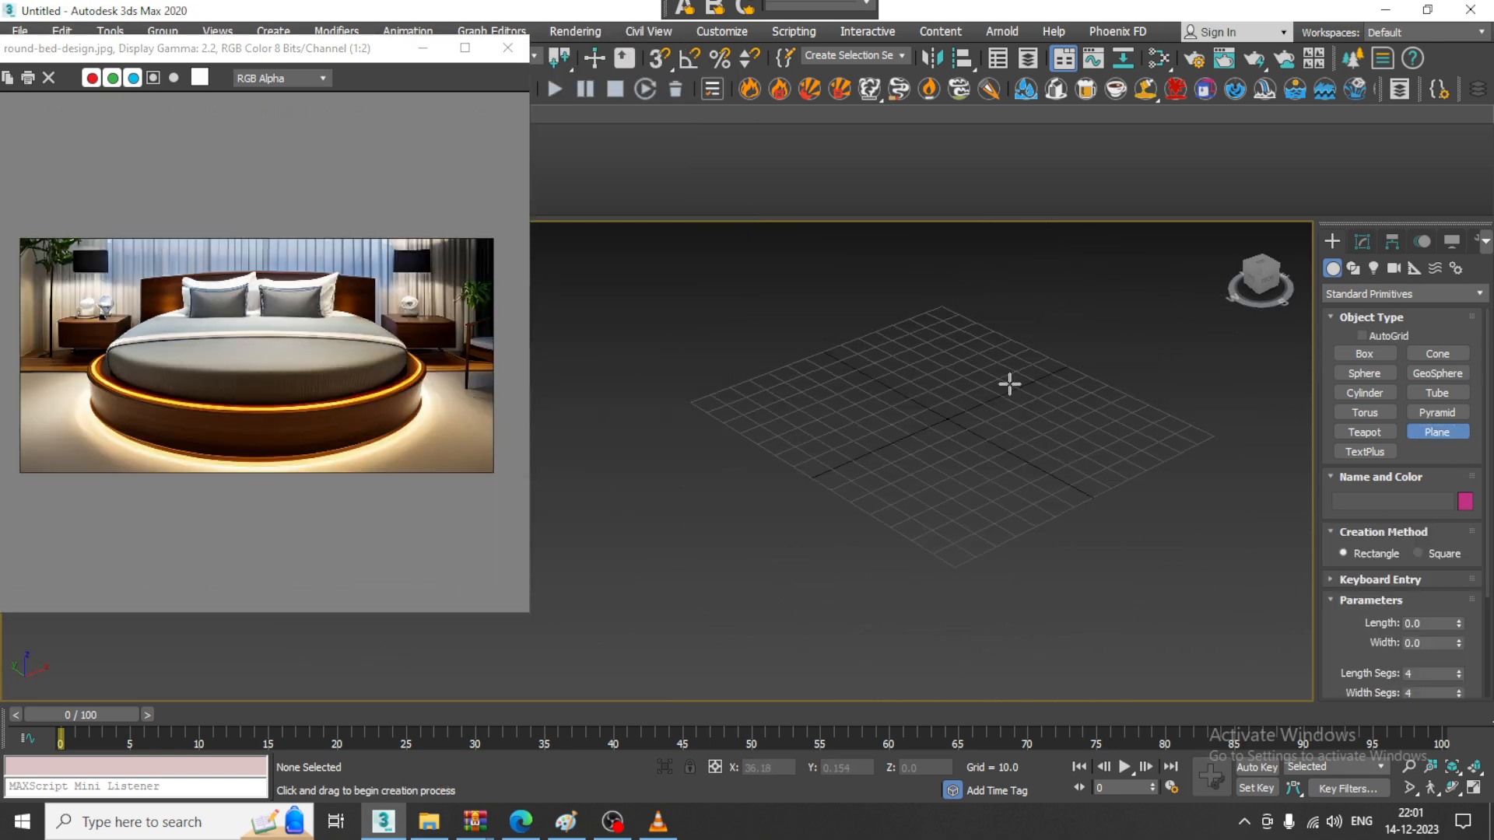
{"action": "left_click_drag", "start_coordinate": [956, 264], "coordinate": [923, 755]}
{"action": "key", "text": "w"}
{"action": "middle_click_drag", "start_coordinate": [968, 428], "coordinate": [1011, 470], "text": "alt"}
Create a cylinder at the centre of the ground plane, about 81.3 in radius and 29.8 high
{"action": "left_click", "coordinate": [1374, 394]}
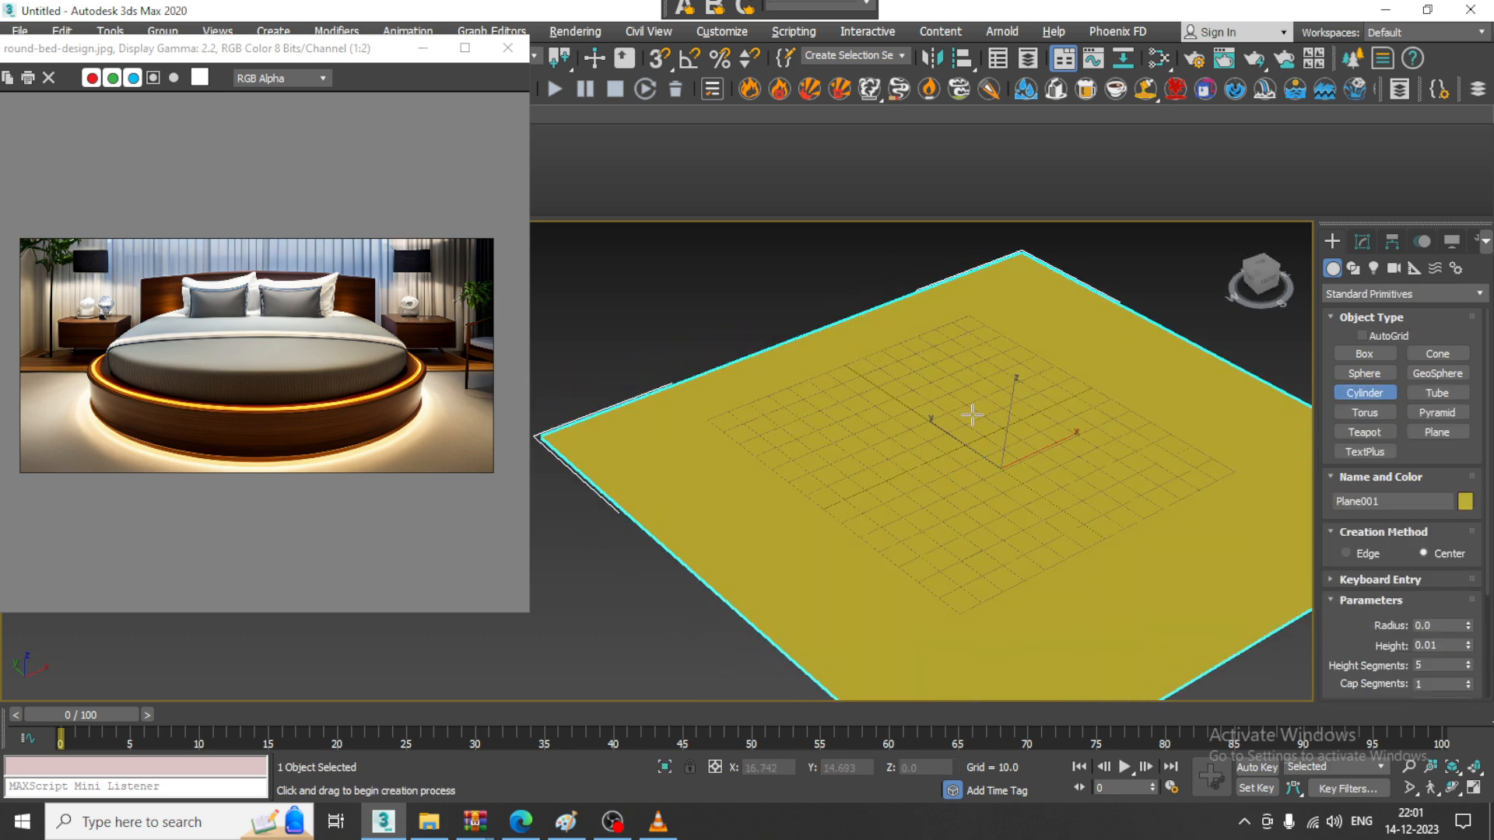
{"action": "left_click_drag", "start_coordinate": [1000, 466], "coordinate": [1152, 596]}
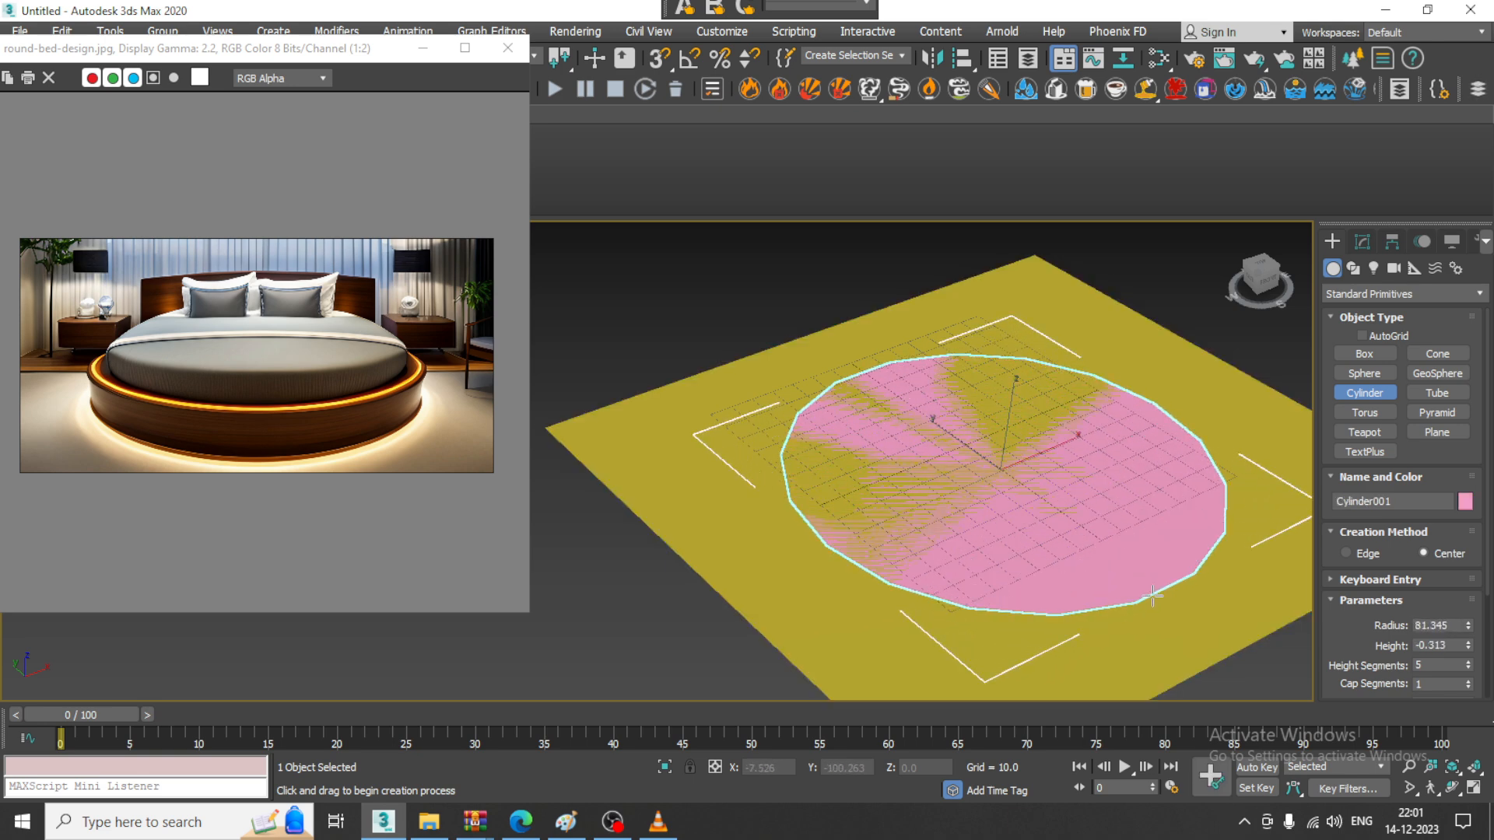
{"action": "left_click", "coordinate": [1162, 509]}
{"action": "key", "text": "w"}
{"action": "middle_click_drag", "start_coordinate": [1114, 477], "coordinate": [1081, 477], "text": "alt"}
{"action": "scroll", "coordinate": [1046, 467], "scroll_direction": "down", "scroll_amount": 1}
{"action": "scroll", "coordinate": [1037, 464], "scroll_direction": "up", "scroll_amount": 3}
Show edged faces and set the cylinder to 1 height segment and 42 sides
{"action": "left_click", "coordinate": [1362, 242]}
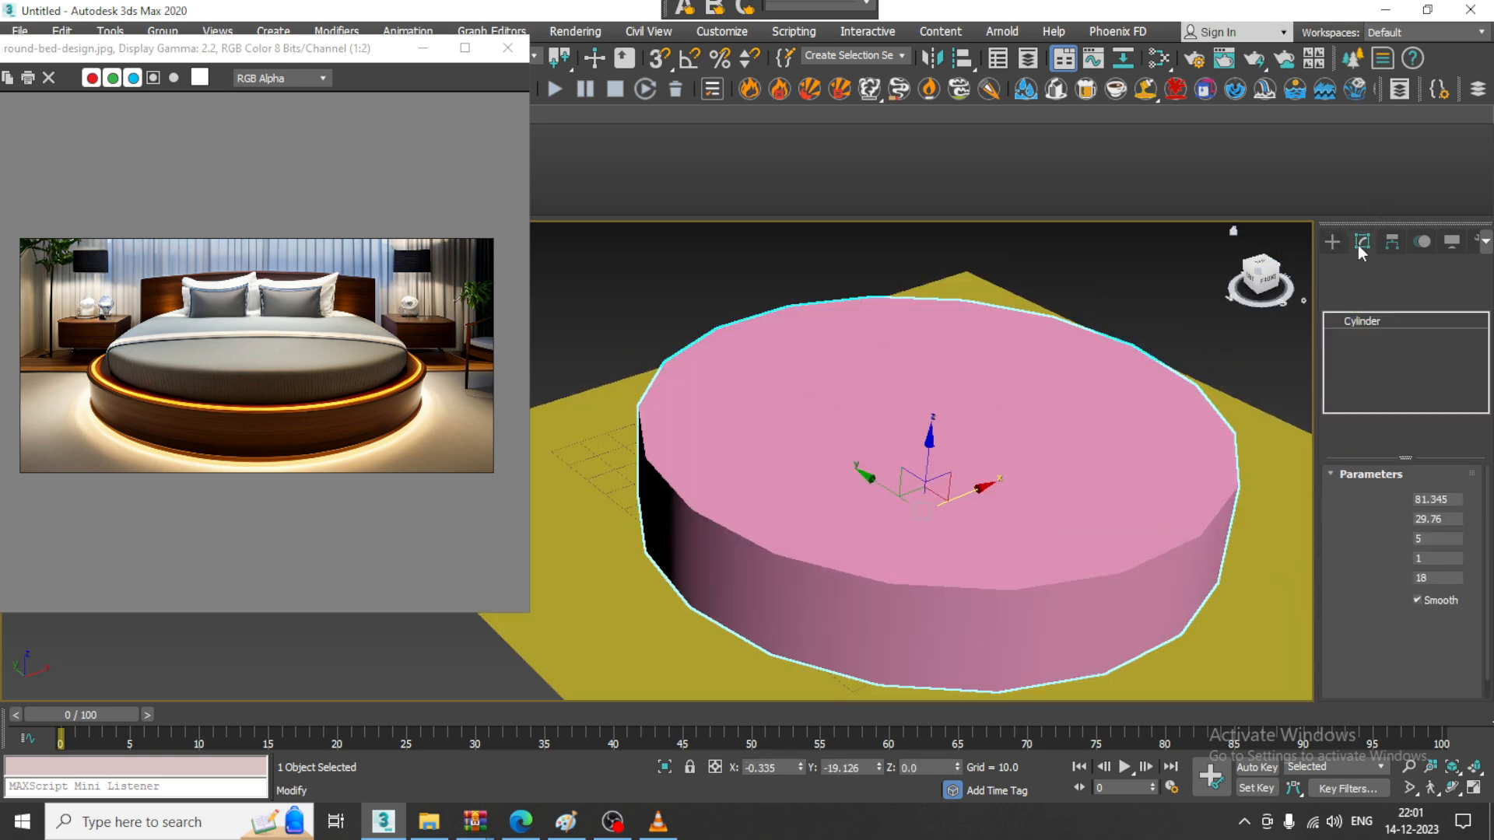
{"action": "key", "text": "F4"}
{"action": "left_click_drag", "start_coordinate": [1469, 539], "coordinate": [1471, 627]}
{"action": "left_click_drag", "start_coordinate": [1469, 576], "coordinate": [1466, 554]}
{"action": "left_click", "coordinate": [1468, 575]}
{"action": "left_click", "coordinate": [1469, 575]}
{"action": "left_click", "coordinate": [1468, 575]}
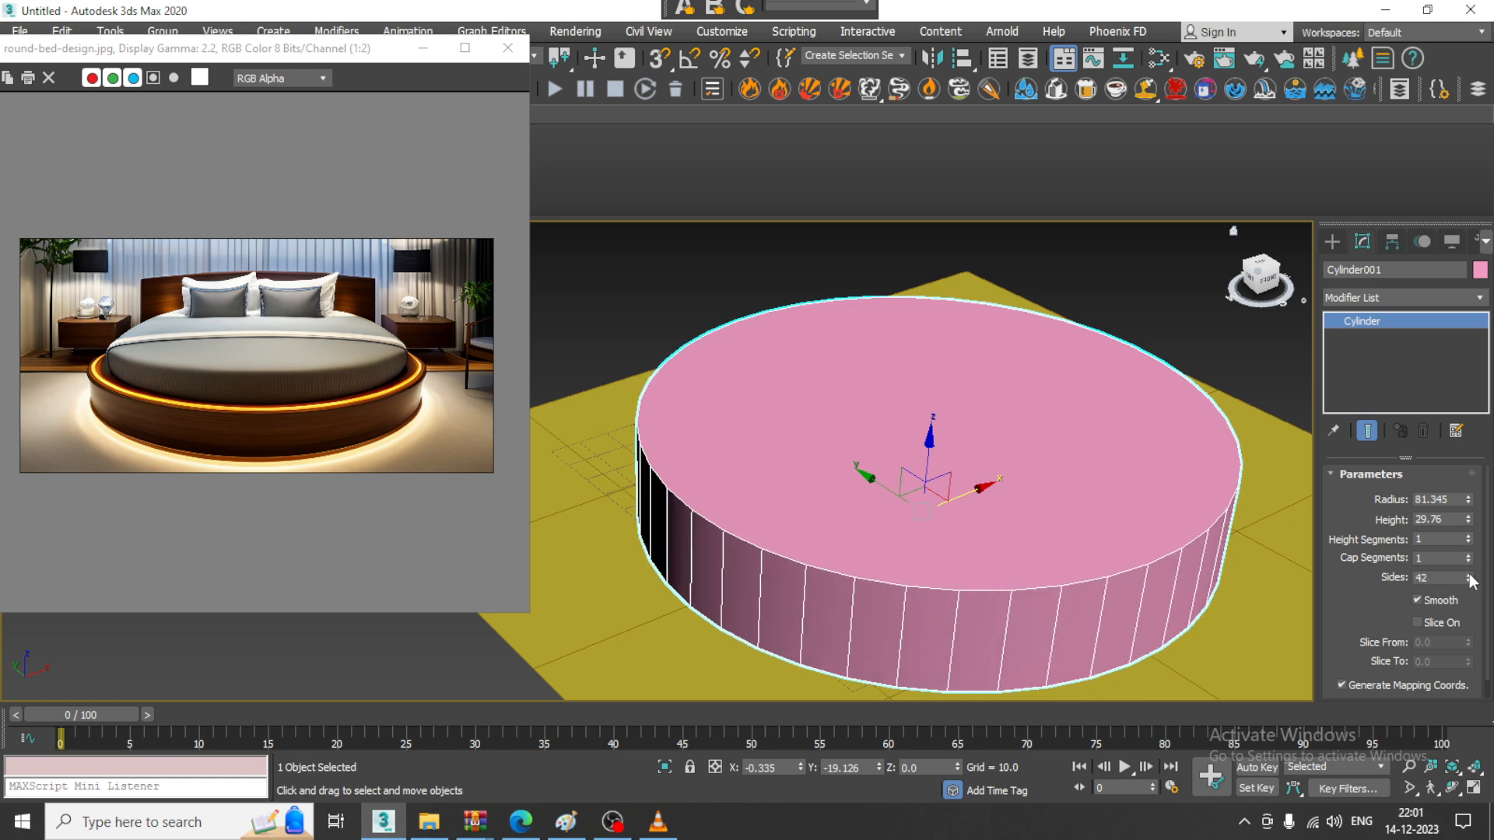
Convert the cylinder to an Editable Poly
{"action": "middle_click_drag", "start_coordinate": [1063, 500], "coordinate": [1074, 496], "text": "alt"}
{"action": "right_click", "coordinate": [1071, 437]}
{"action": "mouse_move", "coordinate": [1184, 621]}
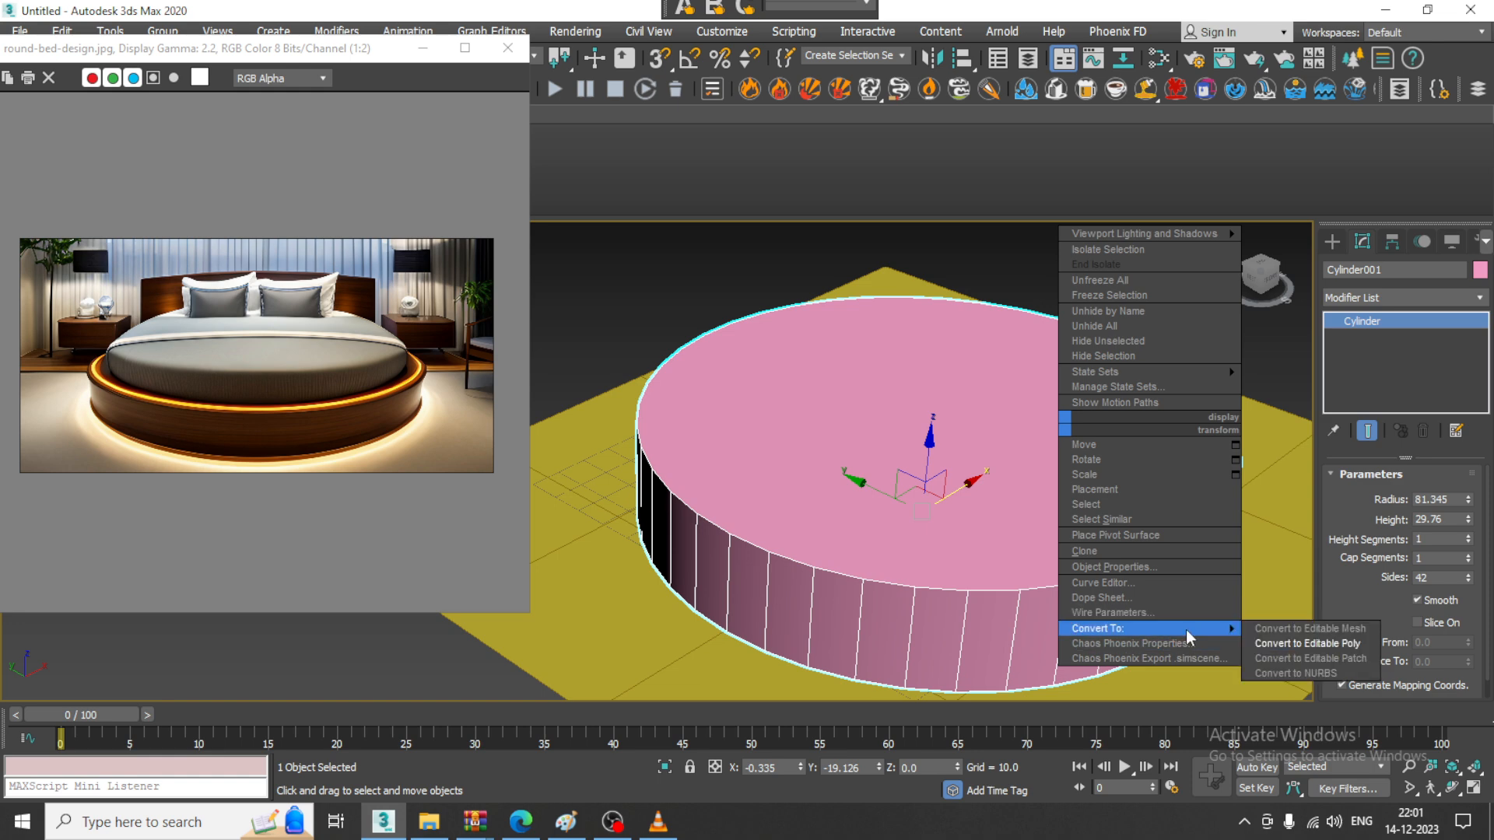
{"action": "left_click", "coordinate": [1335, 644]}
Select the cylinder's vertical side edges in the Front view and connect them with 2 segments and a pinch of 84
{"action": "key", "text": "alt+w"}
{"action": "middle_click_drag", "start_coordinate": [1034, 389], "coordinate": [1287, 361]}
{"action": "key", "text": "alt+w"}
{"action": "key", "text": "2"}
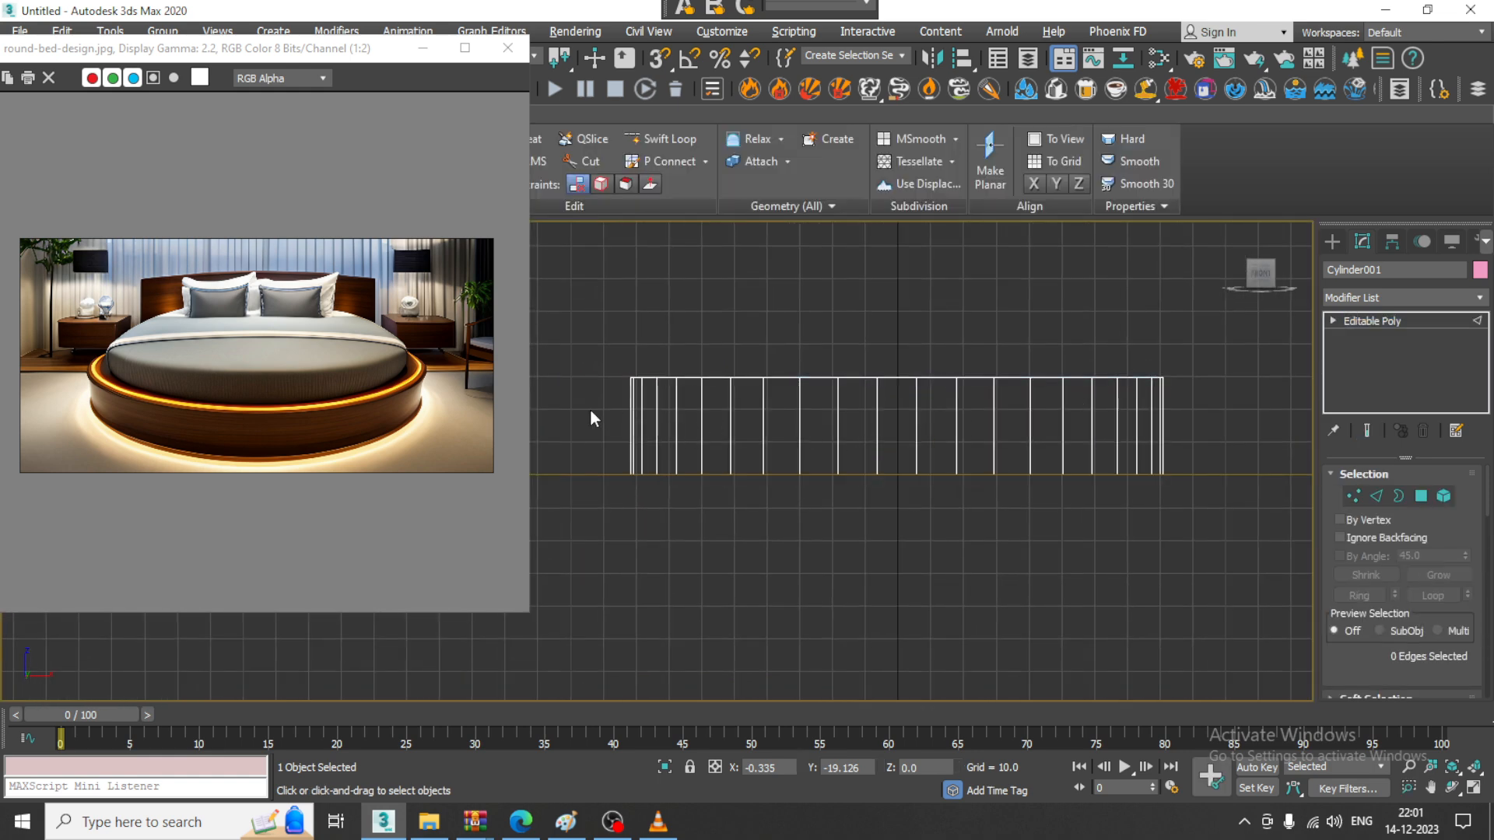
{"action": "left_click_drag", "start_coordinate": [589, 407], "coordinate": [1232, 433]}
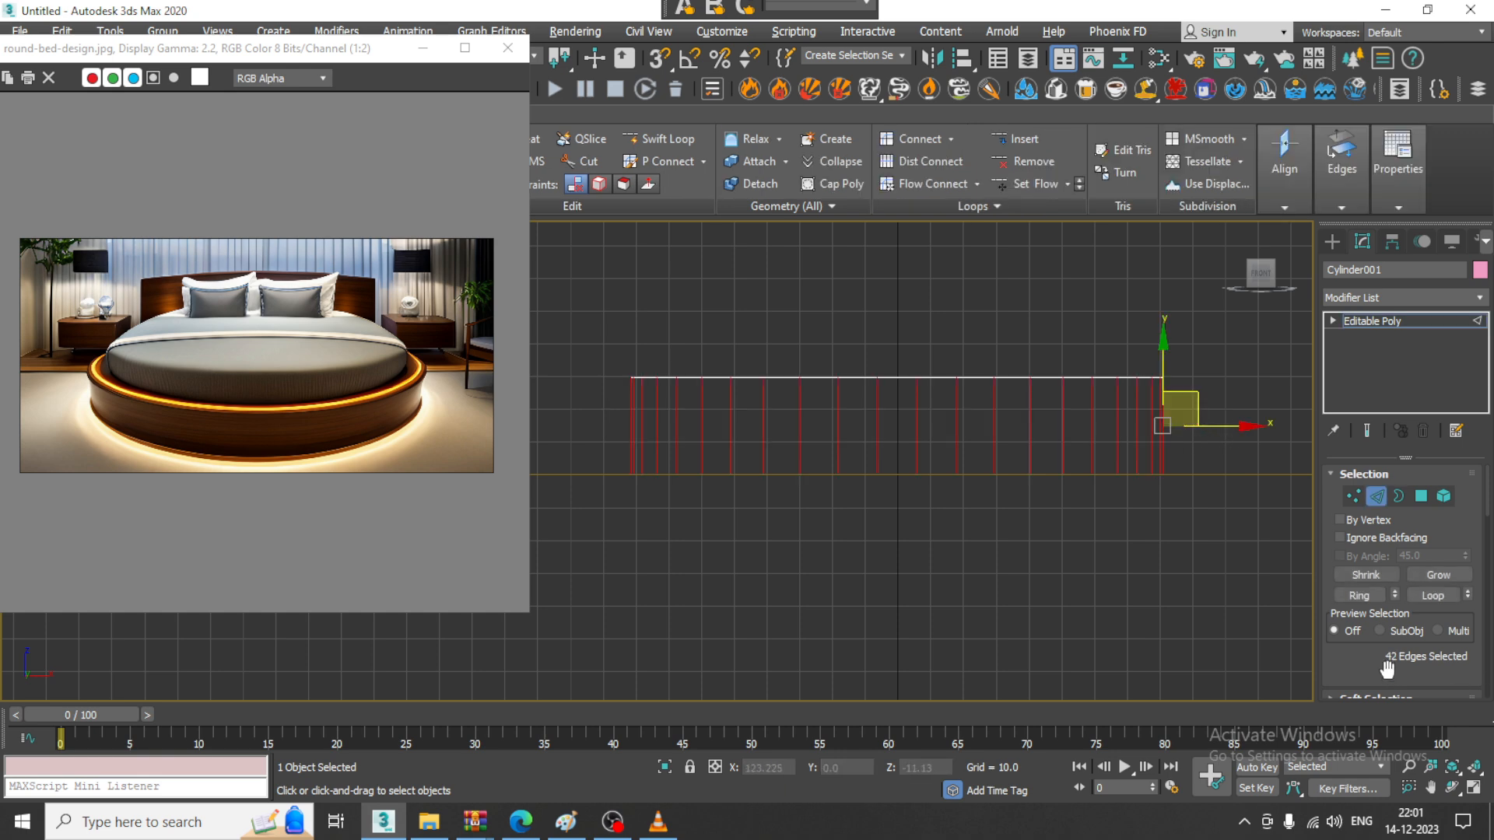
{"action": "scroll", "coordinate": [1389, 675], "scroll_direction": "down", "scroll_amount": 4}
{"action": "left_click", "coordinate": [1463, 619]}
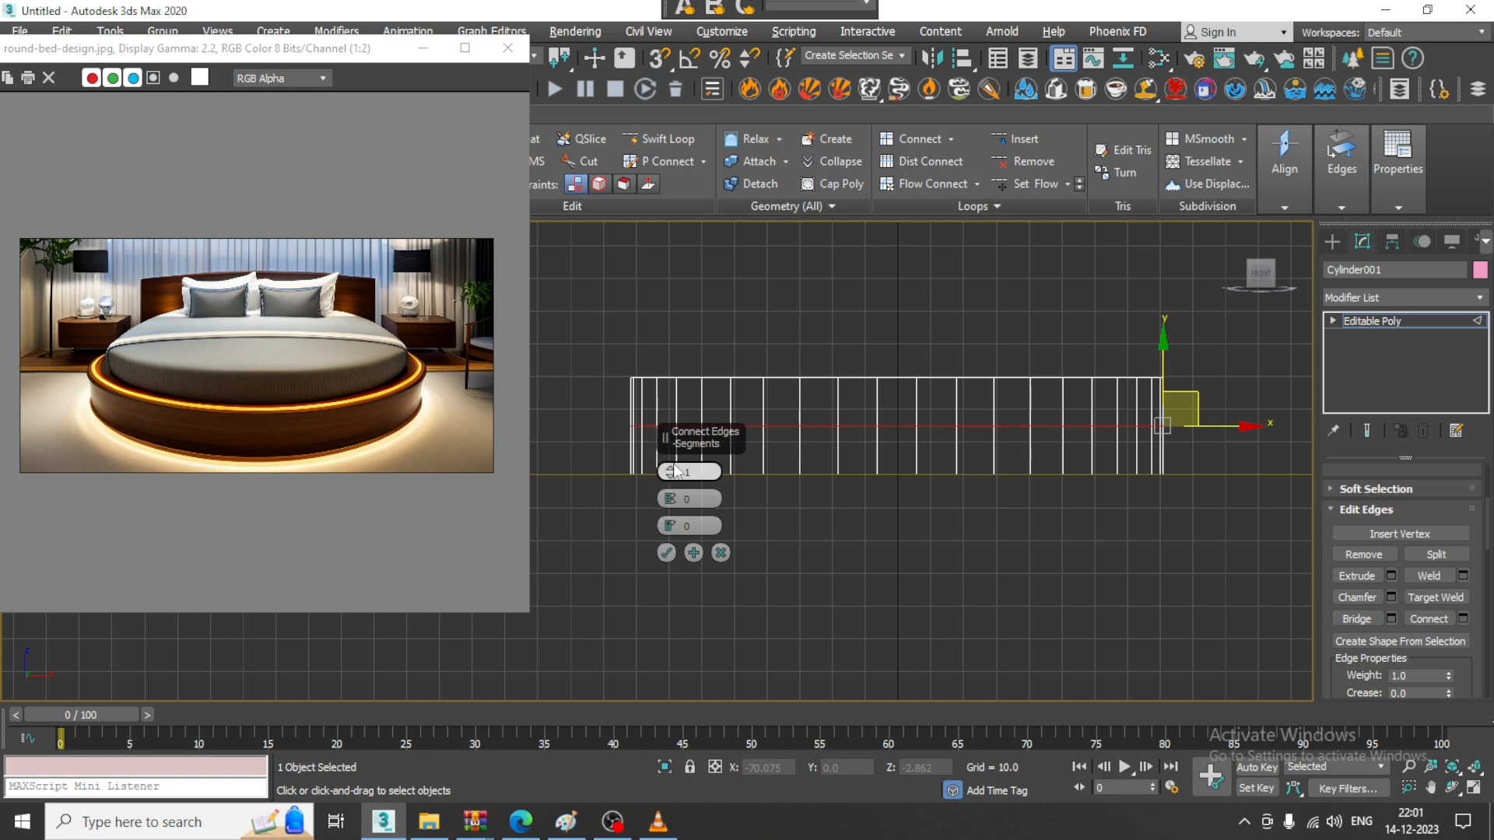
{"action": "left_click_drag", "start_coordinate": [671, 499], "coordinate": [679, 417]}
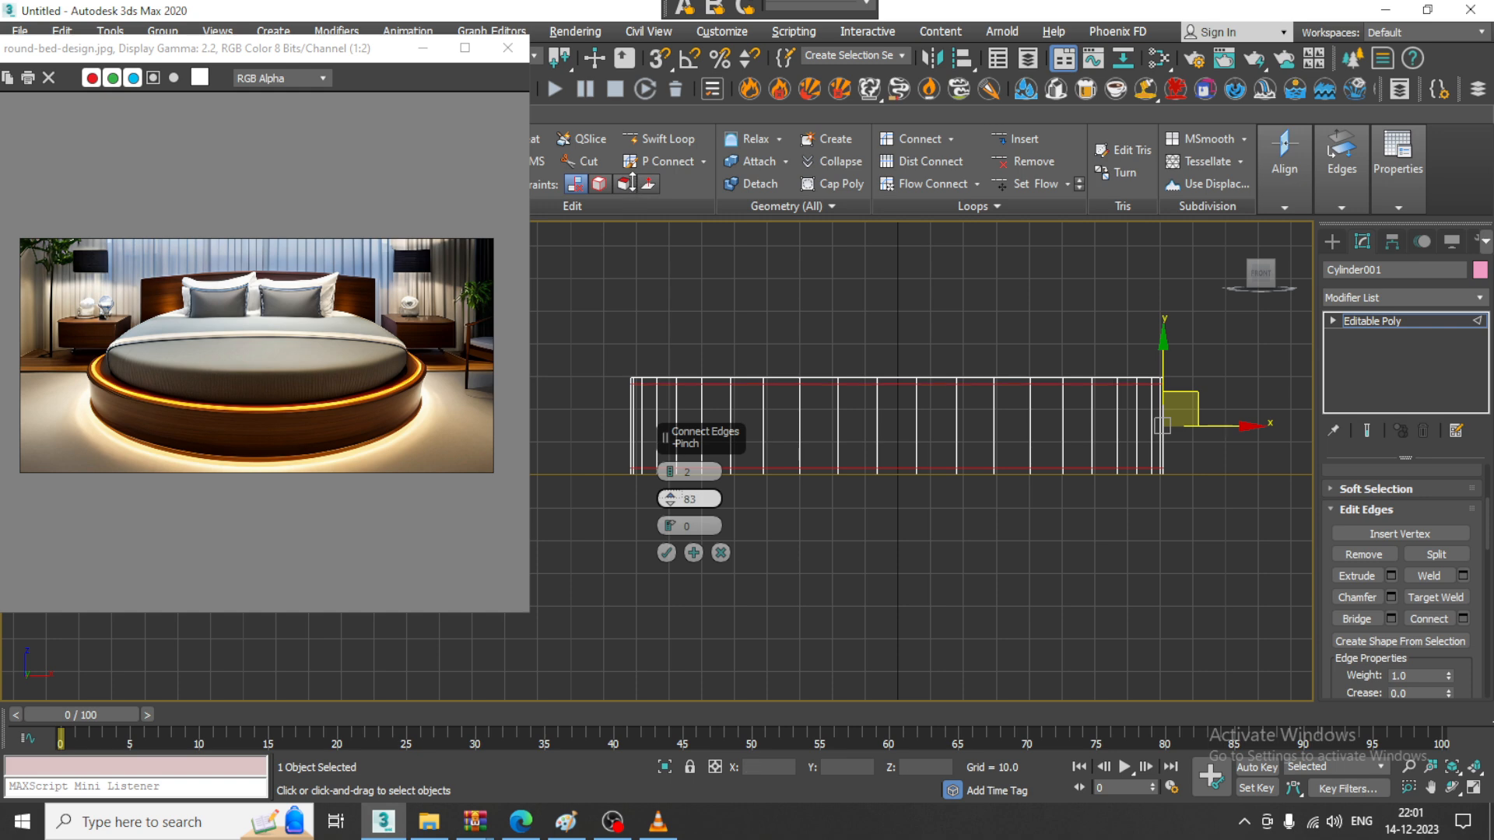
{"action": "left_click_drag", "start_coordinate": [631, 179], "coordinate": [631, 181]}
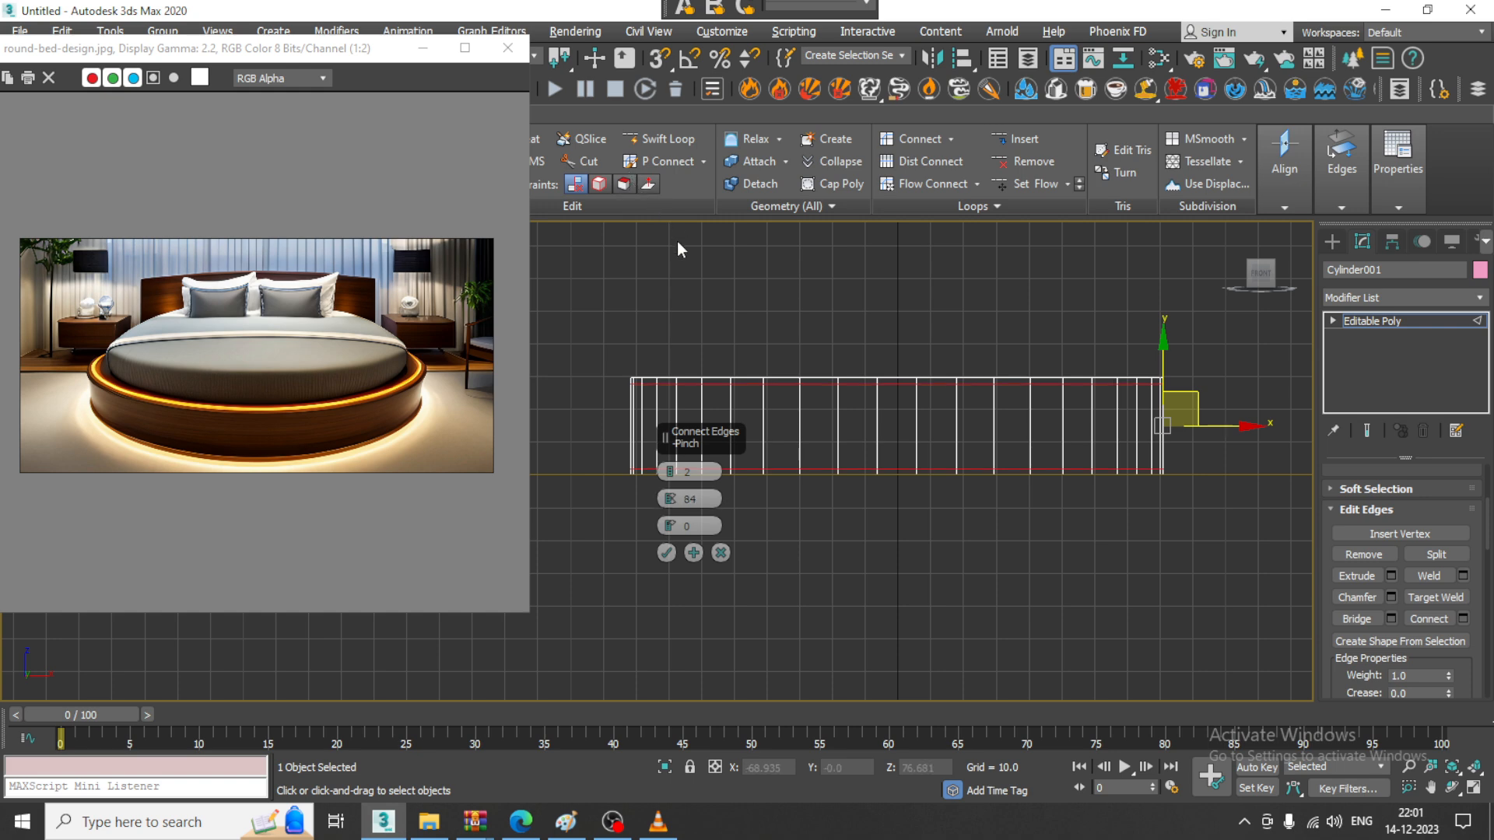
{"action": "left_click", "coordinate": [667, 553]}
{"action": "middle_click_drag", "start_coordinate": [704, 454], "coordinate": [697, 486]}
{"action": "middle_click_drag", "start_coordinate": [604, 424], "coordinate": [610, 432]}
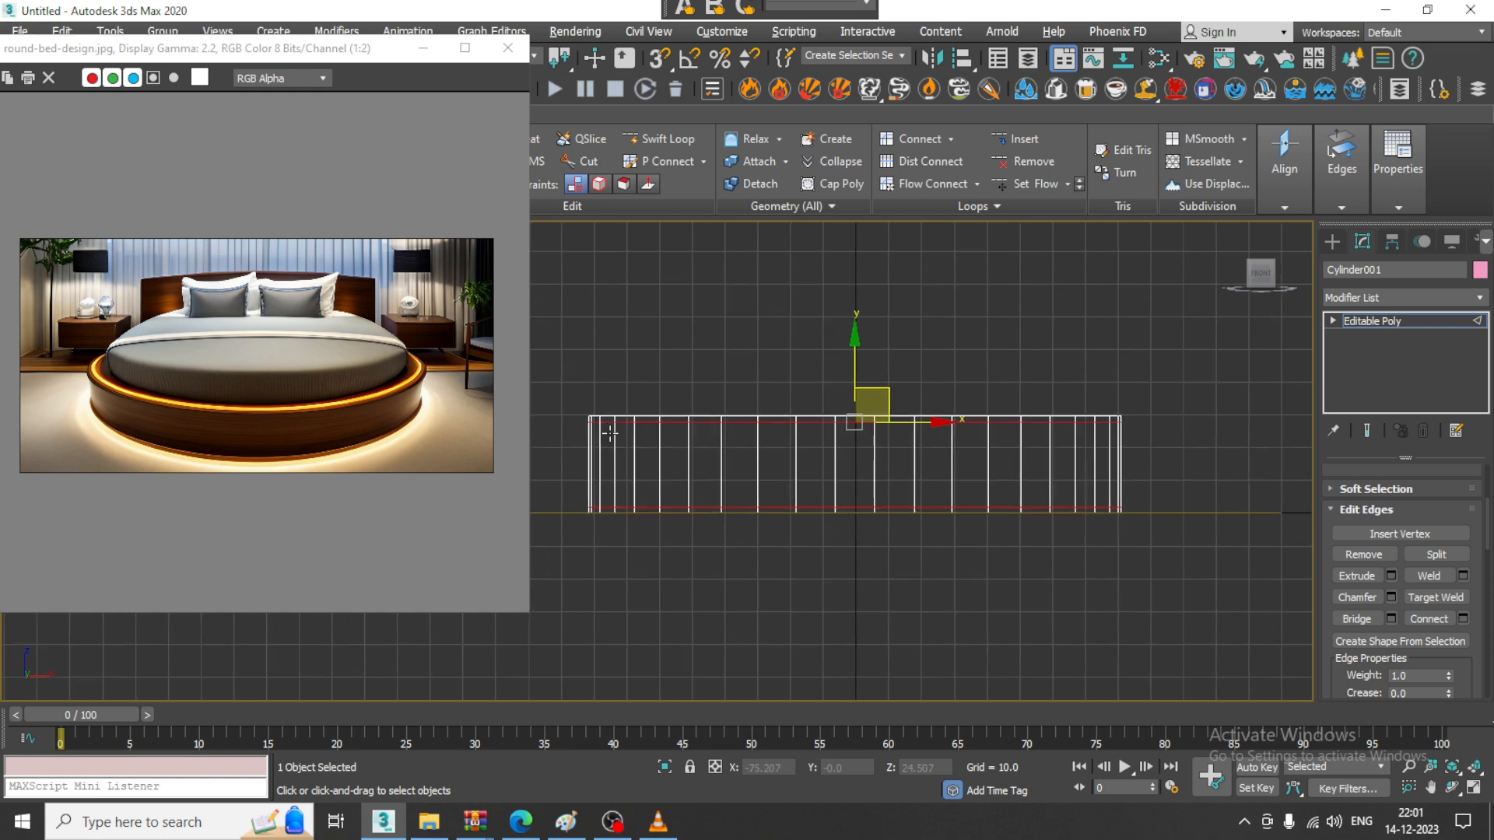
Select only the narrow polygon bands around the cylinder's top and bottom rims, leaving out the tall middle band
{"action": "key", "text": "4"}
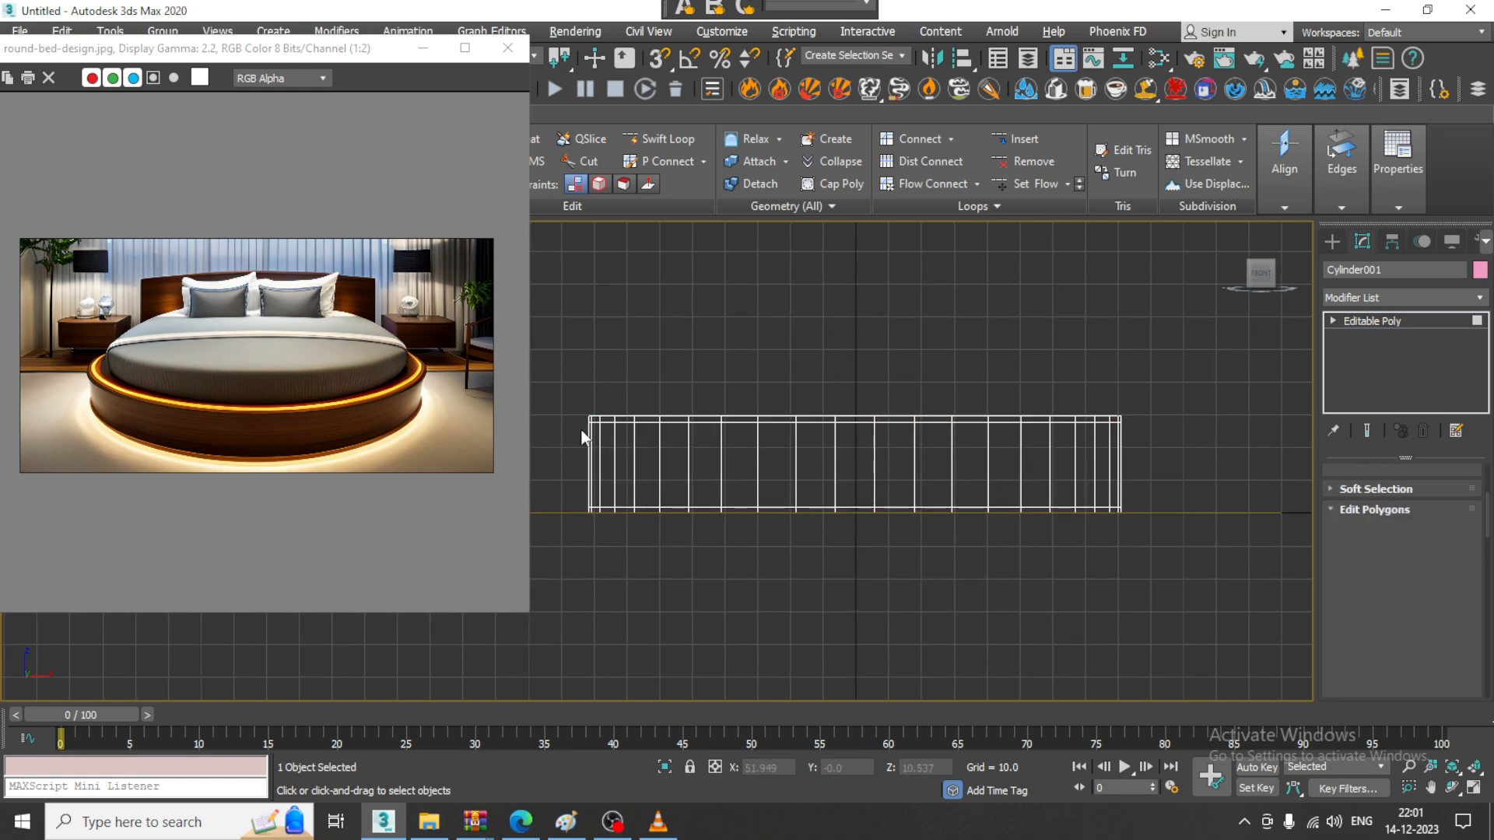
{"action": "left_click_drag", "start_coordinate": [1220, 511], "coordinate": [1254, 477]}
{"action": "key", "text": "alt+w"}
{"action": "right_click", "coordinate": [1066, 566]}
{"action": "key", "text": "alt+w"}
{"action": "middle_click_drag", "start_coordinate": [1064, 568], "coordinate": [1159, 508], "text": "alt"}
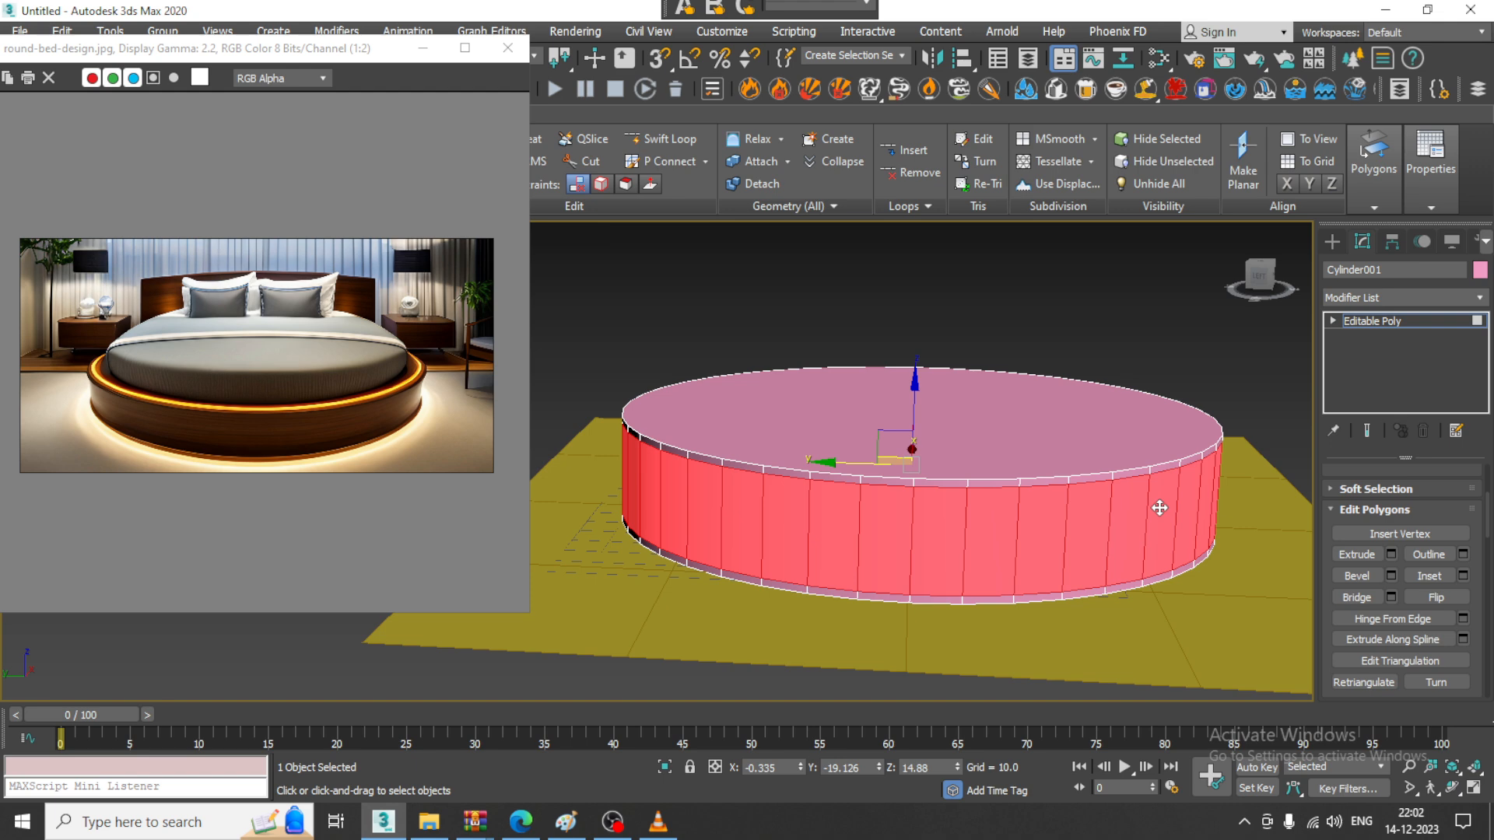
{"action": "key", "text": "alt+w"}
{"action": "right_click", "coordinate": [834, 356]}
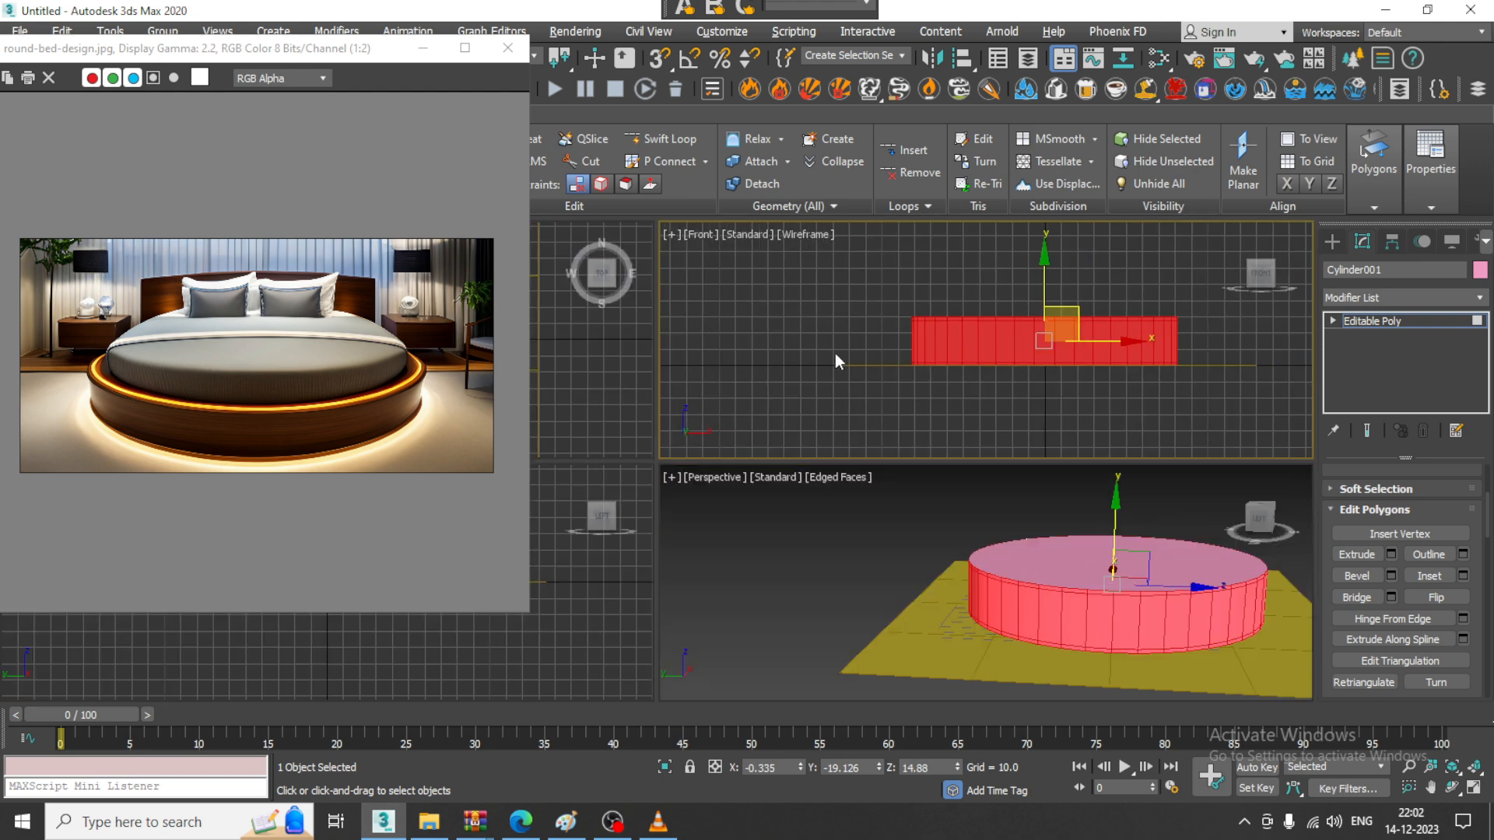
{"action": "left_click_drag", "start_coordinate": [1257, 338], "coordinate": [1258, 339], "text": "alt"}
{"action": "right_click", "coordinate": [1133, 581]}
{"action": "key", "text": "alt+w"}
{"action": "middle_click_drag", "start_coordinate": [833, 540], "coordinate": [1011, 568], "text": "alt"}
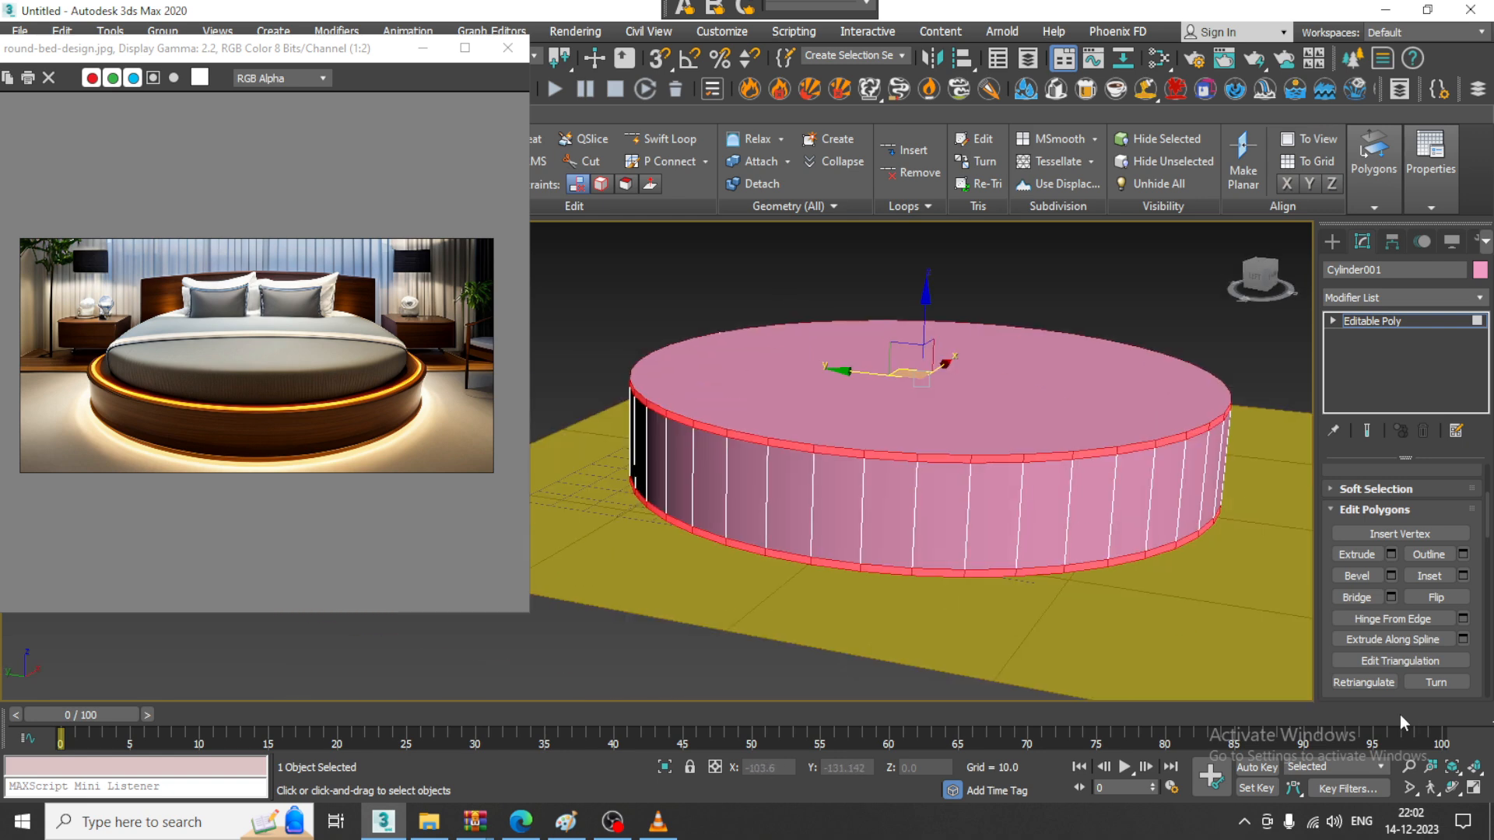
Extrude the two rim bands outward by about 1.26 and leave polygon editing
{"action": "left_click", "coordinate": [1391, 554]}
{"action": "left_click", "coordinate": [672, 471]}
{"action": "left_click", "coordinate": [727, 505]}
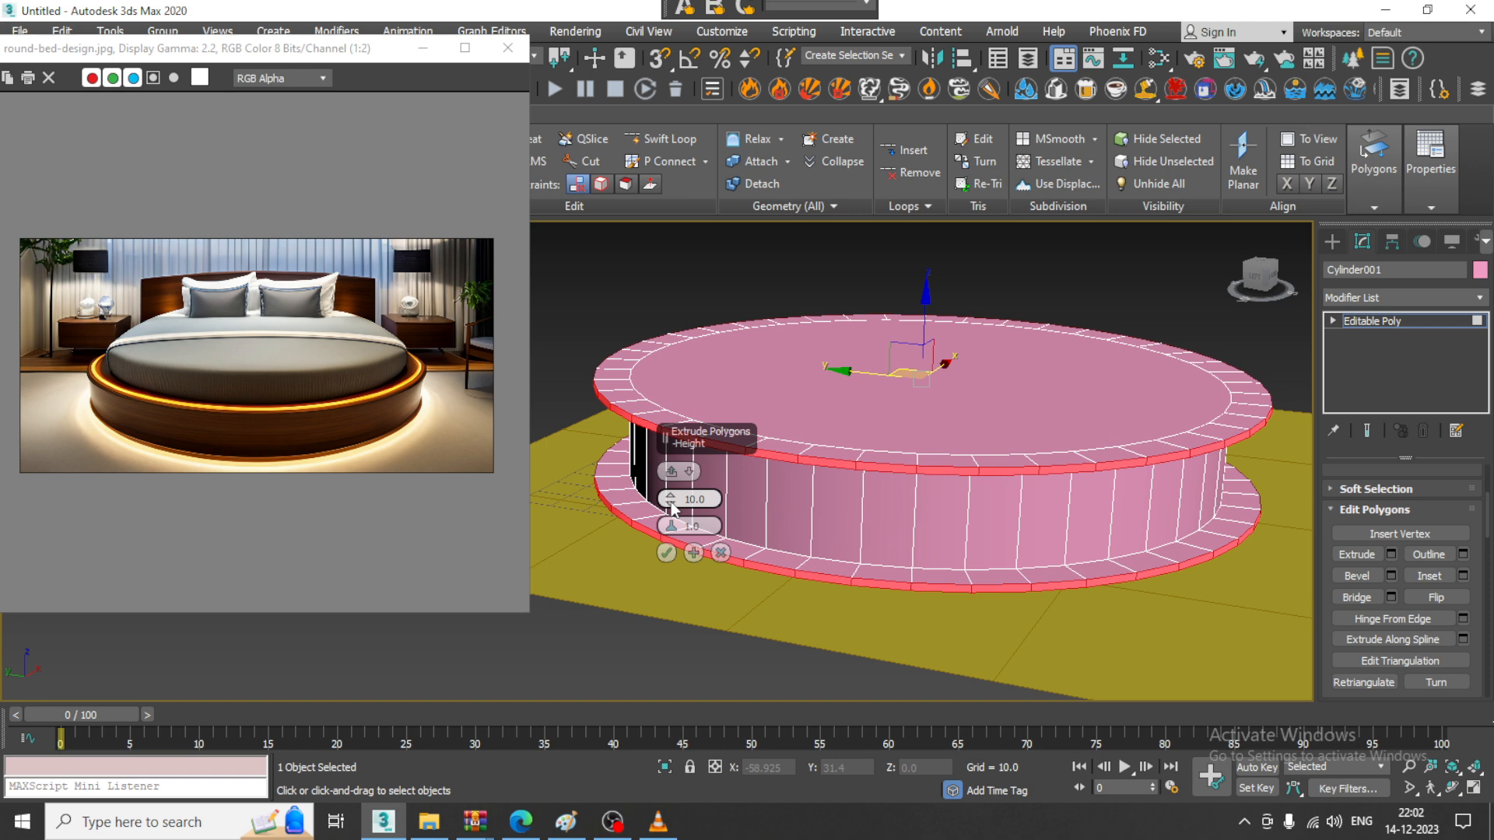
{"action": "left_click_drag", "start_coordinate": [686, 548], "coordinate": [690, 572]}
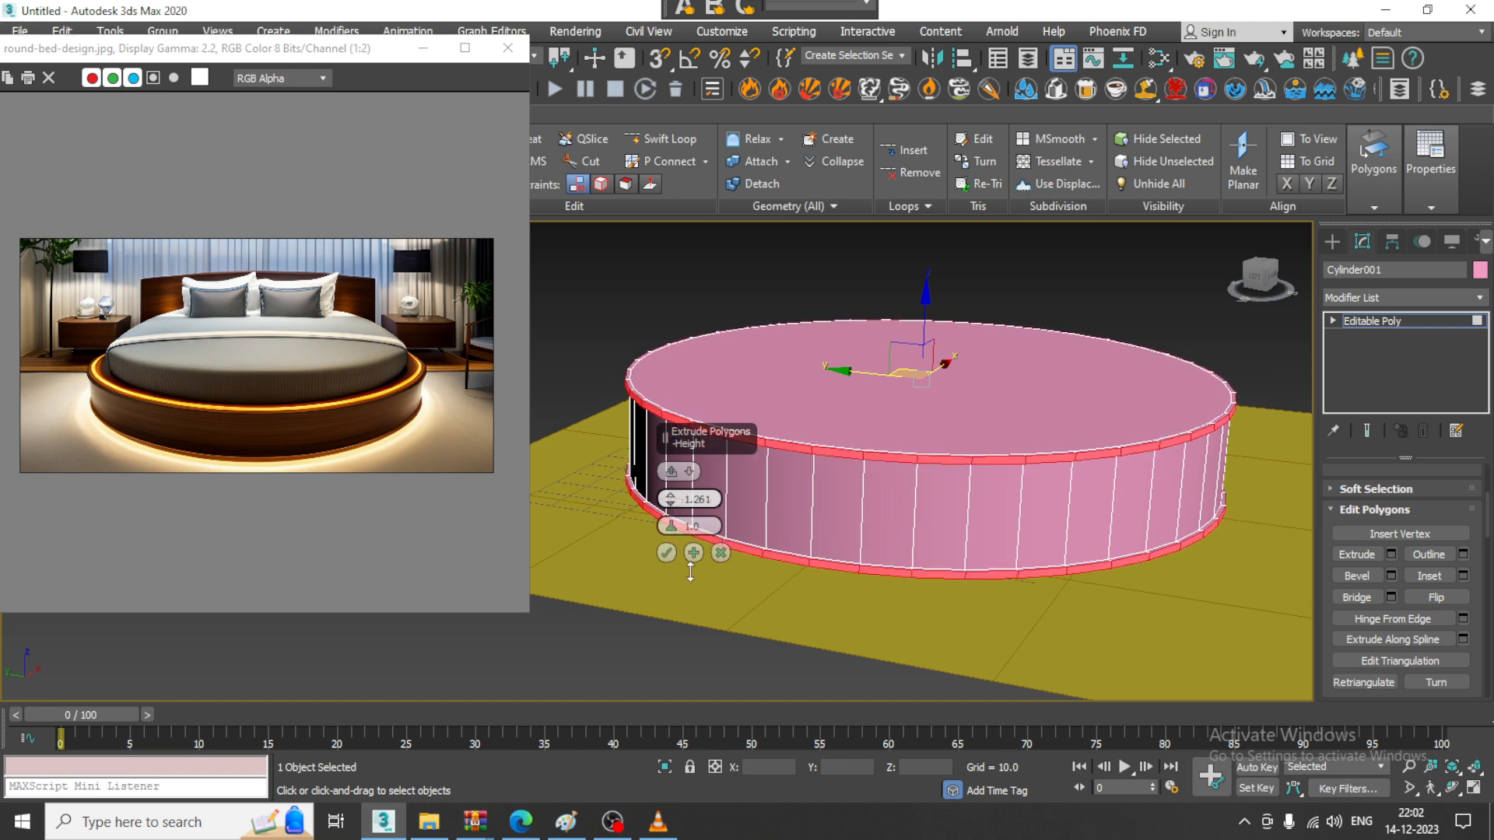
{"action": "left_click", "coordinate": [667, 553]}
{"action": "middle_click_drag", "start_coordinate": [1003, 479], "coordinate": [961, 549], "text": "alt"}
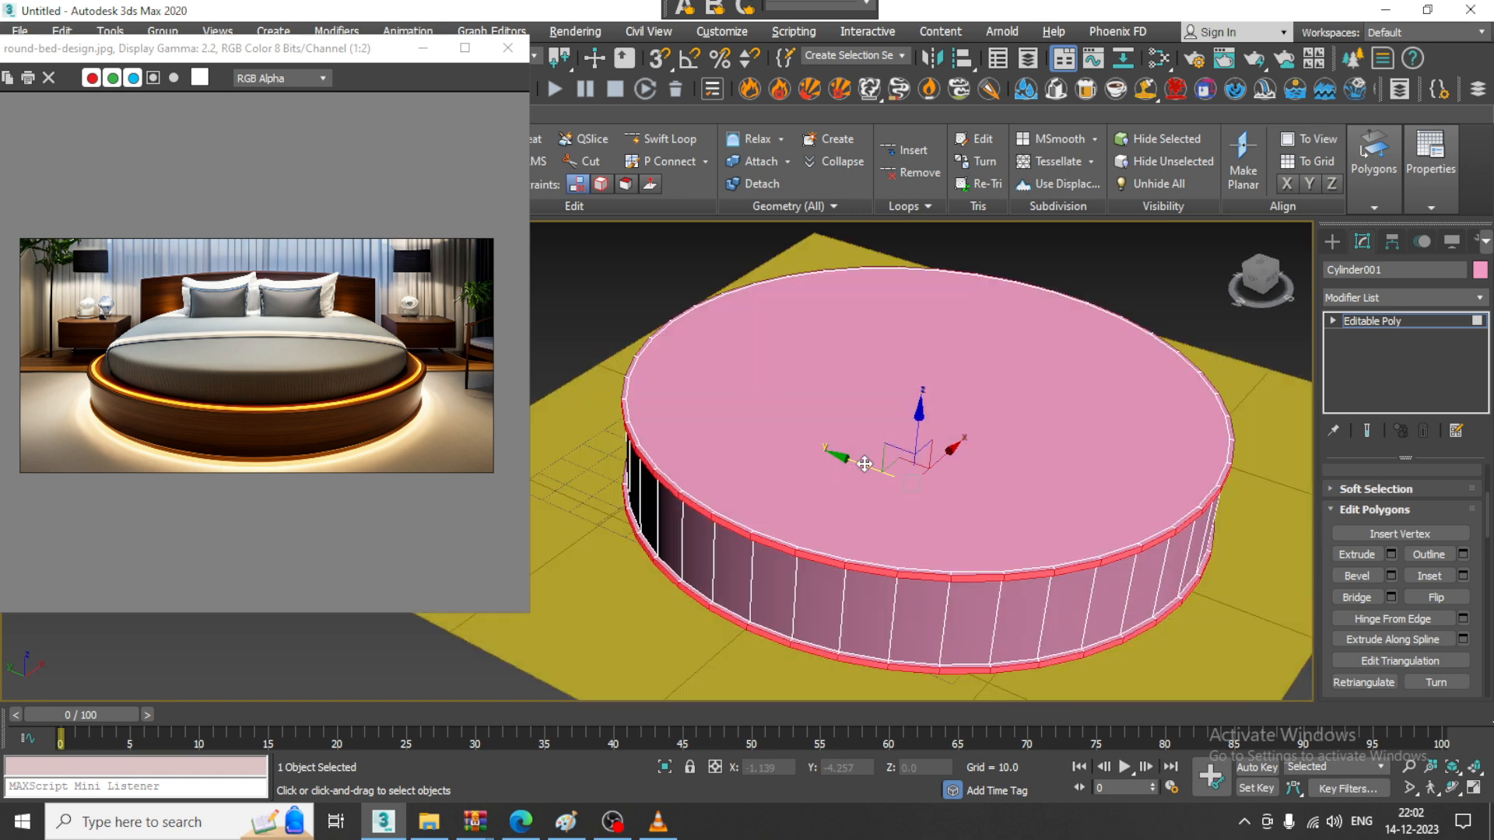
{"action": "scroll", "coordinate": [979, 427], "scroll_direction": "down", "scroll_amount": 4}
{"action": "left_click", "coordinate": [1430, 321]}
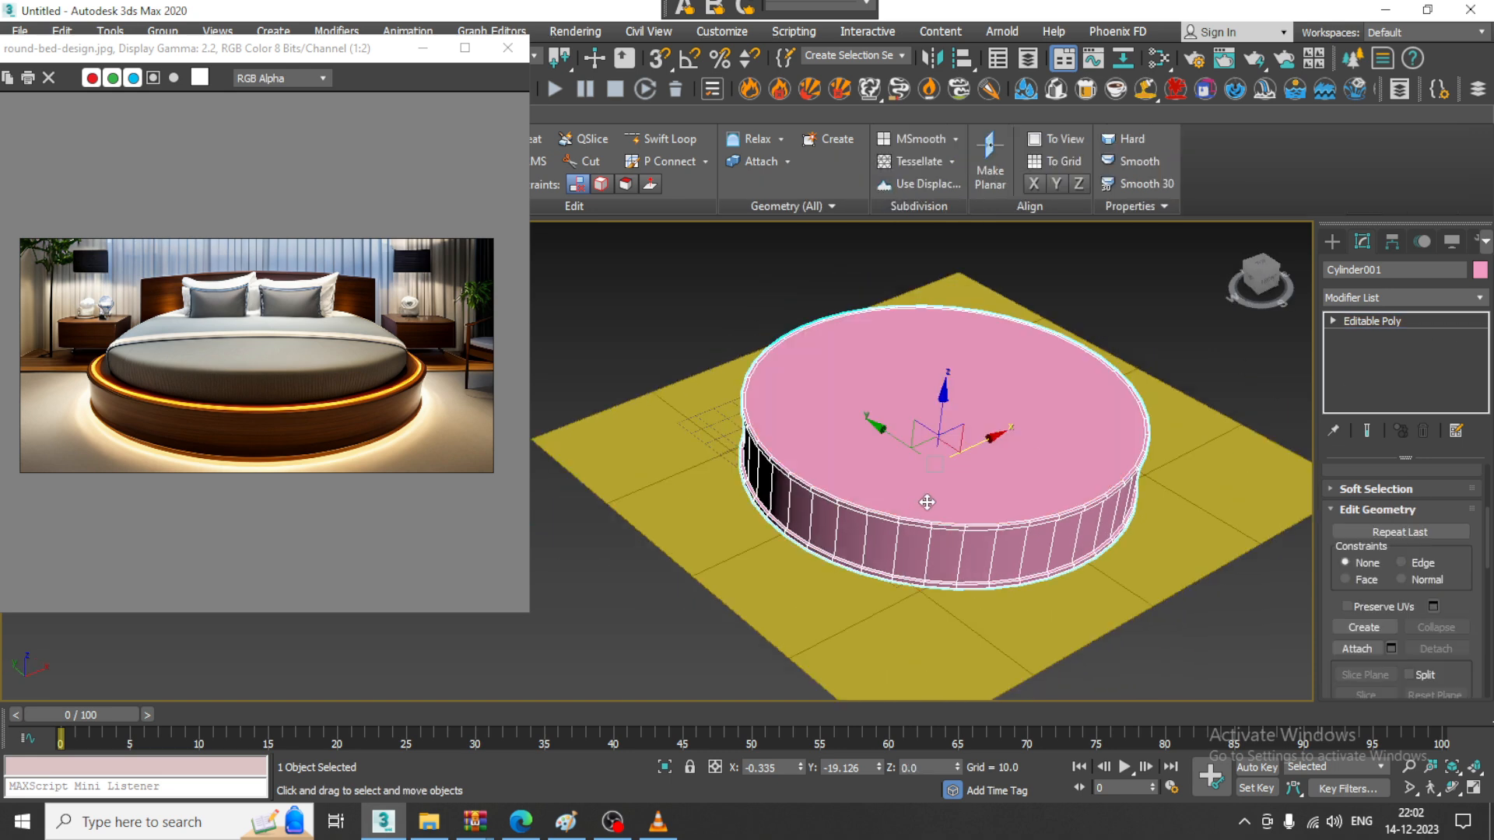
Scale the whole bed base up uniformly to about 123 percent
{"action": "key", "text": "t"}
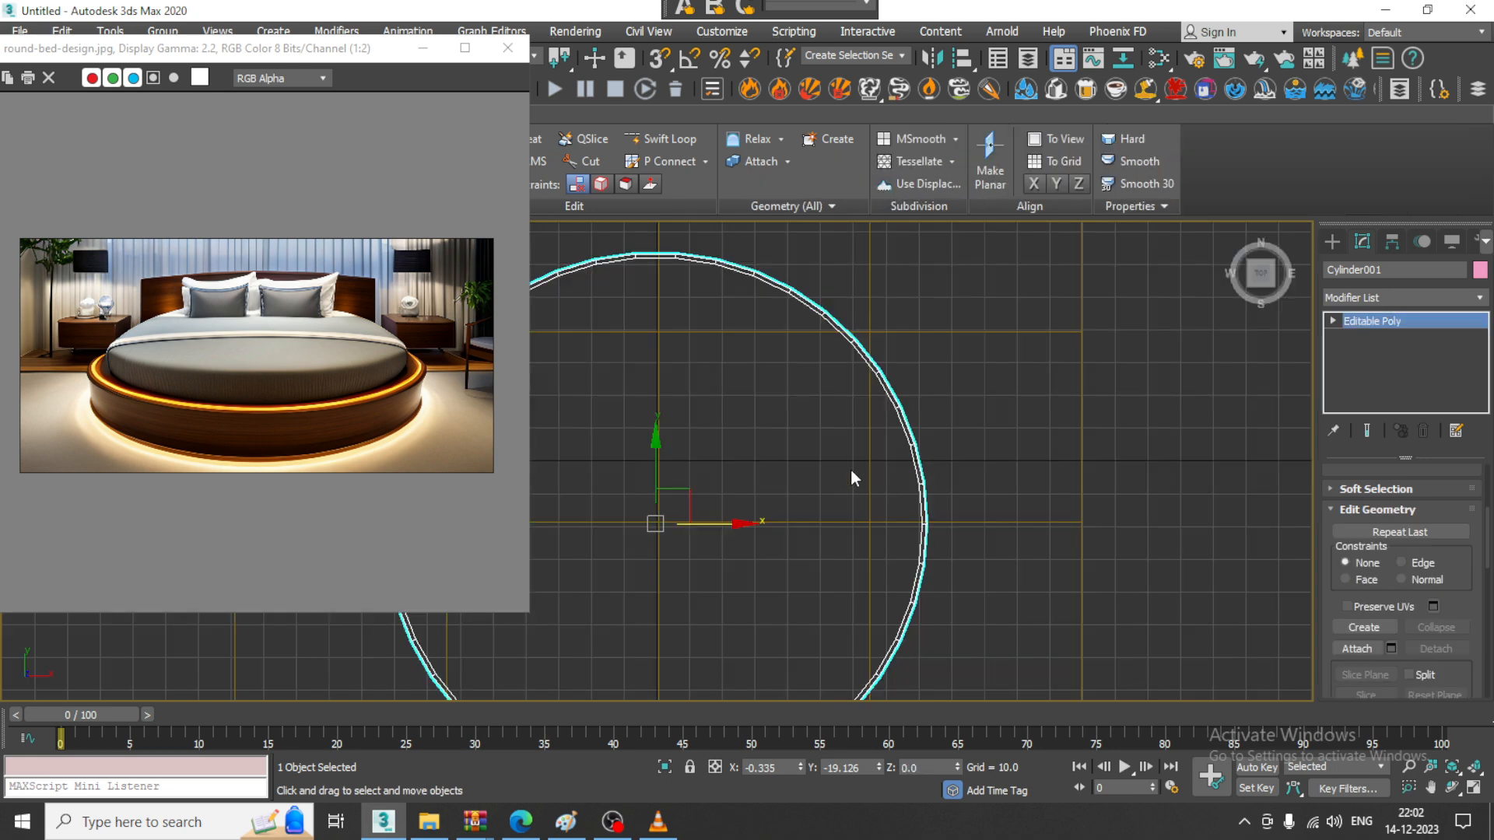
{"action": "key", "text": "p"}
{"action": "middle_click_drag", "start_coordinate": [851, 468], "coordinate": [895, 467], "text": "alt"}
{"action": "key", "text": "r"}
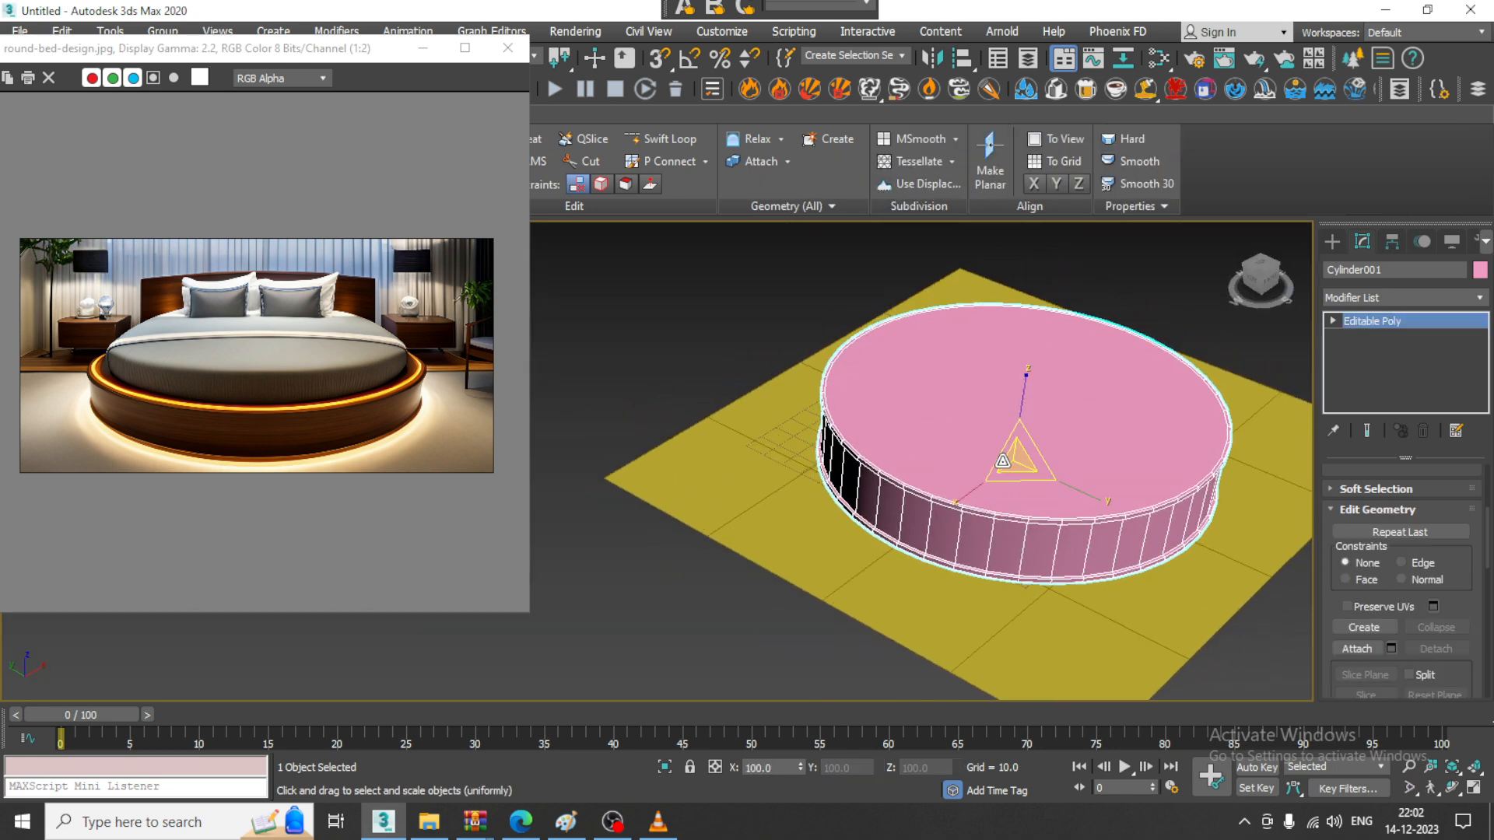
{"action": "left_click_drag", "start_coordinate": [1003, 461], "coordinate": [1007, 444]}
{"action": "middle_click_drag", "start_coordinate": [1007, 444], "coordinate": [1035, 467], "text": "alt"}
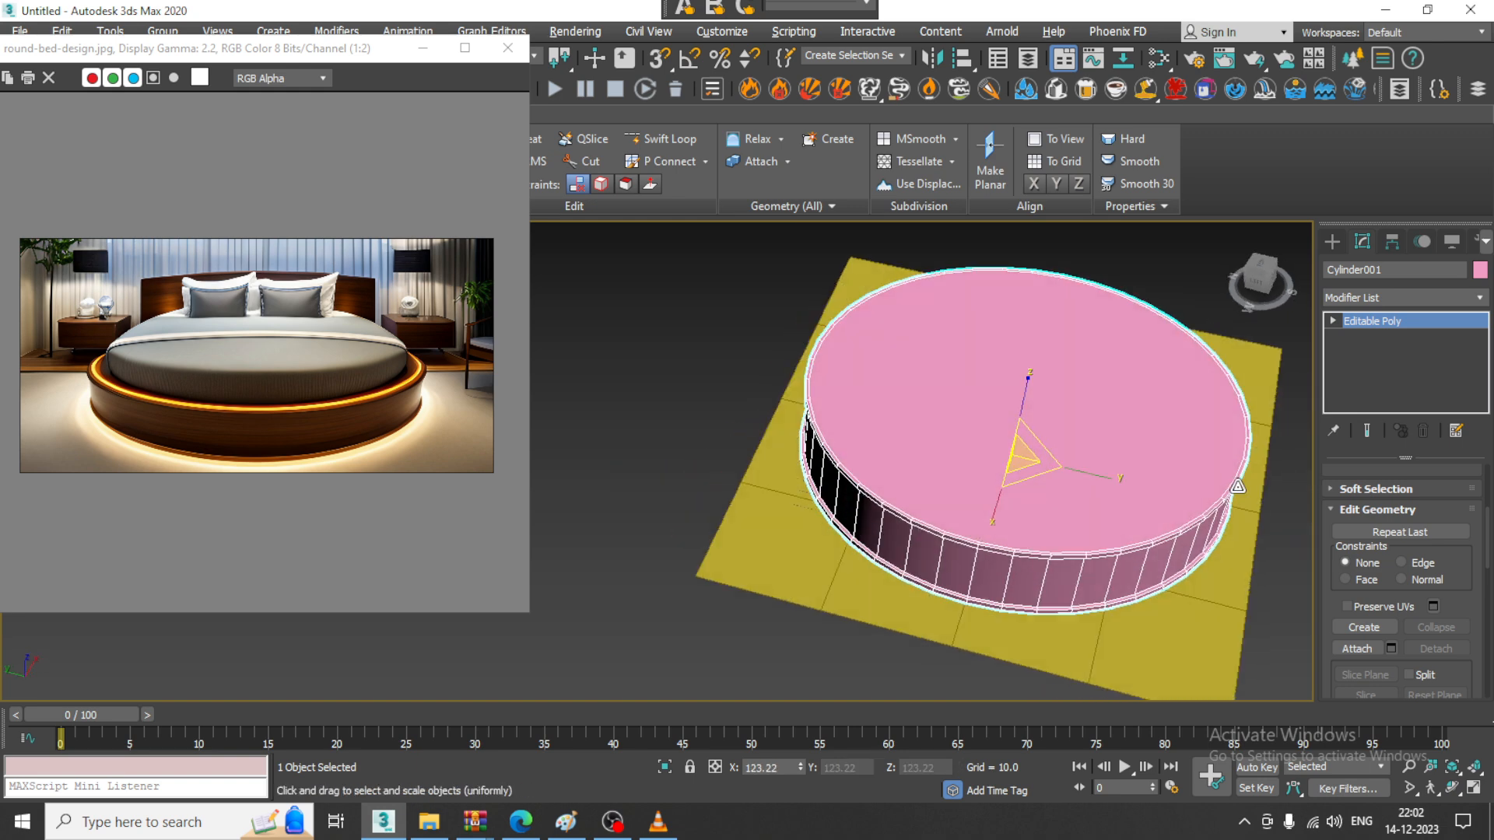
Try stretching the bed base along its Y axis to 111 percent, and undo the stretch
{"action": "middle_click_drag", "start_coordinate": [1134, 467], "coordinate": [1100, 470], "text": "alt"}
{"action": "left_click_drag", "start_coordinate": [1100, 474], "coordinate": [1107, 476]}
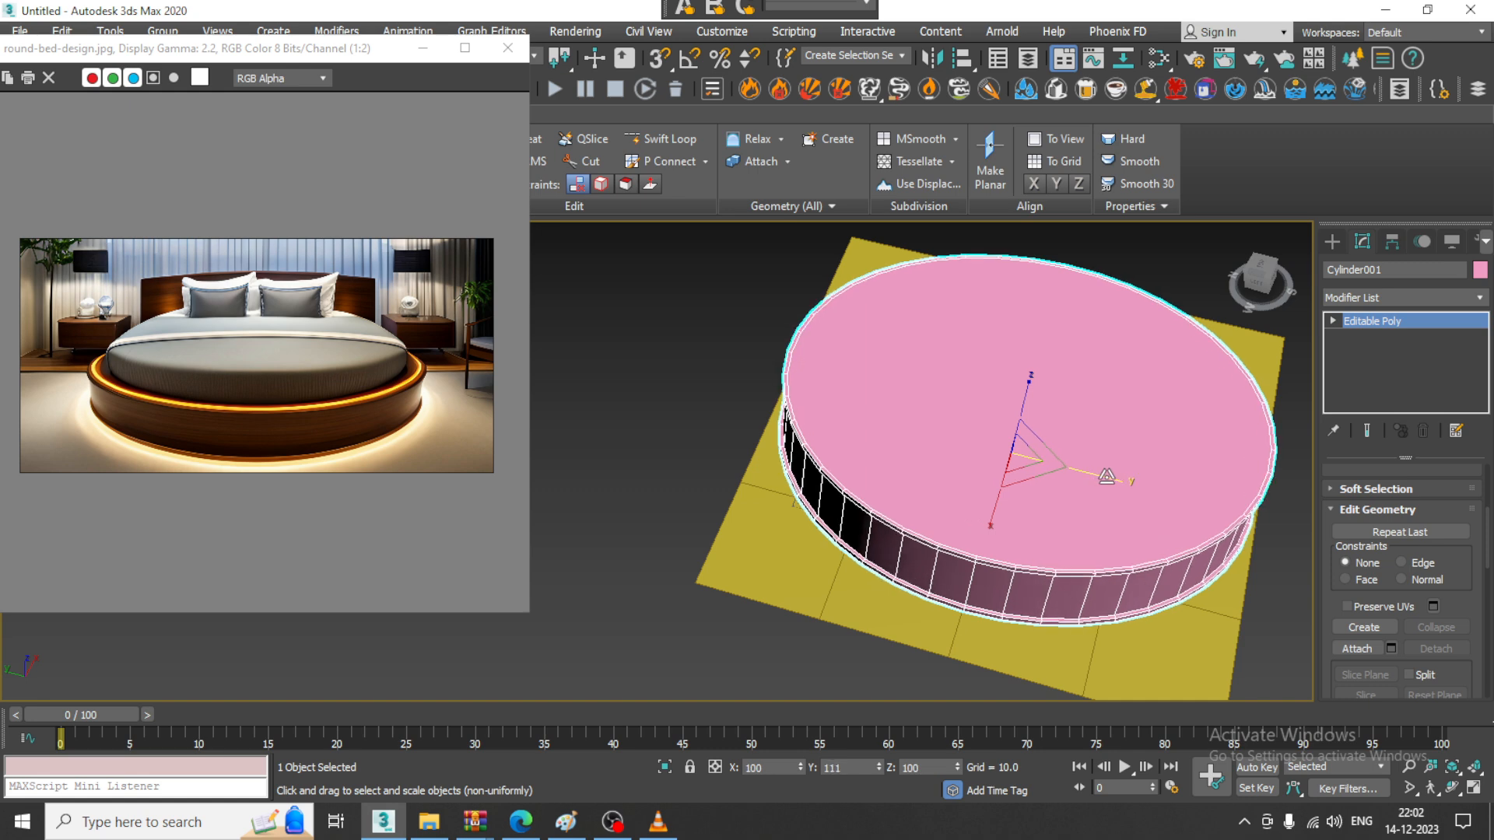
{"action": "middle_click_drag", "start_coordinate": [1109, 478], "coordinate": [1021, 459], "text": "alt"}
{"action": "key", "text": "ctrl+z"}
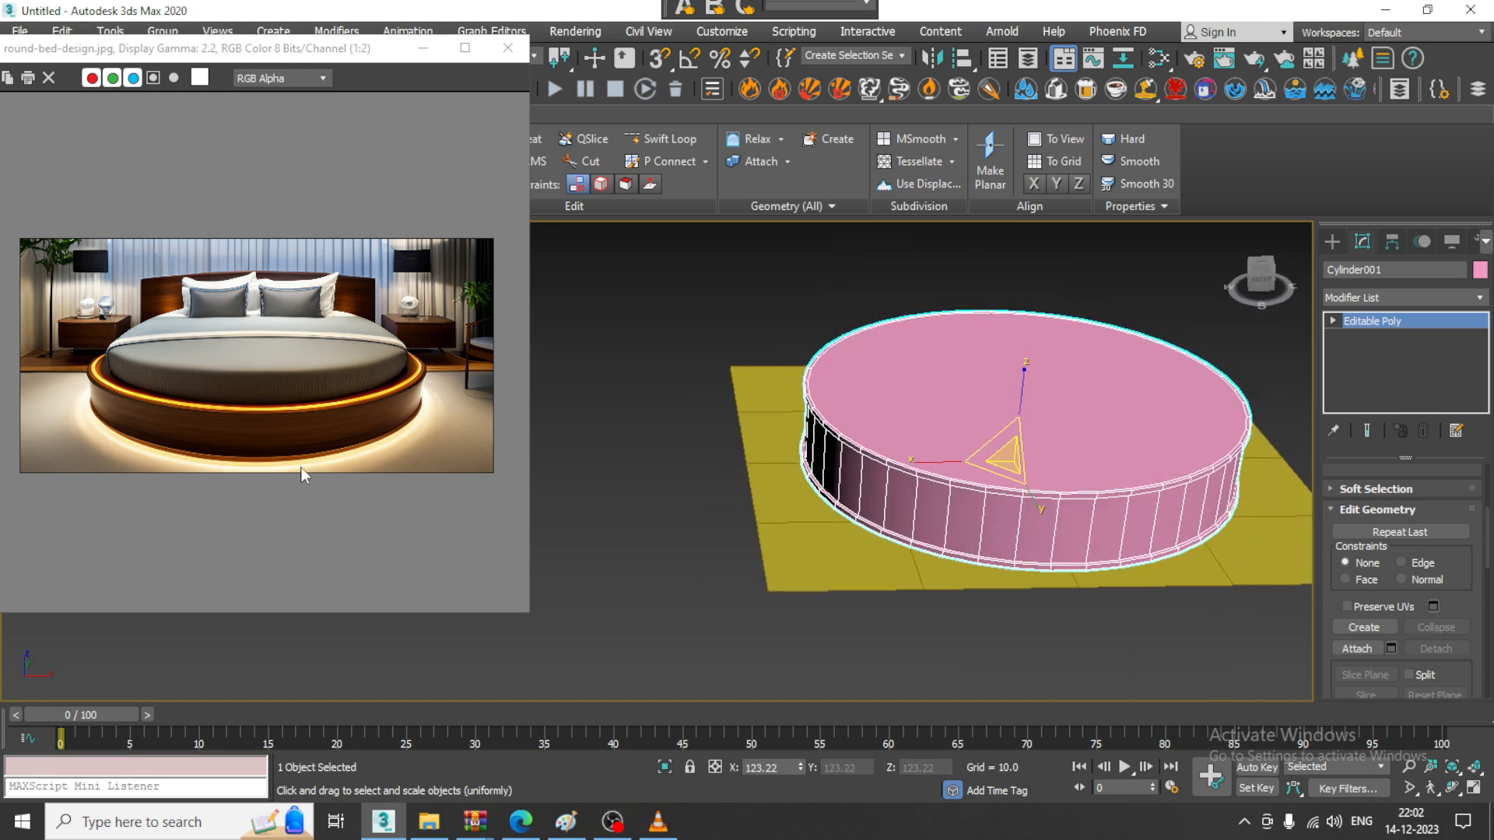
{"action": "scroll", "coordinate": [213, 384], "scroll_direction": "up", "scroll_amount": 1}
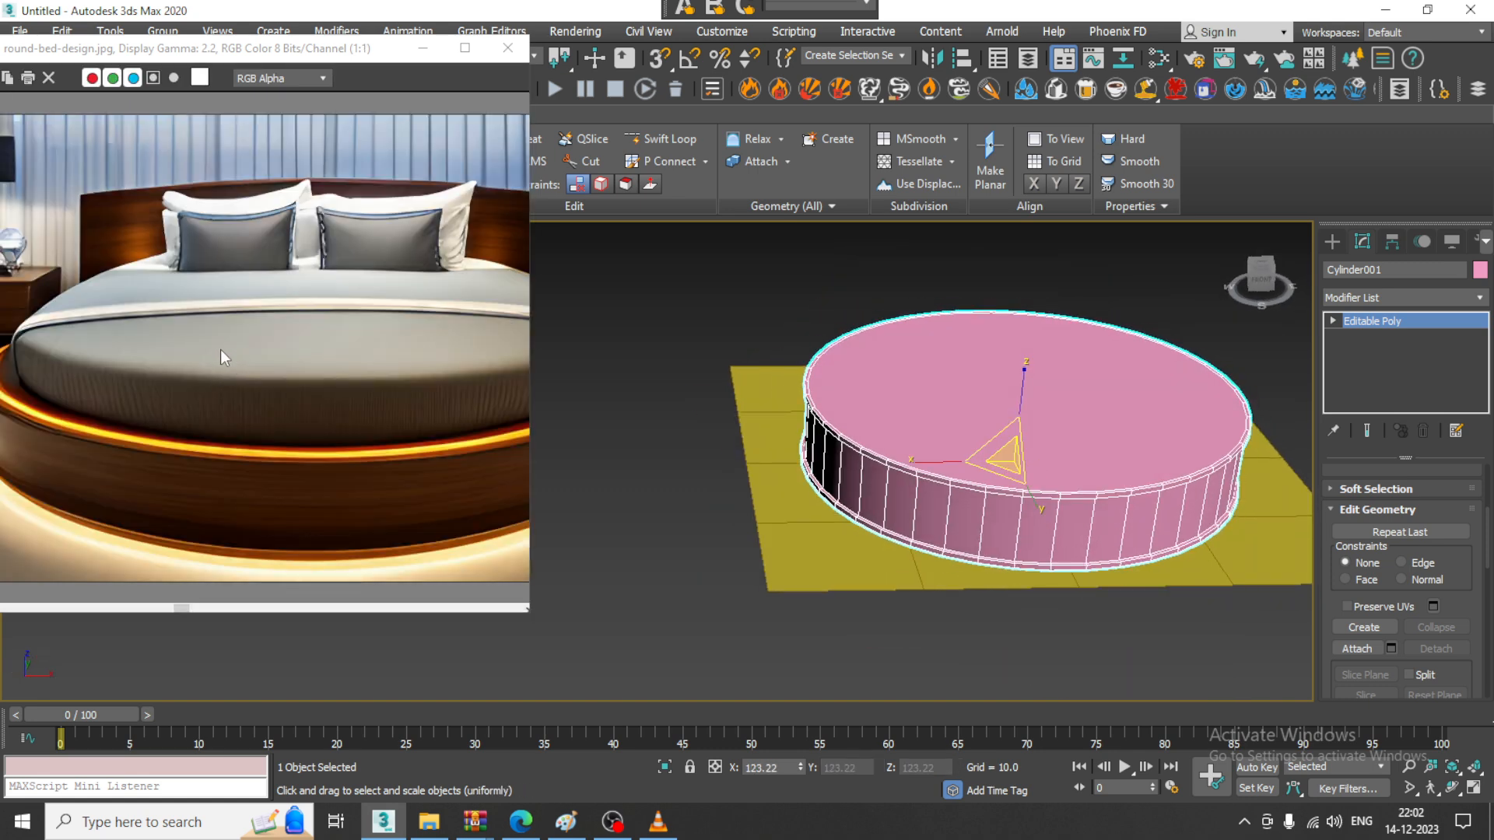
{"action": "middle_click_drag", "start_coordinate": [980, 379], "coordinate": [1067, 398], "text": "alt"}
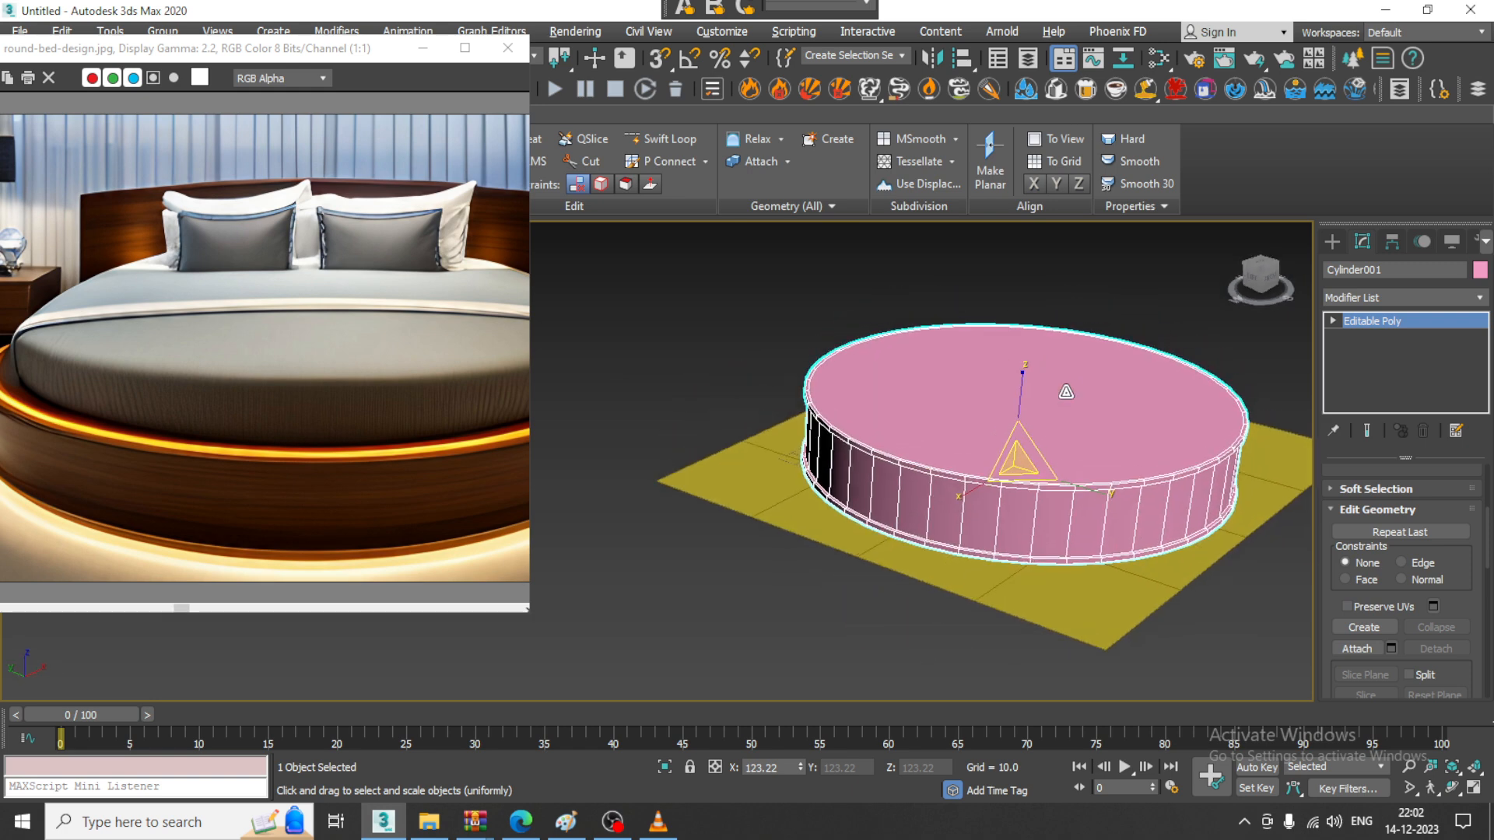
Inset the bed base's top cap polygon by about 4.54
{"action": "key", "text": "w"}
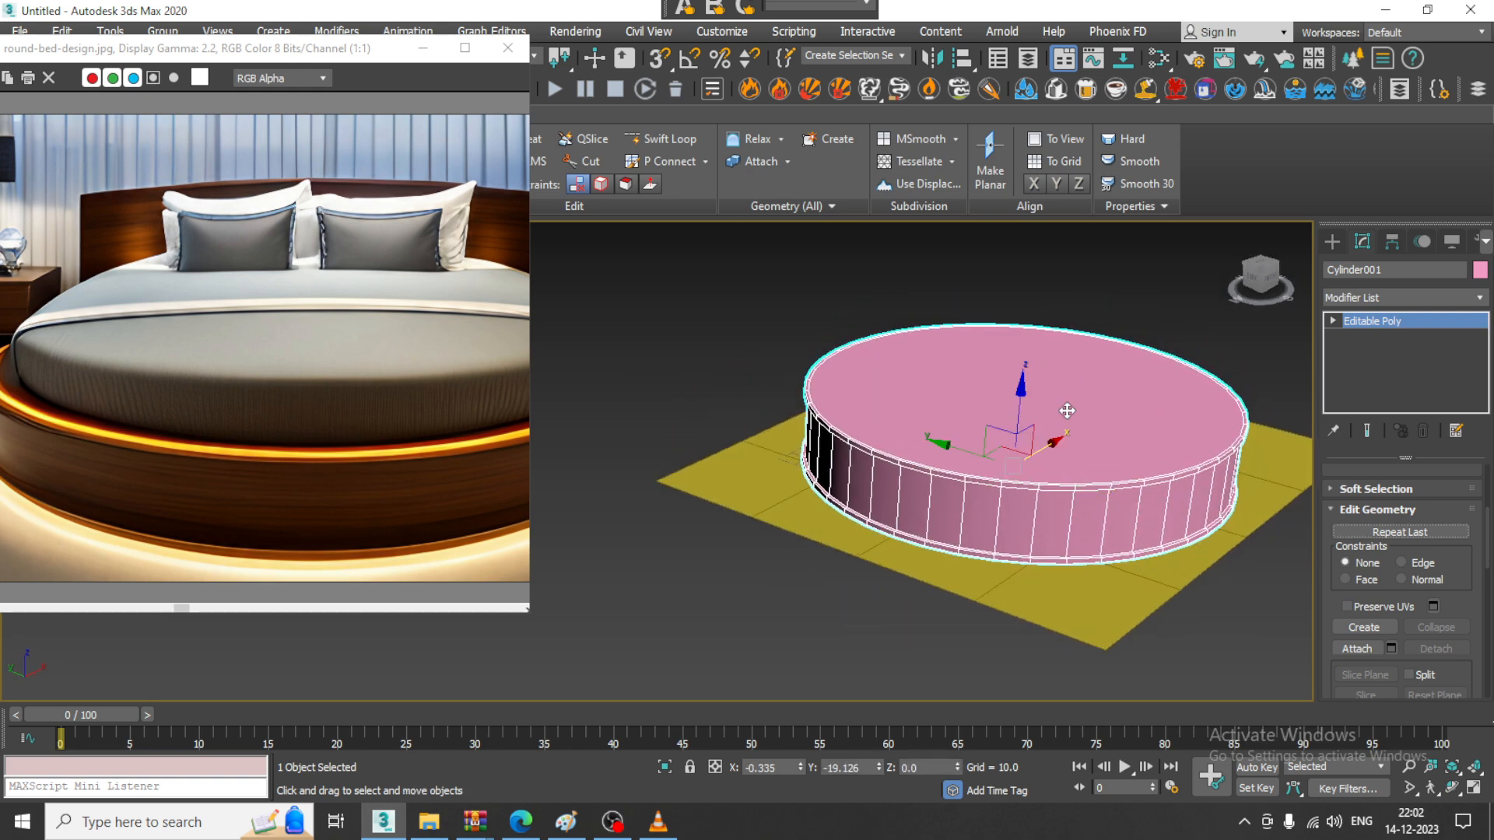
{"action": "key", "text": "4"}
{"action": "left_click", "coordinate": [1105, 431]}
{"action": "left_click", "coordinate": [1463, 576]}
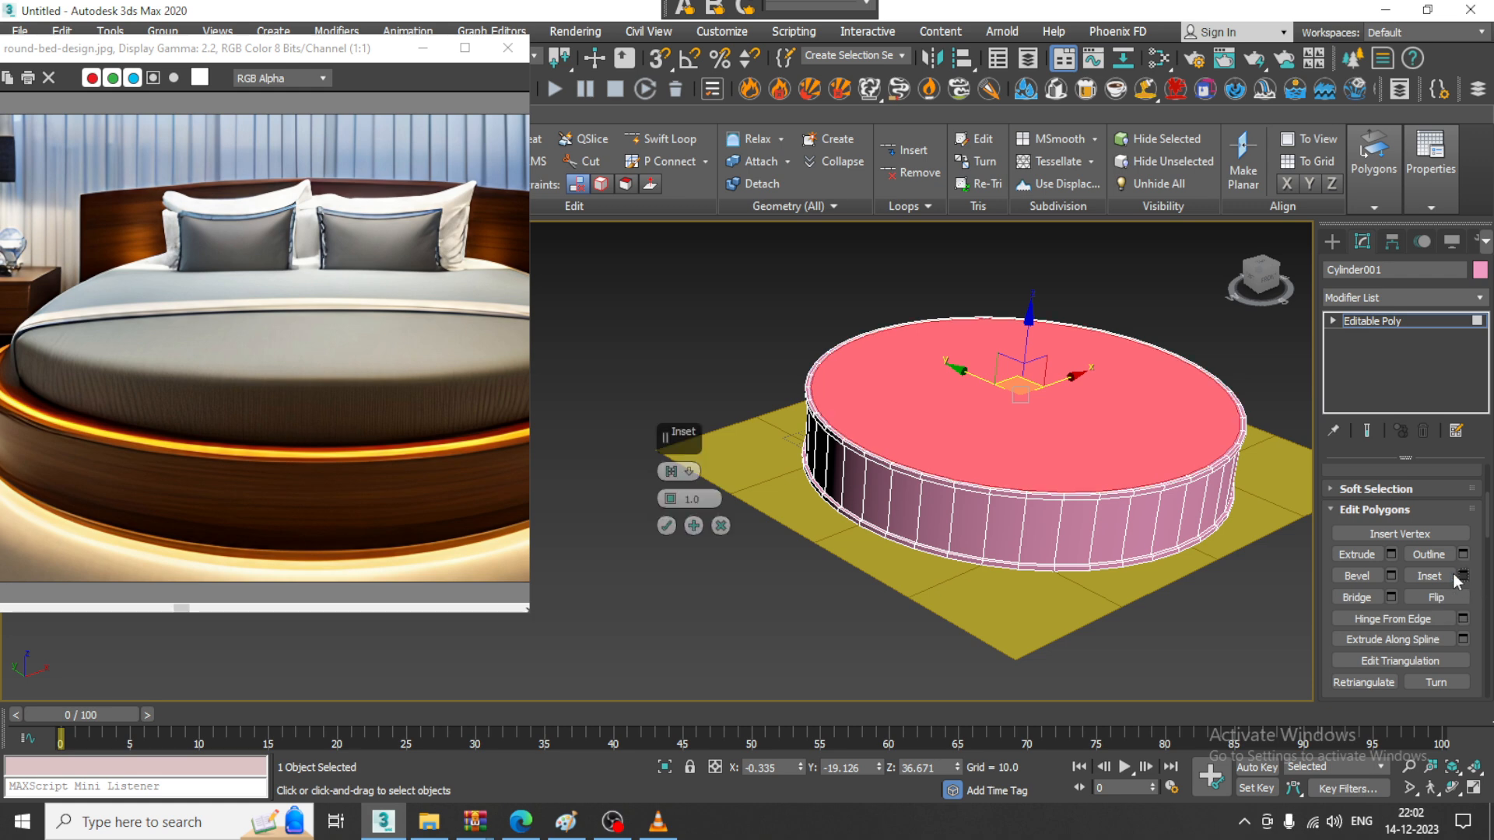
{"action": "left_click_drag", "start_coordinate": [670, 499], "coordinate": [665, 470]}
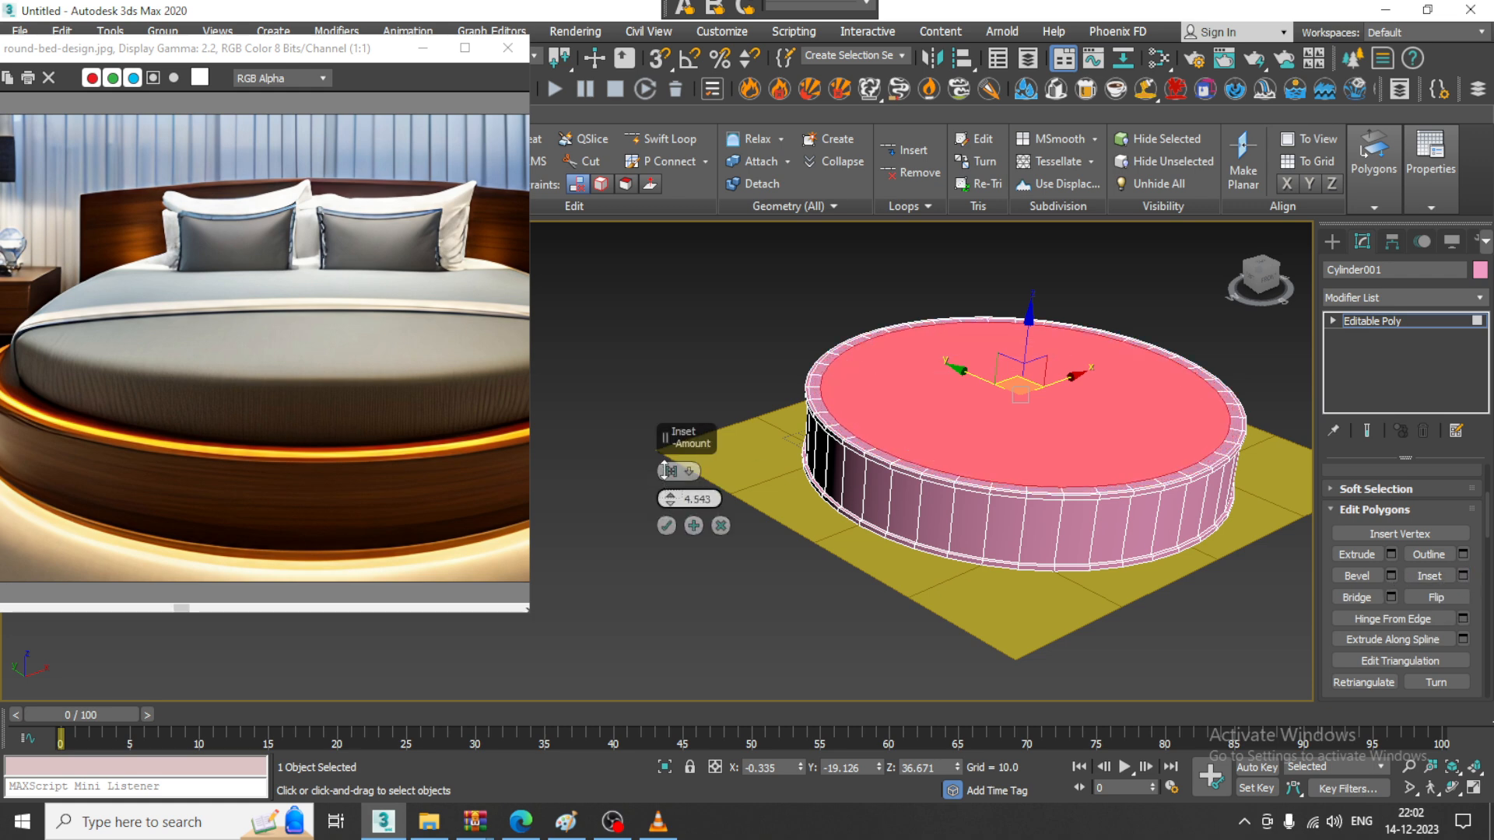
{"action": "left_click", "coordinate": [667, 524]}
Draw an arc spline in the Top view along the rear edge of the bed base for the headboard
{"action": "middle_click_drag", "start_coordinate": [992, 465], "coordinate": [944, 478], "text": "alt"}
{"action": "middle_click_drag", "start_coordinate": [204, 336], "coordinate": [221, 343]}
{"action": "scroll", "coordinate": [220, 343], "scroll_direction": "down", "scroll_amount": 1}
{"action": "scroll", "coordinate": [265, 311], "scroll_direction": "up", "scroll_amount": 1}
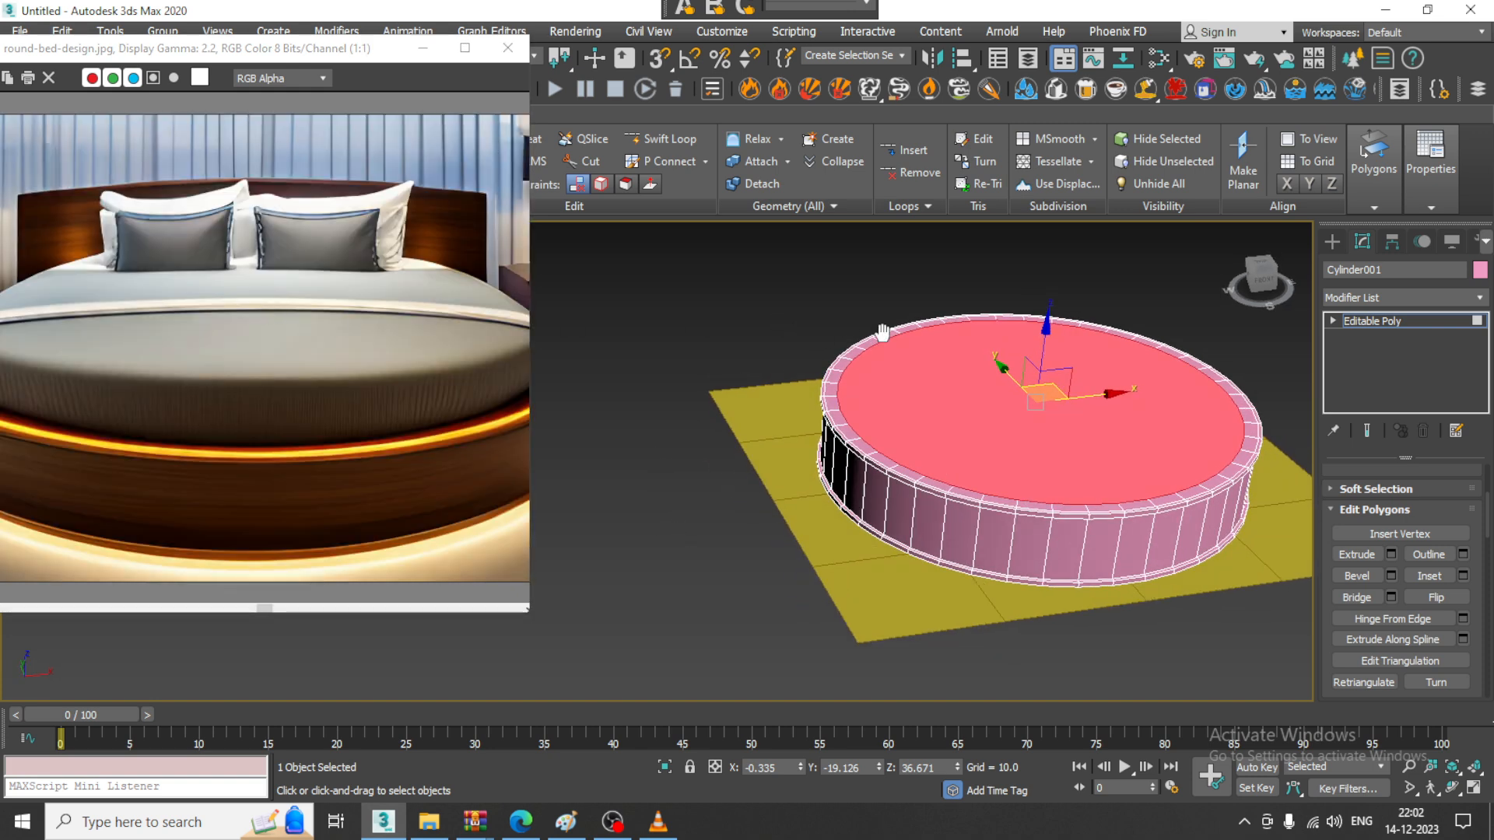
{"action": "key", "text": "alt+w"}
{"action": "middle_click_drag", "start_coordinate": [584, 347], "coordinate": [919, 367]}
{"action": "key", "text": "alt+w"}
{"action": "scroll", "coordinate": [895, 355], "scroll_direction": "down", "scroll_amount": 3}
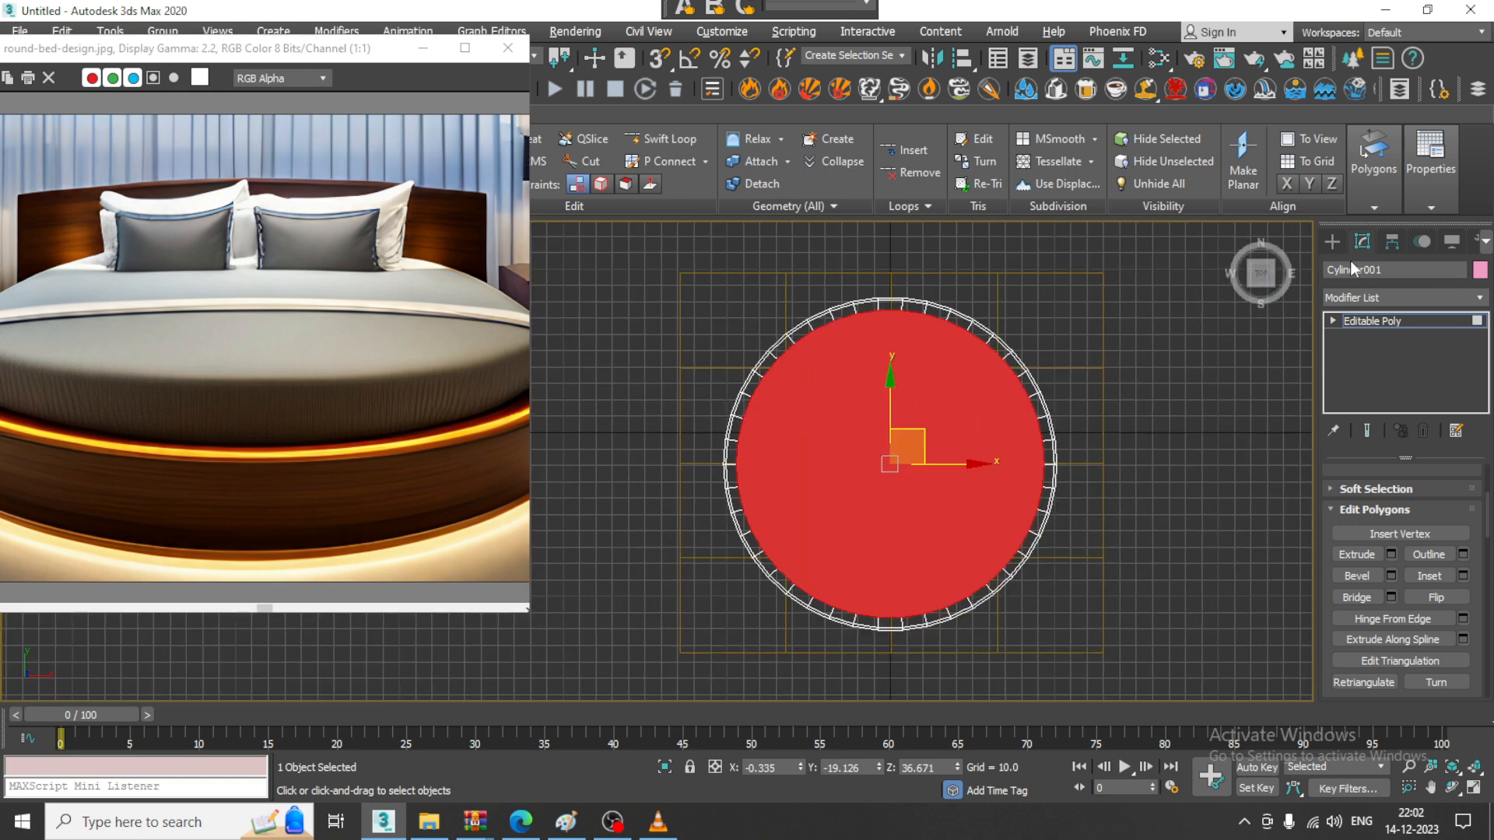
{"action": "left_click", "coordinate": [1334, 243]}
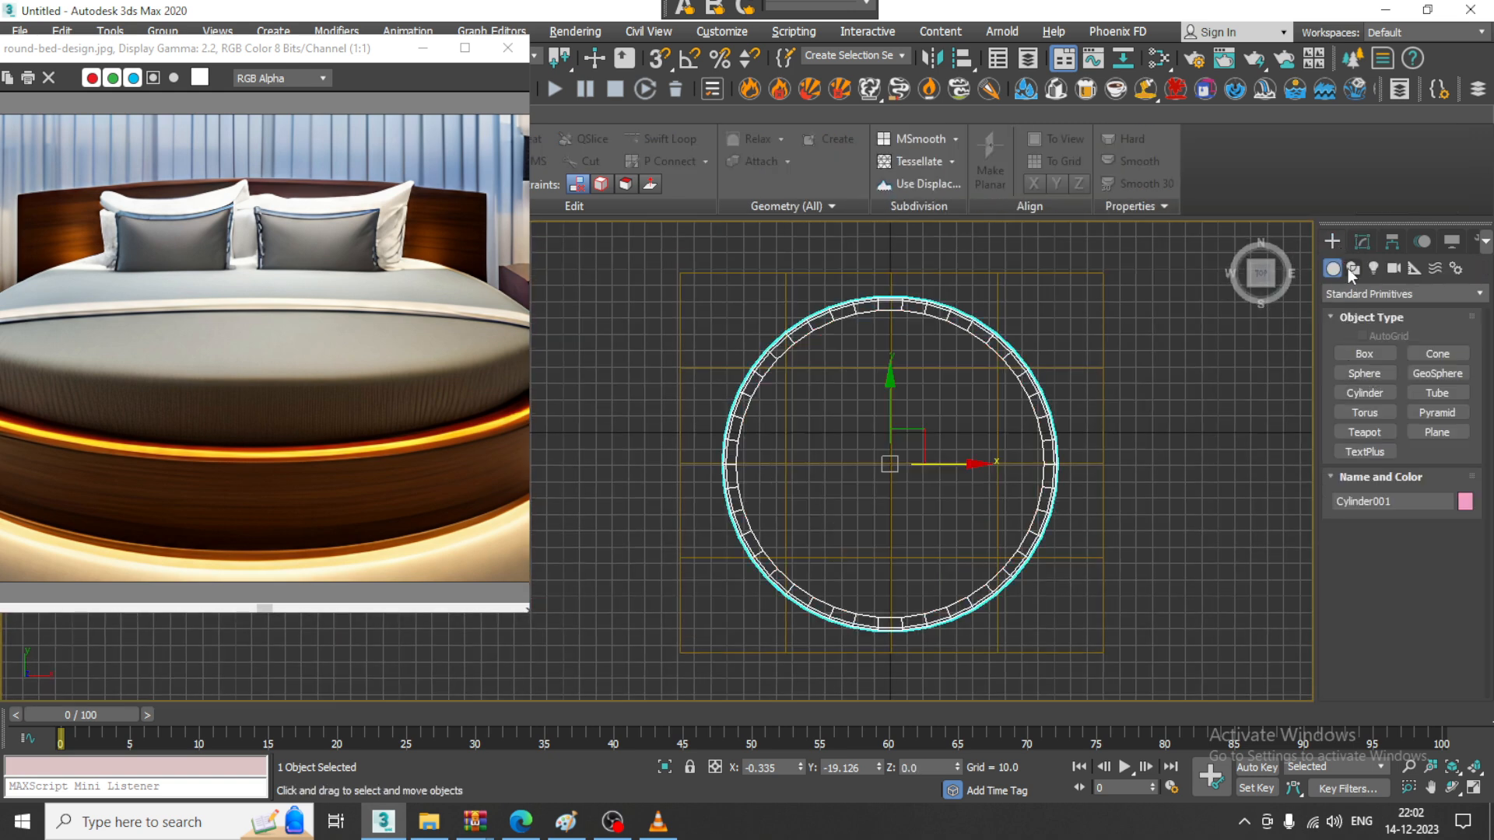
{"action": "left_click", "coordinate": [1351, 270]}
{"action": "left_click", "coordinate": [1374, 370]}
{"action": "left_click", "coordinate": [1371, 401]}
{"action": "left_click_drag", "start_coordinate": [739, 393], "coordinate": [1041, 395]}
{"action": "left_click", "coordinate": [1009, 346]}
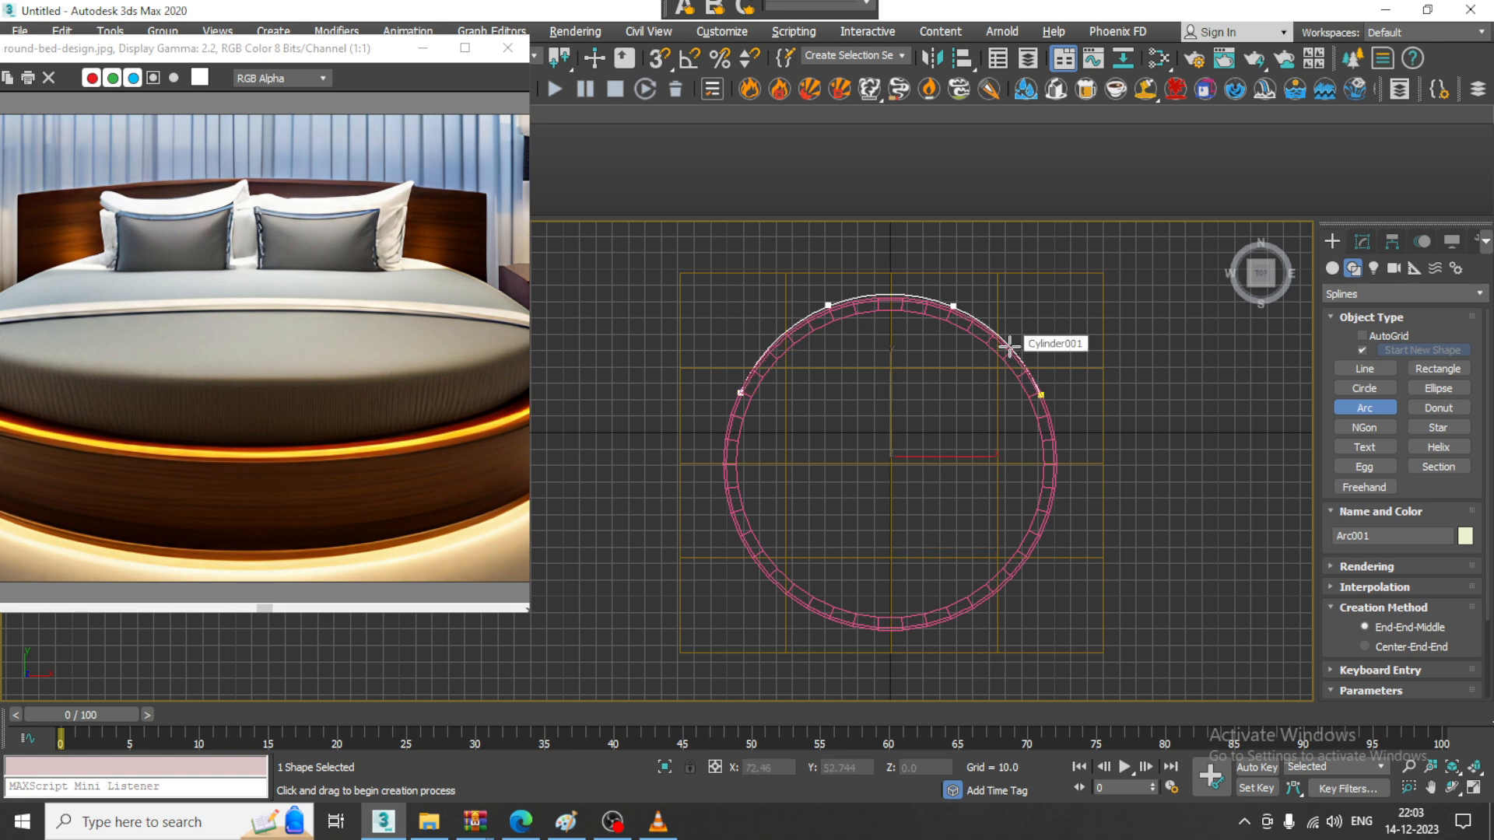
{"action": "right_click", "coordinate": [1010, 346]}
Display the headboard arc as solid in the viewport with a rectangular section about 54 long and 4.8 wide
{"action": "key", "text": "alt+w"}
{"action": "middle_click_drag", "start_coordinate": [1126, 526], "coordinate": [1111, 526]}
{"action": "key", "text": "alt+w"}
{"action": "mouse_move", "coordinate": [824, 419]}
{"action": "middle_mouse_down", "text": "alt"}
{"action": "mouse_move", "coordinate": [917, 420]}
{"action": "mouse_move", "coordinate": [819, 416]}
{"action": "middle_mouse_up", "text": "alt"}
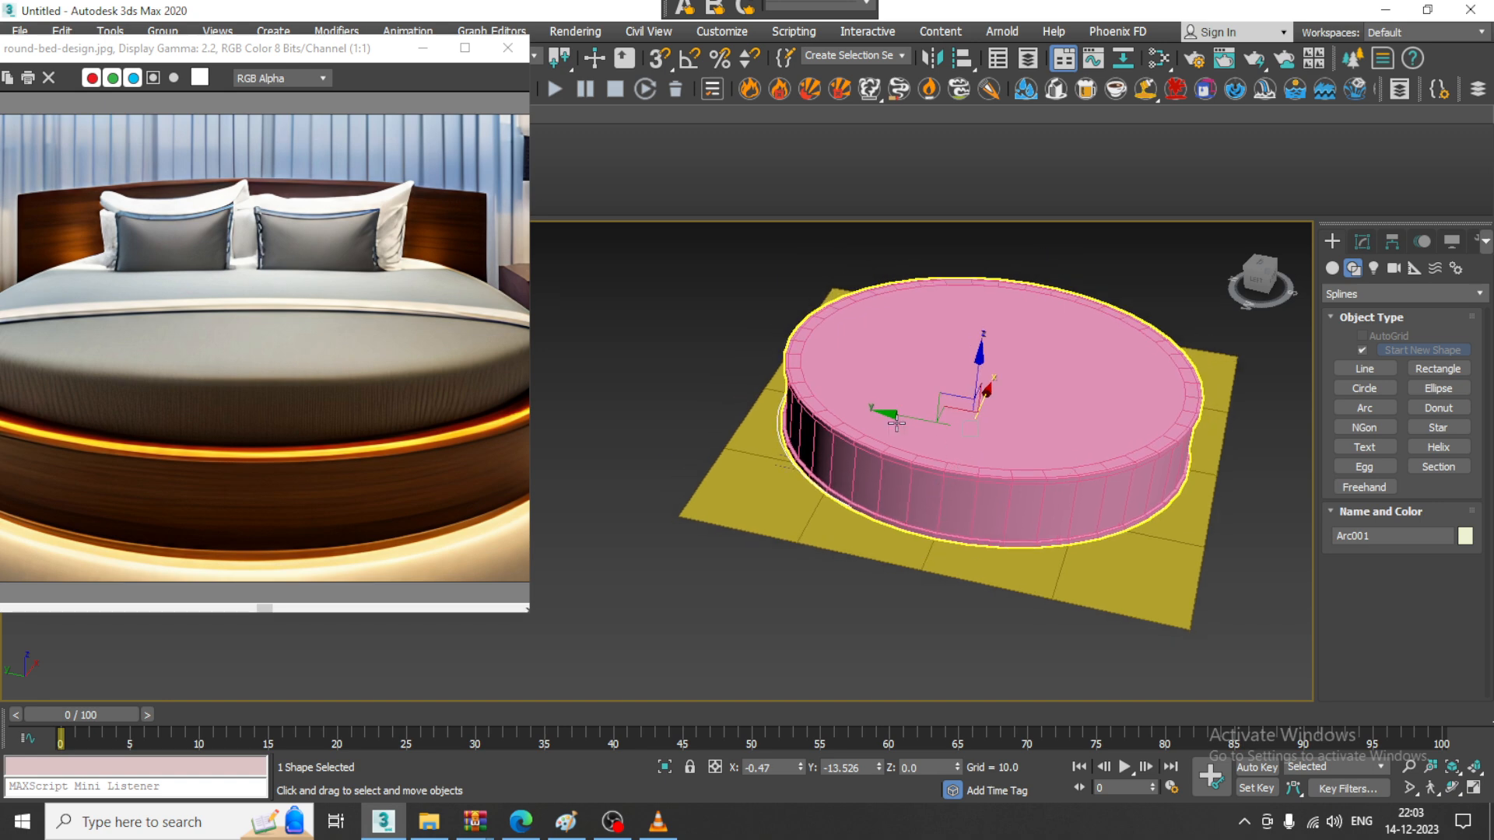
{"action": "left_click", "coordinate": [1363, 243]}
{"action": "left_click", "coordinate": [1349, 474]}
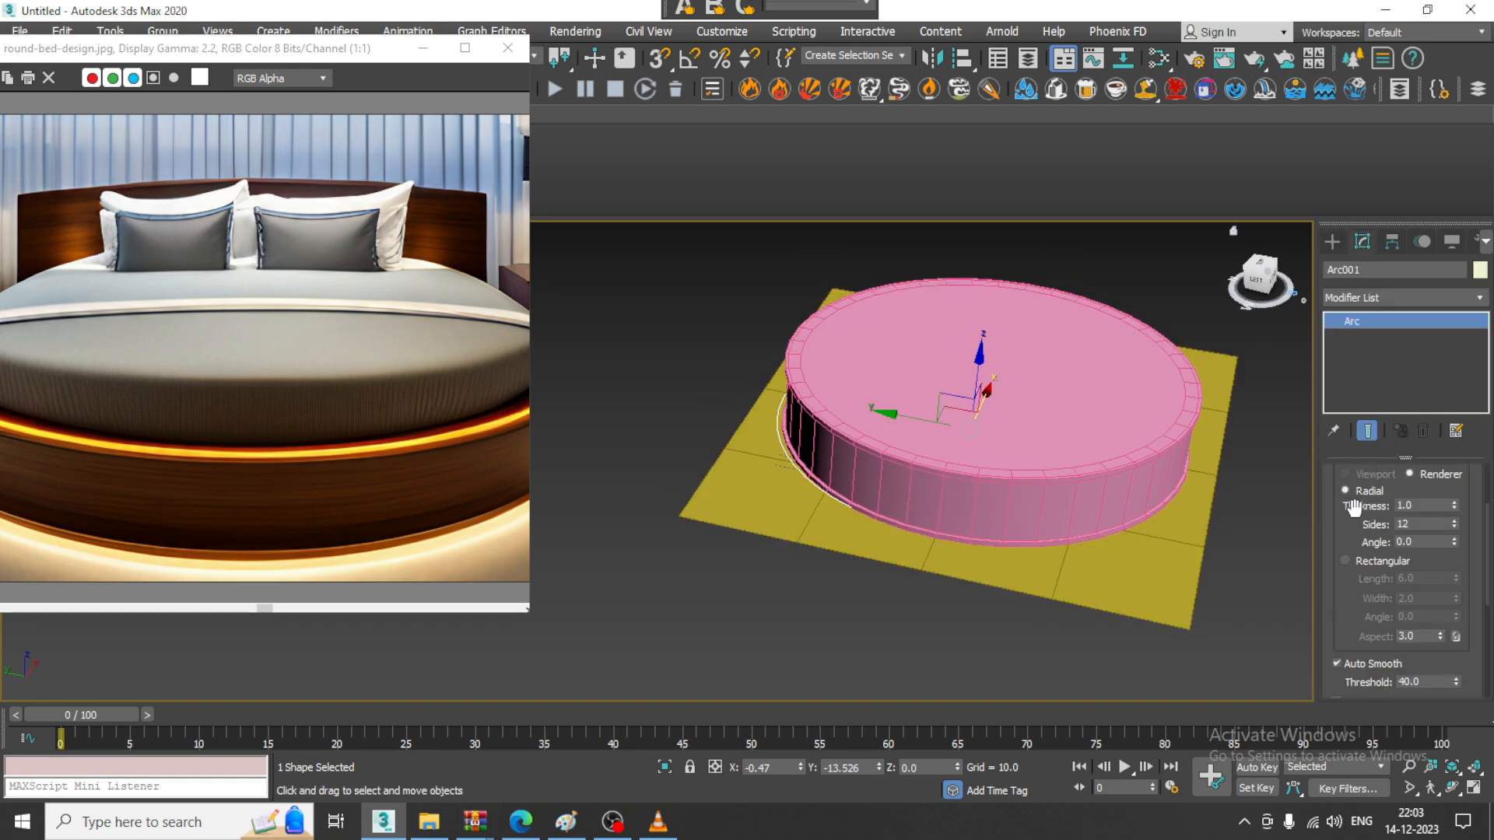
{"action": "scroll", "coordinate": [1371, 484], "scroll_direction": "down", "scroll_amount": 1}
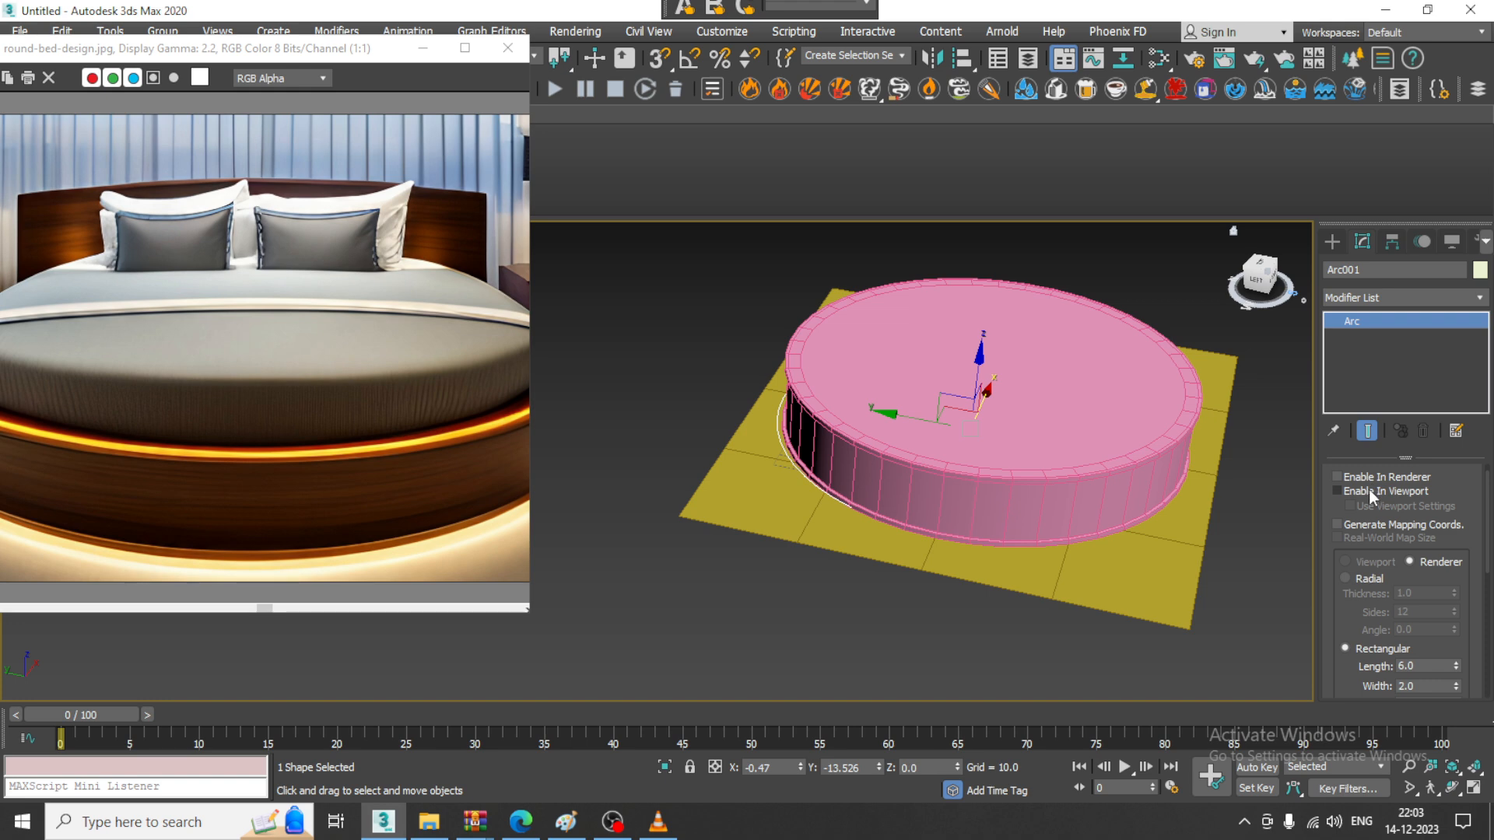
{"action": "left_click", "coordinate": [1369, 488]}
{"action": "left_click_drag", "start_coordinate": [1453, 660], "coordinate": [1438, 550]}
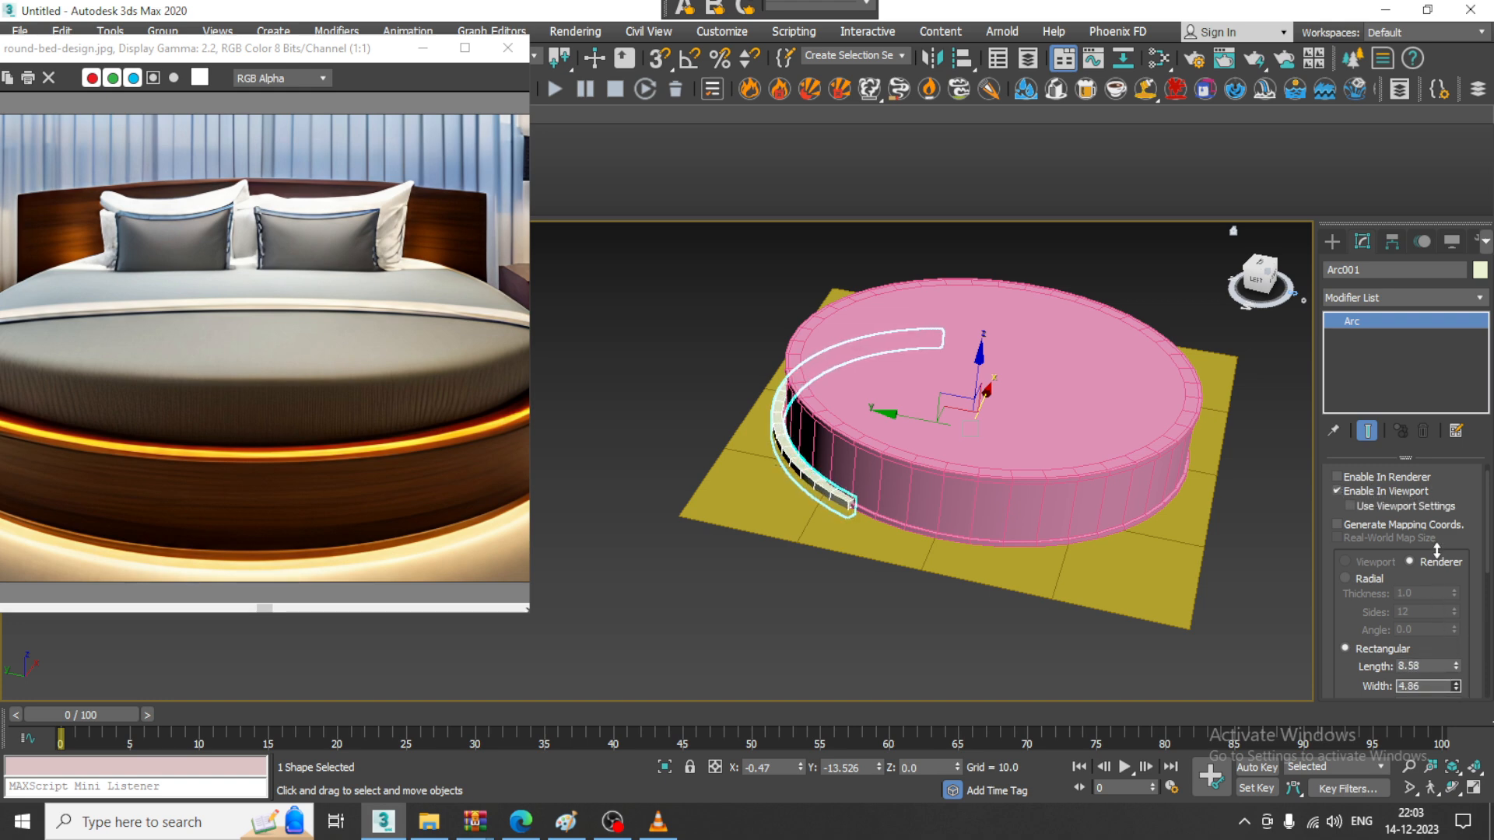
{"action": "left_click_drag", "start_coordinate": [1455, 663], "coordinate": [1455, 561]}
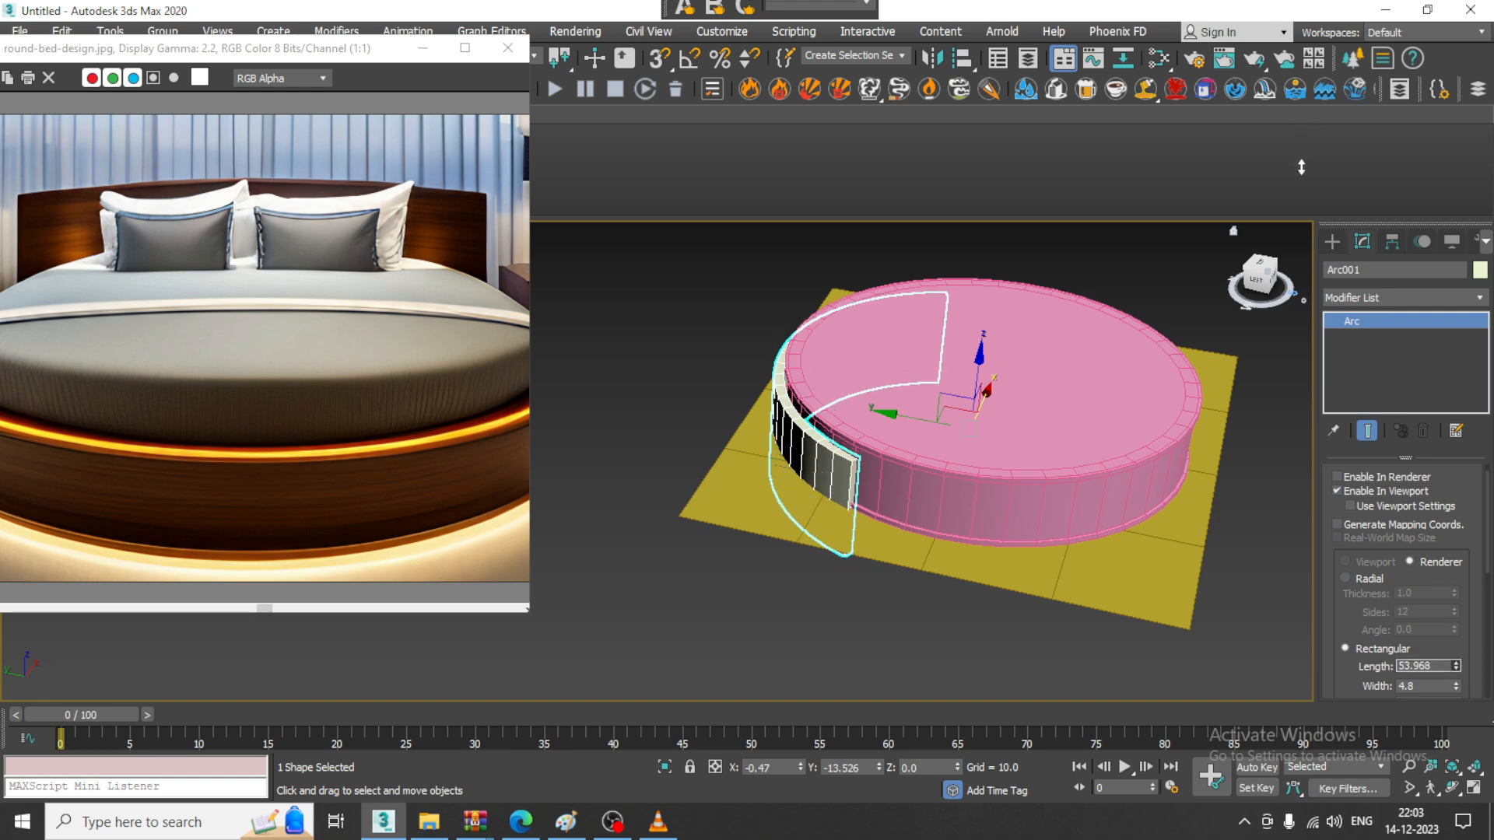
Scale the headboard arc up slightly so it clears the bed base's edge, and enlarge the ground plane
{"action": "middle_click_drag", "start_coordinate": [754, 372], "coordinate": [950, 427], "text": "alt"}
{"action": "key", "text": "r"}
{"action": "left_click_drag", "start_coordinate": [930, 458], "coordinate": [934, 437]}
{"action": "middle_click_drag", "start_coordinate": [934, 437], "coordinate": [943, 475], "text": "alt"}
{"action": "left_click", "coordinate": [932, 620]}
{"action": "left_click_drag", "start_coordinate": [944, 474], "coordinate": [942, 440]}
Raise the headboard arc along Z to about 28.2
{"action": "key", "text": "w"}
{"action": "left_click", "coordinate": [732, 469]}
{"action": "middle_click_drag", "start_coordinate": [786, 451], "coordinate": [852, 400], "text": "alt"}
{"action": "left_click_drag", "start_coordinate": [971, 356], "coordinate": [968, 301]}
{"action": "middle_click_drag", "start_coordinate": [1130, 417], "coordinate": [955, 387], "text": "alt"}
{"action": "scroll", "coordinate": [956, 387], "scroll_direction": "up", "scroll_amount": 4}
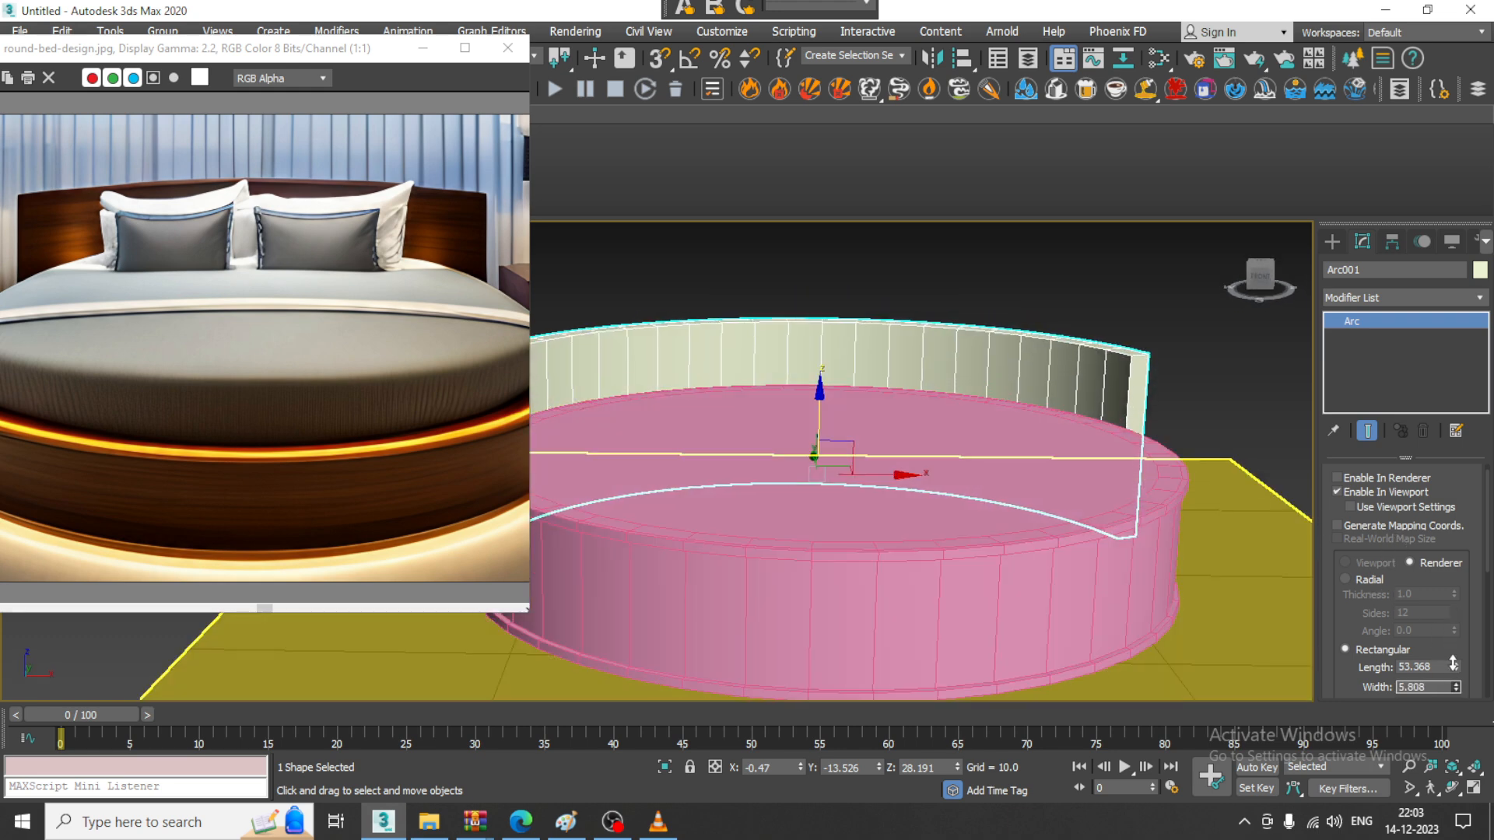
Set the headboard arc's rectangular length to about 64.04 and raise it about 7 along Z to stand on the ground
{"action": "left_click_drag", "start_coordinate": [1455, 670], "coordinate": [1453, 644]}
{"action": "middle_click_drag", "start_coordinate": [747, 490], "coordinate": [965, 467], "text": "alt"}
{"action": "middle_click_drag", "start_coordinate": [778, 456], "coordinate": [837, 448], "text": "alt"}
{"action": "left_click_drag", "start_coordinate": [1064, 350], "coordinate": [1062, 345]}
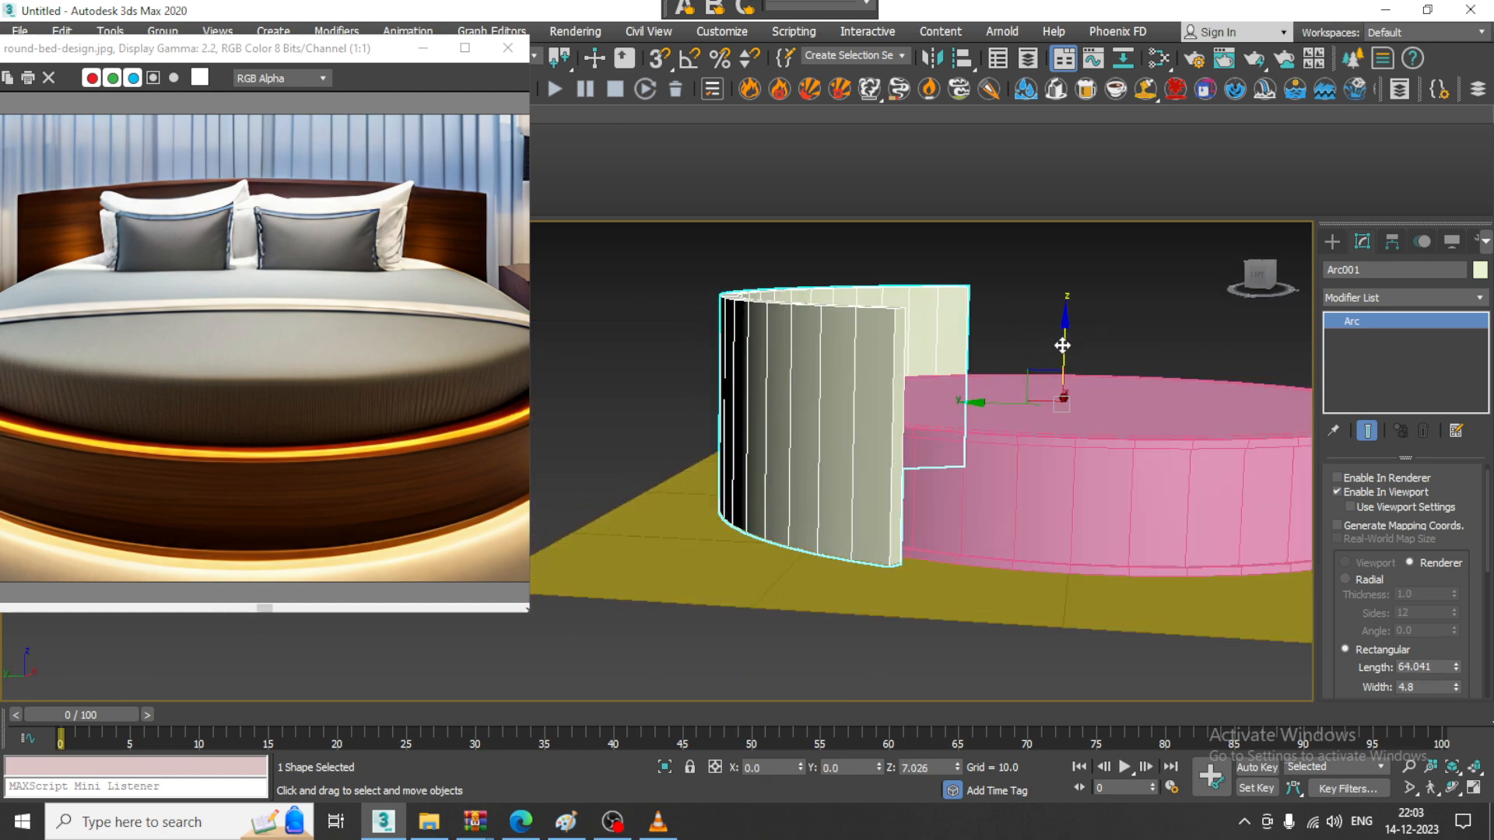
Lower the vertex ring along the underside of the bed base's upper rim to about Z 32.3 to thicken the rim
{"action": "middle_click_drag", "start_coordinate": [1130, 402], "coordinate": [984, 367], "text": "alt"}
{"action": "scroll", "coordinate": [983, 366], "scroll_direction": "down", "scroll_amount": 3}
{"action": "middle_click_drag", "start_coordinate": [1001, 424], "coordinate": [942, 447], "text": "alt"}
{"action": "left_click", "coordinate": [966, 521]}
{"action": "scroll", "coordinate": [957, 478], "scroll_direction": "up", "scroll_amount": 3}
{"action": "mouse_move", "coordinate": [943, 467]}
{"action": "middle_mouse_down"}
{"action": "mouse_move", "coordinate": [967, 475]}
{"action": "mouse_move", "coordinate": [947, 470]}
{"action": "middle_mouse_up"}
{"action": "scroll", "coordinate": [967, 475], "scroll_direction": "up", "scroll_amount": 3}
{"action": "key", "text": "alt+w"}
{"action": "middle_click_drag", "start_coordinate": [1010, 358], "coordinate": [1040, 371]}
{"action": "key", "text": "alt+w"}
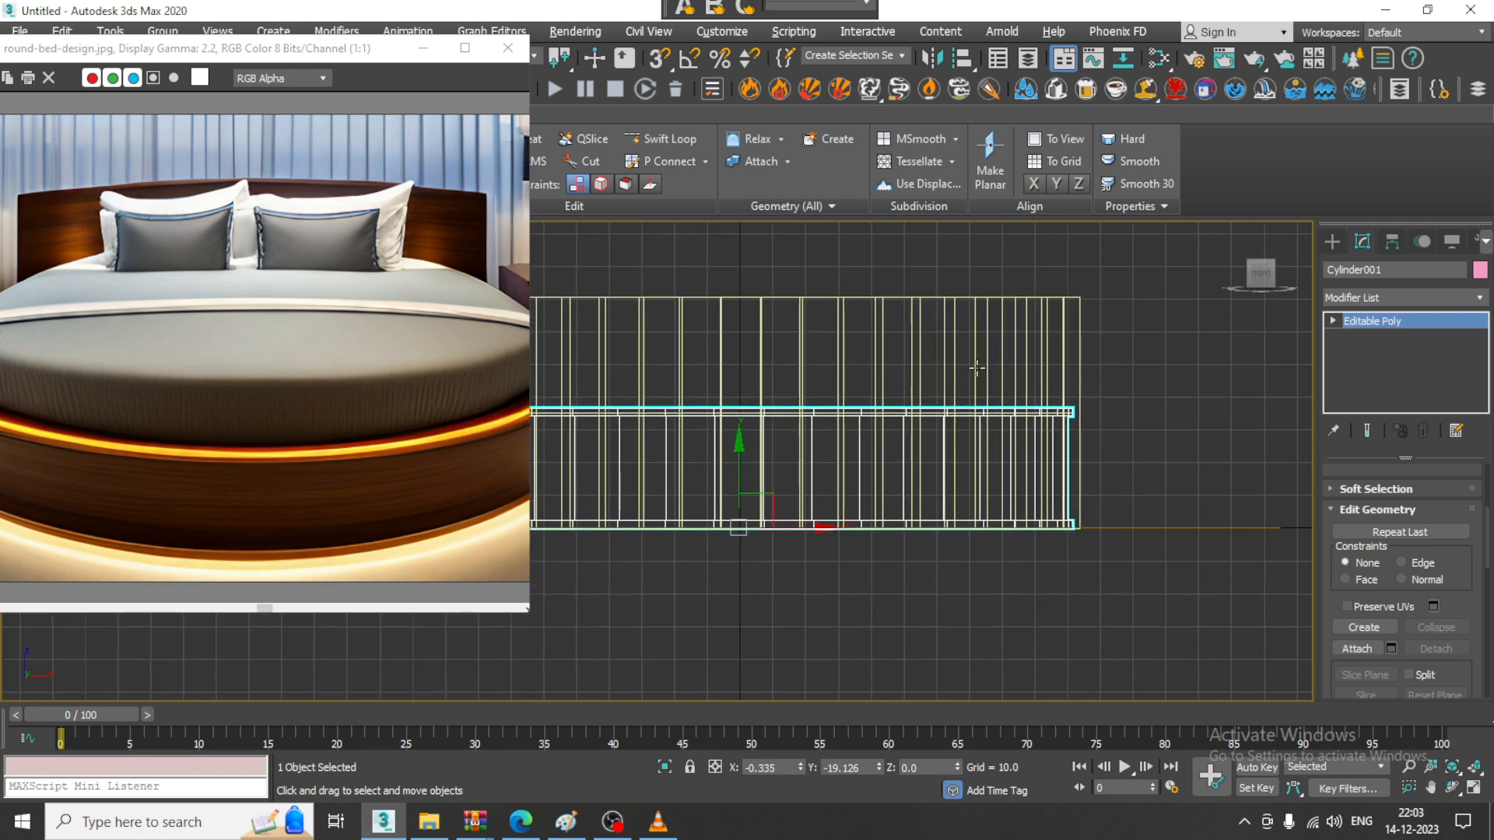
{"action": "middle_click_drag", "start_coordinate": [668, 416], "coordinate": [858, 433]}
{"action": "key", "text": "1"}
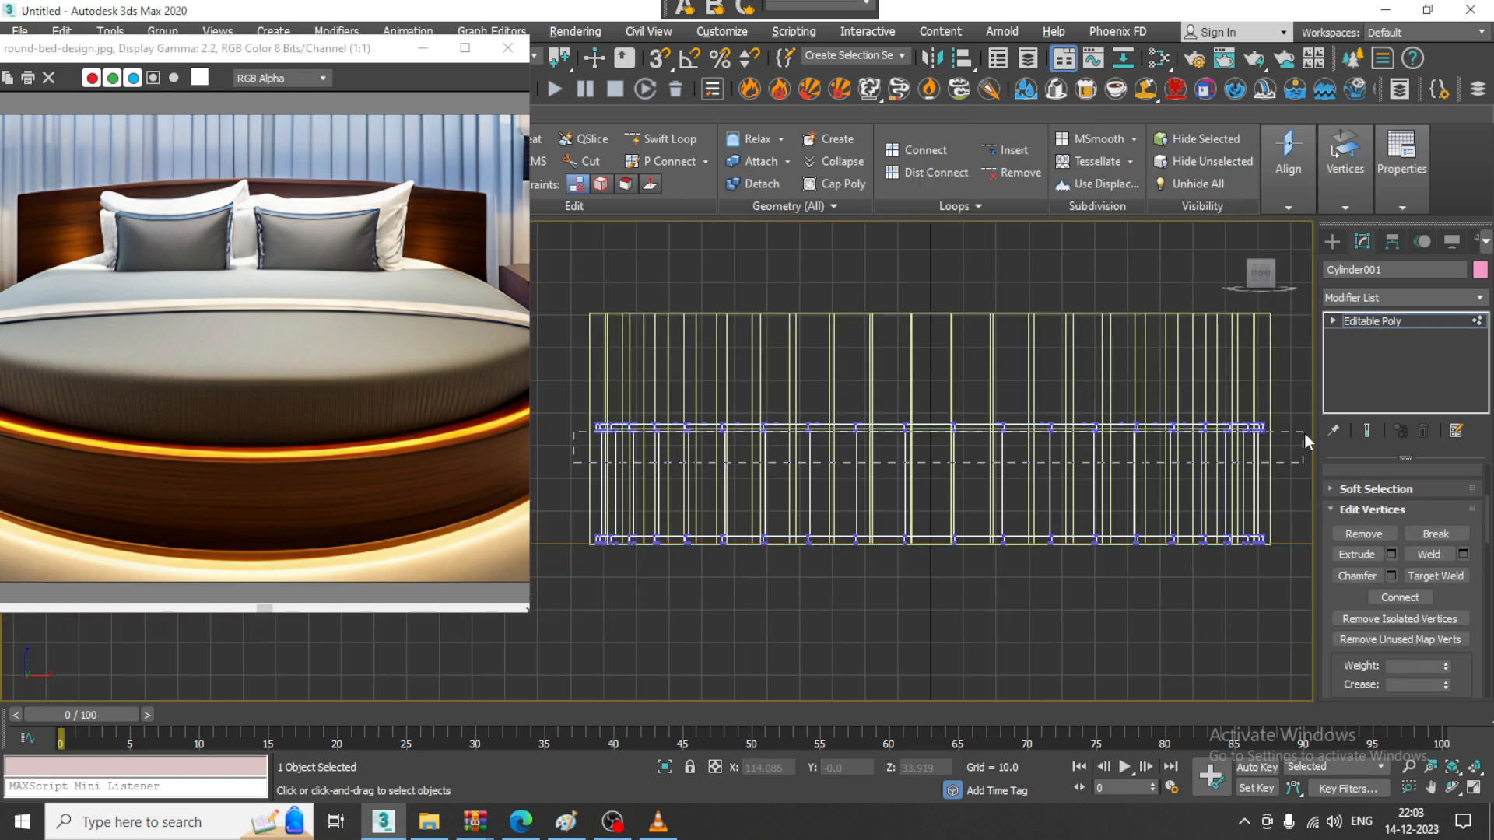
{"action": "left_click_drag", "start_coordinate": [1306, 428], "coordinate": [1296, 430]}
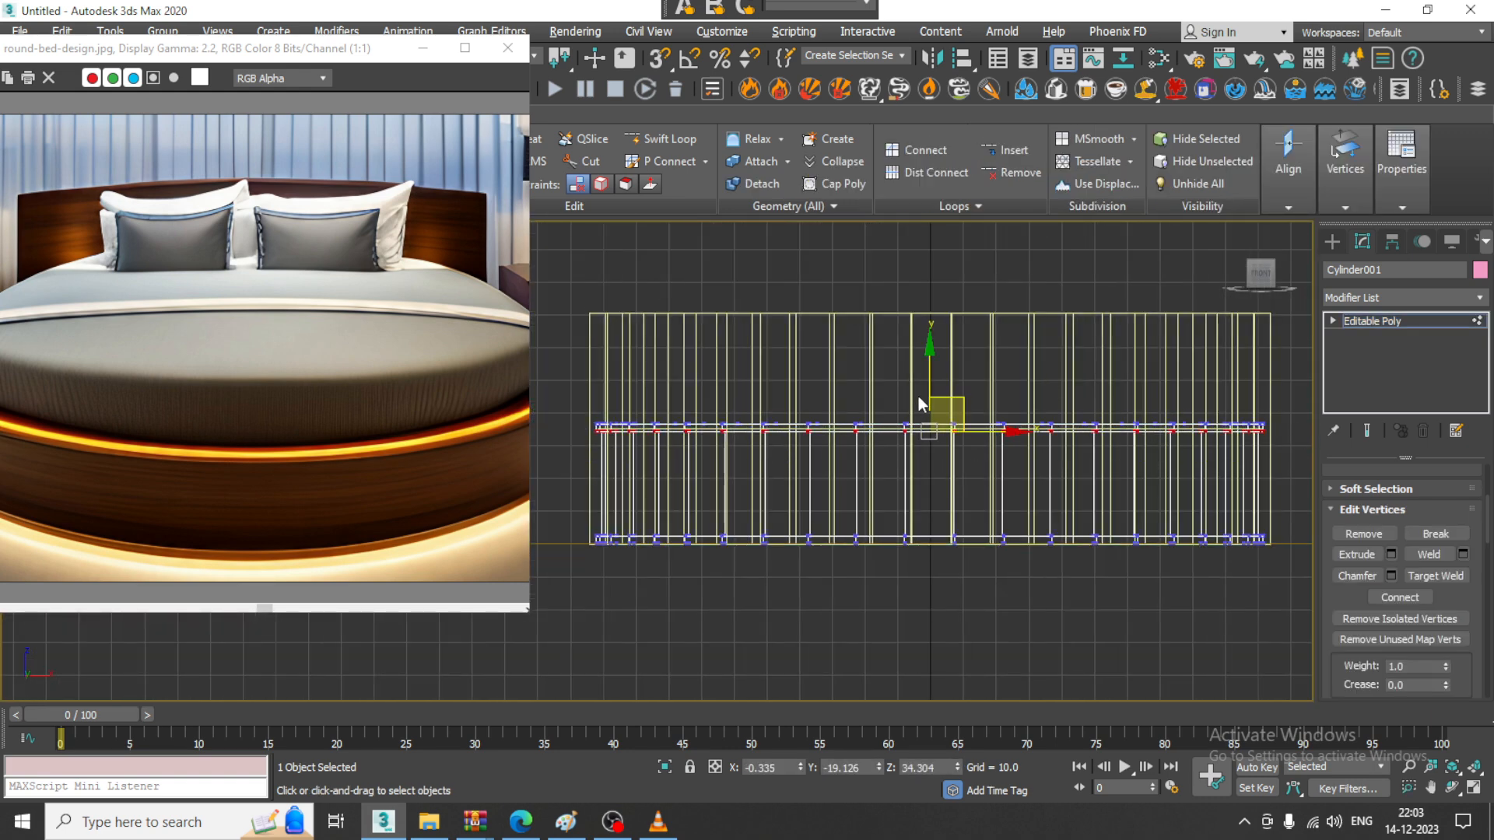
{"action": "left_click_drag", "start_coordinate": [931, 379], "coordinate": [933, 384]}
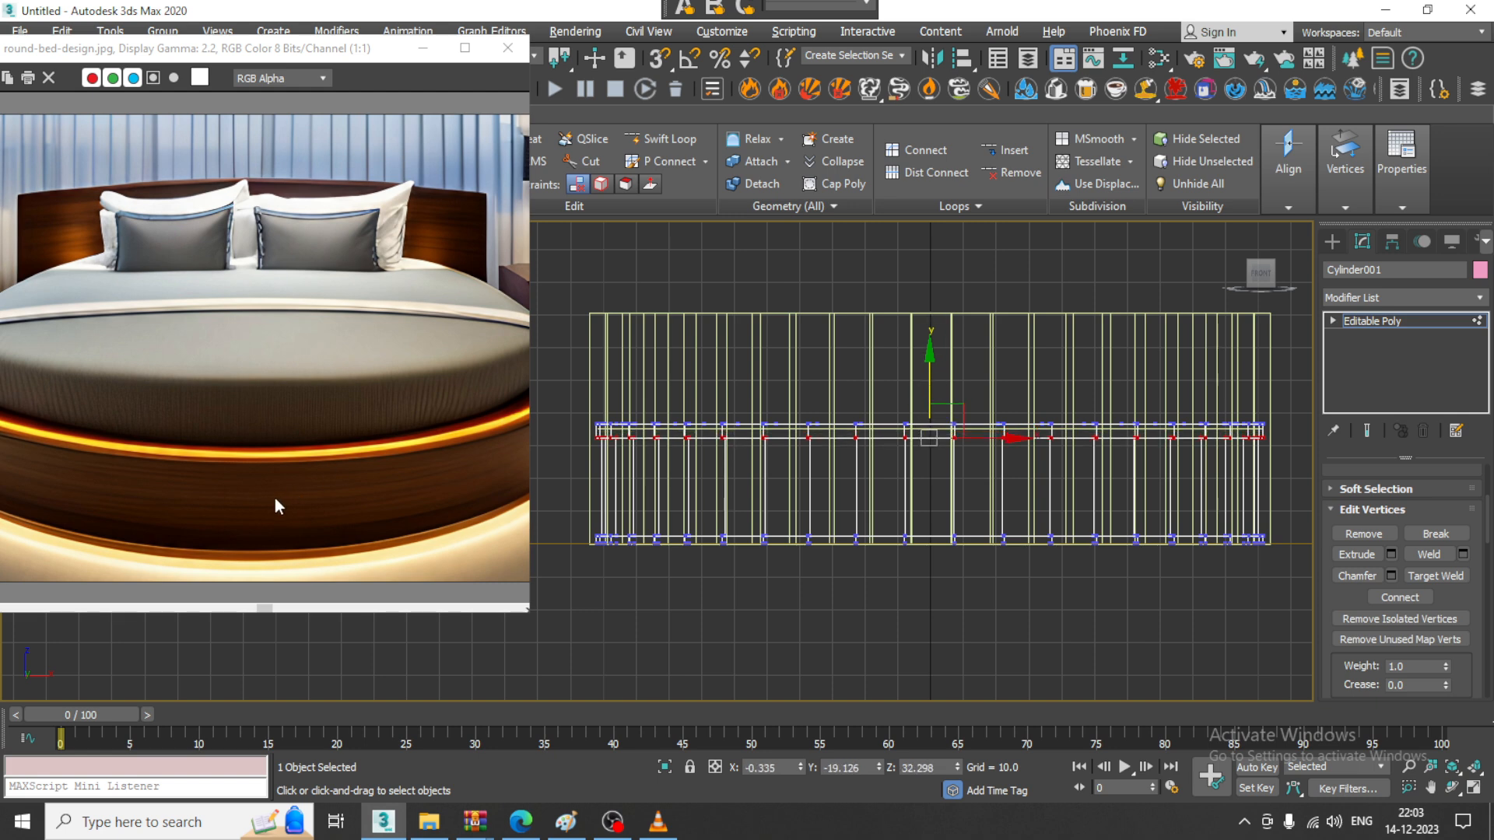
Compare the thickened upper rim of the bed base with the bed in the reference picture
{"action": "key", "text": "alt+w"}
{"action": "scroll", "coordinate": [1114, 593], "scroll_direction": "up", "scroll_amount": 2}
{"action": "key", "text": "alt+w"}
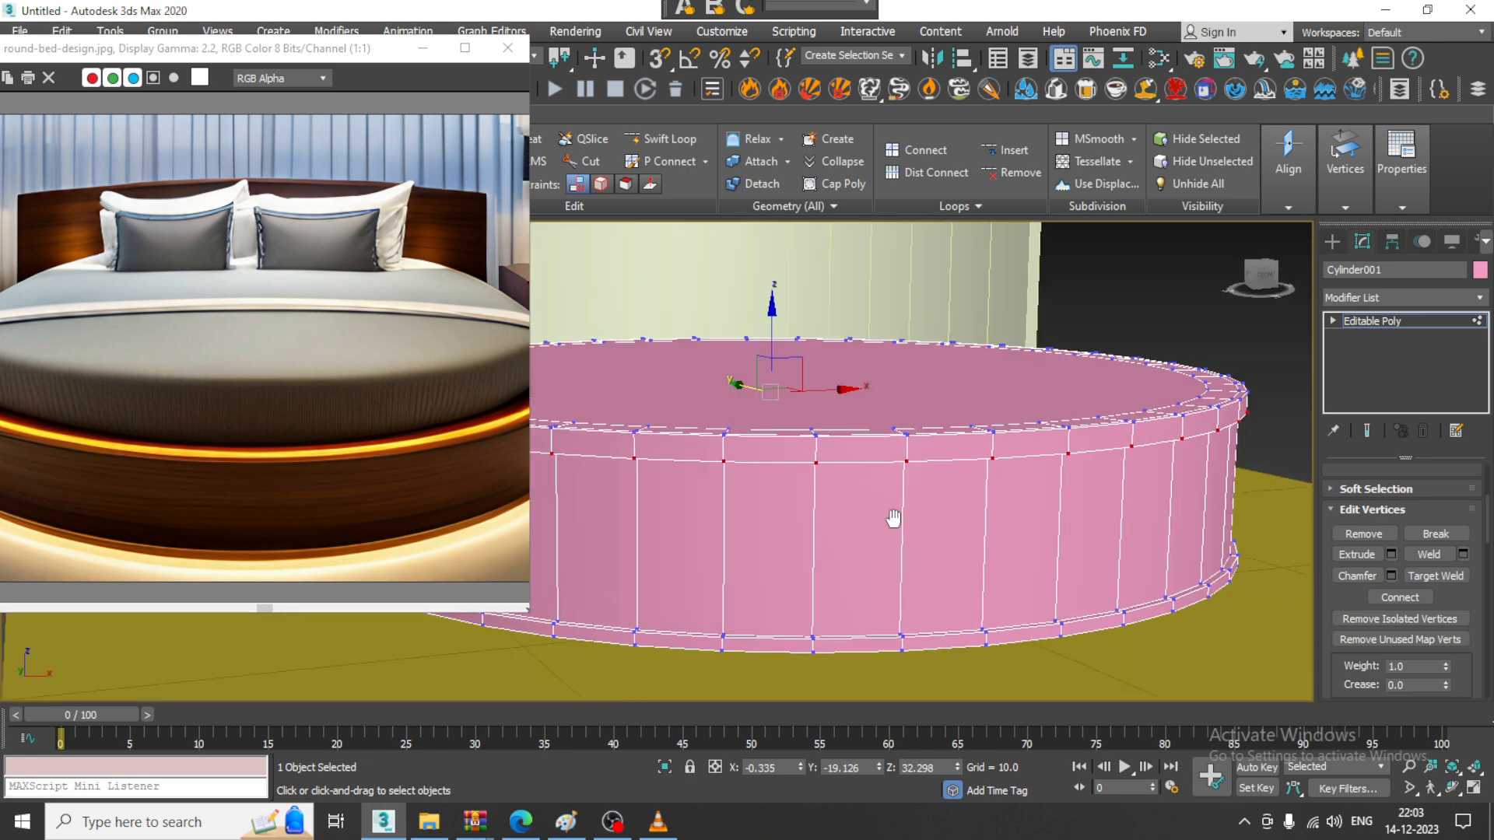
{"action": "middle_click_drag", "start_coordinate": [877, 525], "coordinate": [918, 515]}
{"action": "middle_click_drag", "start_coordinate": [374, 446], "coordinate": [478, 446]}
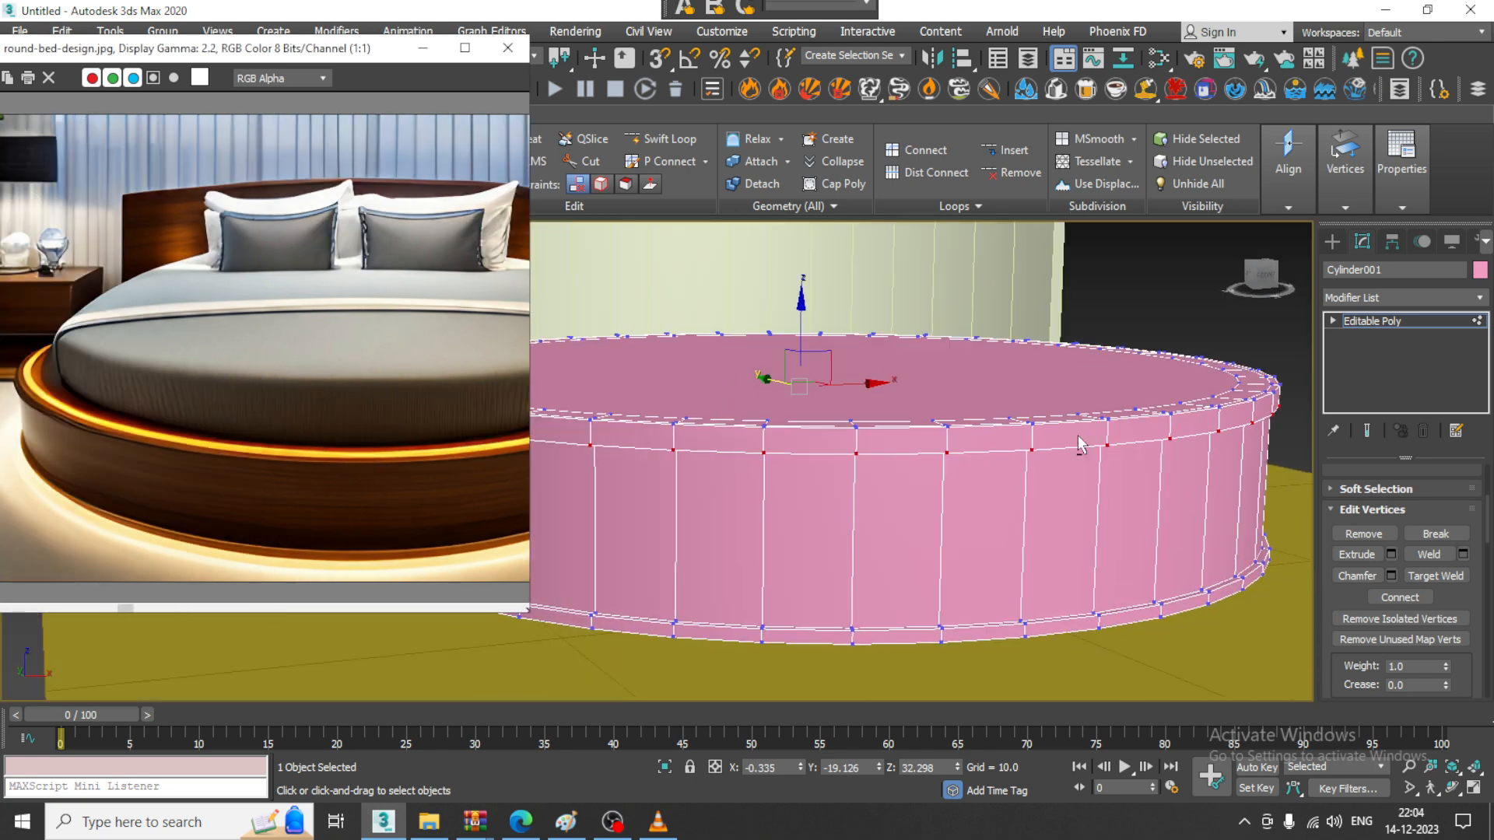
{"action": "middle_click_drag", "start_coordinate": [1102, 446], "coordinate": [1283, 411], "text": "alt"}
{"action": "scroll", "coordinate": [1035, 406], "scroll_direction": "down", "scroll_amount": 5}
{"action": "middle_click_drag", "start_coordinate": [1035, 406], "coordinate": [1041, 426], "text": "alt"}
Create a chamfered cylinder as the mattress, centred on the bed base, with a radius of about 92.4 and fillet about 4.4
{"action": "left_click", "coordinate": [1330, 243]}
{"action": "middle_click_drag", "start_coordinate": [1082, 335], "coordinate": [982, 387], "text": "alt"}
{"action": "middle_click_drag", "start_coordinate": [981, 387], "coordinate": [1027, 389], "text": "alt"}
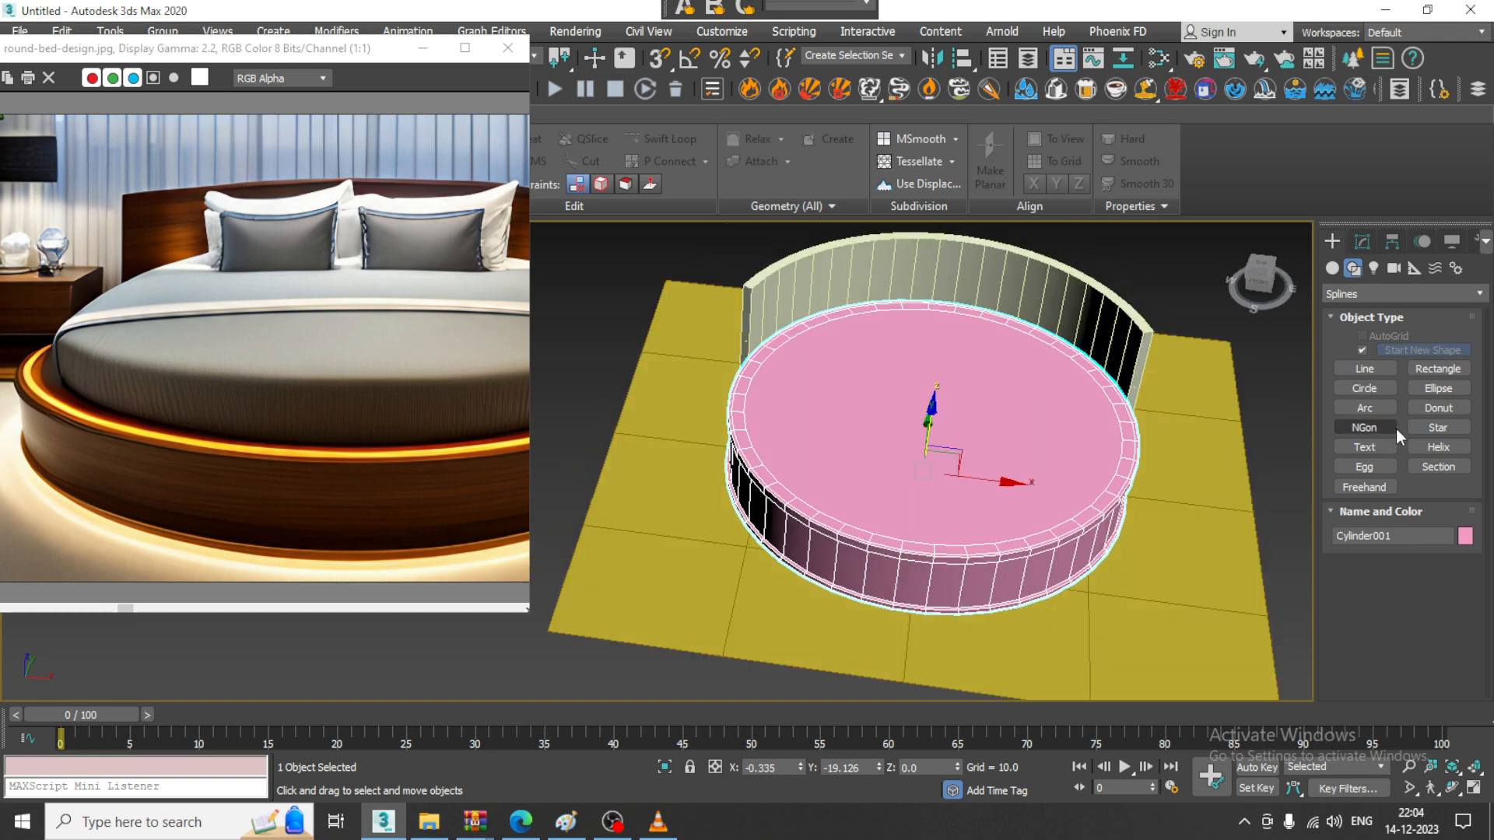
{"action": "left_click", "coordinate": [1332, 269]}
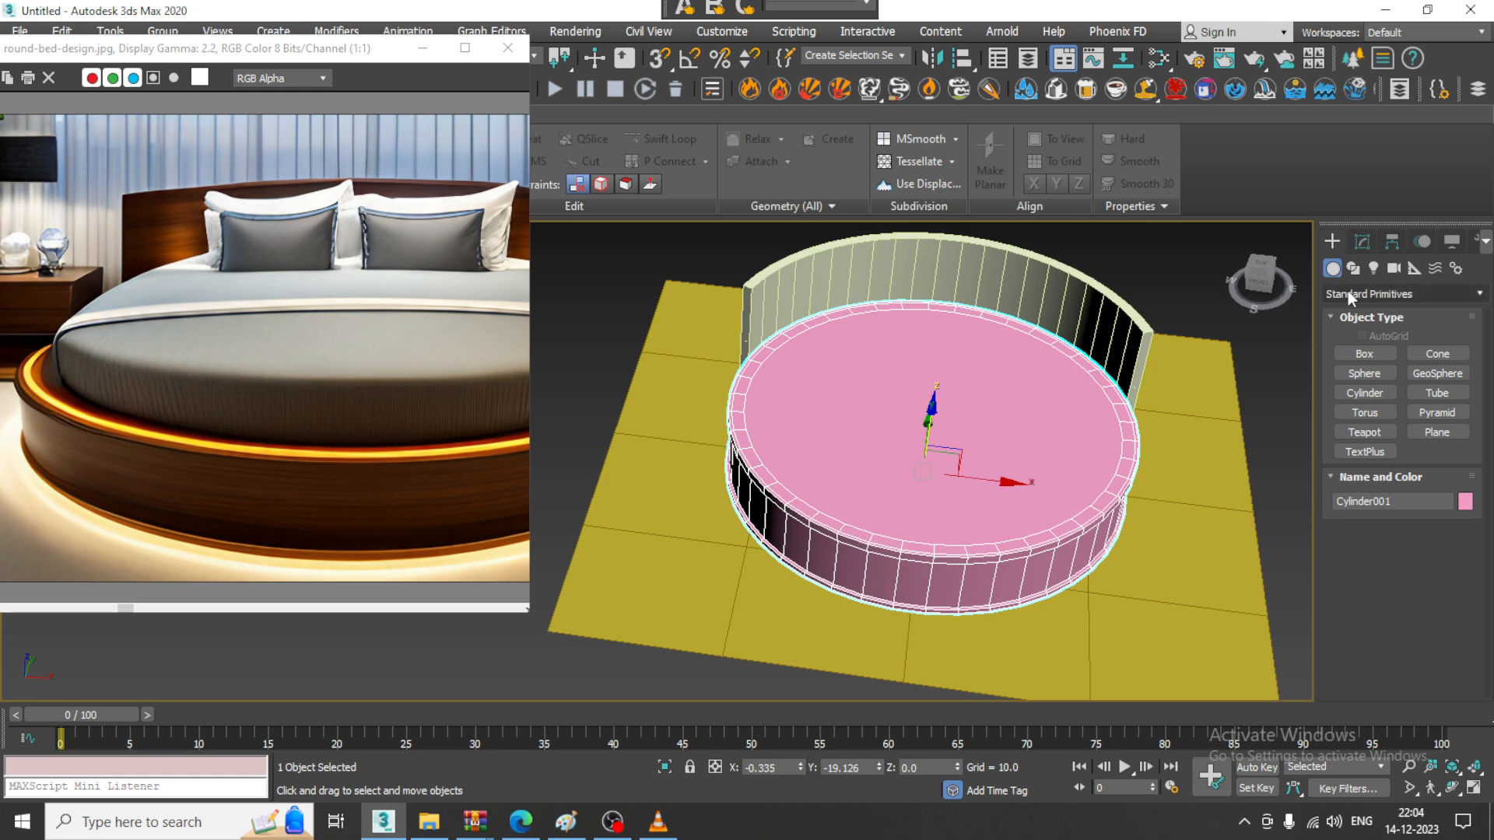
{"action": "left_click", "coordinate": [1463, 294]}
{"action": "left_click", "coordinate": [1463, 325]}
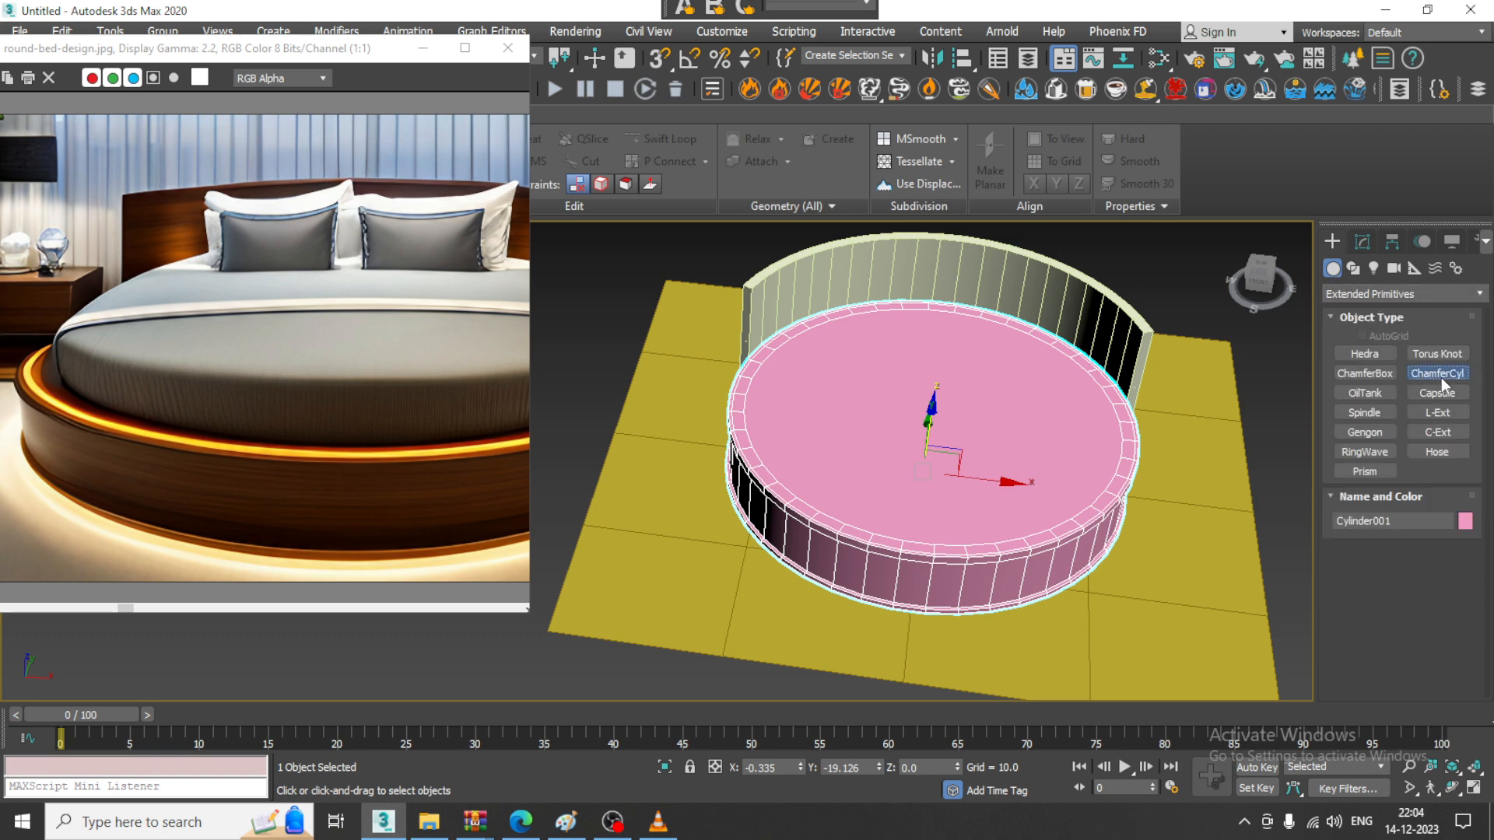
{"action": "left_click", "coordinate": [1439, 374]}
{"action": "key", "text": "alt+w"}
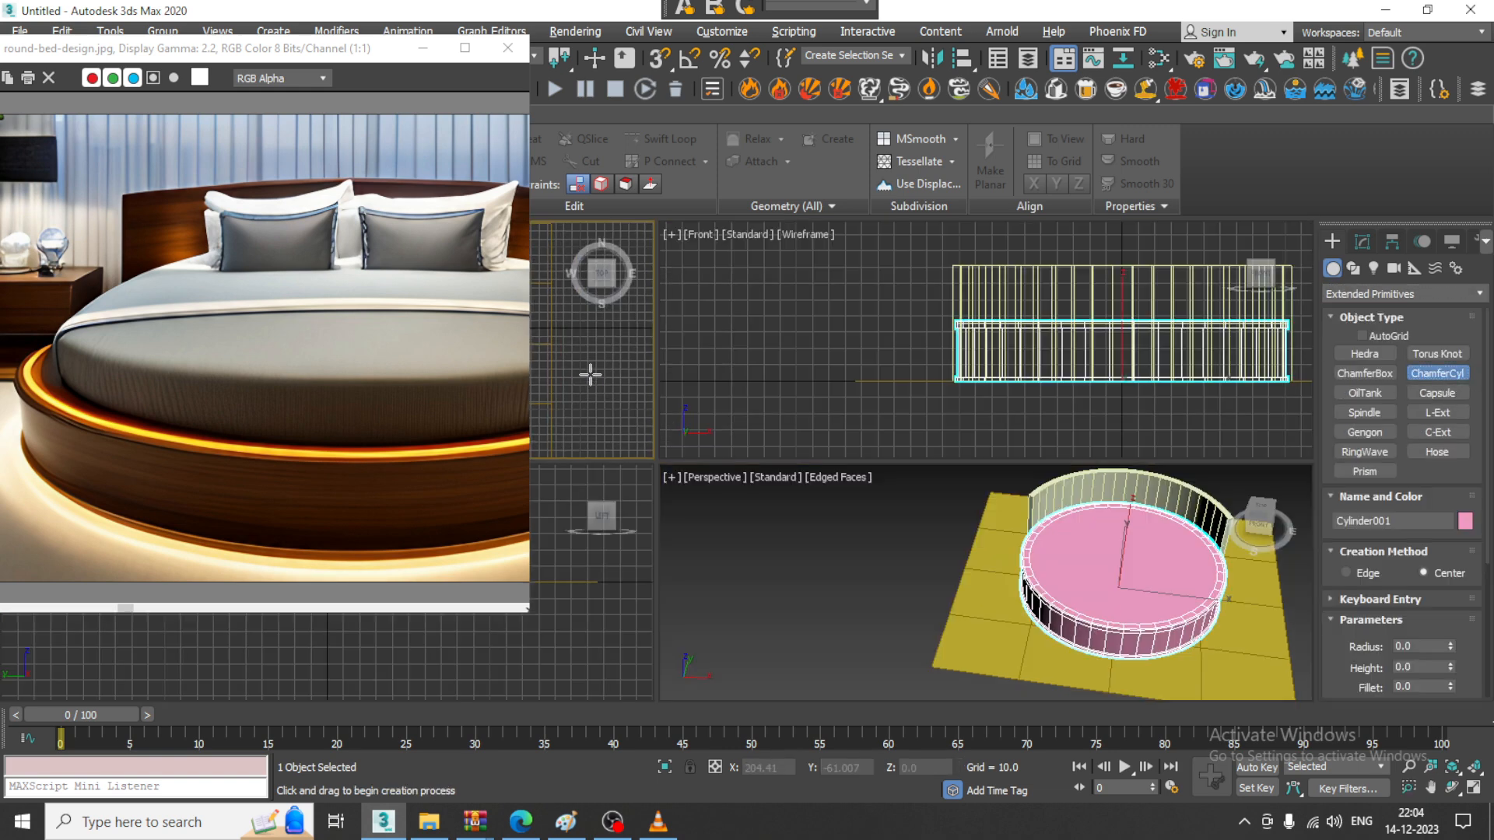
{"action": "key", "text": "alt+w"}
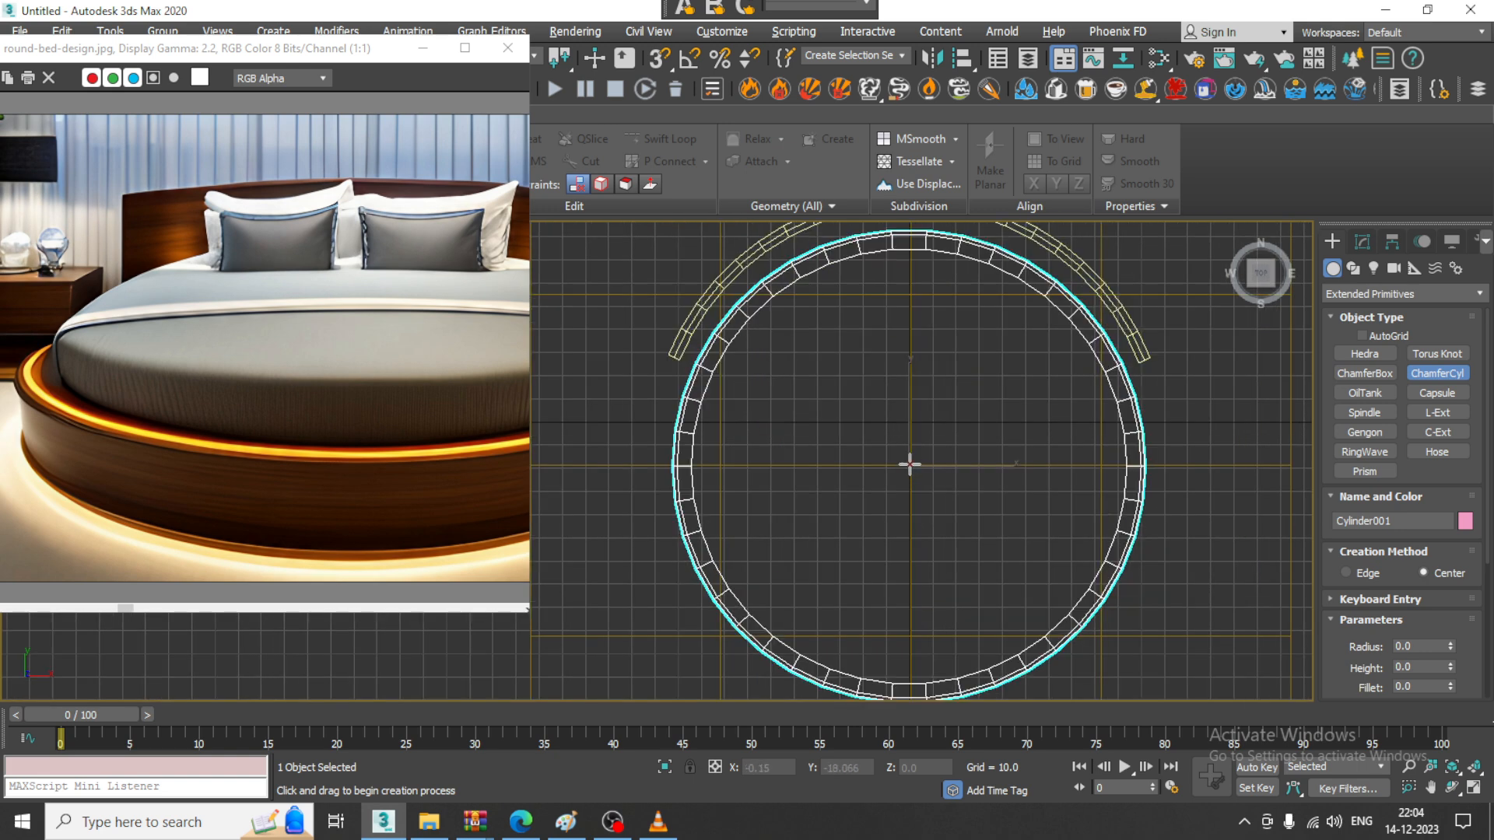
{"action": "left_click_drag", "start_coordinate": [911, 464], "coordinate": [1064, 614]}
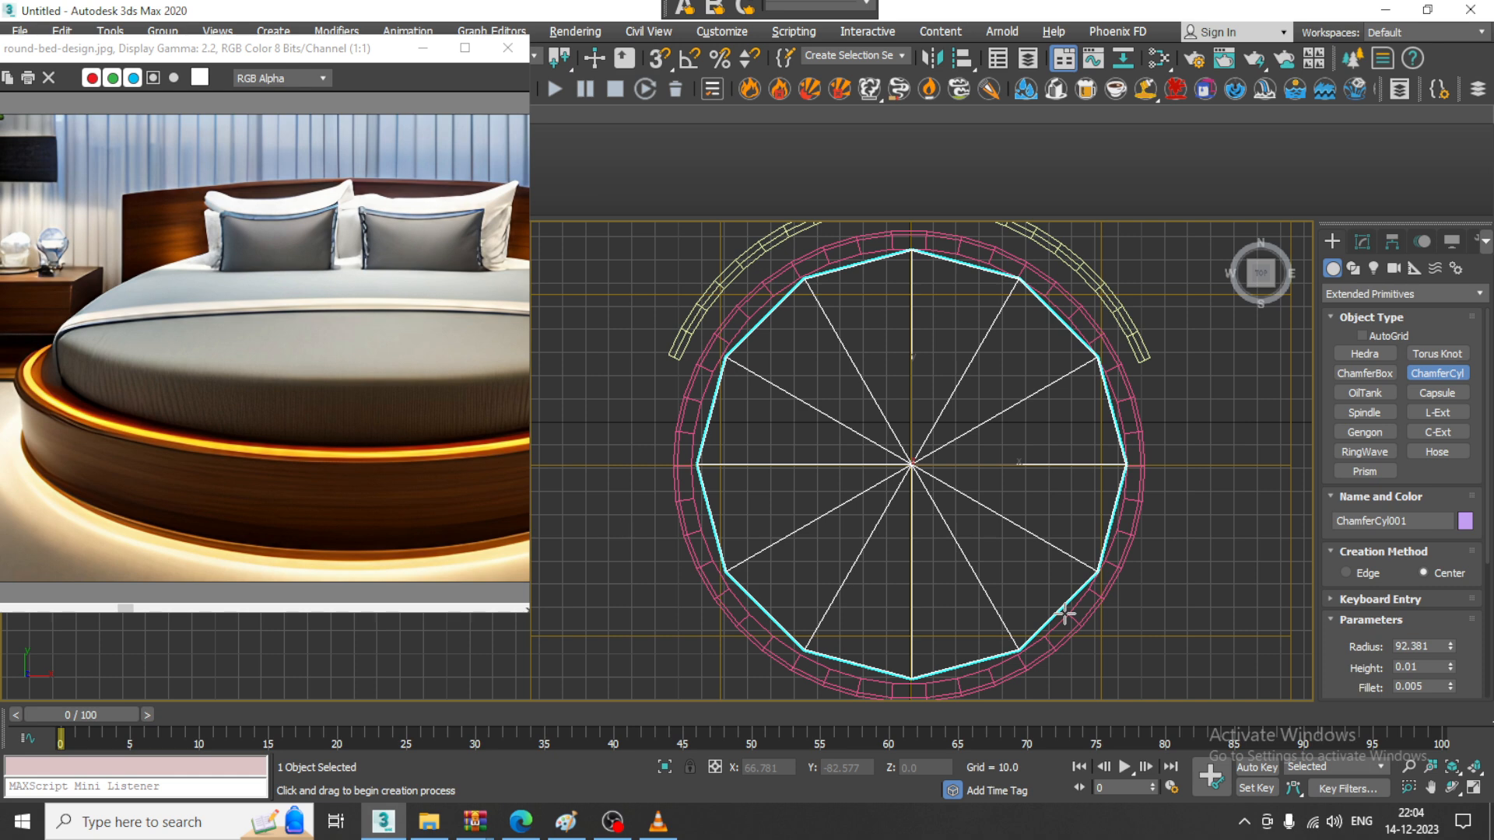
{"action": "left_click", "coordinate": [1058, 594]}
{"action": "left_click", "coordinate": [1048, 570]}
{"action": "right_click", "coordinate": [1049, 570]}
Raise the chamfered cylinder along Z to about 33.2 so it sits at the top of the bed base
{"action": "key", "text": "p"}
{"action": "middle_click_drag", "start_coordinate": [1103, 614], "coordinate": [1112, 474], "text": "alt"}
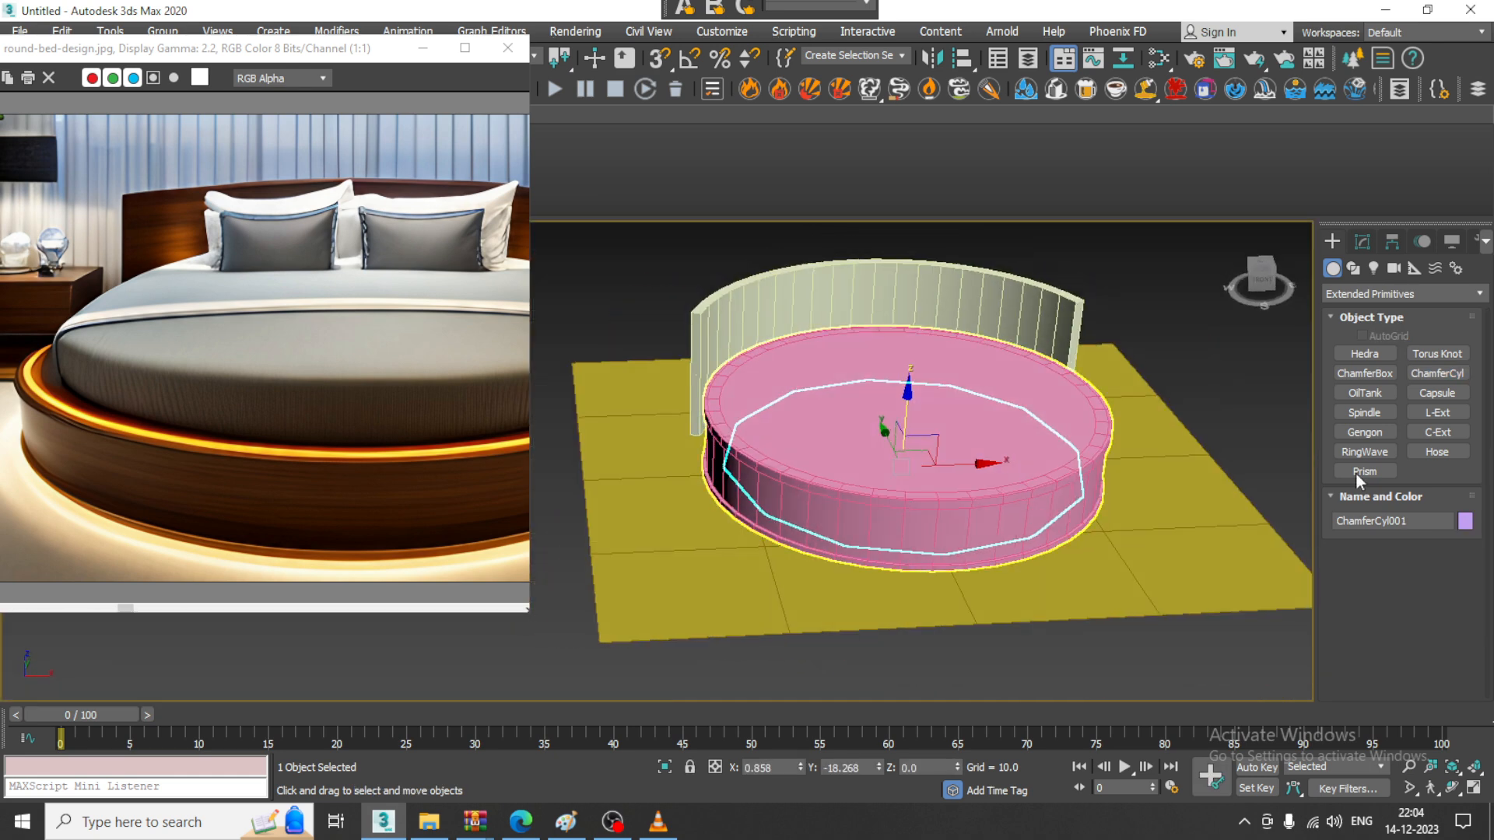
{"action": "left_click_drag", "start_coordinate": [901, 398], "coordinate": [904, 351]}
Set the mattress cylinder's height to 19.87 and its fillet to 3.105
{"action": "left_click", "coordinate": [1362, 241]}
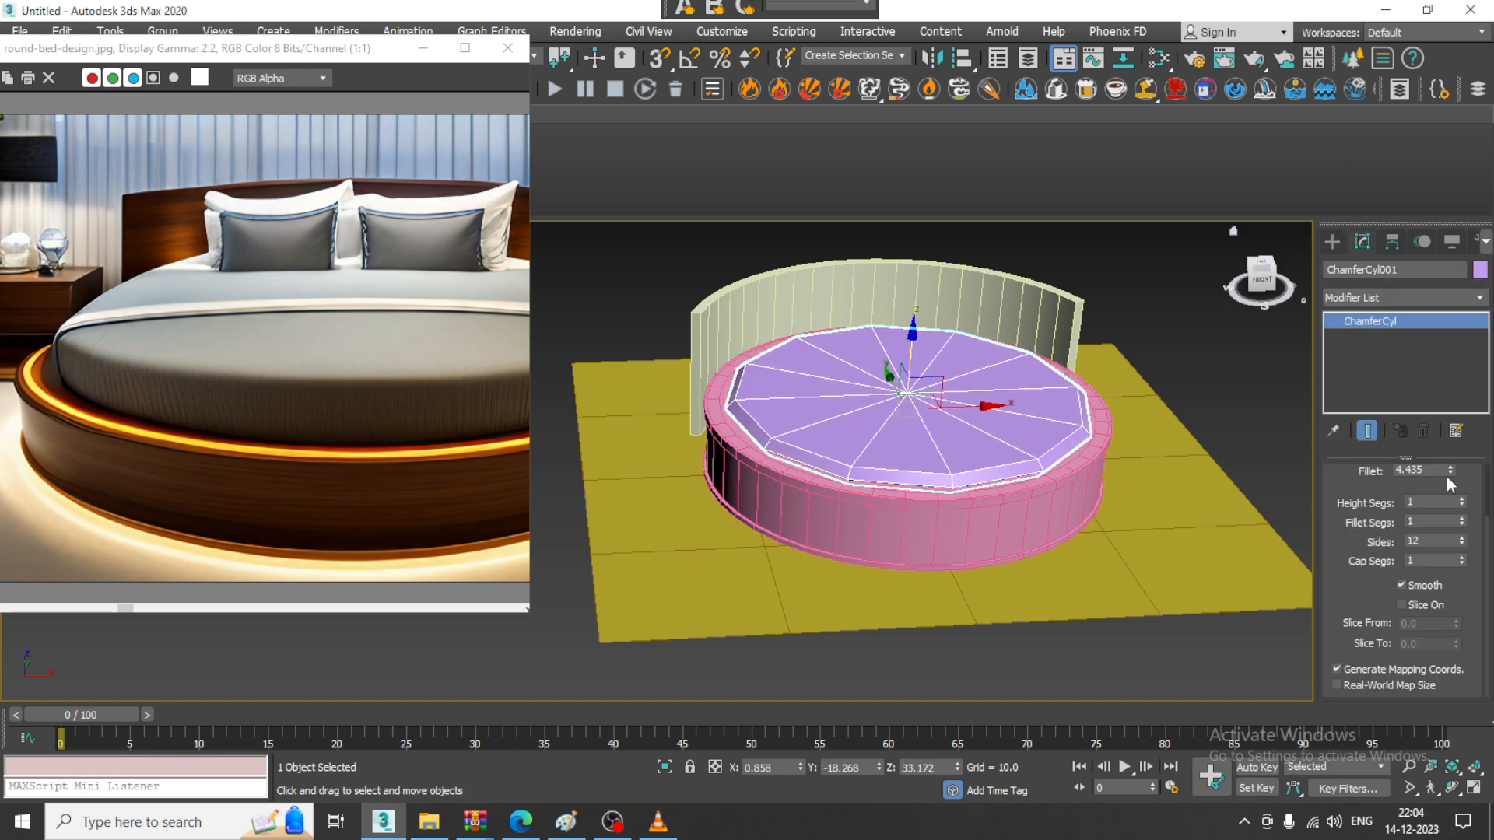
{"action": "scroll", "coordinate": [1455, 519], "scroll_direction": "up", "scroll_amount": 3}
{"action": "left_click_drag", "start_coordinate": [1450, 519], "coordinate": [1445, 406]}
{"action": "scroll", "coordinate": [1071, 434], "scroll_direction": "up", "scroll_amount": 3}
{"action": "middle_click_drag", "start_coordinate": [1071, 435], "coordinate": [1073, 421], "text": "alt"}
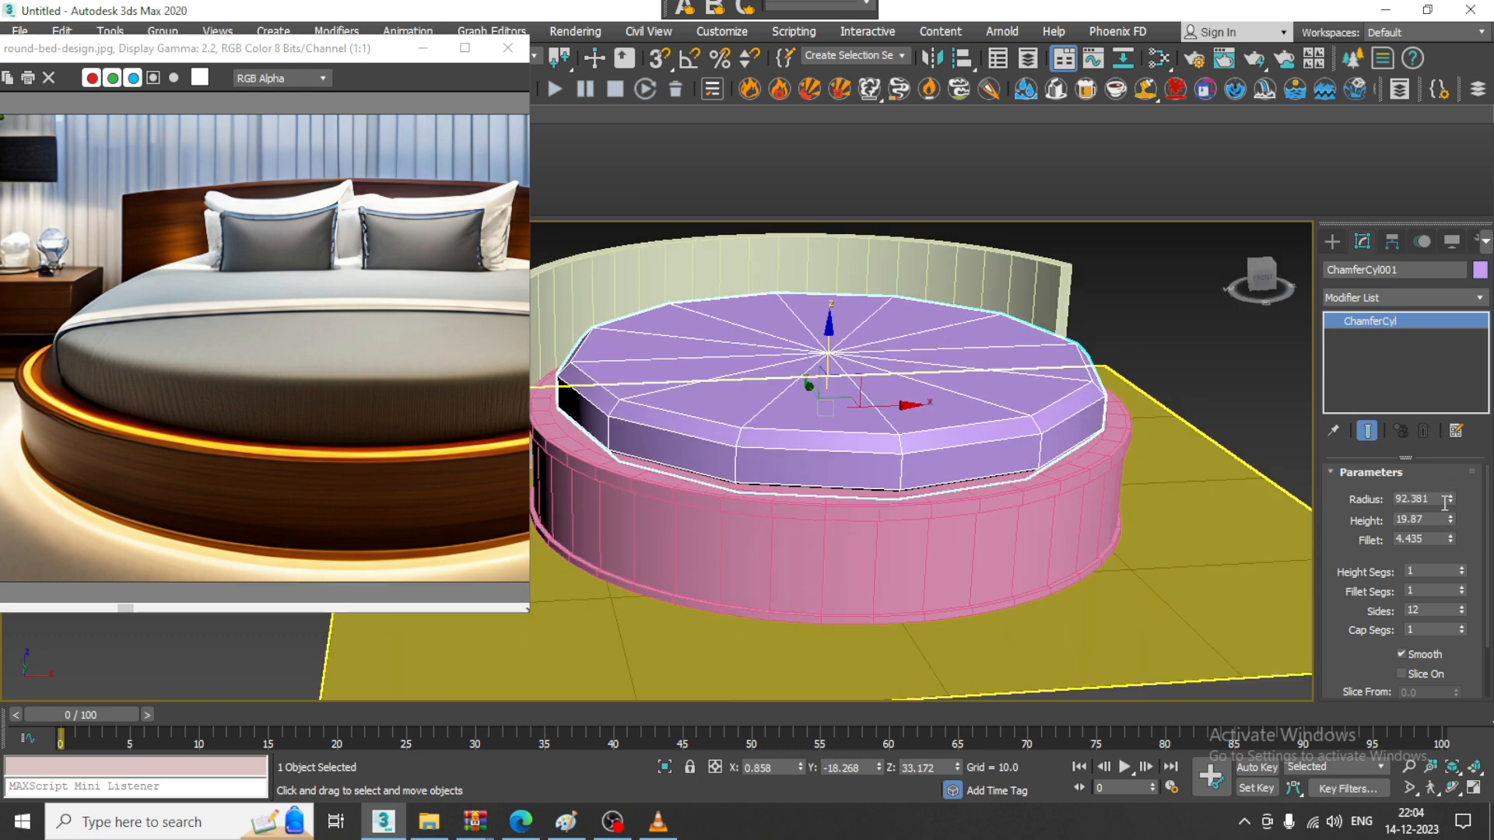
{"action": "mouse_move", "coordinate": [1451, 542]}
{"action": "left_mouse_down"}
{"action": "mouse_move", "coordinate": [1467, 593]}
{"action": "mouse_move", "coordinate": [1451, 553]}
{"action": "left_mouse_up"}
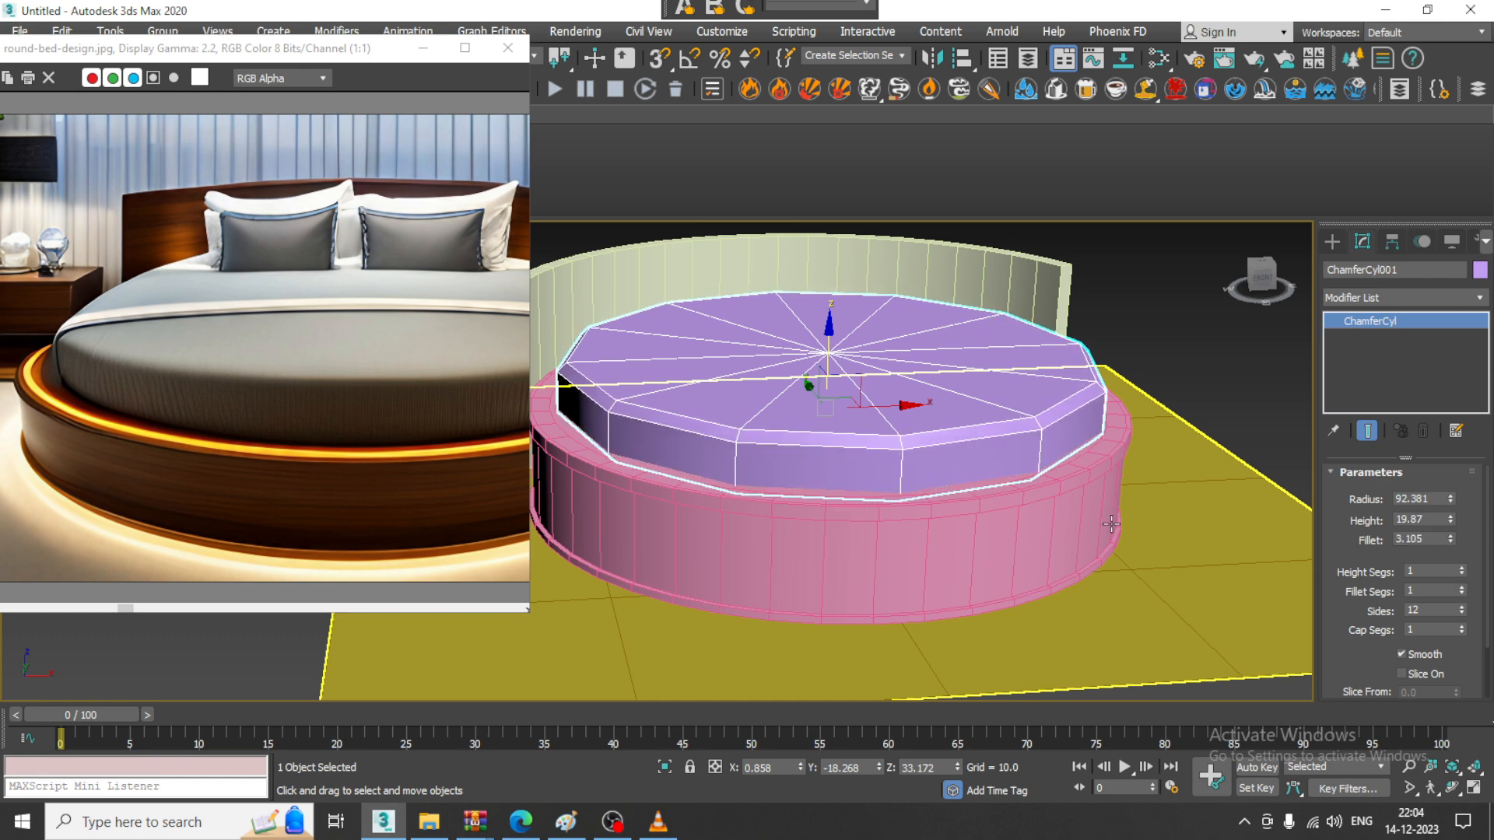
Smooth the mattress cylinder by setting its sides to 61 and its fillet segments to 3
{"action": "middle_click_drag", "start_coordinate": [1125, 526], "coordinate": [1150, 549], "text": "alt"}
{"action": "left_click_drag", "start_coordinate": [1463, 611], "coordinate": [1460, 562]}
{"action": "mouse_move", "coordinate": [957, 436]}
{"action": "middle_mouse_down", "text": "alt"}
{"action": "mouse_move", "coordinate": [941, 493]}
{"action": "mouse_move", "coordinate": [985, 411]}
{"action": "mouse_move", "coordinate": [954, 408]}
{"action": "middle_mouse_up", "text": "alt"}
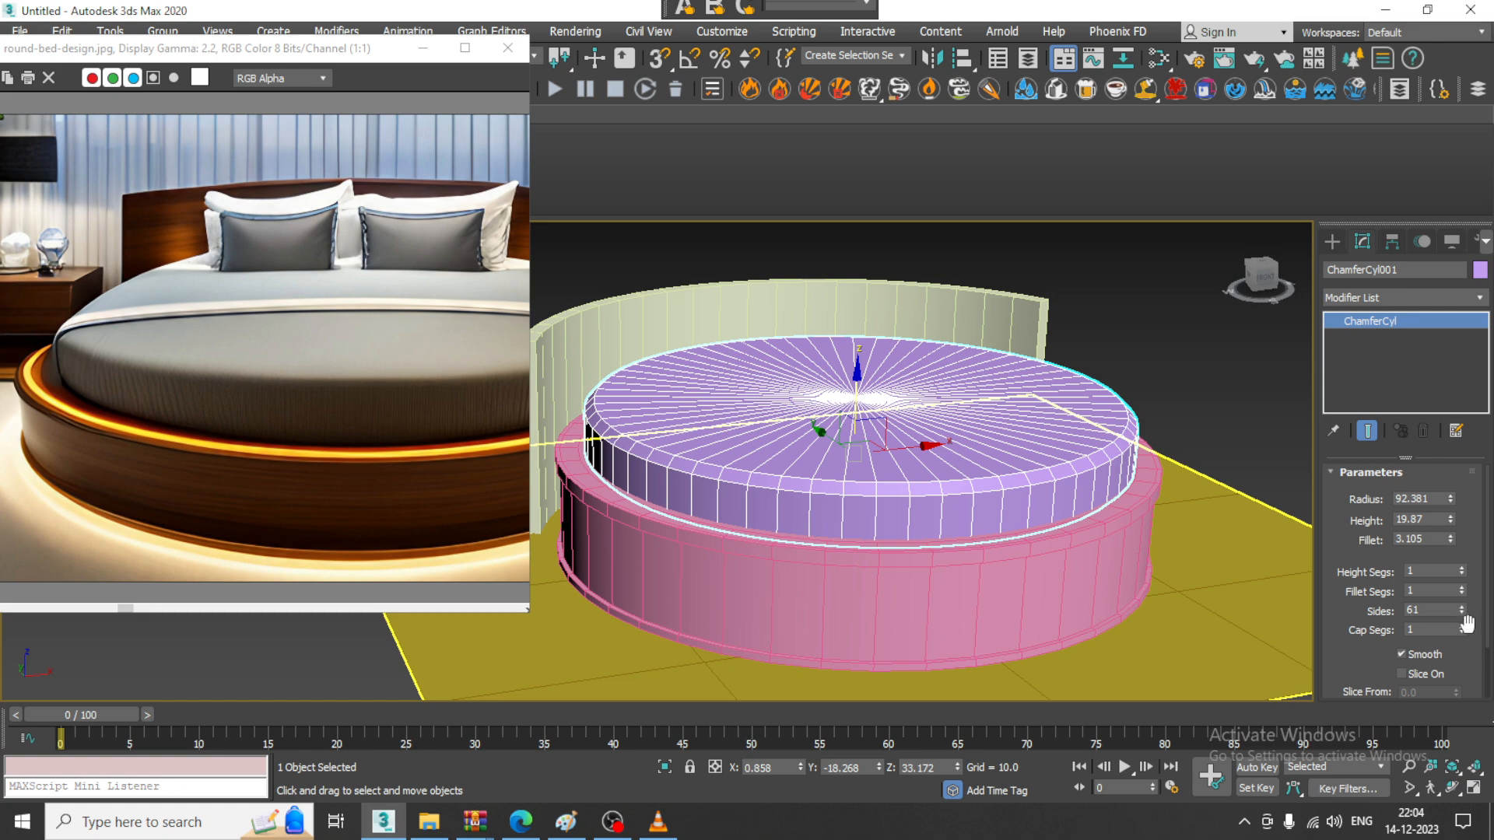
{"action": "left_click", "coordinate": [1462, 589]}
{"action": "middle_click_drag", "start_coordinate": [1019, 513], "coordinate": [895, 514], "text": "alt"}
Check the mattress against the reference picture and set the mattress cylinder's cap segments to 2
{"action": "middle_click_drag", "start_coordinate": [410, 382], "coordinate": [193, 376]}
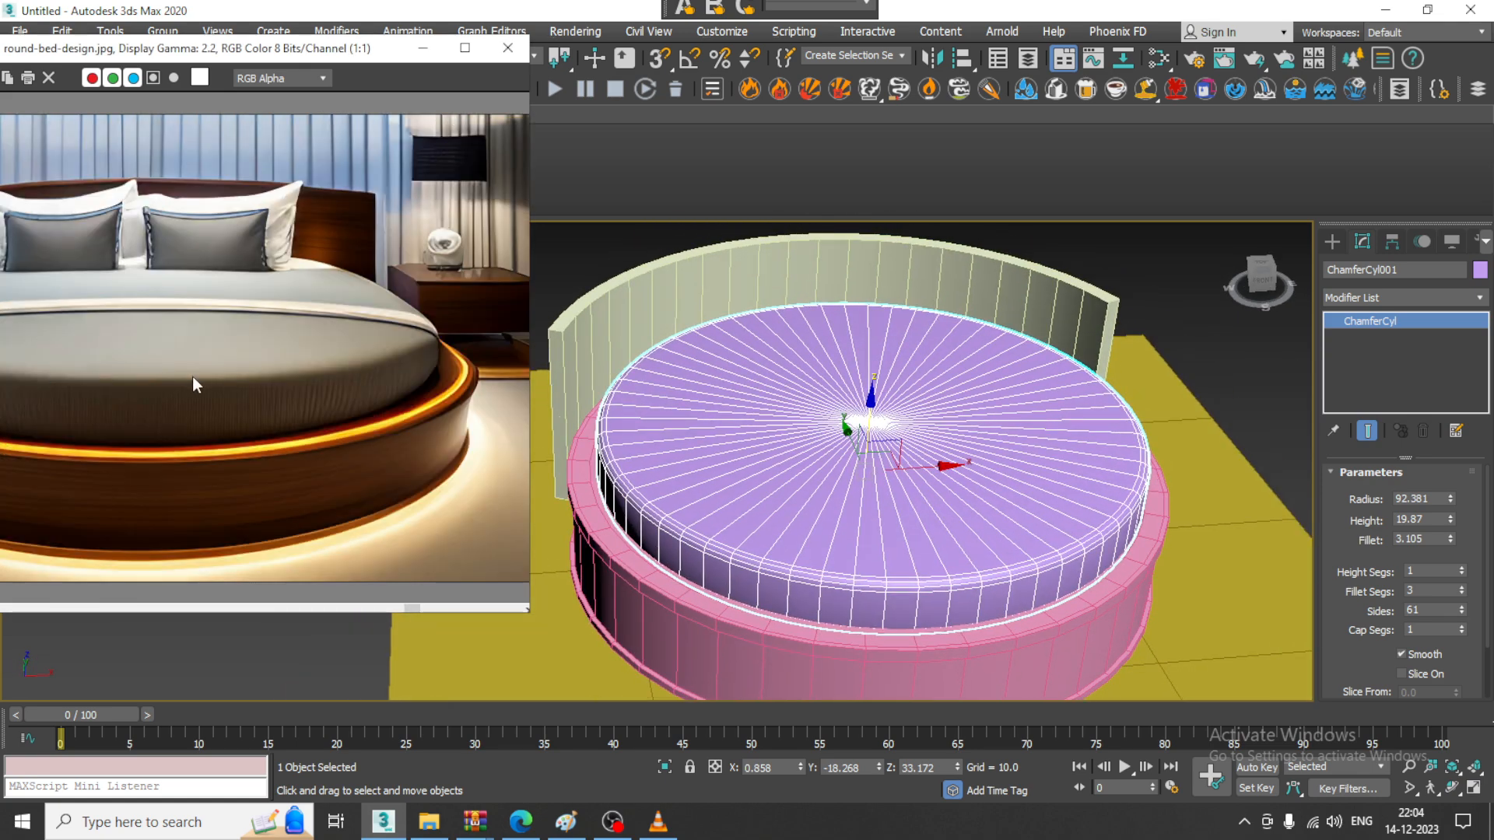
{"action": "middle_click_drag", "start_coordinate": [765, 412], "coordinate": [937, 443]}
{"action": "middle_click_drag", "start_coordinate": [240, 367], "coordinate": [408, 393]}
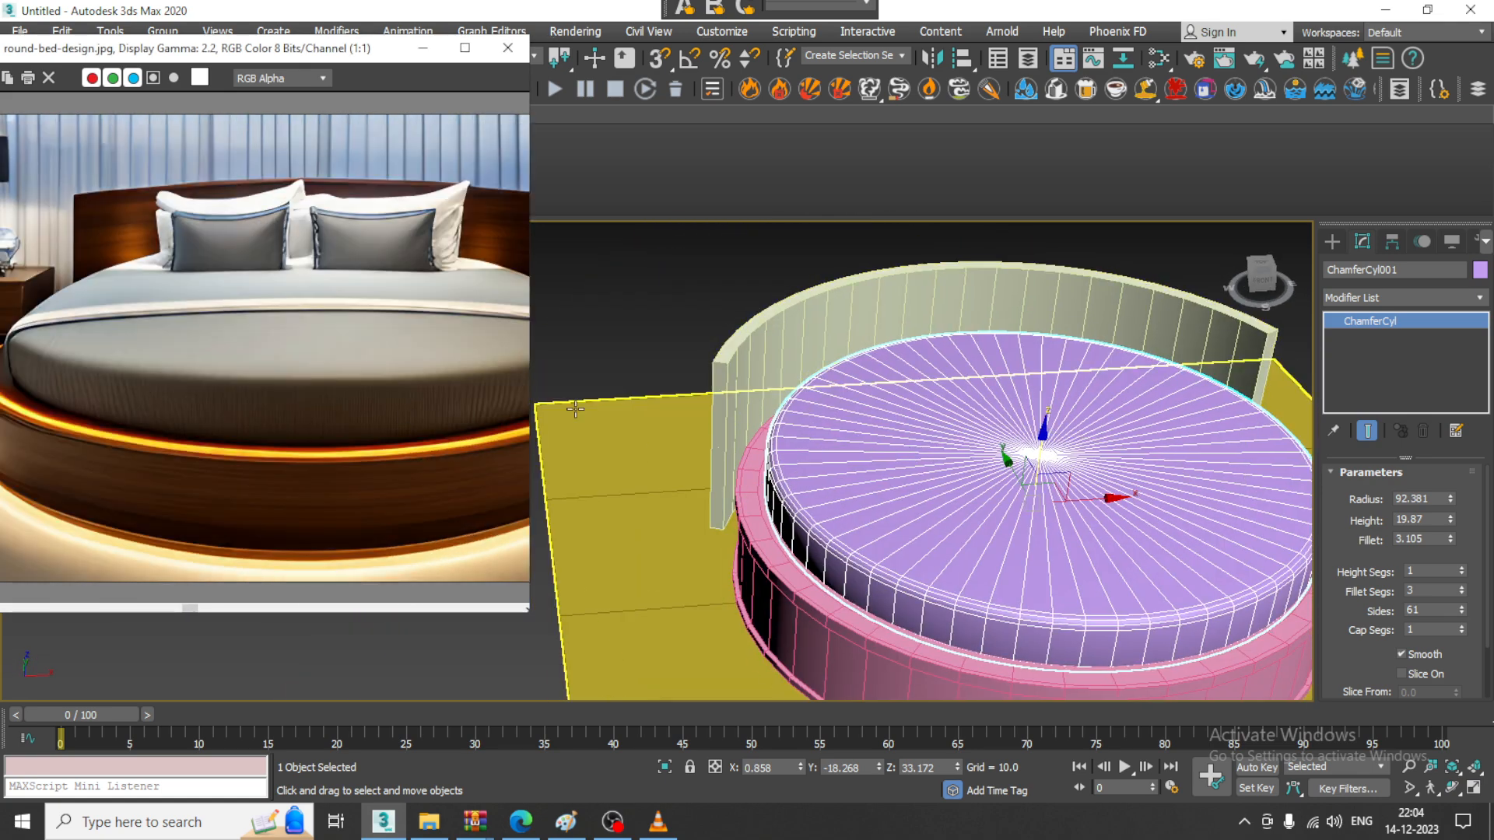
{"action": "middle_click_drag", "start_coordinate": [893, 446], "coordinate": [954, 499]}
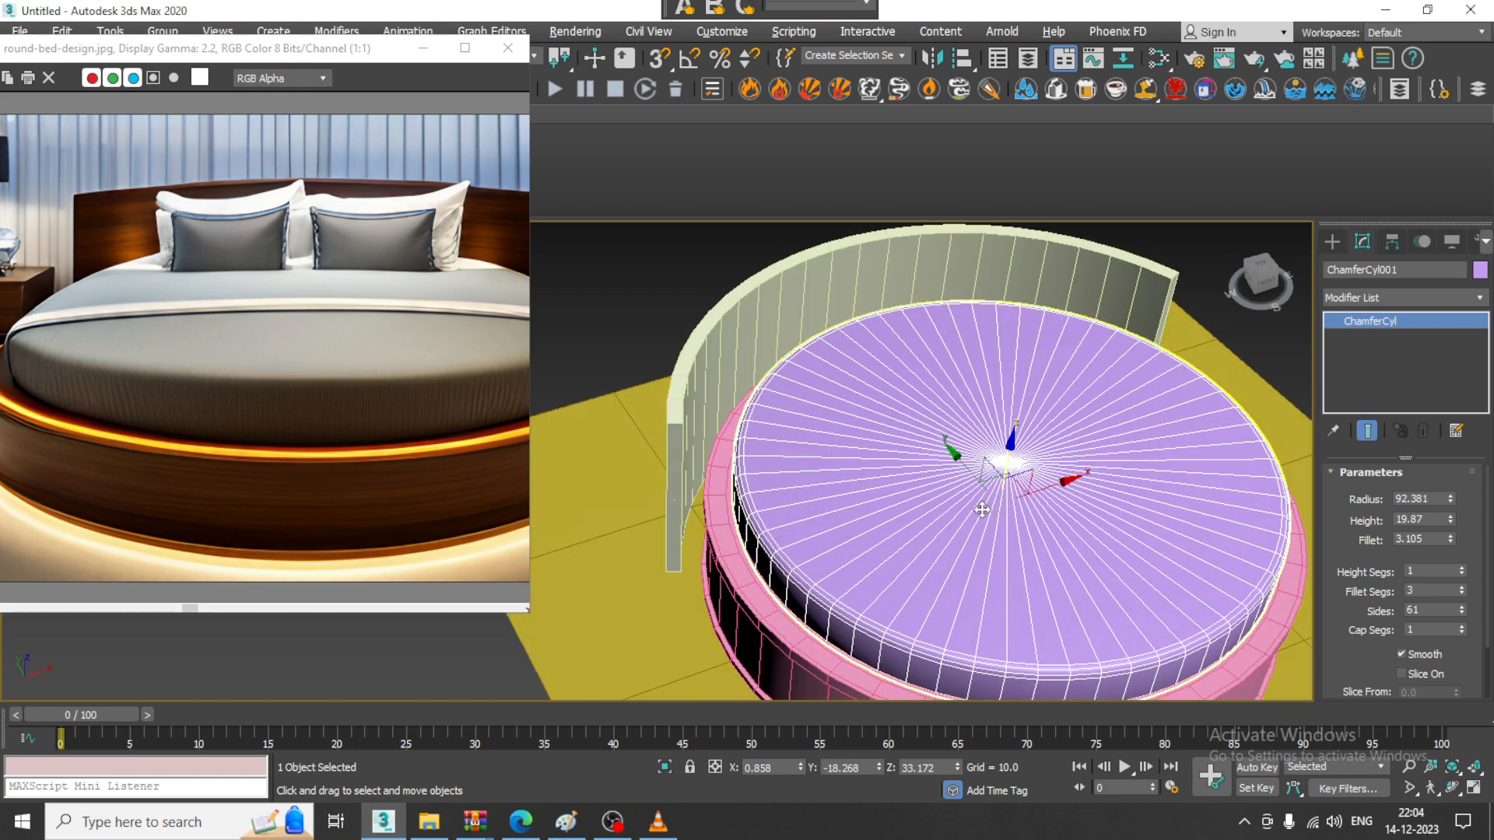
{"action": "left_click", "coordinate": [1462, 626]}
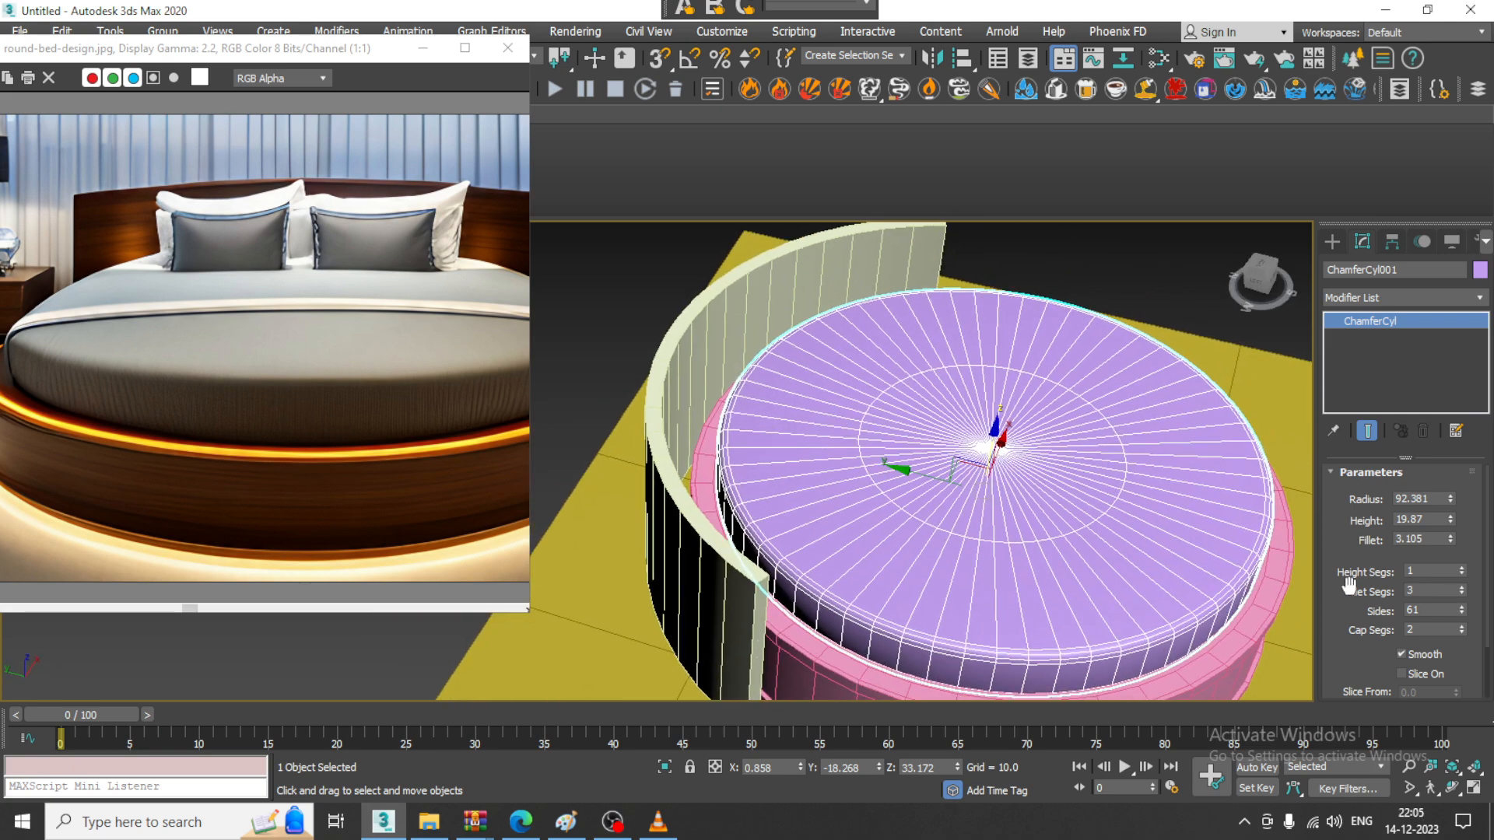
Clone the mattress cylinder along X as an independent copy placed beside the bed, at X about 197
{"action": "scroll", "coordinate": [977, 496], "scroll_direction": "down", "scroll_amount": 5}
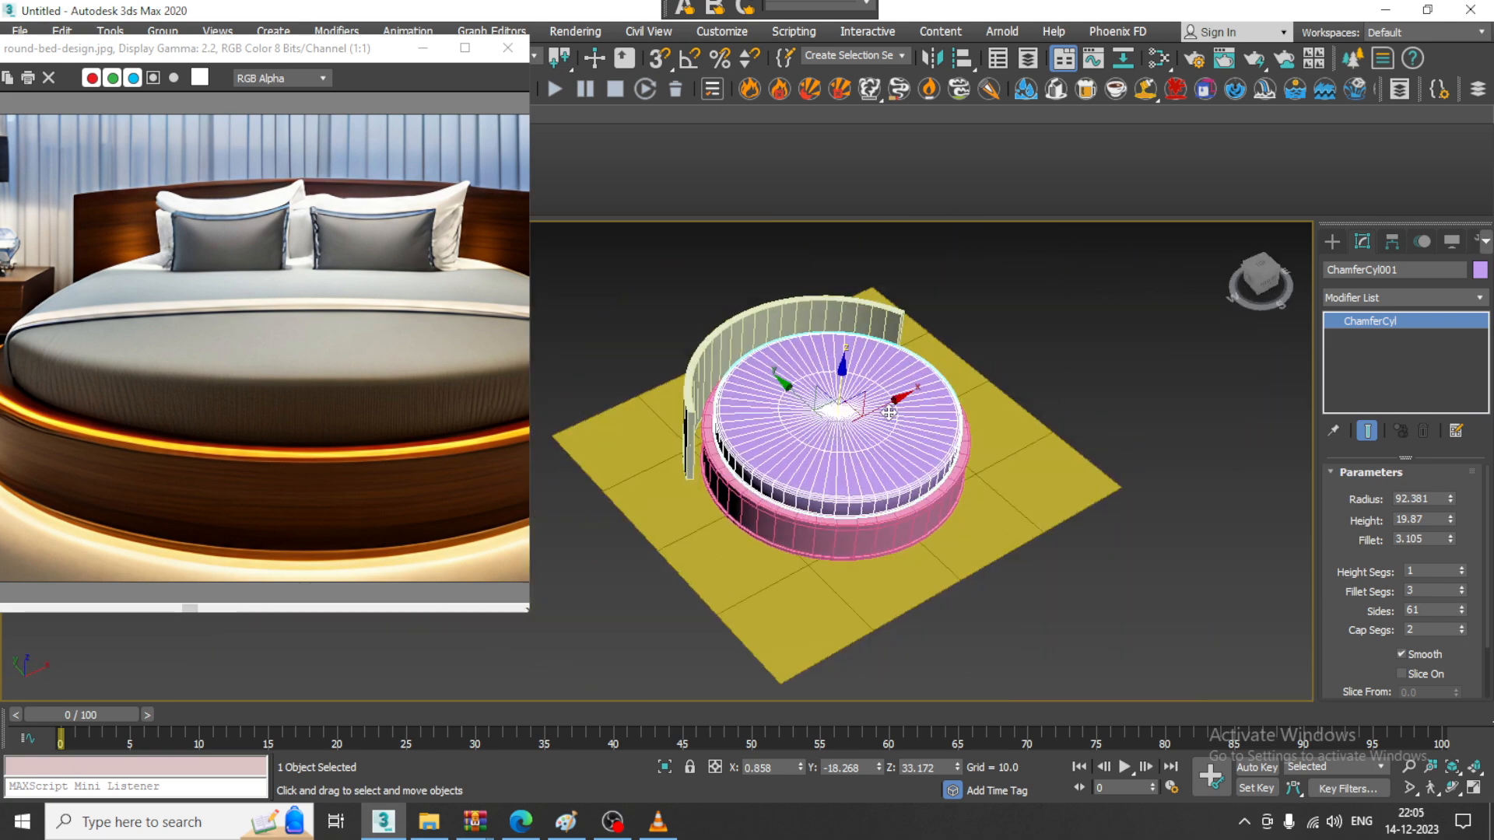
{"action": "mouse_move", "coordinate": [891, 413]}
{"action": "left_mouse_down", "text": "shift"}
{"action": "mouse_move", "coordinate": [1104, 353]}
{"action": "mouse_move", "coordinate": [1118, 376]}
{"action": "left_mouse_up", "text": "shift"}
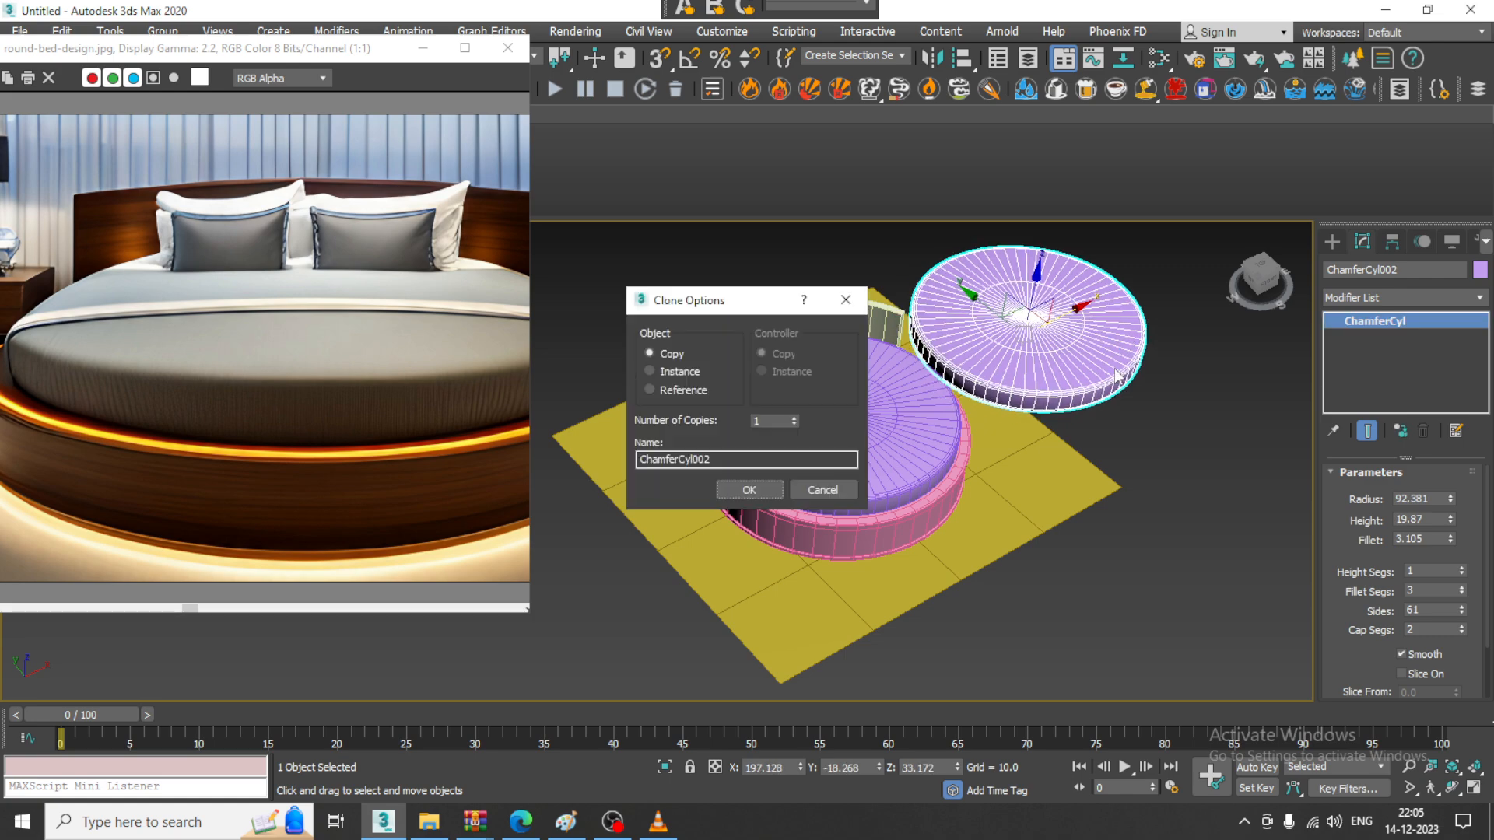
{"action": "left_click", "coordinate": [746, 491]}
{"action": "scroll", "coordinate": [980, 441], "scroll_direction": "up", "scroll_amount": 5}
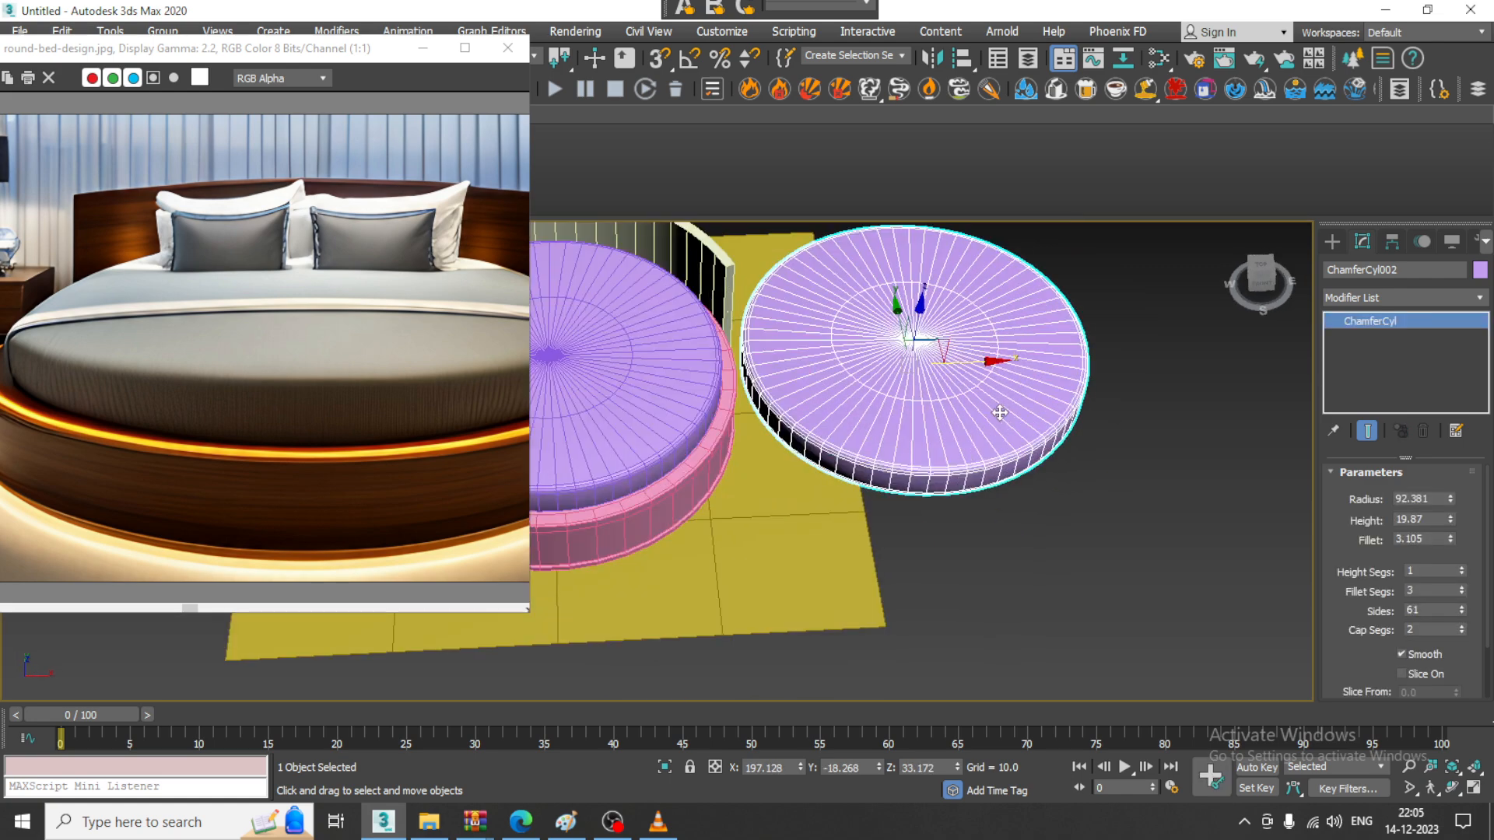
{"action": "scroll", "coordinate": [980, 442], "scroll_direction": "up", "scroll_amount": 2}
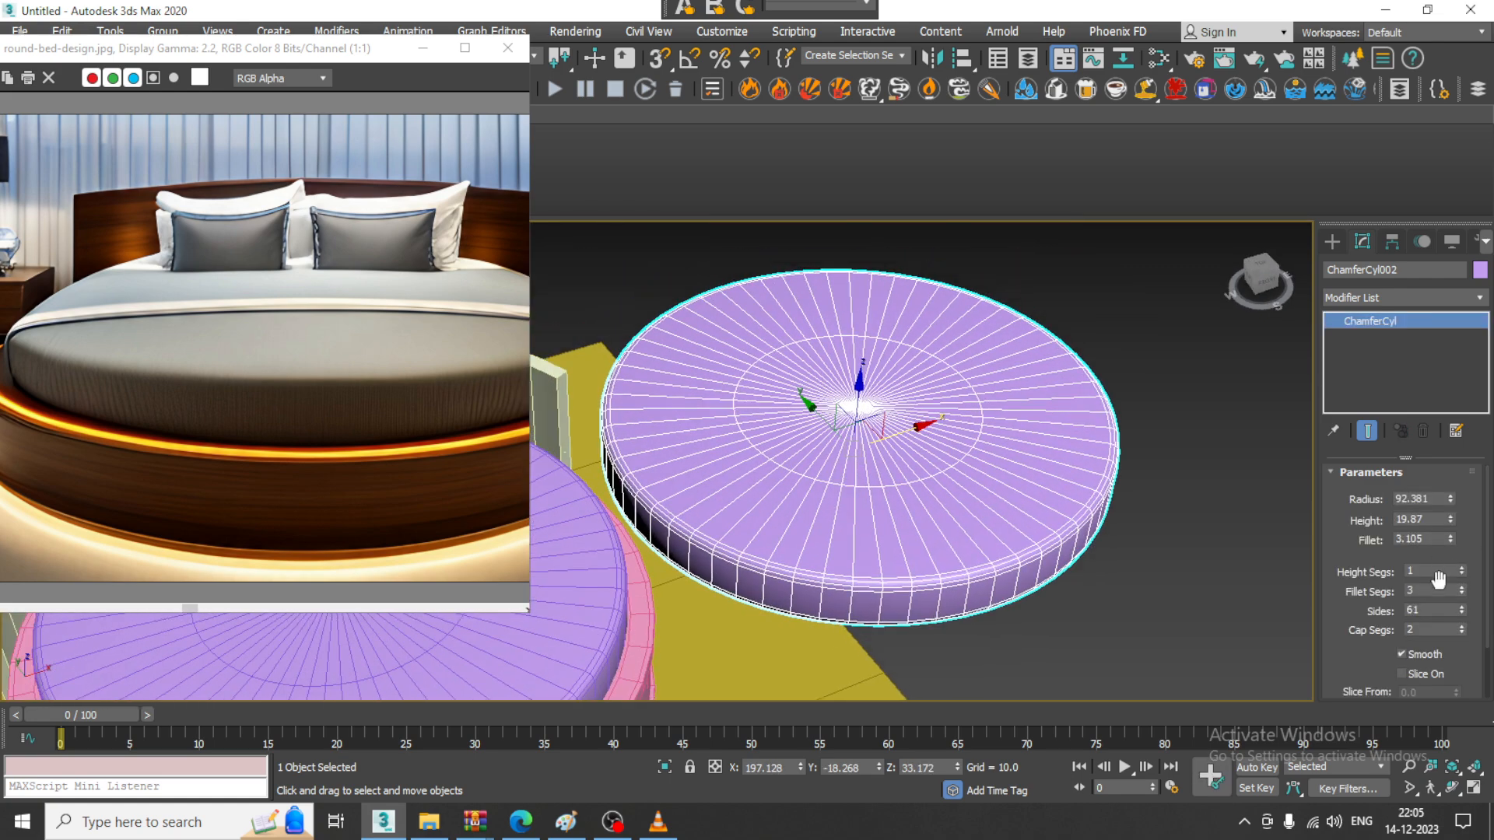
Reduce the copied mattress cylinder's sides to 52
{"action": "left_click", "coordinate": [1463, 611]}
{"action": "left_click", "coordinate": [1463, 612]}
{"action": "left_click", "coordinate": [1462, 611]}
{"action": "left_click", "coordinate": [1463, 612]}
{"action": "left_click", "coordinate": [1463, 611]}
{"action": "left_click", "coordinate": [1463, 611]}
{"action": "left_click", "coordinate": [1463, 612]}
{"action": "left_click", "coordinate": [1463, 612]}
{"action": "left_click", "coordinate": [1463, 612]}
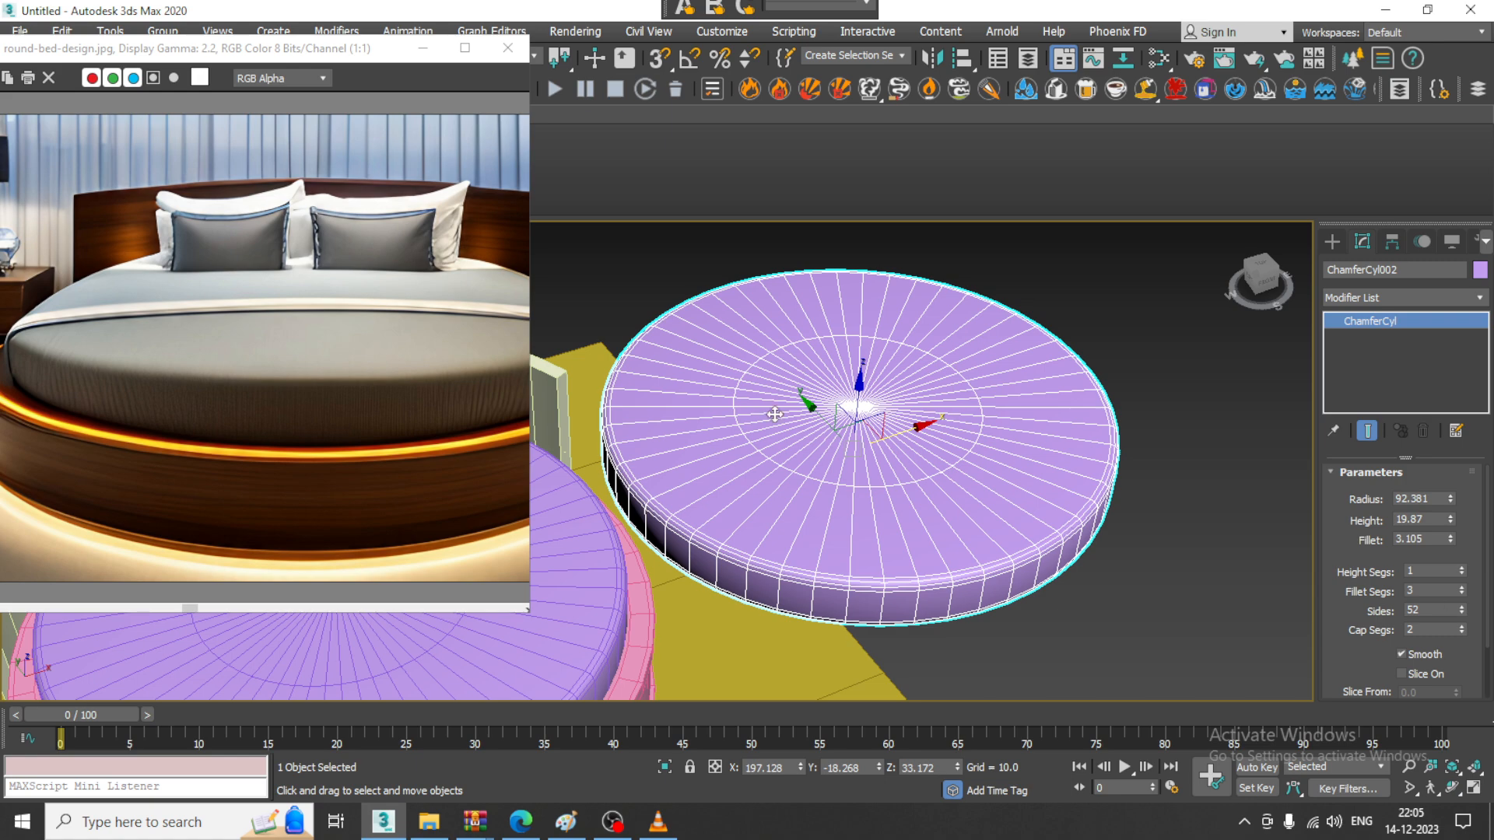
Convert the copied cylinder to Editable Poly and isolate it, framed in the Top view
{"action": "middle_click_drag", "start_coordinate": [798, 424], "coordinate": [954, 352], "text": "alt"}
{"action": "right_click", "coordinate": [954, 352]}
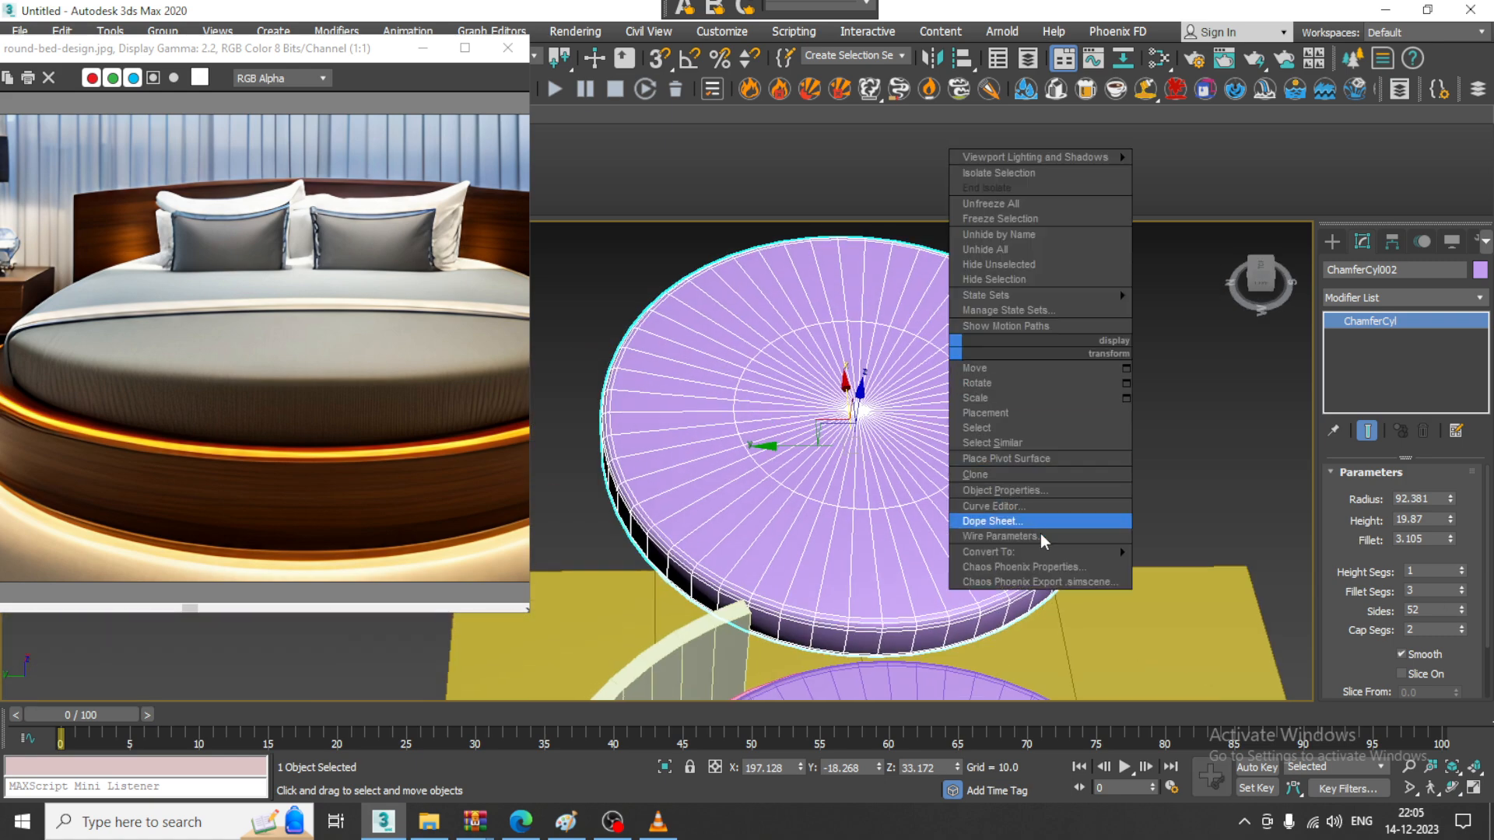
{"action": "mouse_move", "coordinate": [1043, 552]}
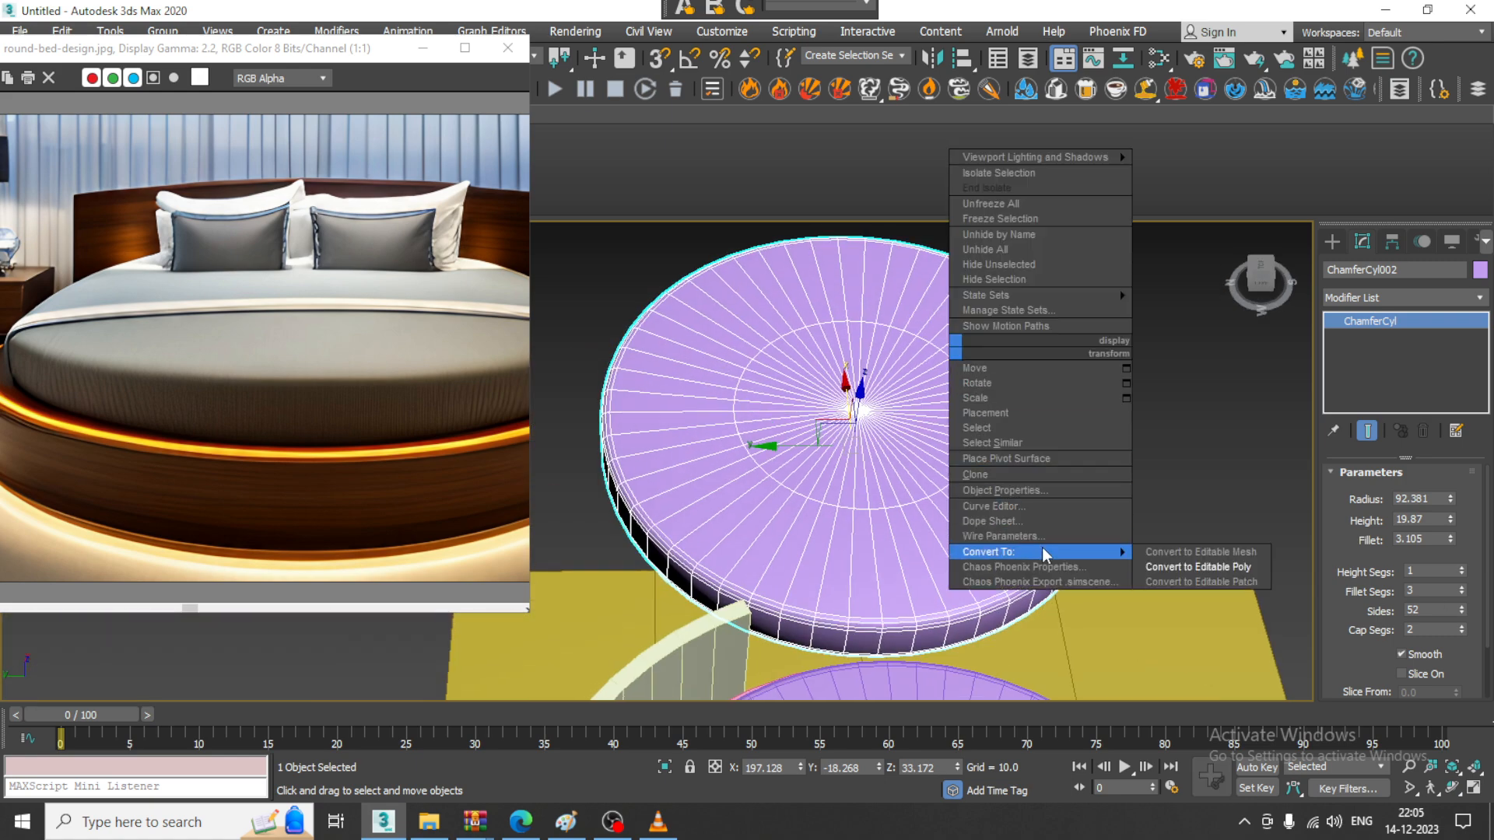
{"action": "left_click", "coordinate": [1222, 568]}
{"action": "key", "text": "alt+w"}
{"action": "middle_click_drag", "start_coordinate": [1022, 379], "coordinate": [1000, 379]}
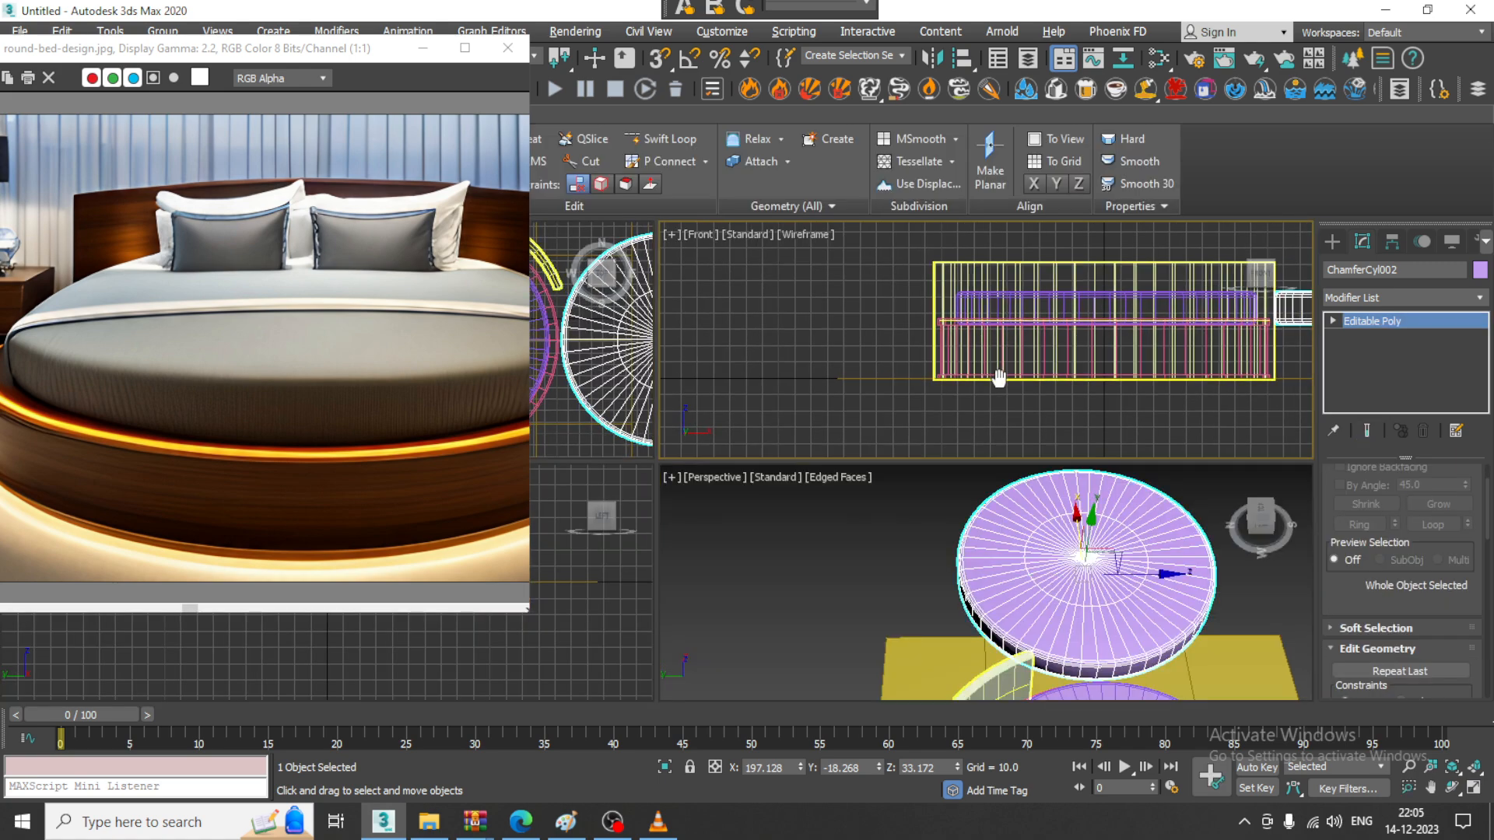
{"action": "left_click", "coordinate": [1005, 568]}
{"action": "key", "text": "alt+q"}
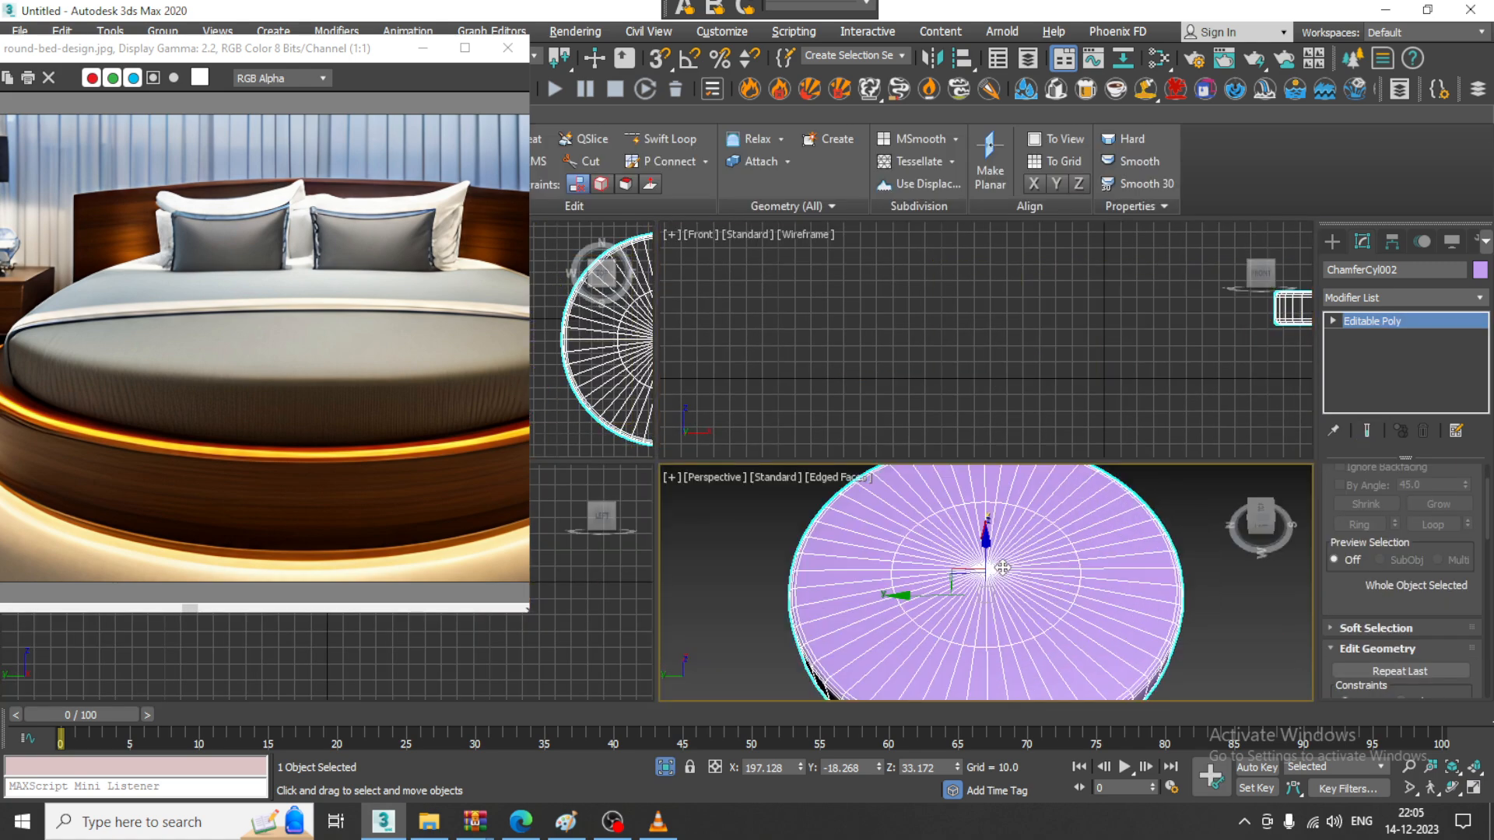
{"action": "left_click", "coordinate": [604, 409]}
{"action": "key", "text": "alt+w"}
{"action": "key", "text": "z"}
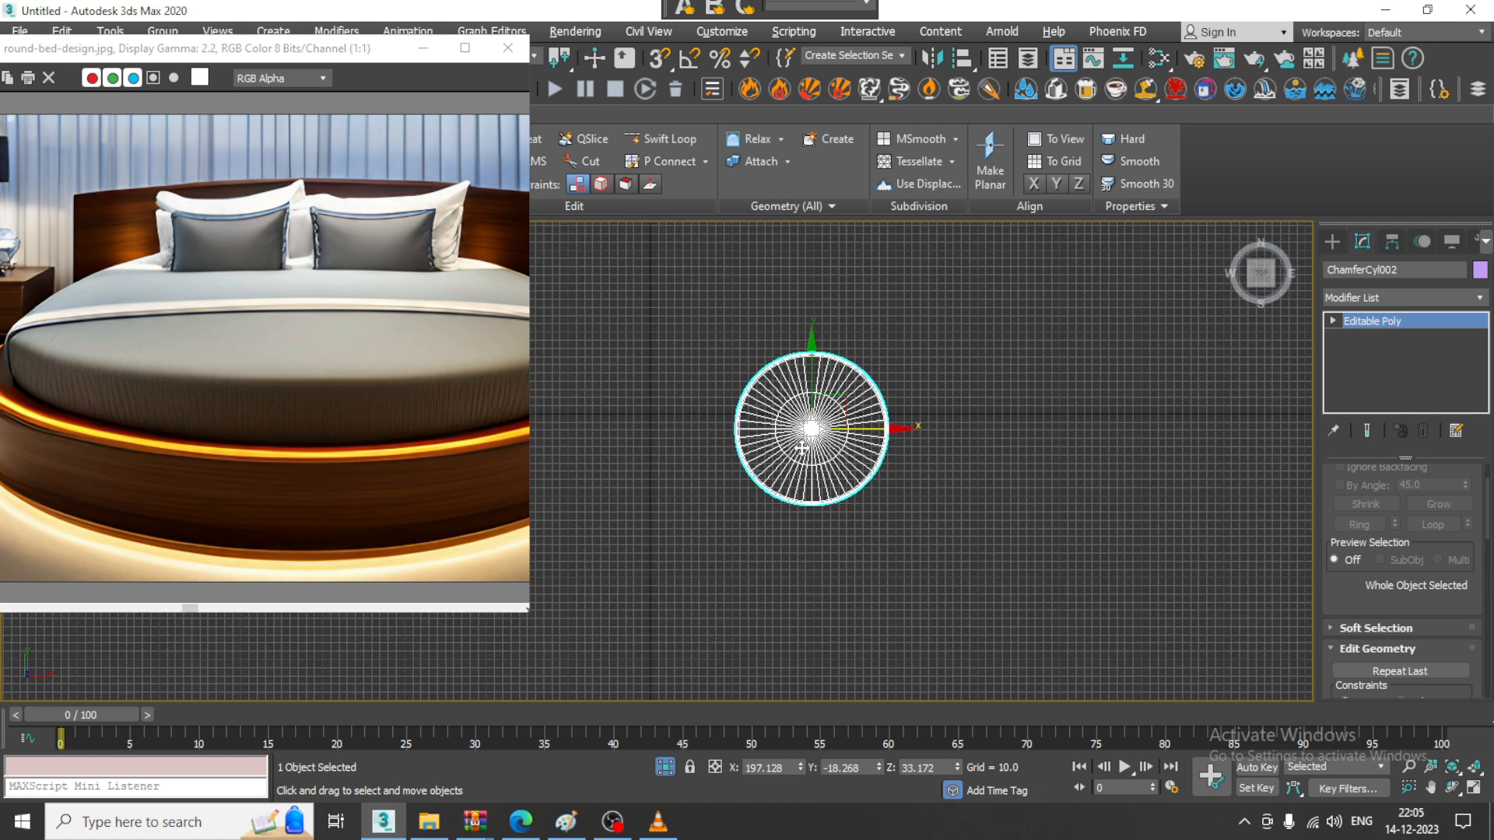
Delete the polygons of the copy's +X half, trimming the selection to end exactly on the disc's centre line
{"action": "key", "text": "4"}
{"action": "scroll", "coordinate": [806, 284], "scroll_direction": "up", "scroll_amount": 3}
{"action": "scroll", "coordinate": [806, 281], "scroll_direction": "down", "scroll_amount": 2}
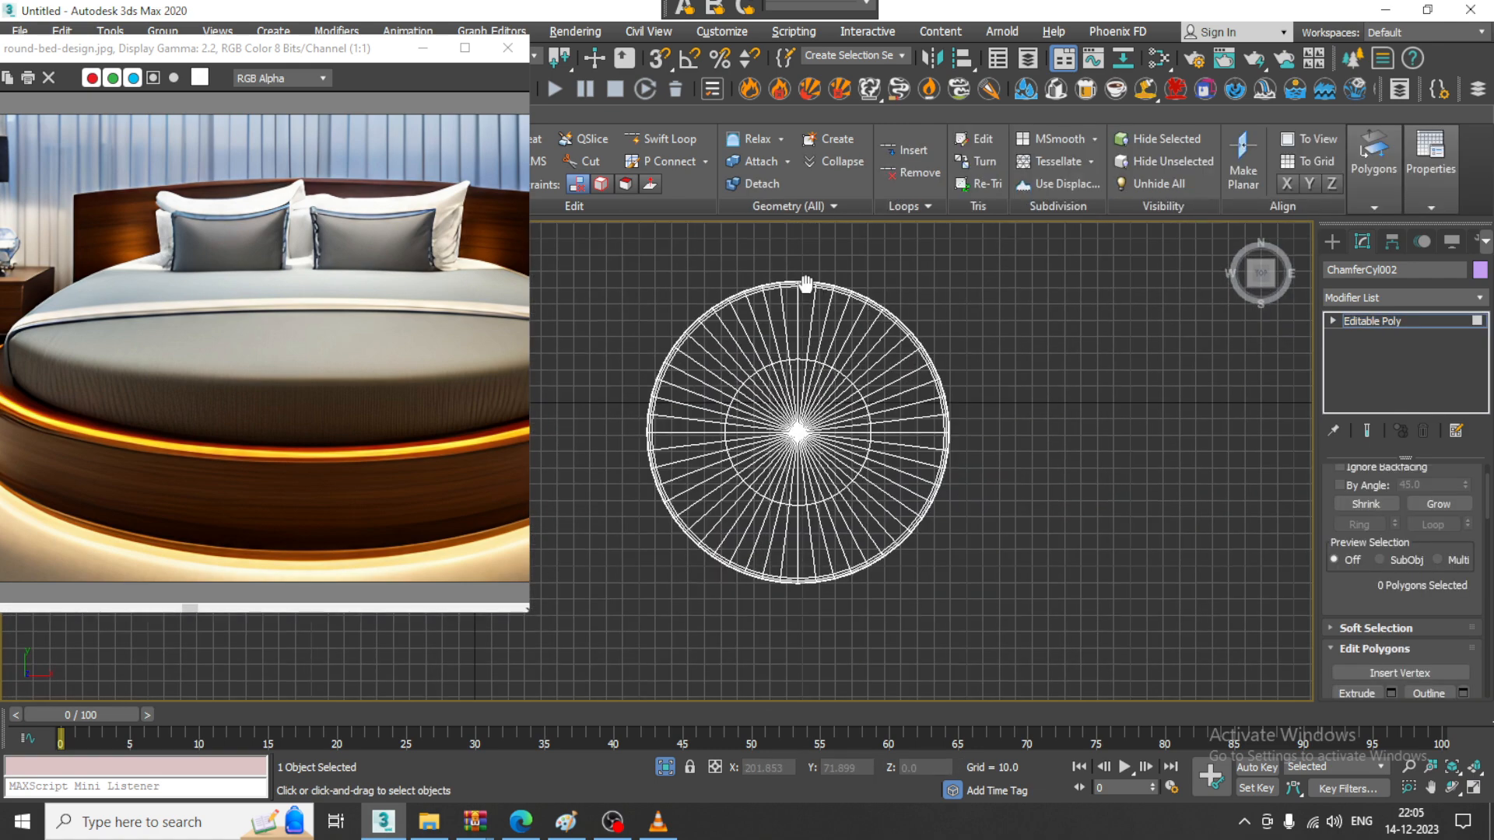
{"action": "left_click_drag", "start_coordinate": [791, 256], "coordinate": [915, 516]}
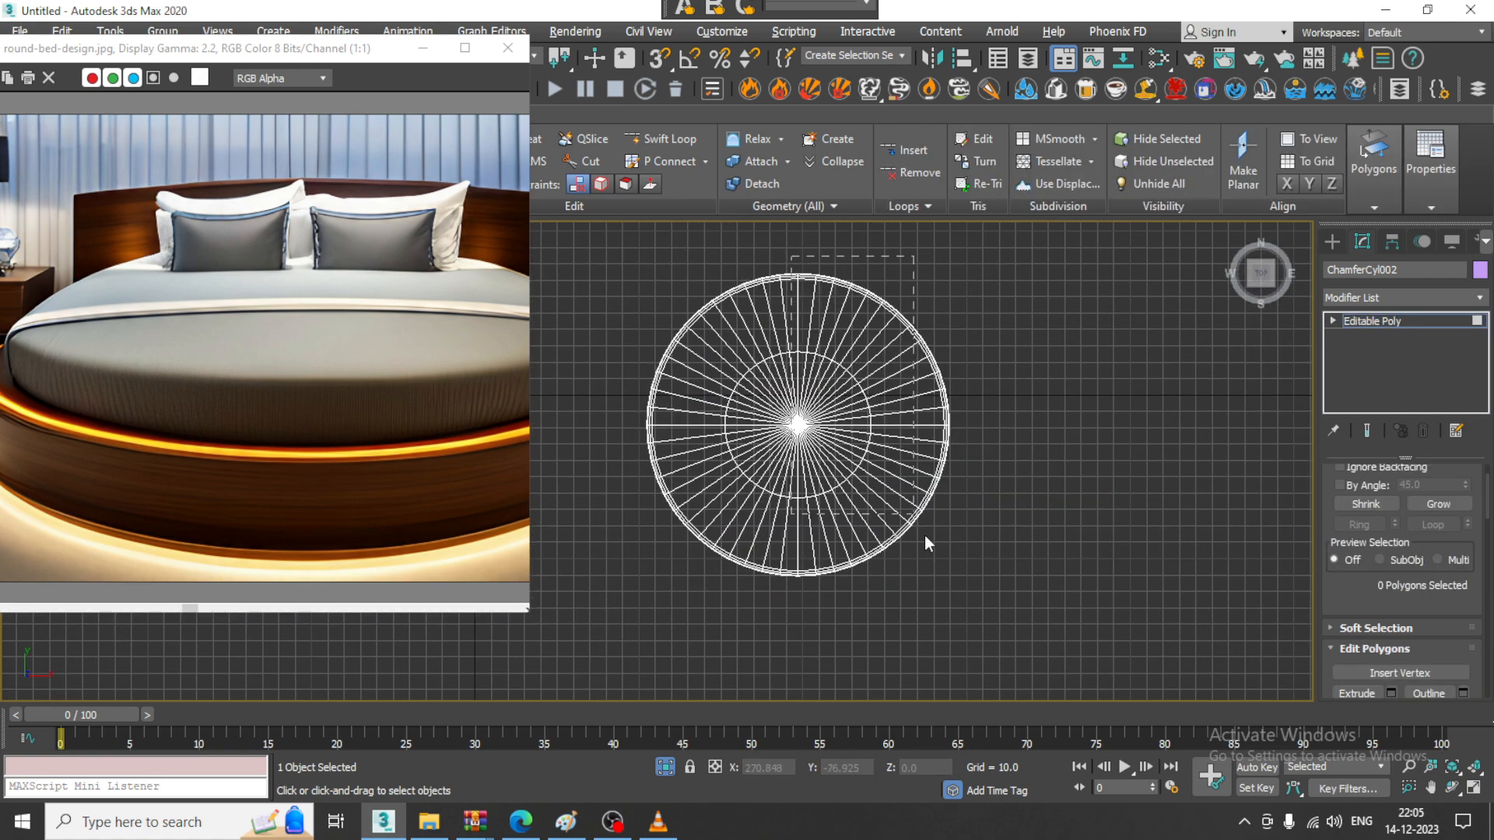
{"action": "left_click_drag", "start_coordinate": [990, 613], "coordinate": [990, 615]}
{"action": "scroll", "coordinate": [759, 385], "scroll_direction": "up", "scroll_amount": 2}
{"action": "left_click_drag", "start_coordinate": [782, 544], "coordinate": [782, 545], "text": "alt"}
{"action": "scroll", "coordinate": [798, 324], "scroll_direction": "up", "scroll_amount": 3}
{"action": "left_click_drag", "start_coordinate": [805, 342], "coordinate": [805, 343], "text": "alt"}
{"action": "middle_click_drag", "start_coordinate": [743, 634], "coordinate": [712, 475]}
{"action": "left_click_drag", "start_coordinate": [782, 526], "coordinate": [782, 526], "text": "alt"}
{"action": "scroll", "coordinate": [824, 524], "scroll_direction": "down", "scroll_amount": 3}
{"action": "middle_click_drag", "start_coordinate": [854, 491], "coordinate": [814, 519]}
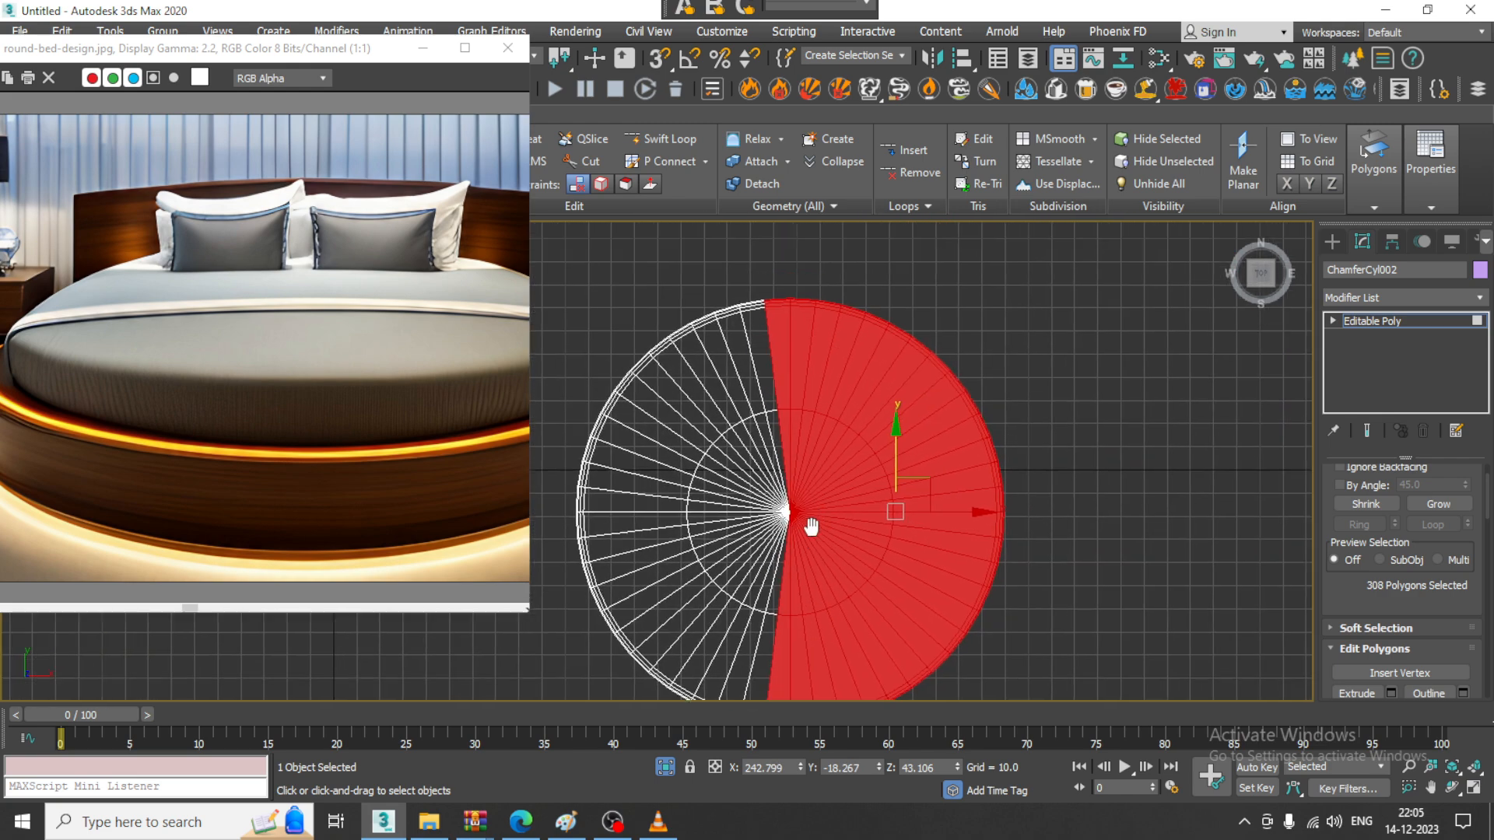
{"action": "scroll", "coordinate": [758, 356], "scroll_direction": "up", "scroll_amount": 2}
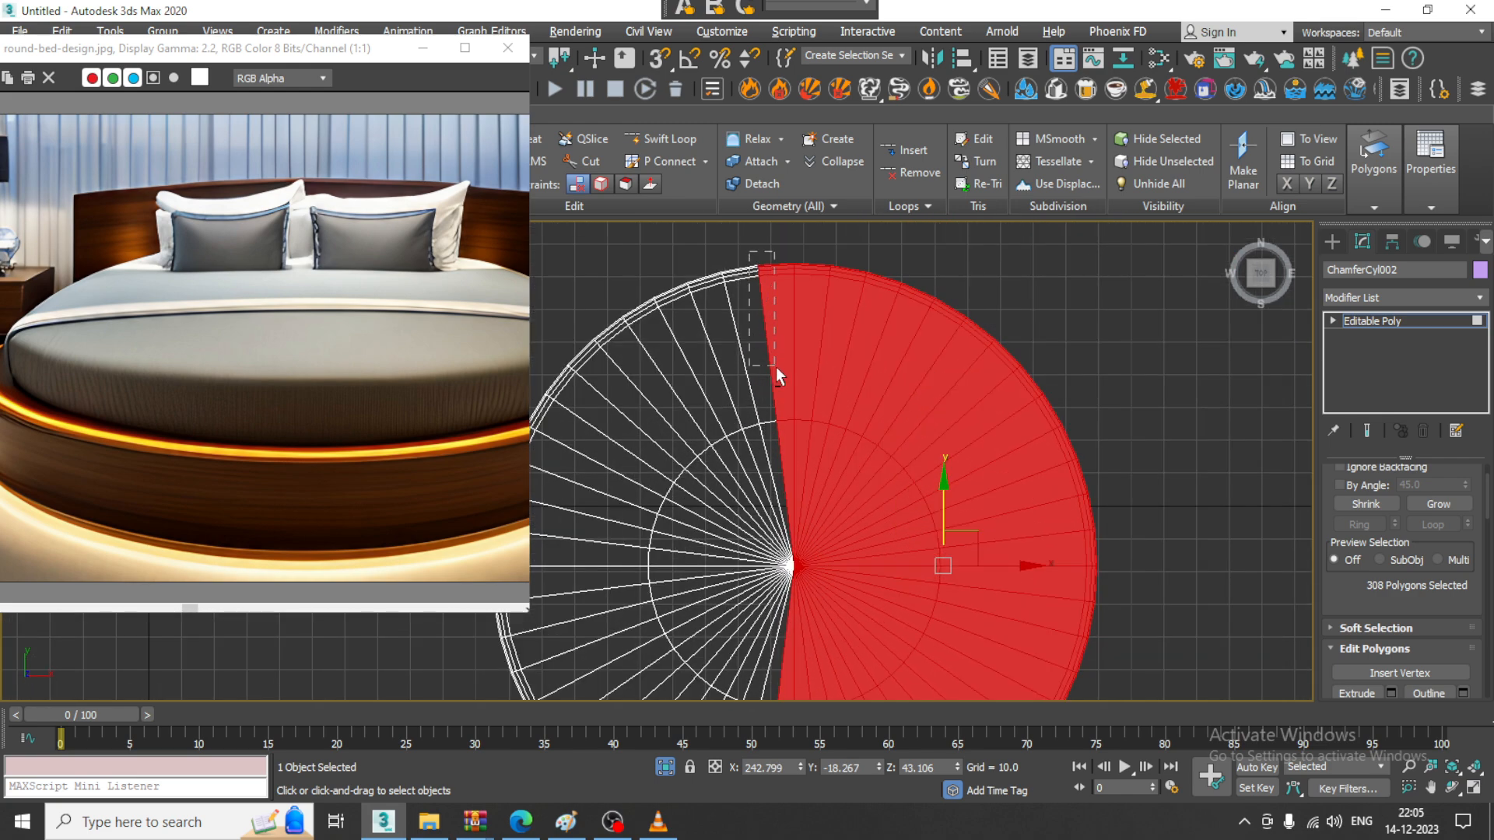
{"action": "left_click_drag", "start_coordinate": [776, 367], "coordinate": [776, 366], "text": "alt"}
{"action": "left_click_drag", "start_coordinate": [787, 483], "coordinate": [787, 483], "text": "alt"}
{"action": "scroll", "coordinate": [831, 568], "scroll_direction": "up", "scroll_amount": 2}
{"action": "middle_click_drag", "start_coordinate": [830, 567], "coordinate": [845, 352]}
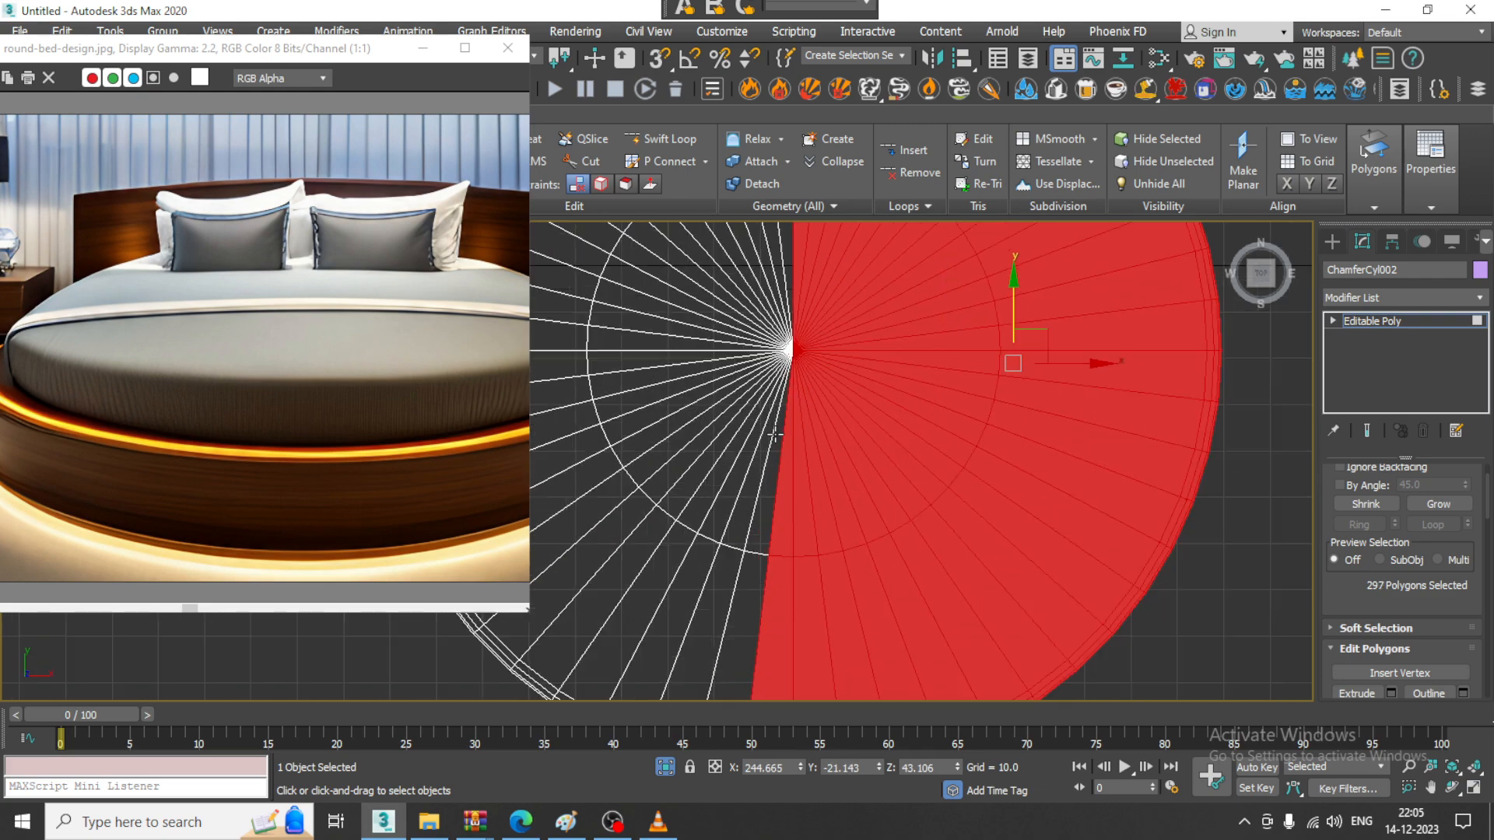
{"action": "left_click_drag", "start_coordinate": [789, 599], "coordinate": [776, 604], "text": "alt"}
{"action": "scroll", "coordinate": [777, 604], "scroll_direction": "down", "scroll_amount": 2}
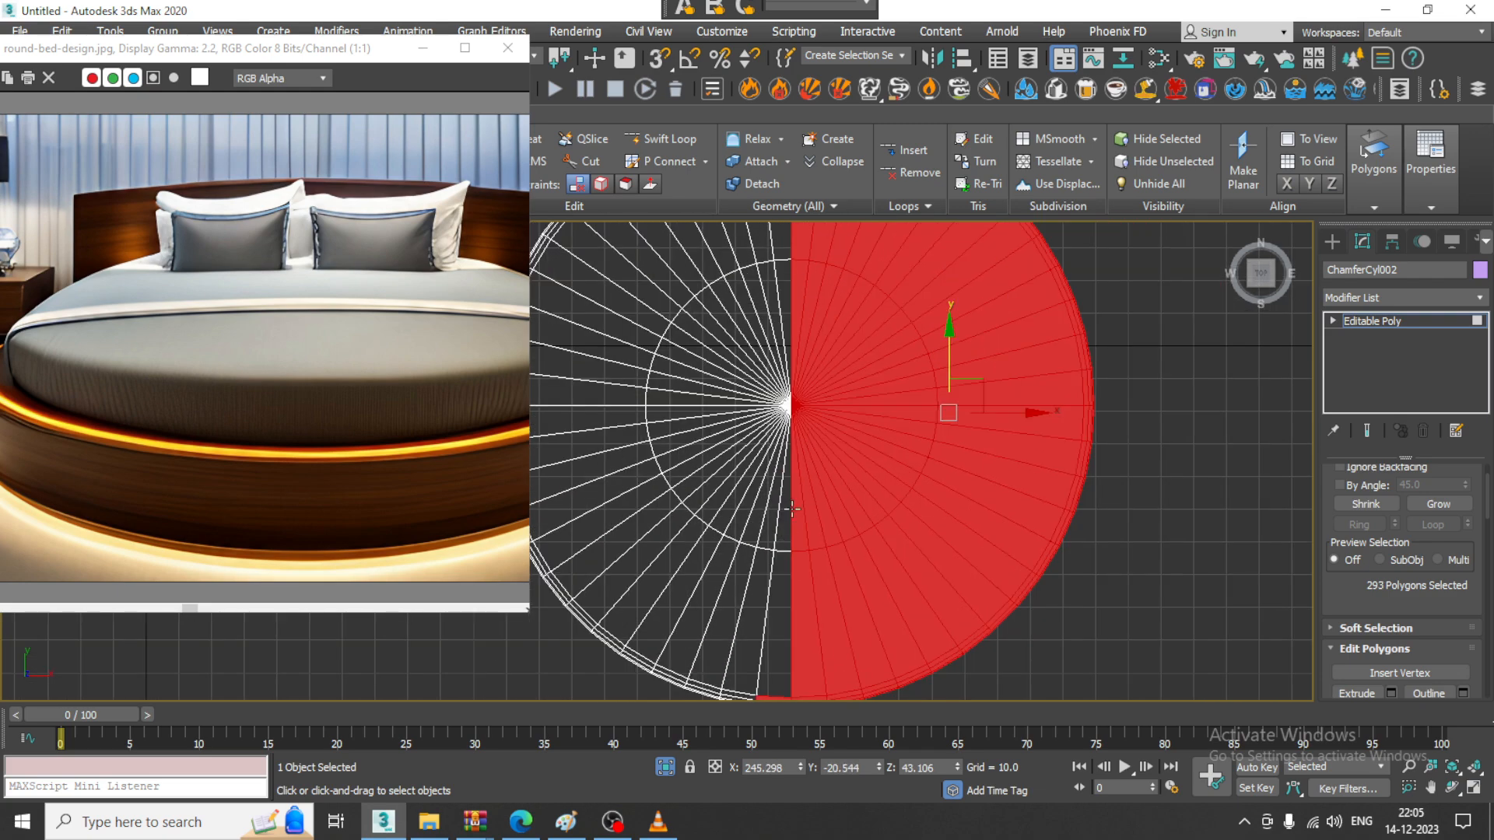
{"action": "middle_click_drag", "start_coordinate": [730, 657], "coordinate": [700, 577]}
{"action": "left_click_drag", "start_coordinate": [737, 609], "coordinate": [737, 609], "text": "alt"}
{"action": "scroll", "coordinate": [814, 587], "scroll_direction": "down", "scroll_amount": 3}
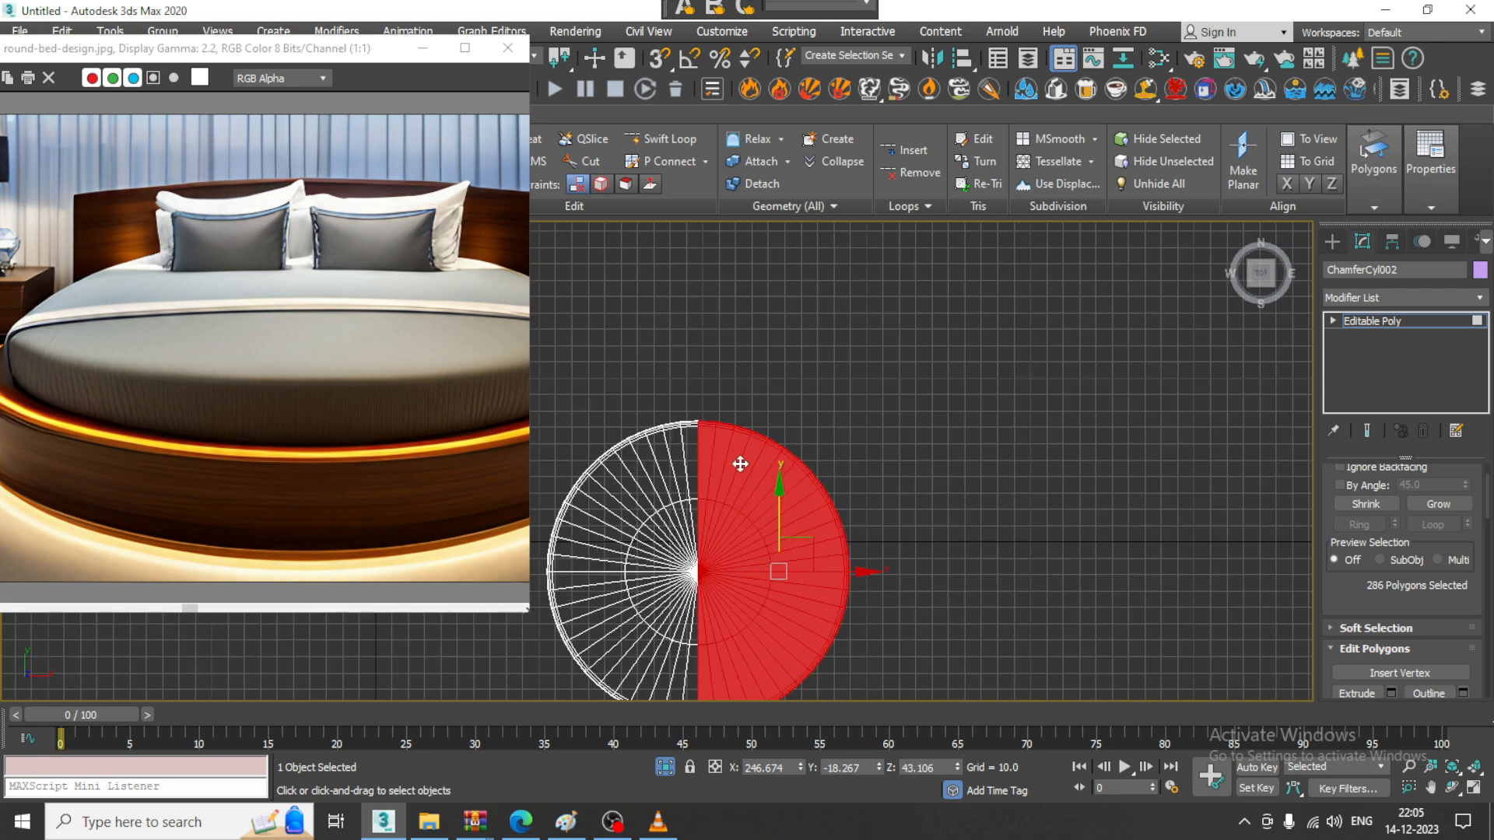
{"action": "middle_click_drag", "start_coordinate": [774, 470], "coordinate": [778, 388]}
{"action": "key", "text": "Delete"}
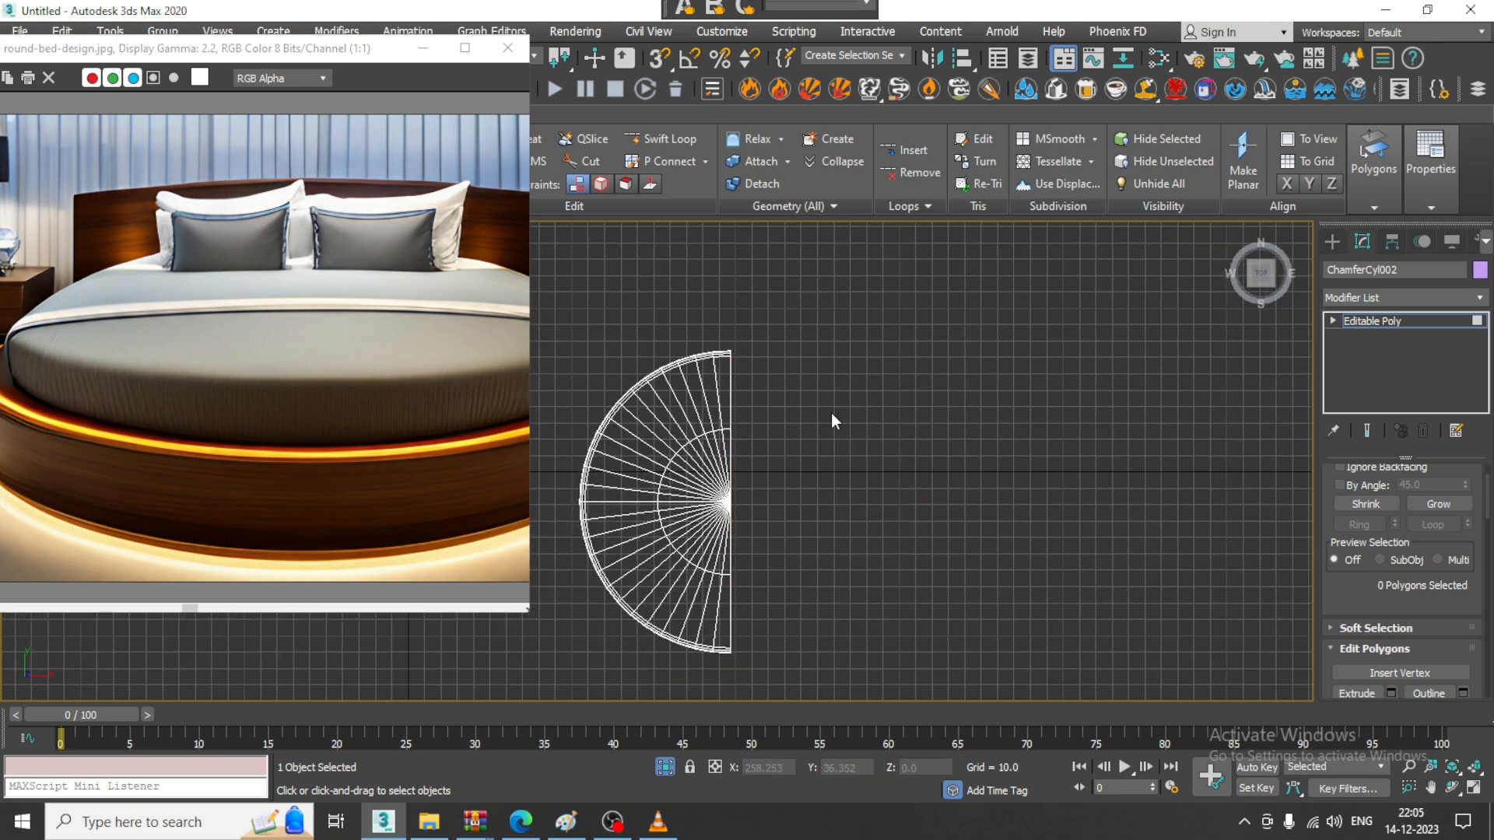
{"action": "key", "text": "alt+w"}
{"action": "middle_click_drag", "start_coordinate": [1018, 594], "coordinate": [1010, 557]}
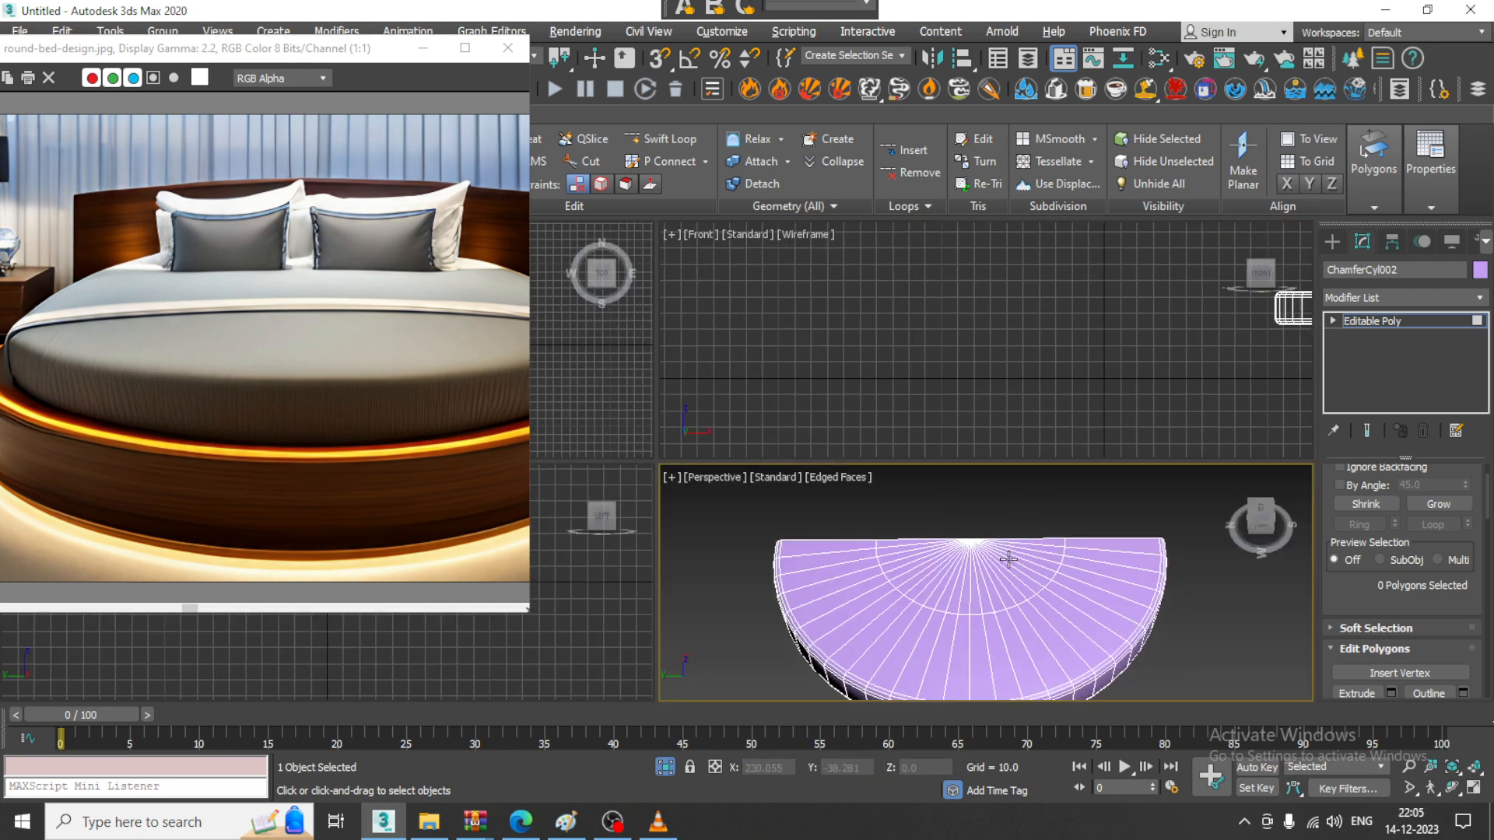
{"action": "key", "text": "alt+w"}
{"action": "scroll", "coordinate": [1012, 513], "scroll_direction": "down", "scroll_amount": 3}
{"action": "middle_click_drag", "start_coordinate": [1047, 495], "coordinate": [842, 461], "text": "alt"}
{"action": "scroll", "coordinate": [878, 483], "scroll_direction": "down", "scroll_amount": 3}
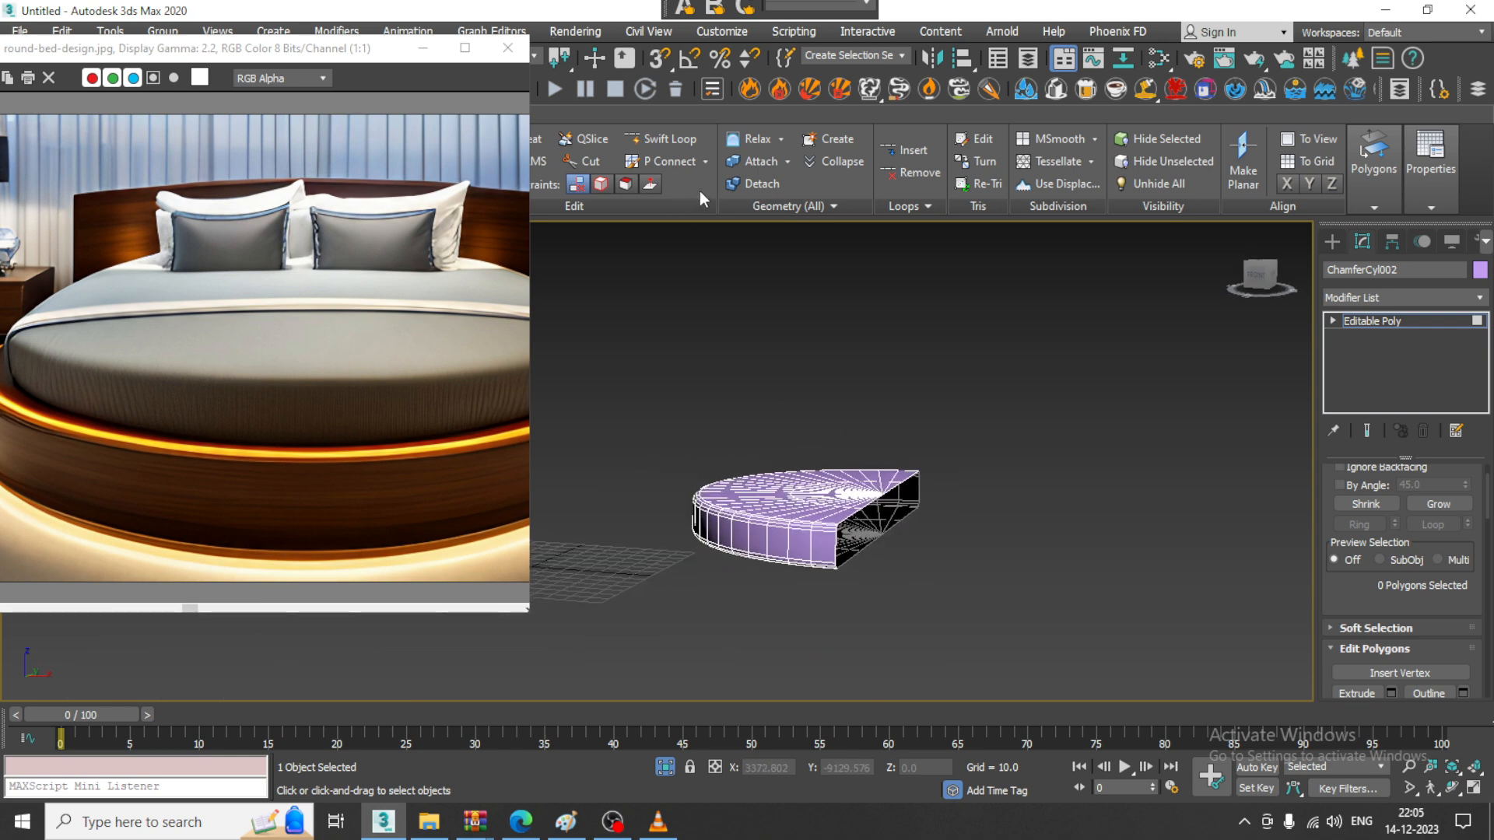
{"action": "left_click", "coordinate": [670, 140]}
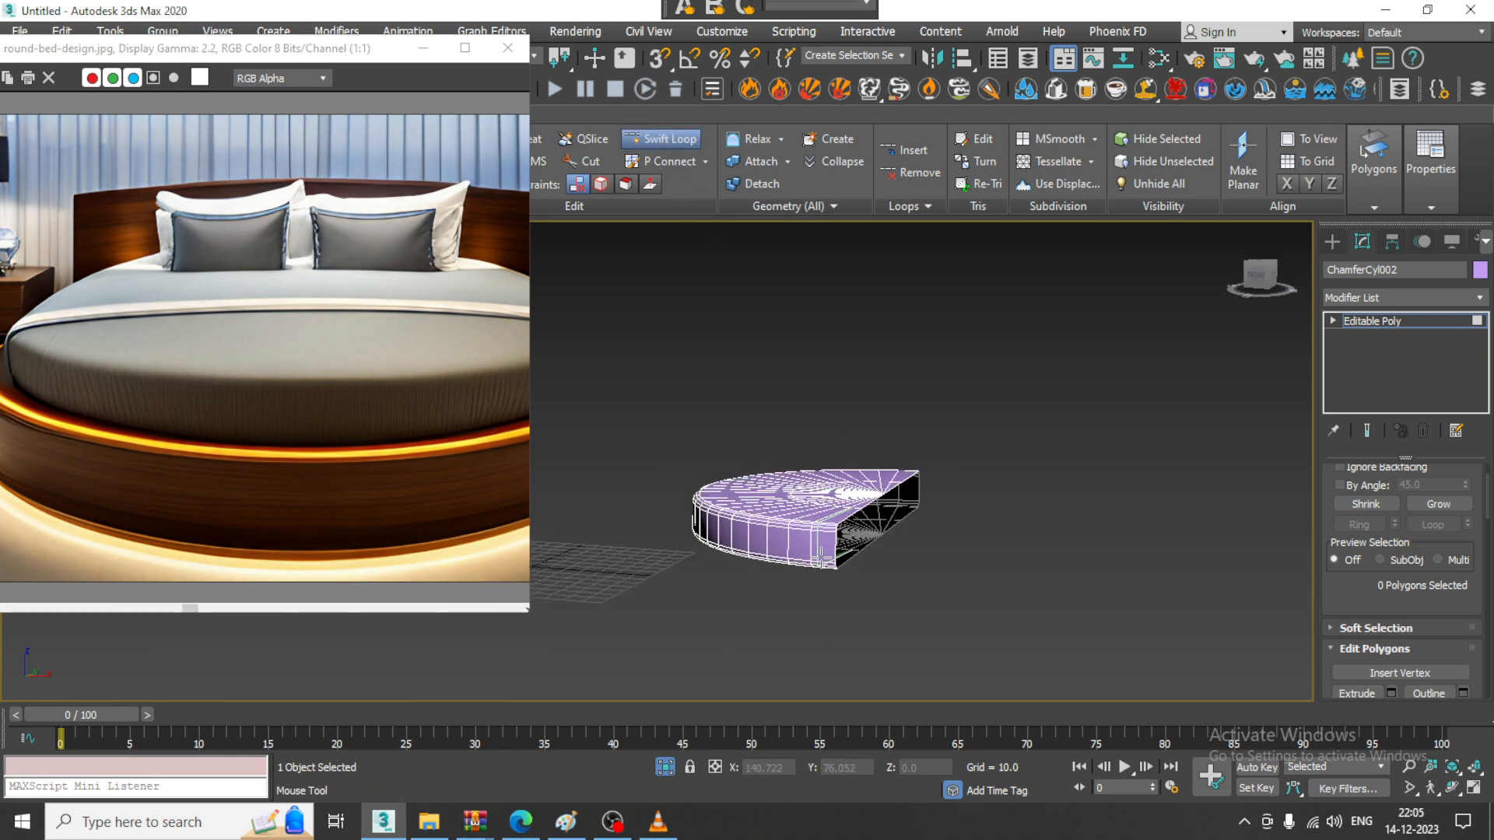
{"action": "right_click", "coordinate": [835, 557]}
{"action": "middle_click_drag", "start_coordinate": [909, 534], "coordinate": [825, 560], "text": "alt"}
{"action": "left_click", "coordinate": [669, 141]}
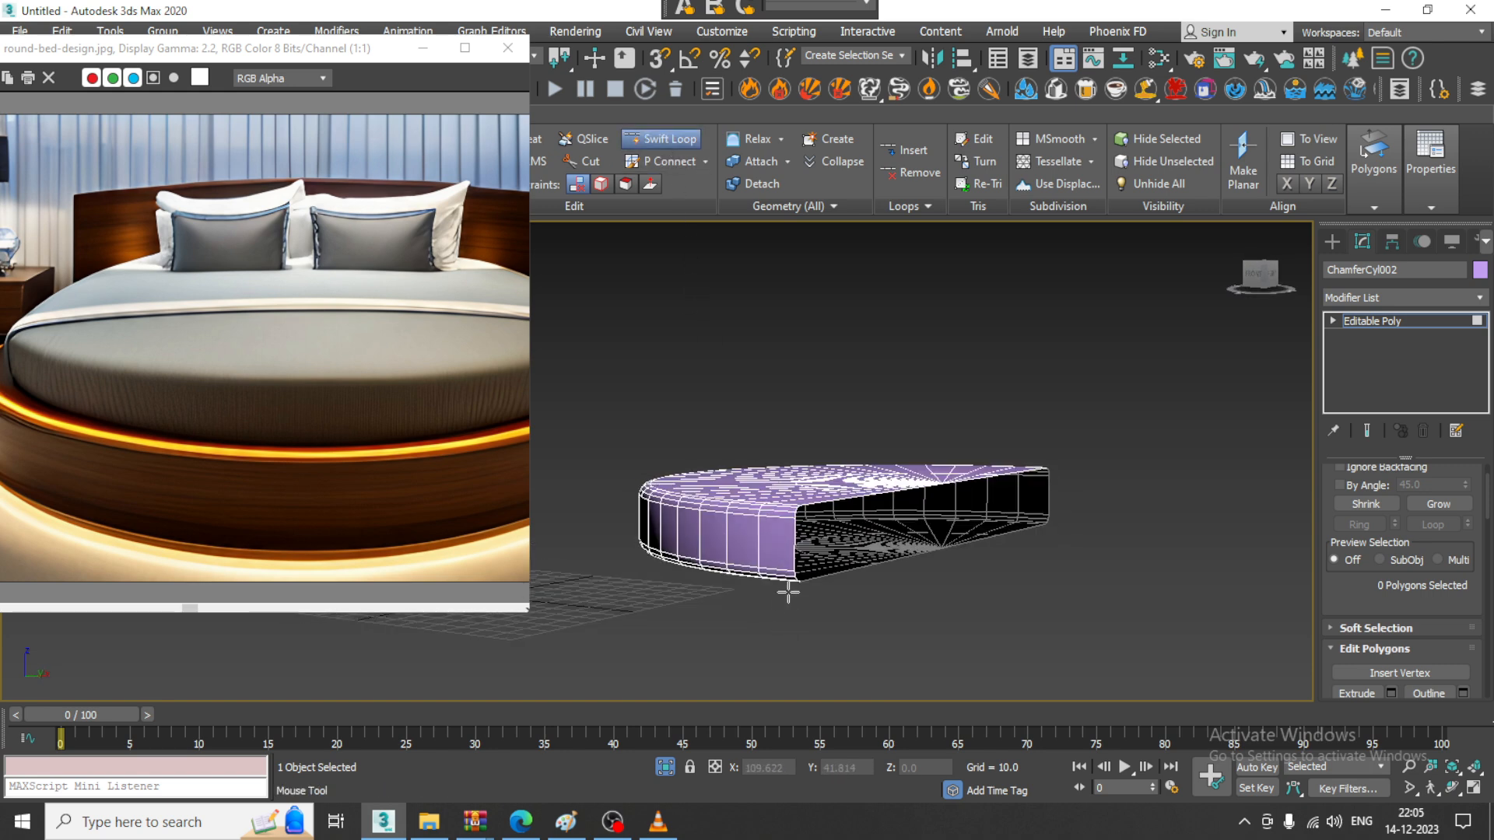
{"action": "right_click", "coordinate": [923, 562]}
Delete the half disc's underside and lower rounded-rim polygons, selecting them in the Front view
{"action": "key", "text": "alt+w"}
{"action": "left_click", "coordinate": [1031, 382]}
{"action": "key", "text": "alt+w"}
{"action": "middle_click_drag", "start_coordinate": [1020, 427], "coordinate": [543, 428]}
{"action": "scroll", "coordinate": [925, 459], "scroll_direction": "up", "scroll_amount": 2}
{"action": "key", "text": "4"}
{"action": "key", "text": "w"}
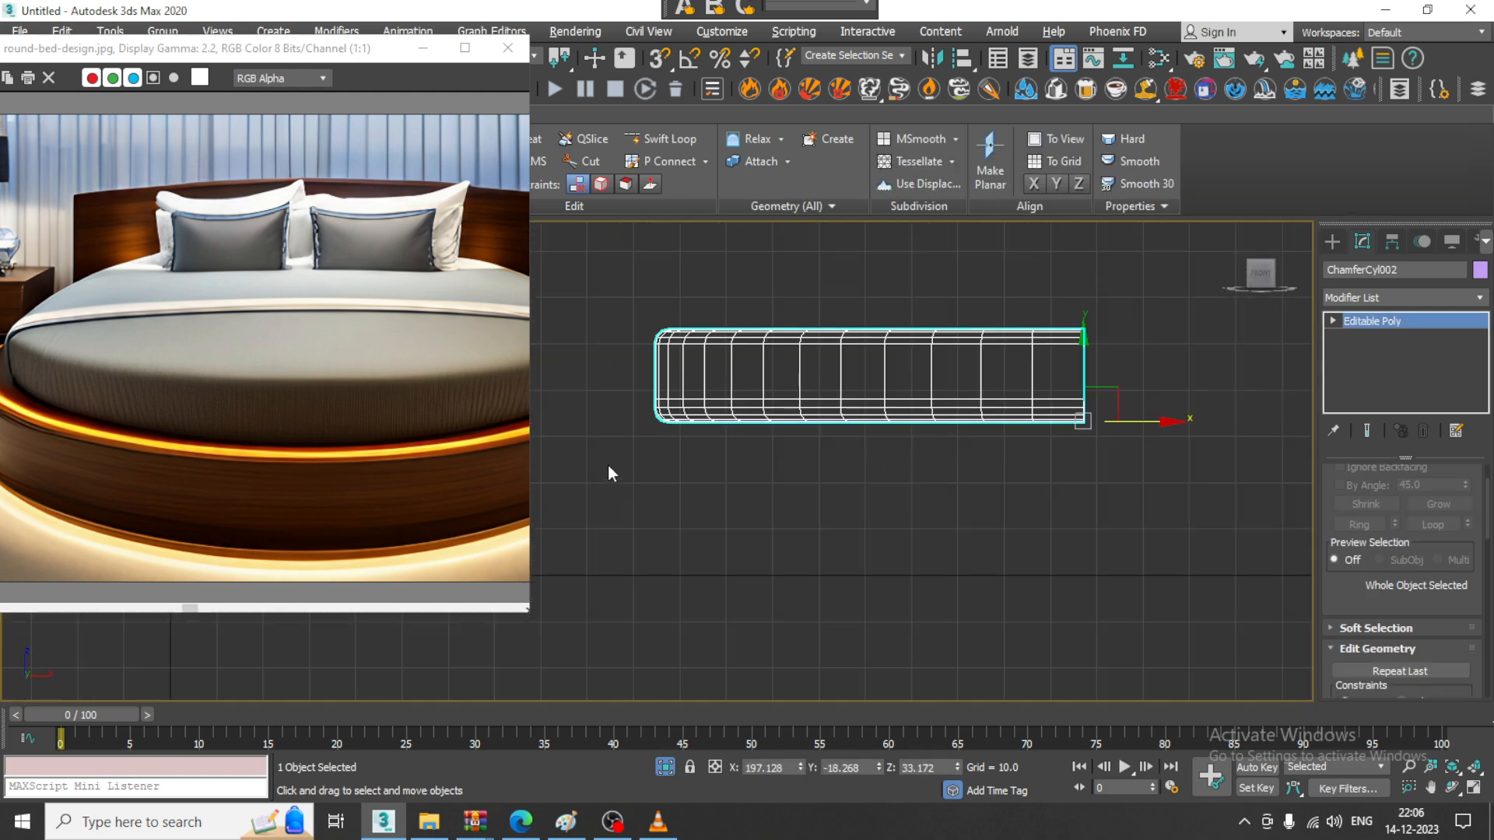
{"action": "key", "text": "4"}
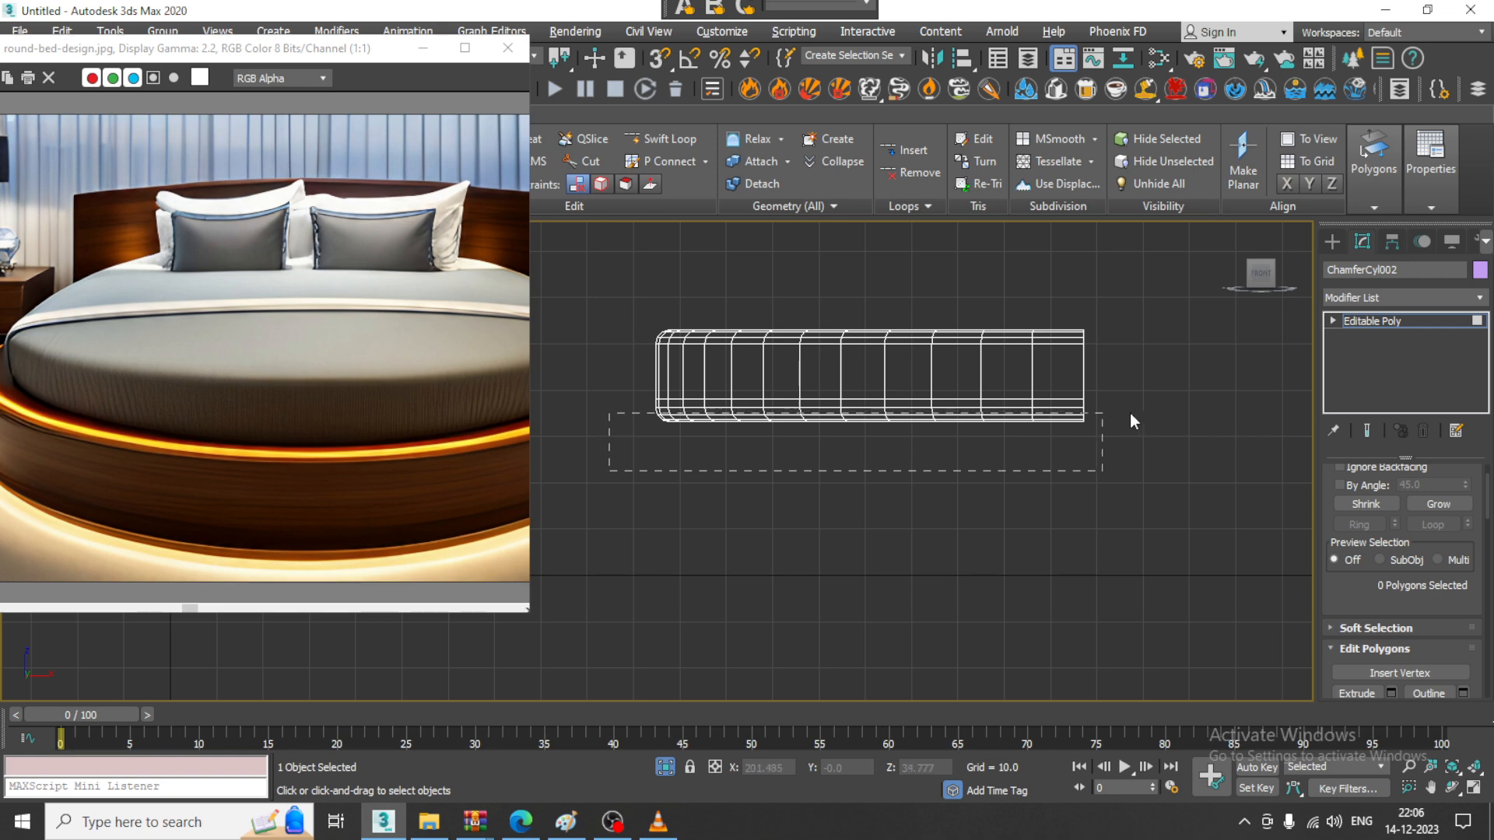
{"action": "left_click_drag", "start_coordinate": [1163, 403], "coordinate": [1167, 408]}
{"action": "key", "text": "alt+w"}
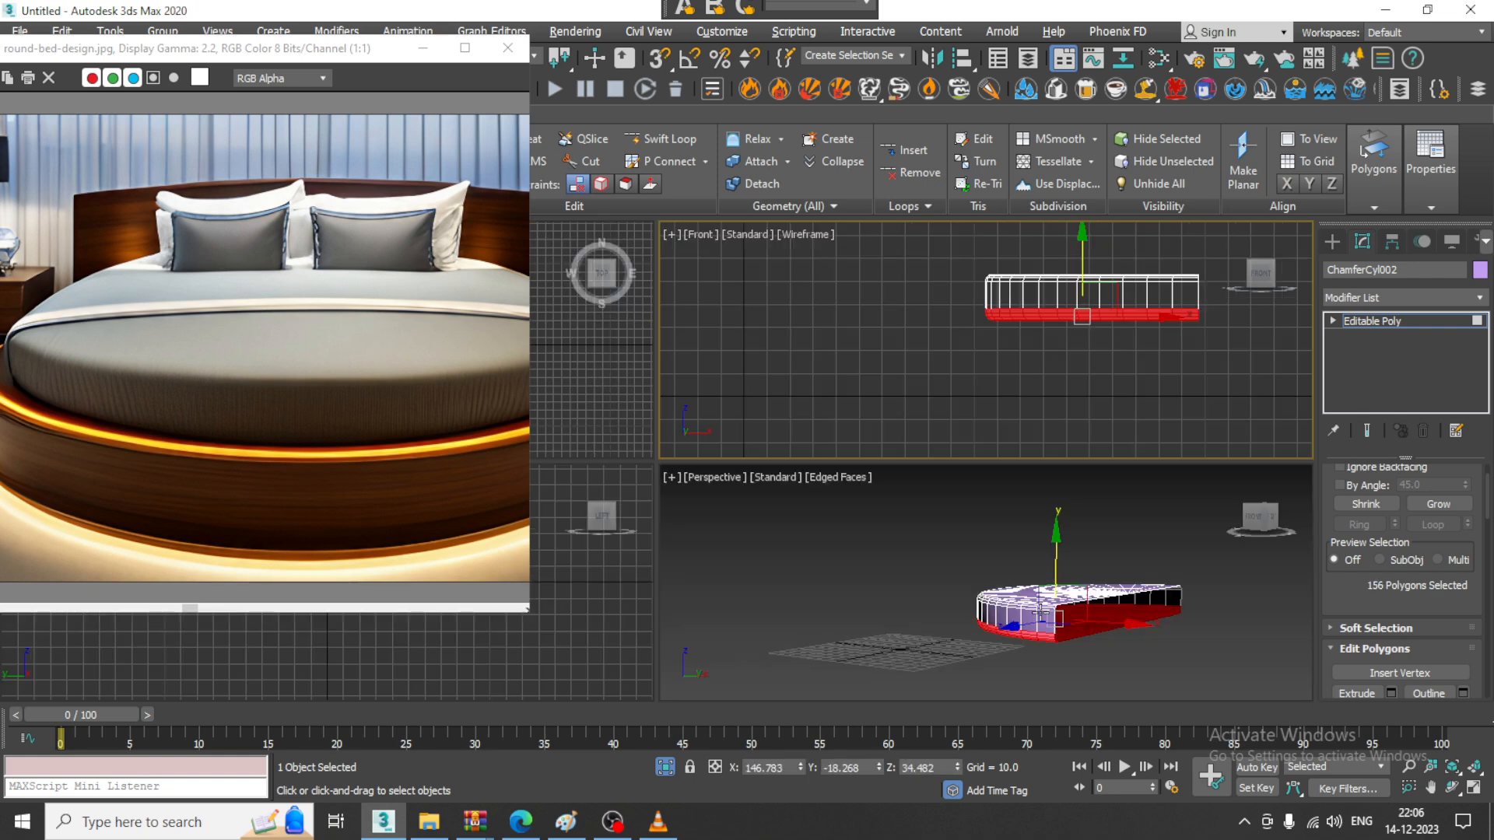
{"action": "right_click", "coordinate": [1020, 575]}
{"action": "key", "text": "alt+w"}
{"action": "key", "text": "Delete"}
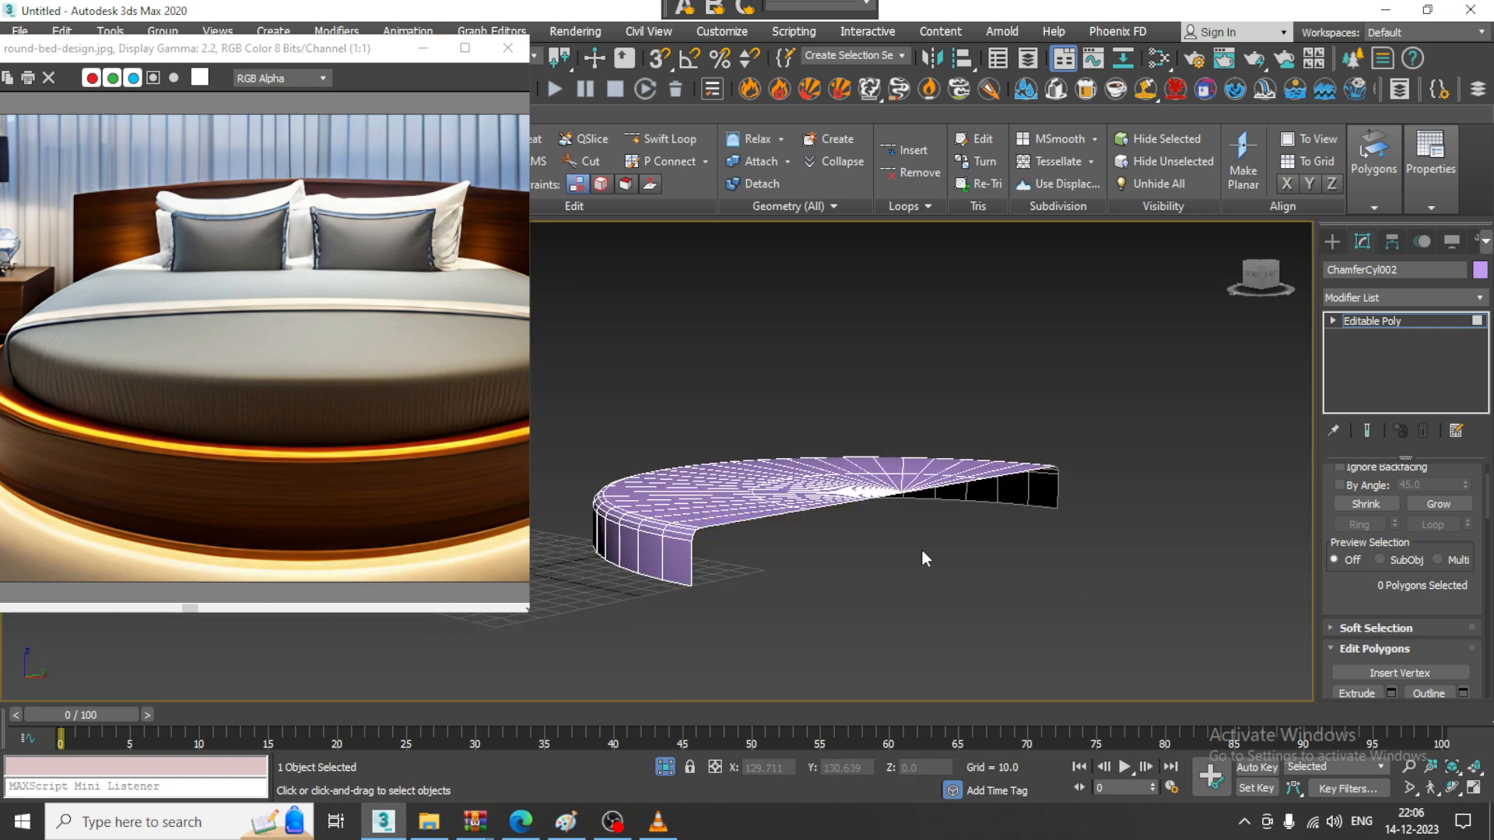
Leave polygon editing and end the isolation of the half disc
{"action": "middle_click_drag", "start_coordinate": [913, 545], "coordinate": [1124, 516], "text": "alt"}
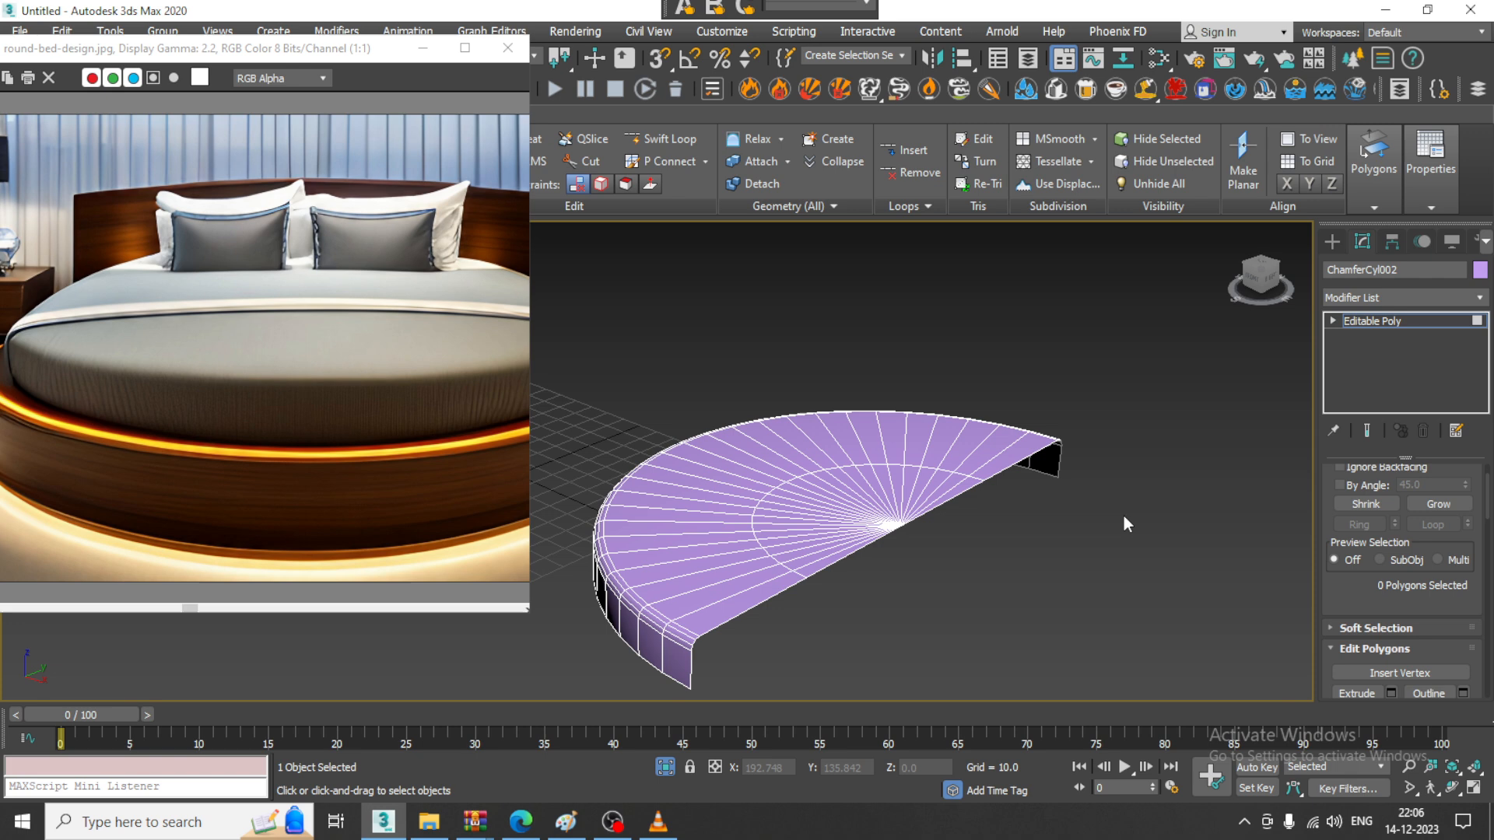
{"action": "left_click", "coordinate": [1415, 321]}
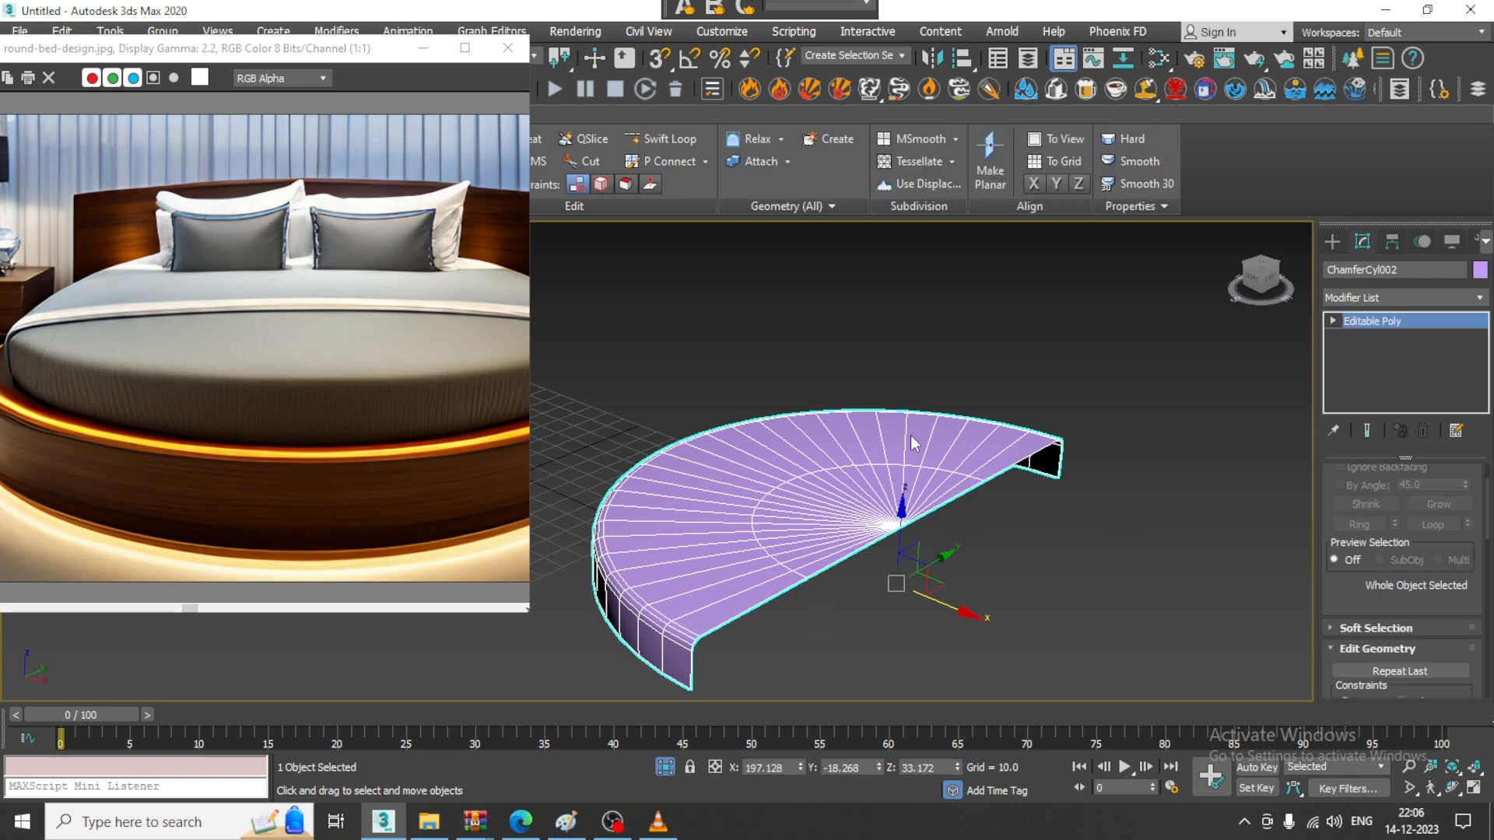
{"action": "right_click", "coordinate": [912, 439]}
{"action": "left_click", "coordinate": [934, 267]}
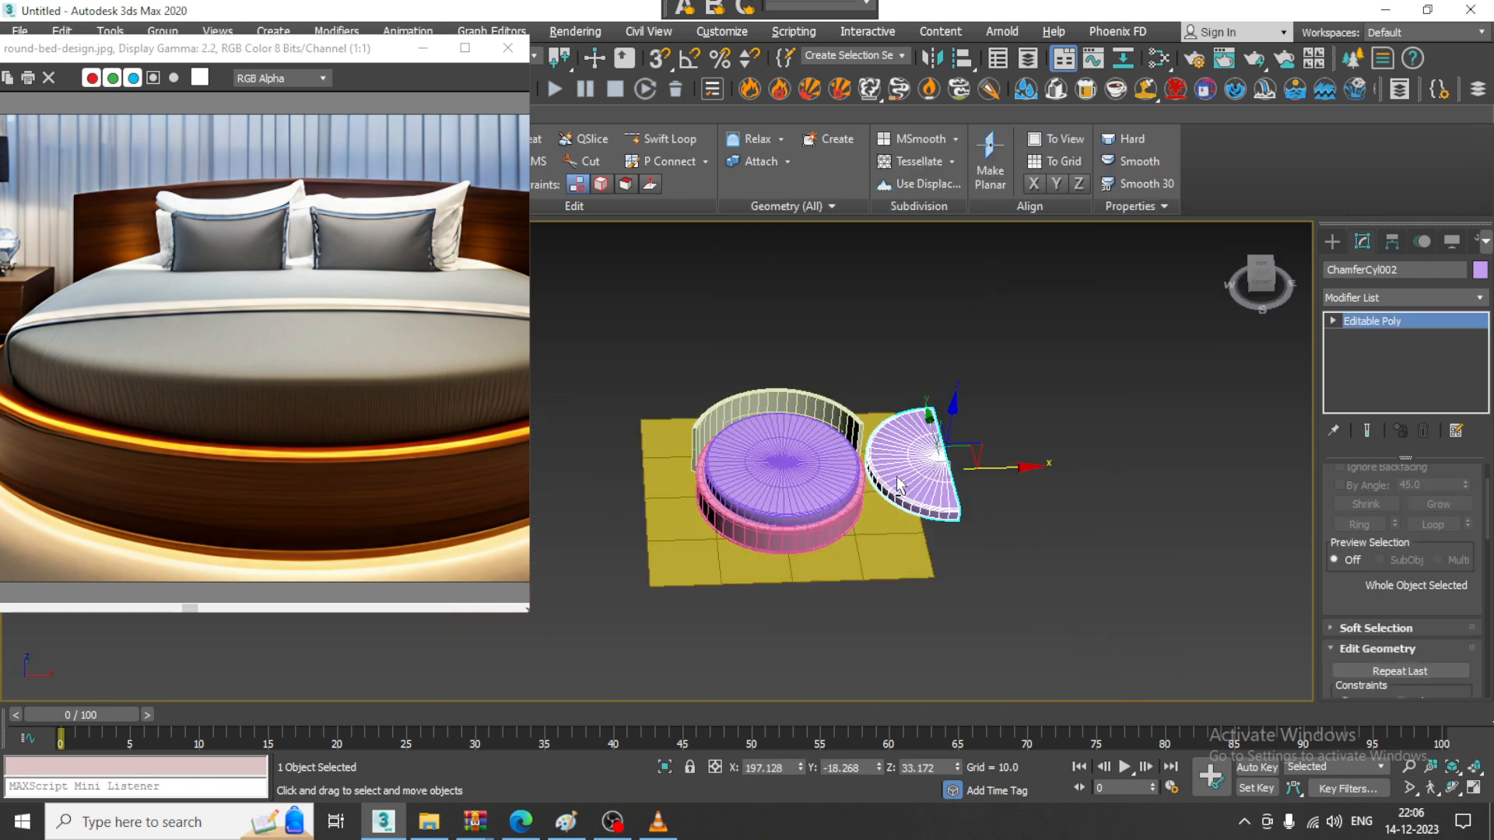
Rotate the half disc around Z so its straight edge runs parallel to the X axis
{"action": "scroll", "coordinate": [901, 487], "scroll_direction": "up", "scroll_amount": 2}
{"action": "key", "text": "e"}
{"action": "scroll", "coordinate": [1035, 529], "scroll_direction": "up", "scroll_amount": 3}
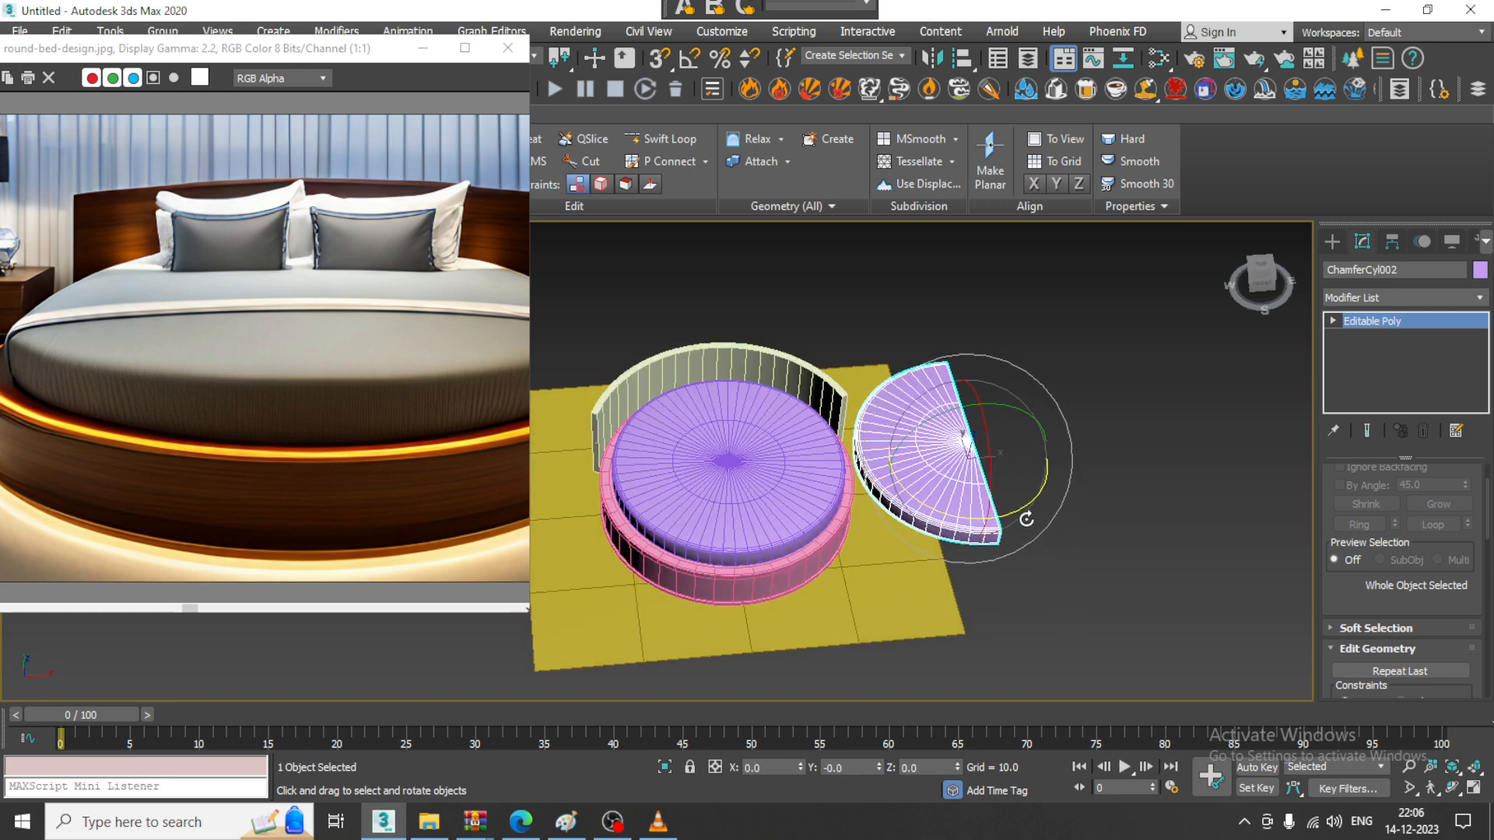
{"action": "left_click_drag", "start_coordinate": [1018, 514], "coordinate": [806, 479]}
Move the half disc along X onto the mattress, to X about 1.0, covering the half next to the headboard
{"action": "key", "text": "w"}
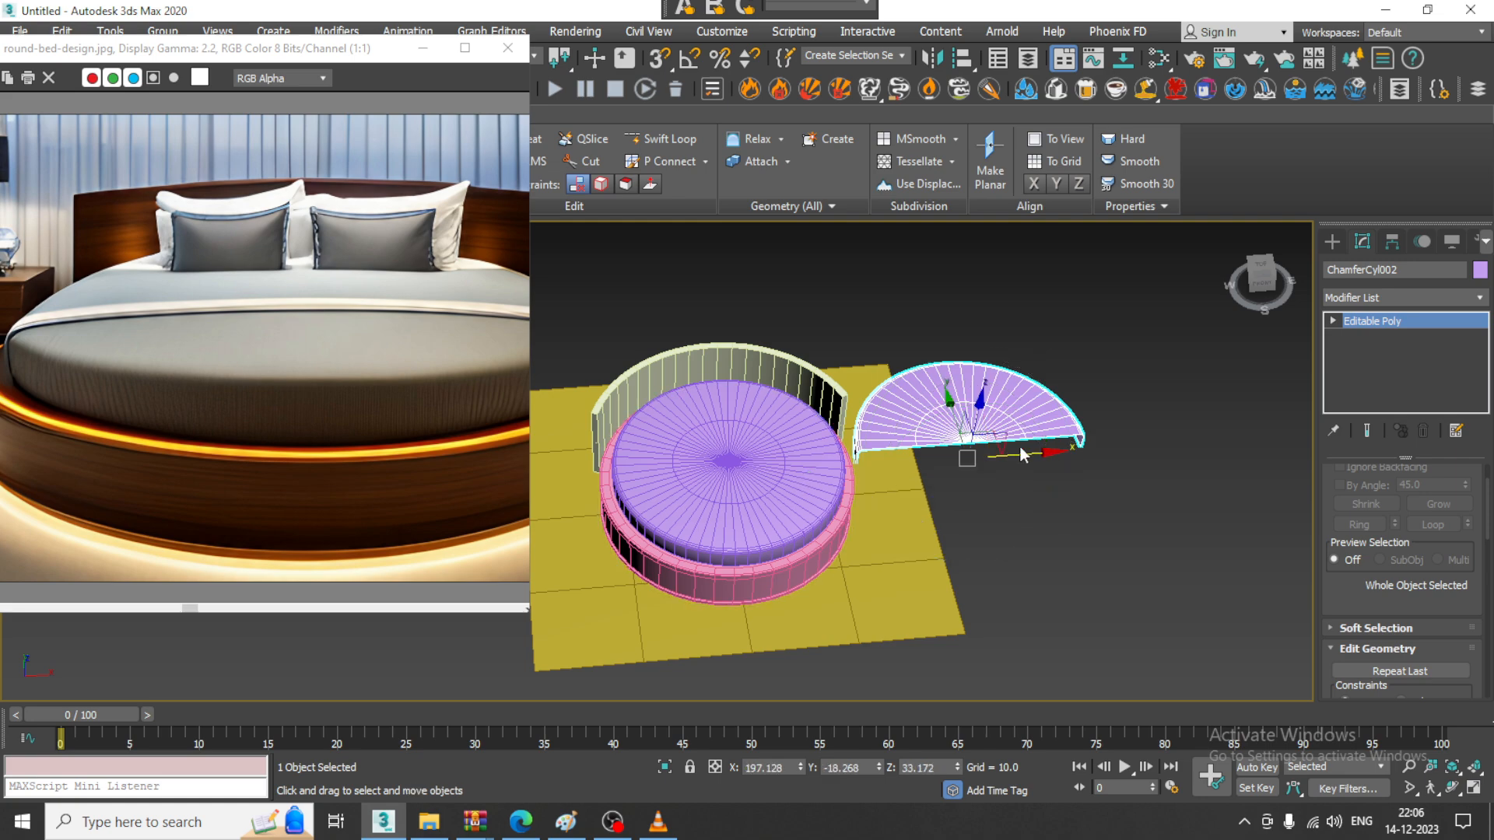
{"action": "left_click_drag", "start_coordinate": [1025, 455], "coordinate": [782, 466]}
{"action": "middle_click_drag", "start_coordinate": [783, 467], "coordinate": [929, 374], "text": "alt"}
{"action": "scroll", "coordinate": [813, 389], "scroll_direction": "up", "scroll_amount": 3}
{"action": "scroll", "coordinate": [918, 466], "scroll_direction": "up", "scroll_amount": 4}
Add a Shell modifier to the half disc to give the cover thickness over the mattress
{"action": "left_click", "coordinate": [1395, 296]}
{"action": "type", "text": "sh"}
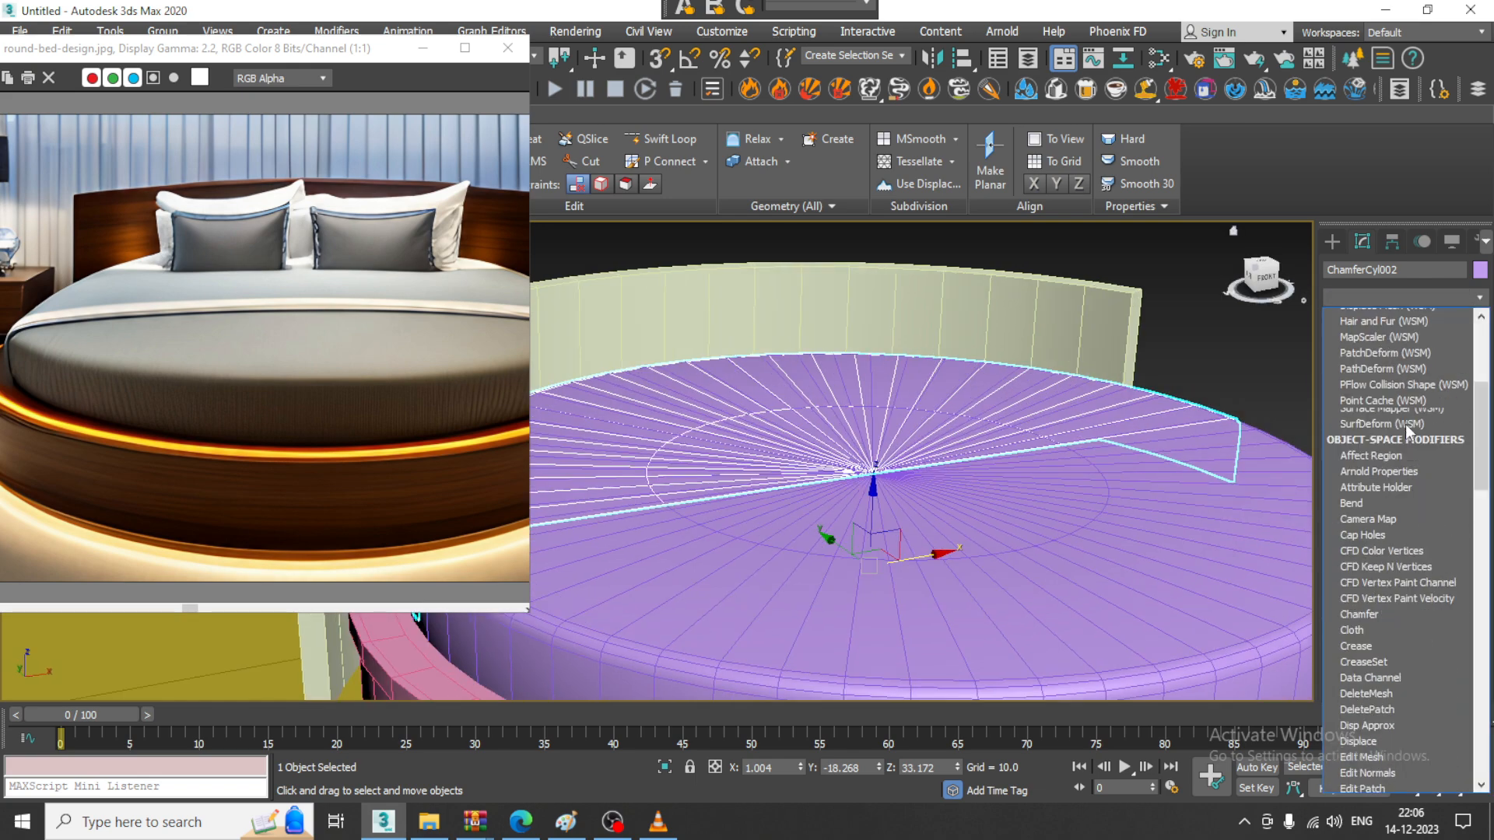
{"action": "key", "text": "Return"}
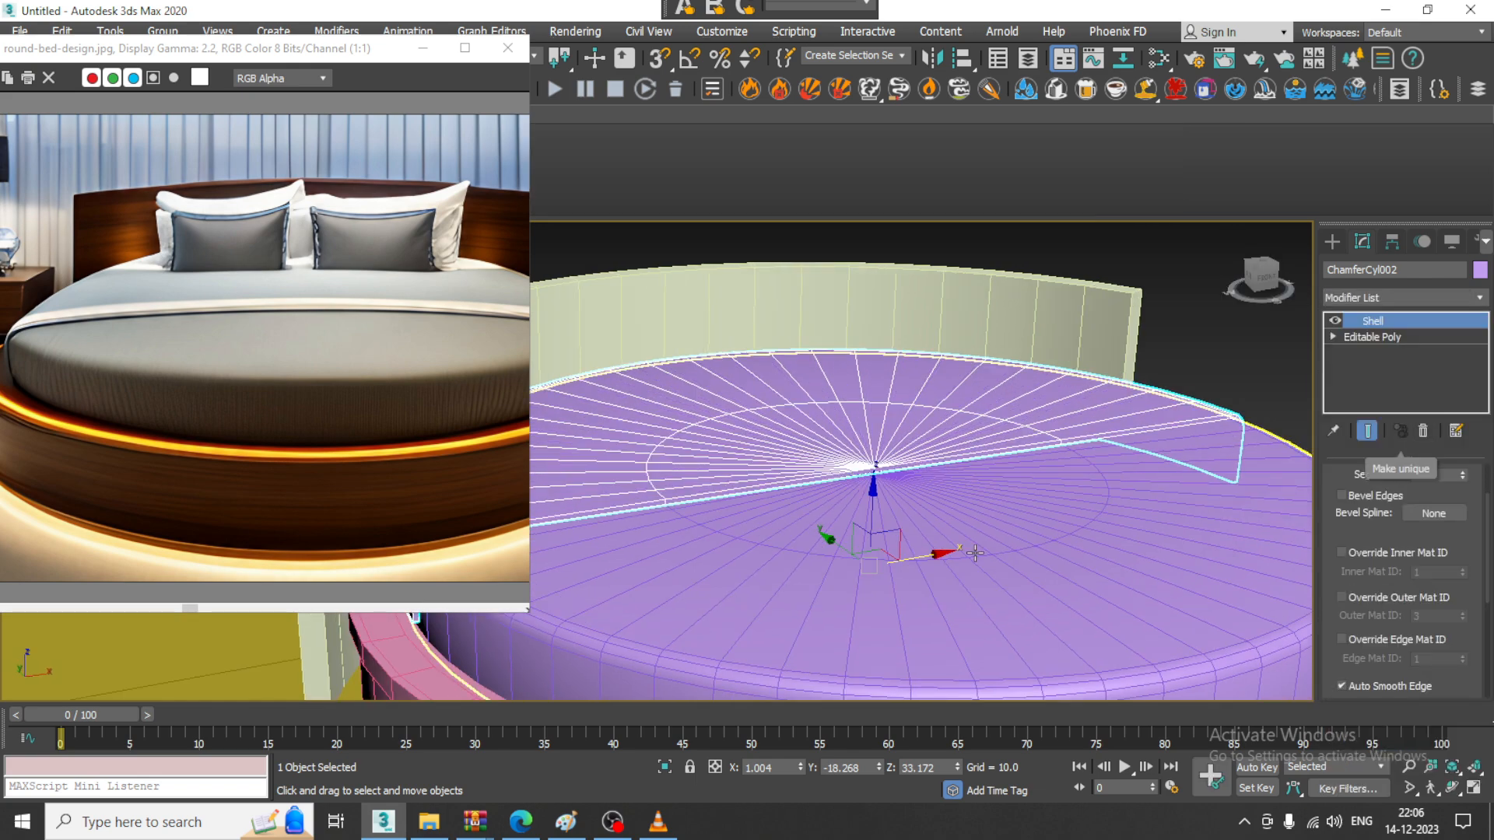
{"action": "middle_click_drag", "start_coordinate": [879, 551], "coordinate": [807, 537], "text": "alt"}
{"action": "scroll", "coordinate": [806, 537], "scroll_direction": "down", "scroll_amount": 3}
{"action": "middle_click_drag", "start_coordinate": [685, 516], "coordinate": [877, 463]}
{"action": "scroll", "coordinate": [832, 503], "scroll_direction": "up", "scroll_amount": 3}
Show the half-disc cover in the front view, switch off its Shell effect and expand its Editable Poly levels
{"action": "key", "text": "alt+w"}
{"action": "middle_click_drag", "start_coordinate": [879, 373], "coordinate": [827, 370]}
{"action": "key", "text": "alt+w"}
{"action": "middle_click_drag", "start_coordinate": [619, 421], "coordinate": [1248, 445]}
{"action": "left_click", "coordinate": [1335, 322]}
{"action": "middle_click_drag", "start_coordinate": [784, 418], "coordinate": [975, 456]}
{"action": "scroll", "coordinate": [1051, 437], "scroll_direction": "down", "scroll_amount": 3}
{"action": "left_click", "coordinate": [1332, 337]}
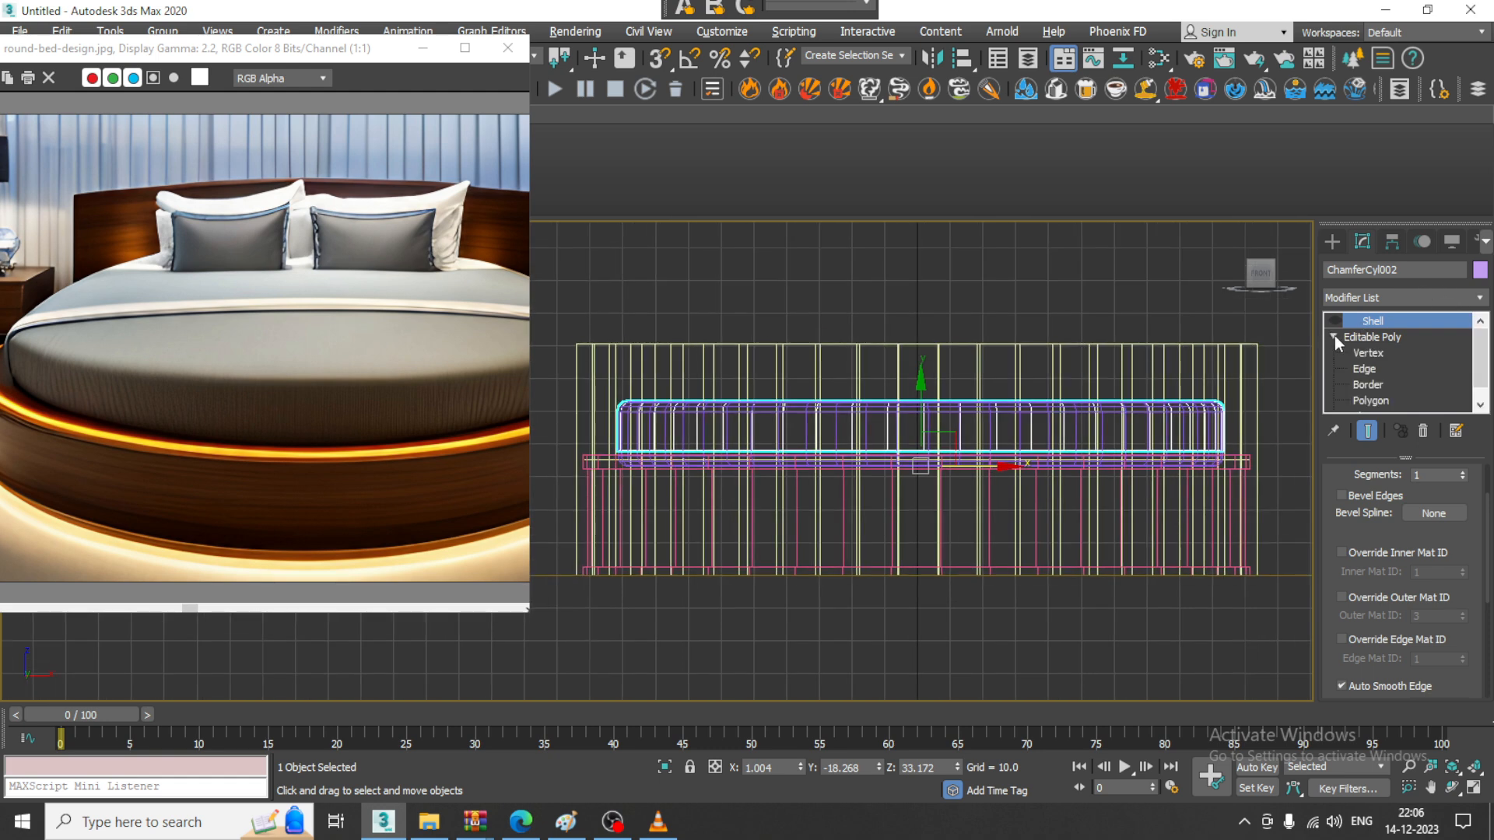
Move the cover's bottom edge vertices down to the mattress's lower edge and switch the Shell effect back on
{"action": "left_click", "coordinate": [1368, 352]}
{"action": "scroll", "coordinate": [784, 436], "scroll_direction": "up", "scroll_amount": 2}
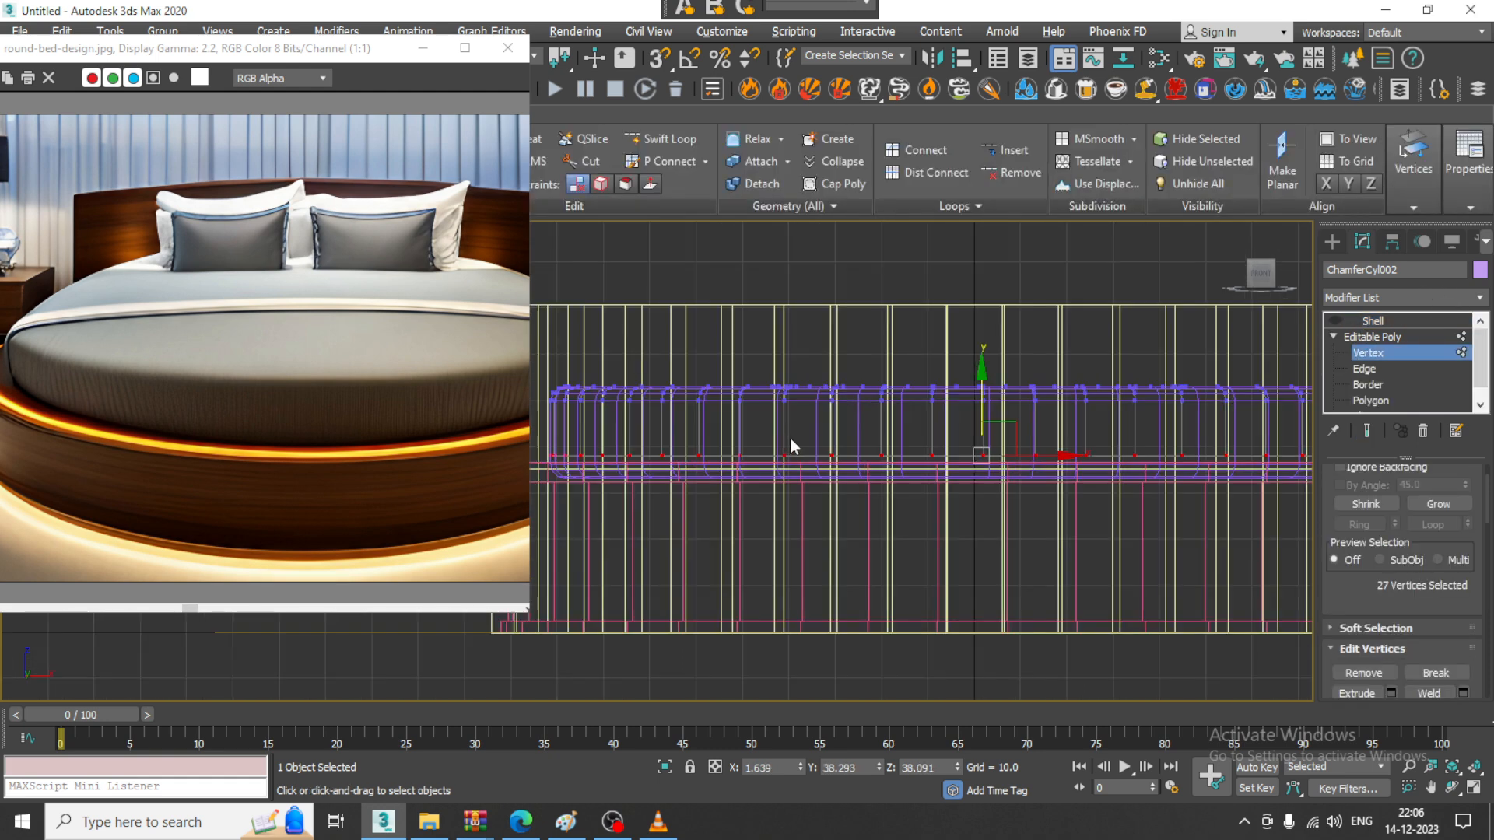
{"action": "middle_click_drag", "start_coordinate": [941, 434], "coordinate": [1016, 435]}
{"action": "left_click_drag", "start_coordinate": [1061, 405], "coordinate": [1066, 442]}
{"action": "left_click", "coordinate": [1412, 324]}
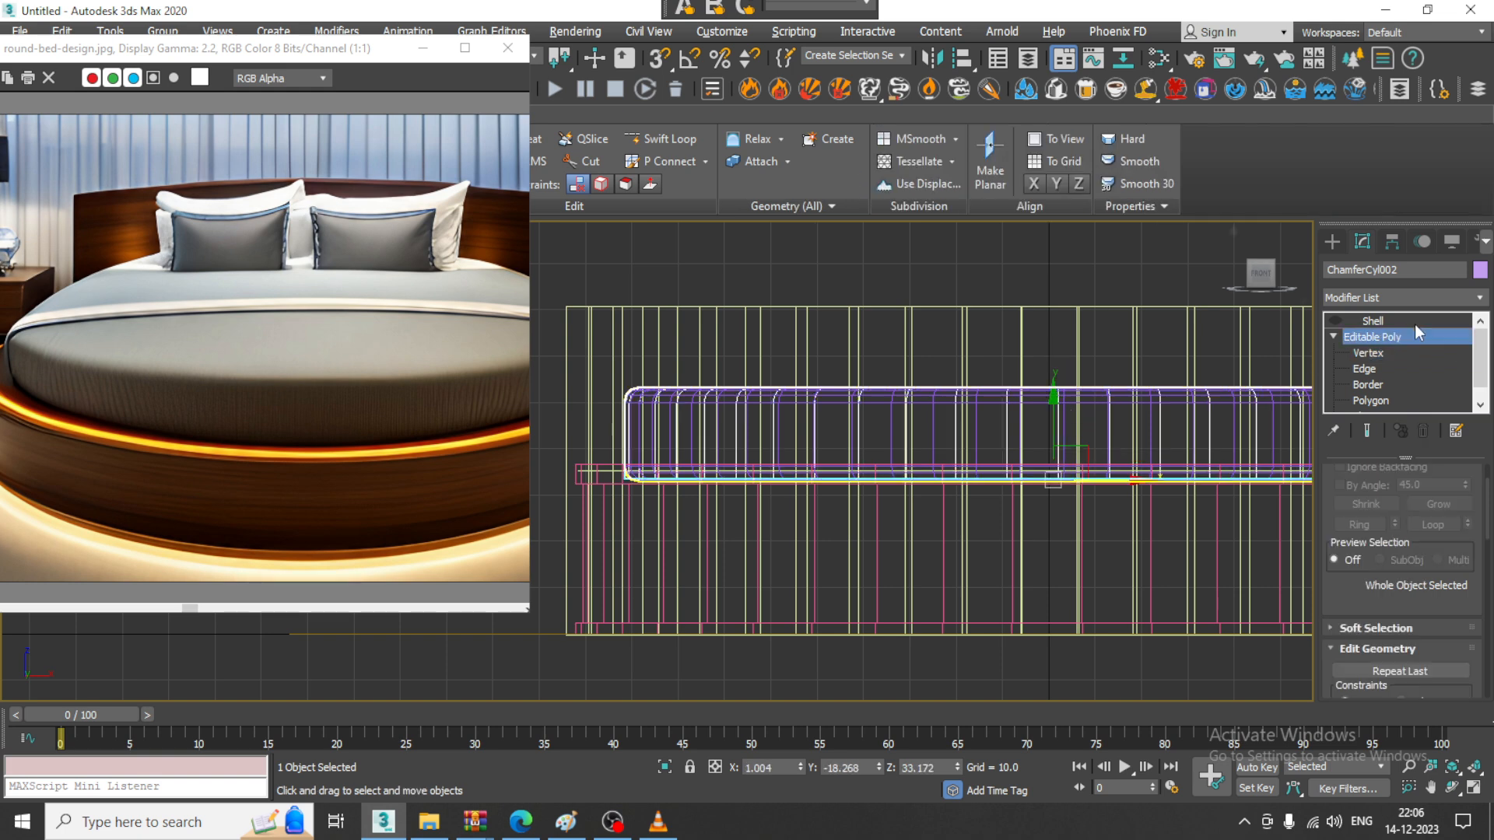
{"action": "left_click", "coordinate": [1335, 320]}
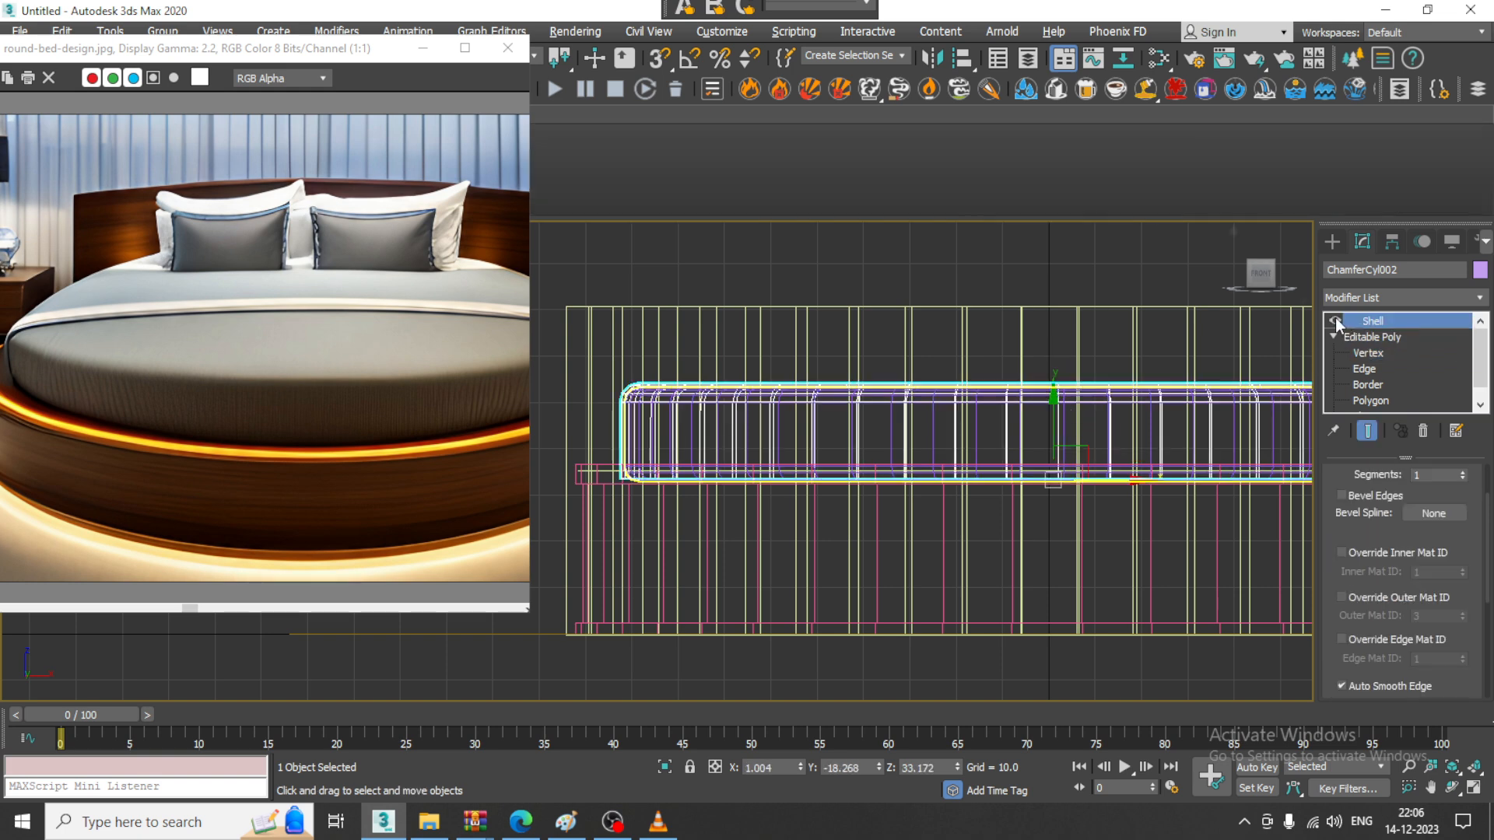
Increase the Shell's outer amount on the cover to 1.14 in the perspective view
{"action": "key", "text": "alt+w"}
{"action": "middle_click", "coordinate": [937, 497]}
{"action": "key", "text": "alt+w"}
{"action": "middle_click_drag", "start_coordinate": [937, 497], "coordinate": [1266, 426], "text": "alt"}
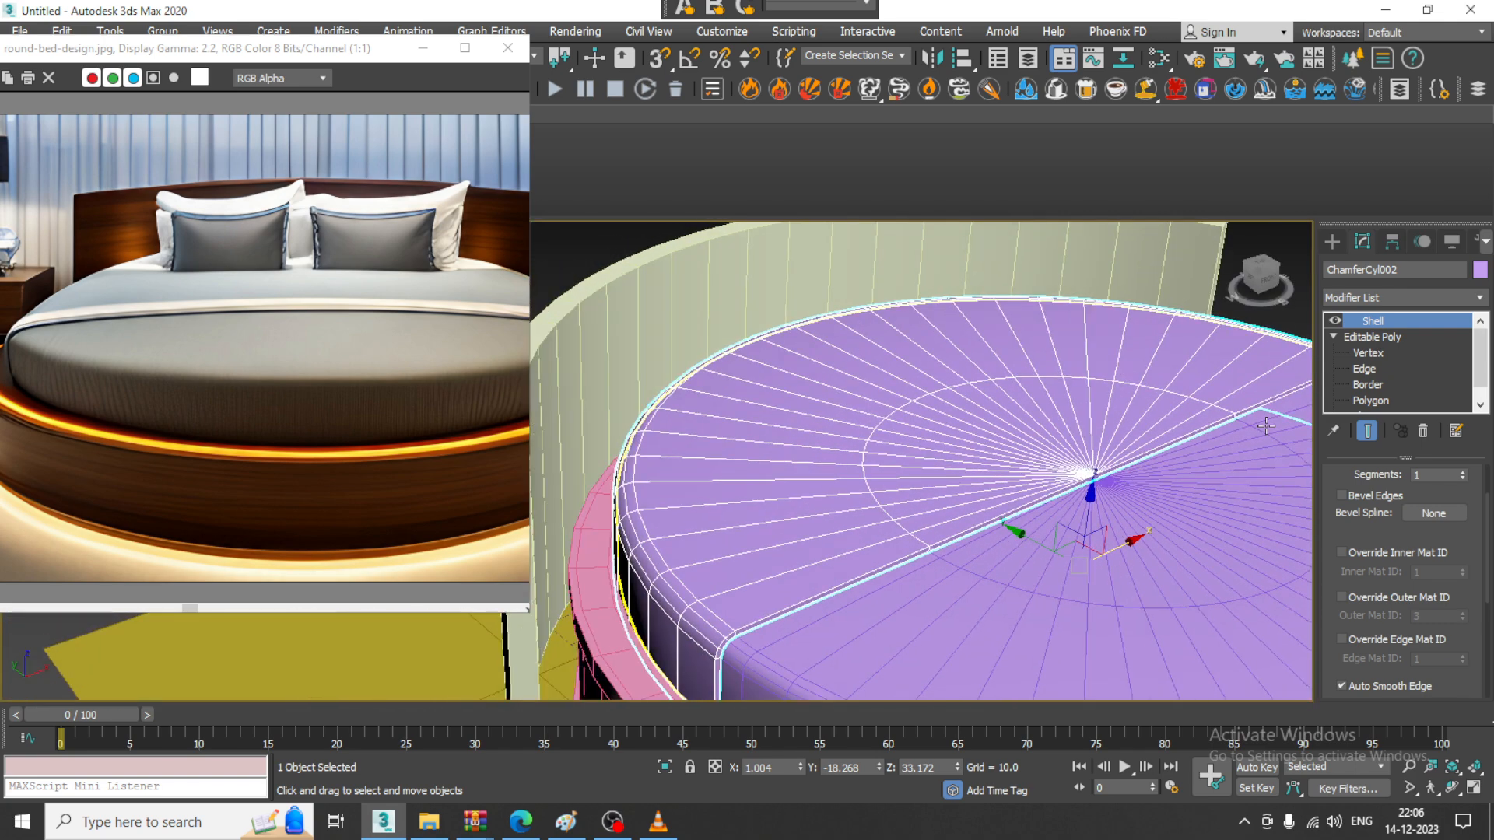
{"action": "left_click_drag", "start_coordinate": [1452, 537], "coordinate": [1443, 686]}
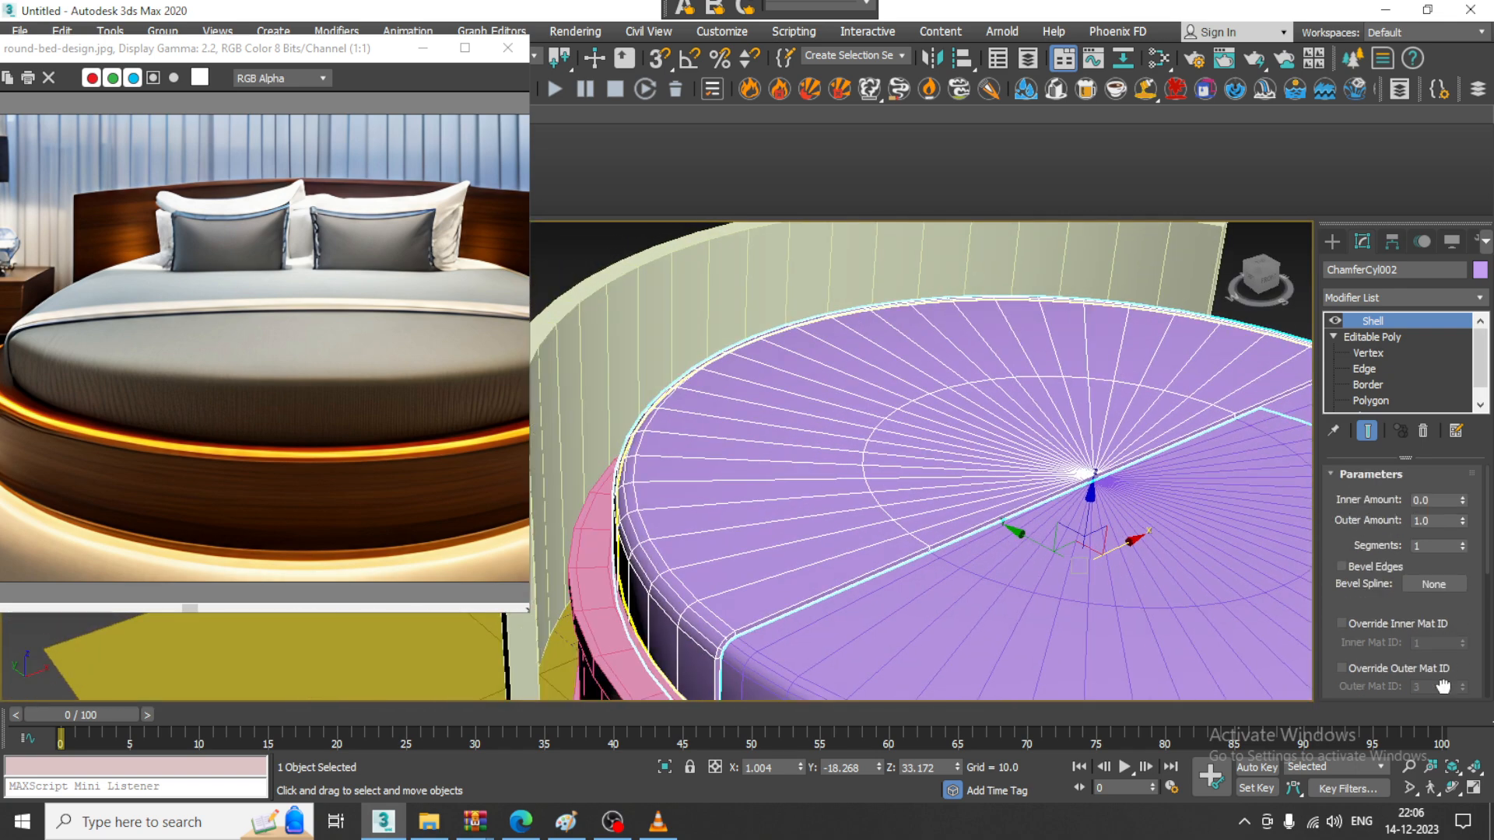
{"action": "left_click_drag", "start_coordinate": [1465, 523], "coordinate": [1460, 506]}
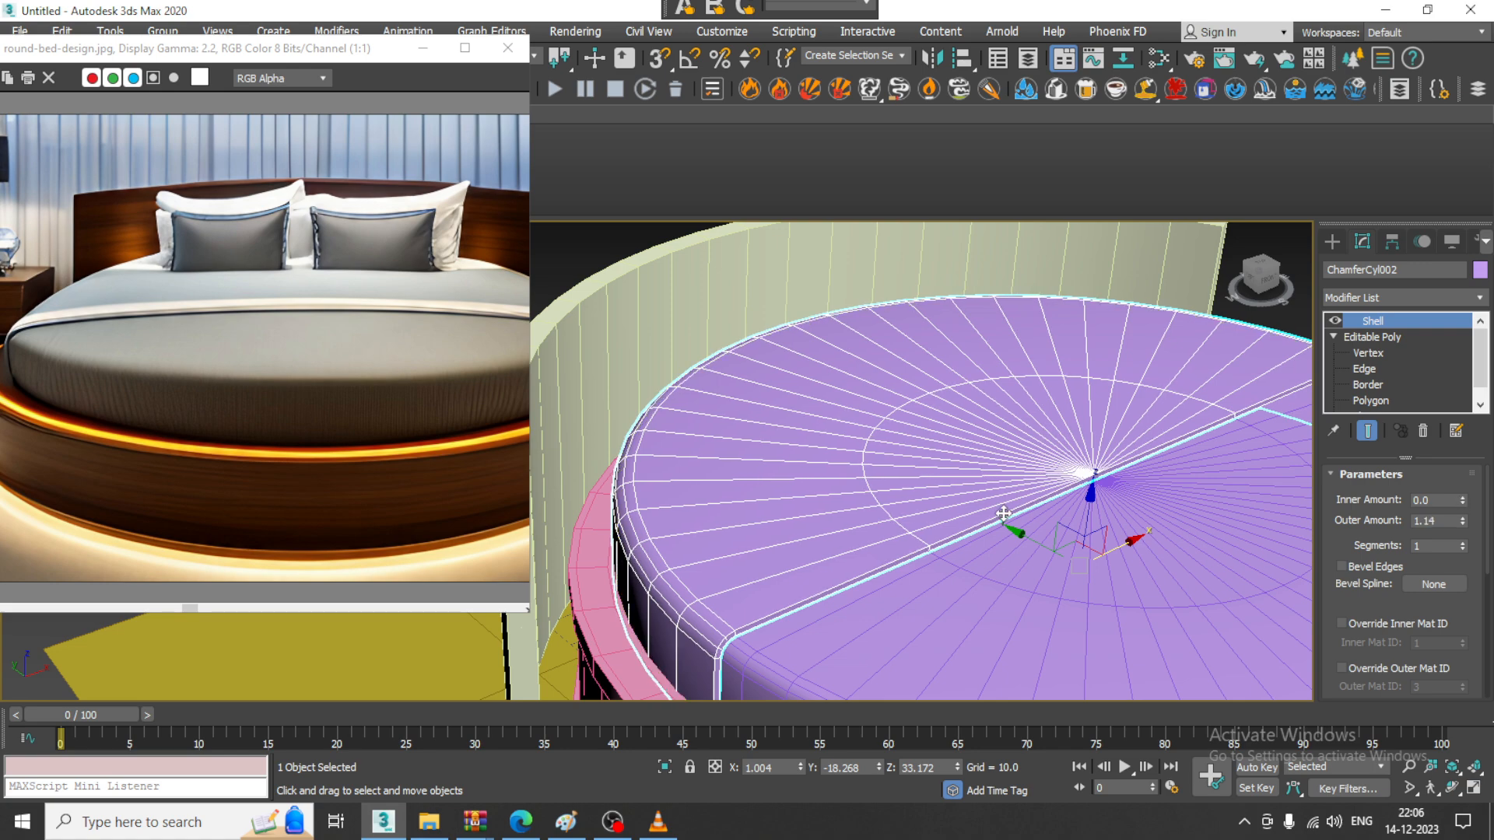
{"action": "scroll", "coordinate": [863, 431], "scroll_direction": "down", "scroll_amount": 6}
{"action": "scroll", "coordinate": [863, 431], "scroll_direction": "up", "scroll_amount": 3}
{"action": "middle_click_drag", "start_coordinate": [863, 431], "coordinate": [904, 440], "text": "alt"}
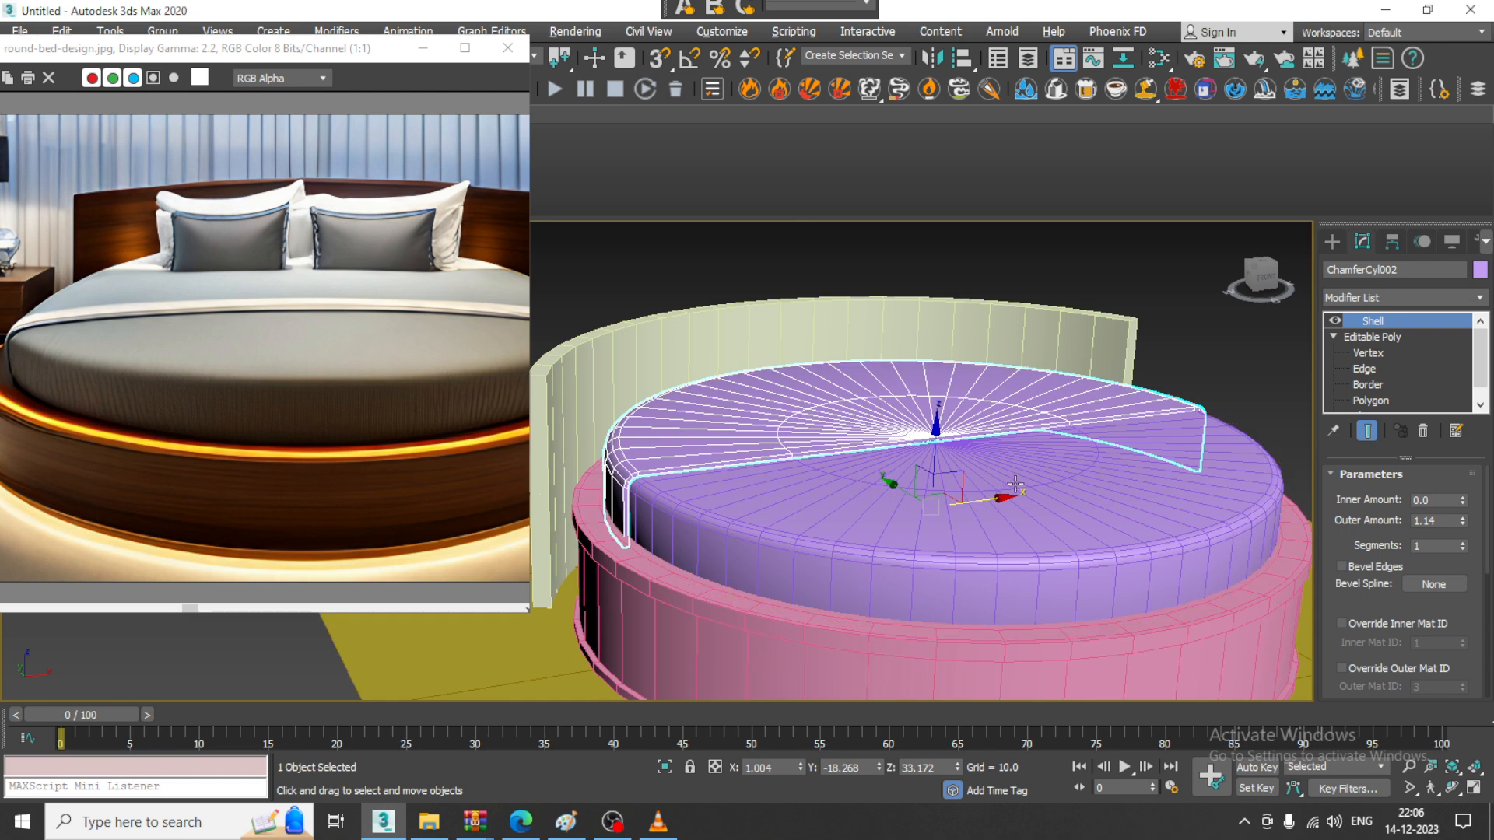
{"action": "middle_click_drag", "start_coordinate": [1015, 484], "coordinate": [1027, 499], "text": "alt"}
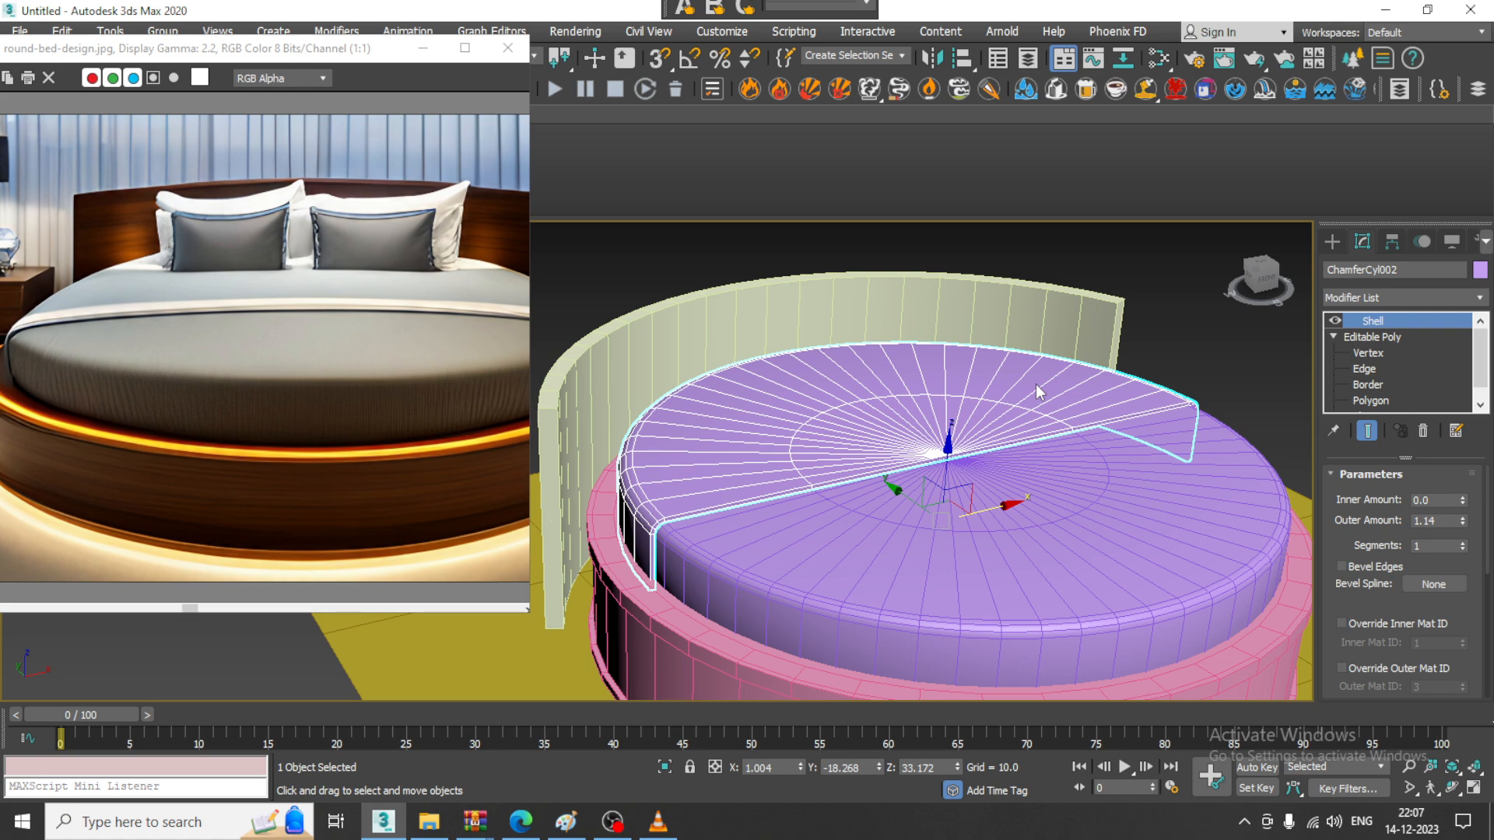
Isolate the round mattress and convert it to an Editable Poly
{"action": "left_click", "coordinate": [1056, 502]}
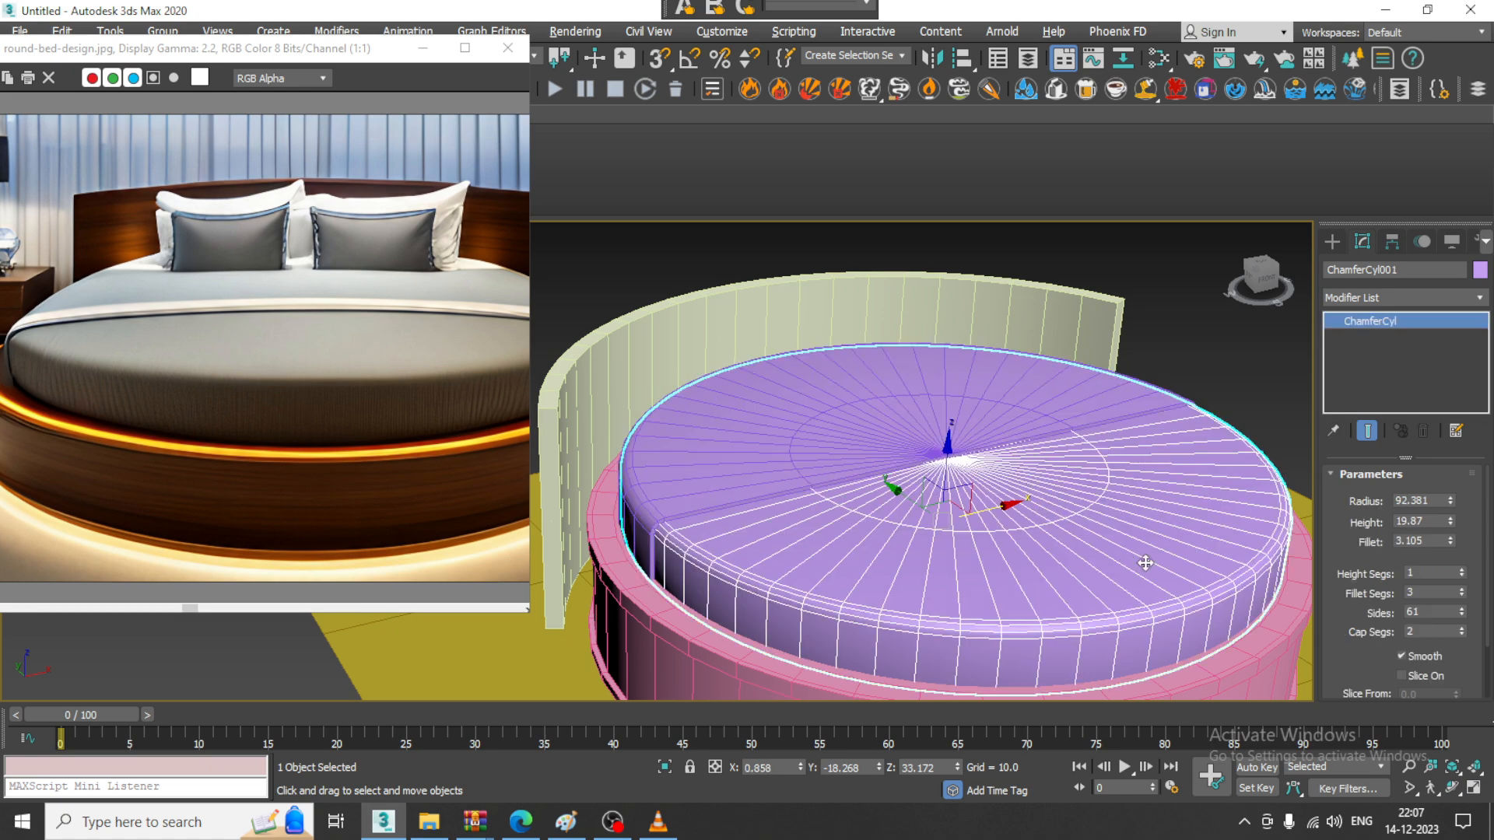
{"action": "key", "text": "alt+q"}
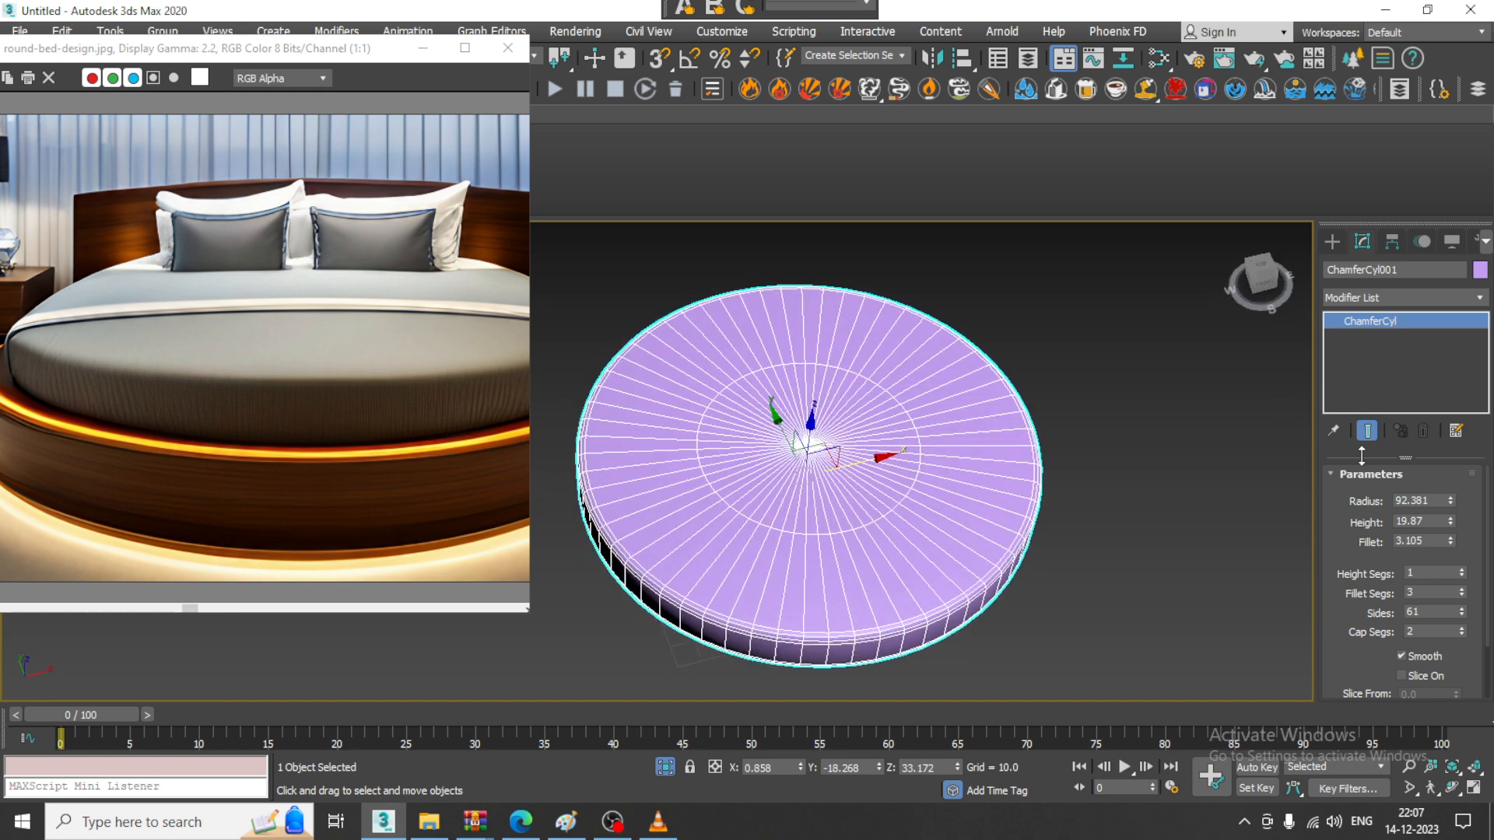
{"action": "right_click", "coordinate": [778, 423]}
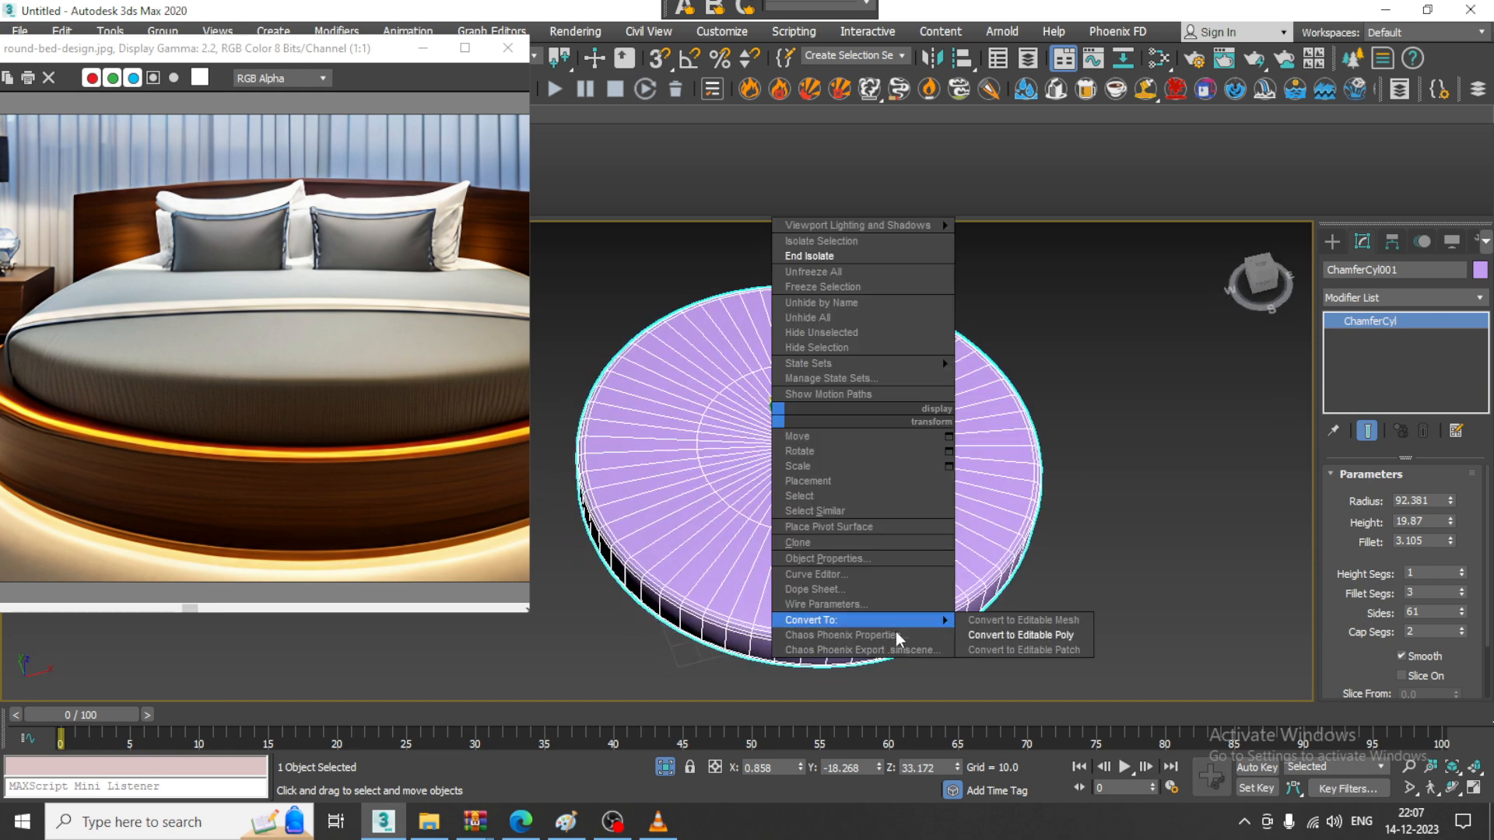
{"action": "left_click", "coordinate": [1032, 635]}
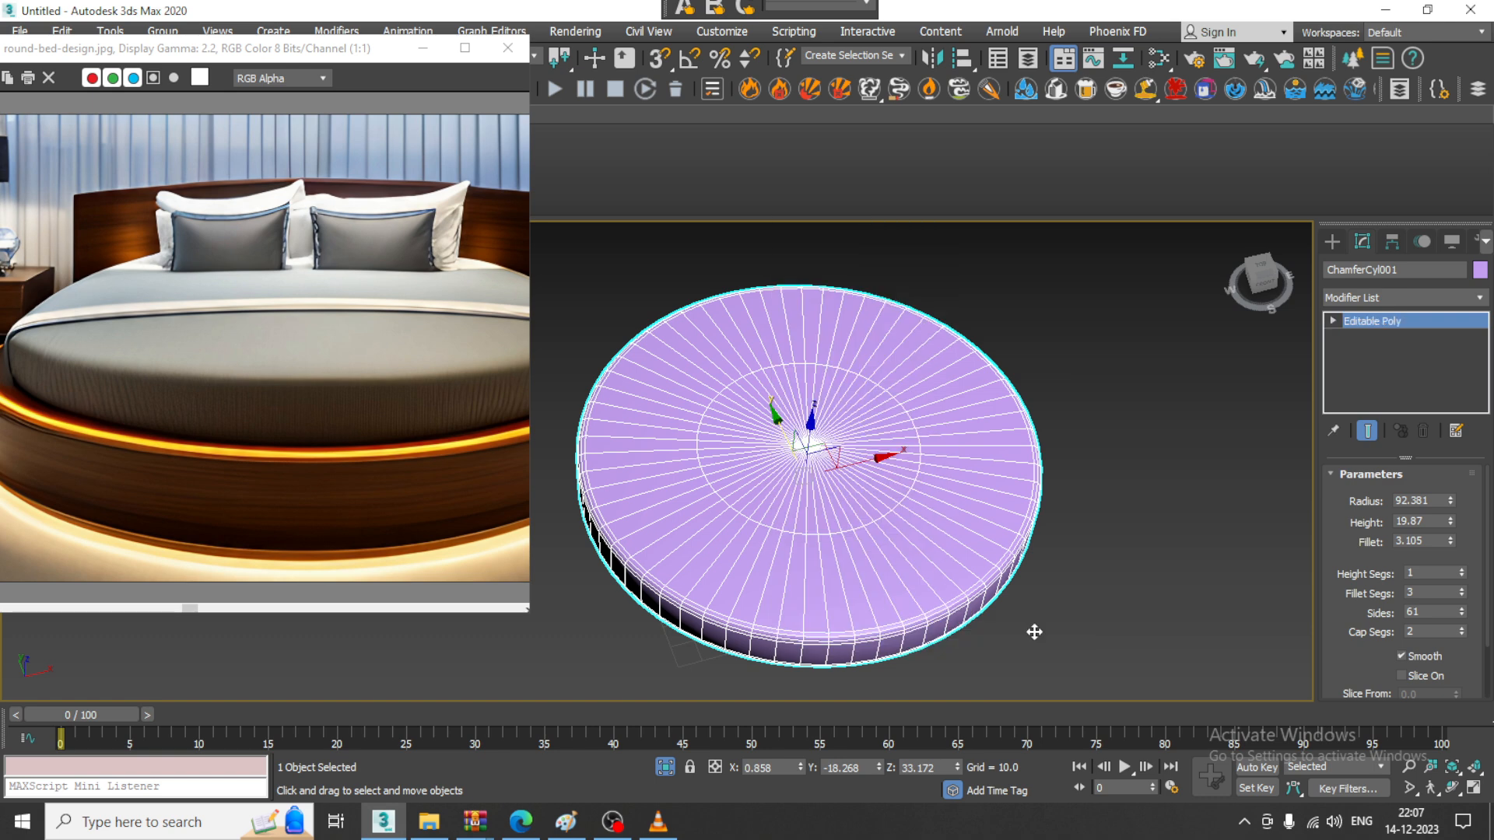
Save the scene as "round bed" in the December 2023 folder on drive D
{"action": "left_click", "coordinate": [21, 32]}
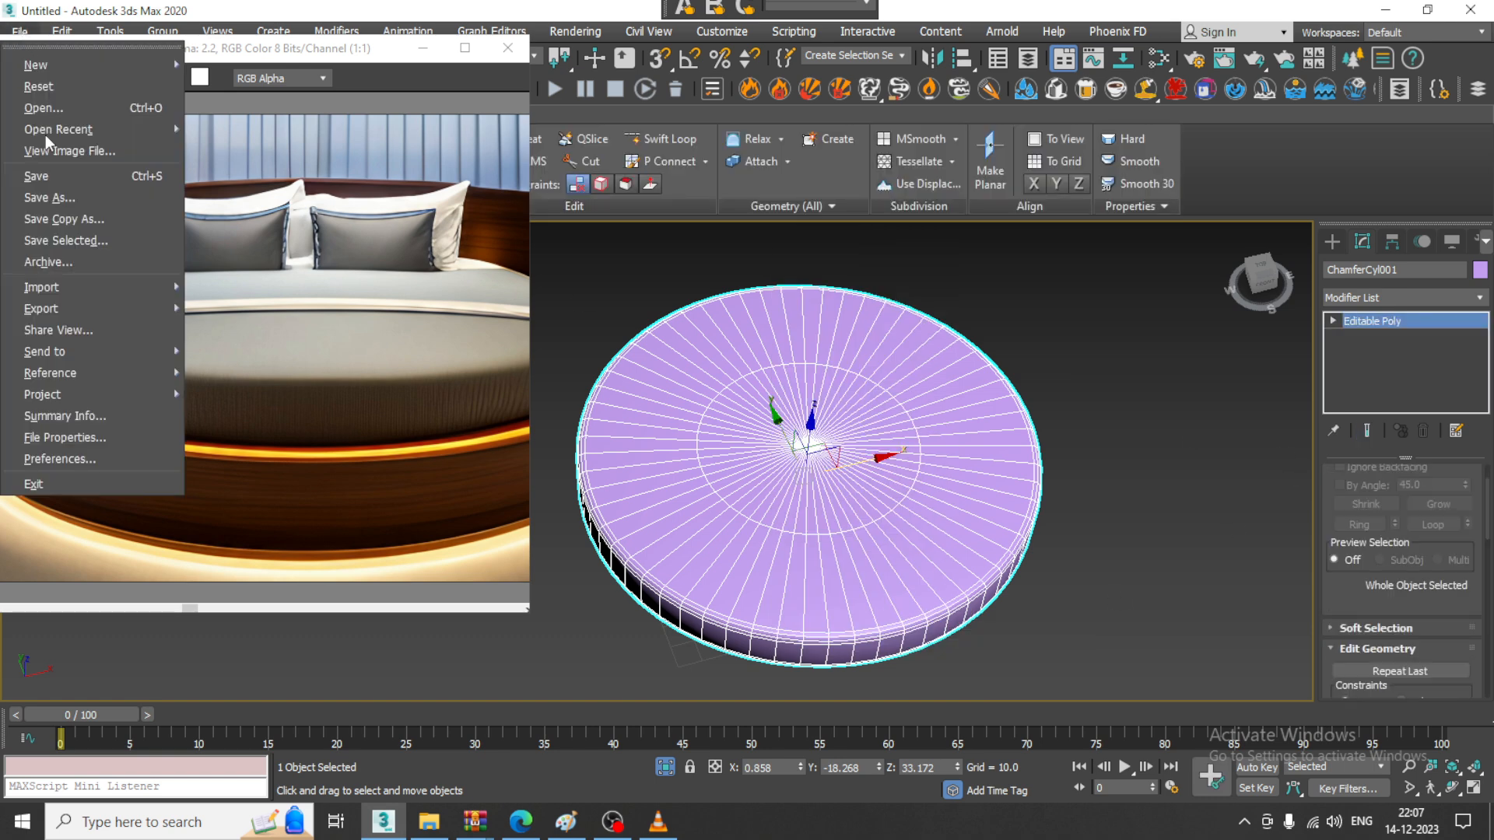
{"action": "left_click", "coordinate": [84, 194]}
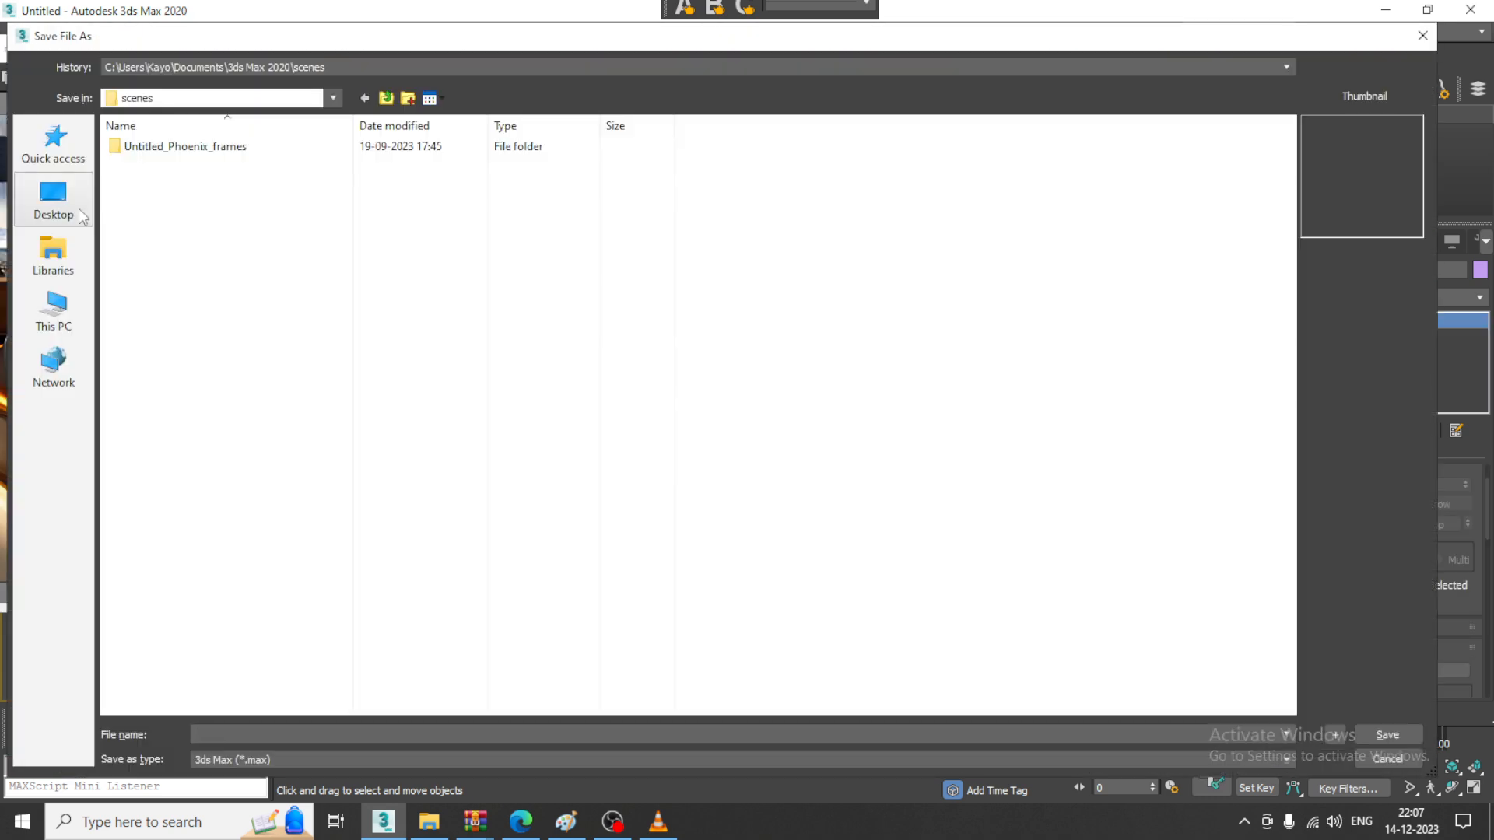
{"action": "left_click", "coordinate": [54, 311]}
{"action": "left_click", "coordinate": [426, 277]}
{"action": "double_click", "coordinate": [425, 272]}
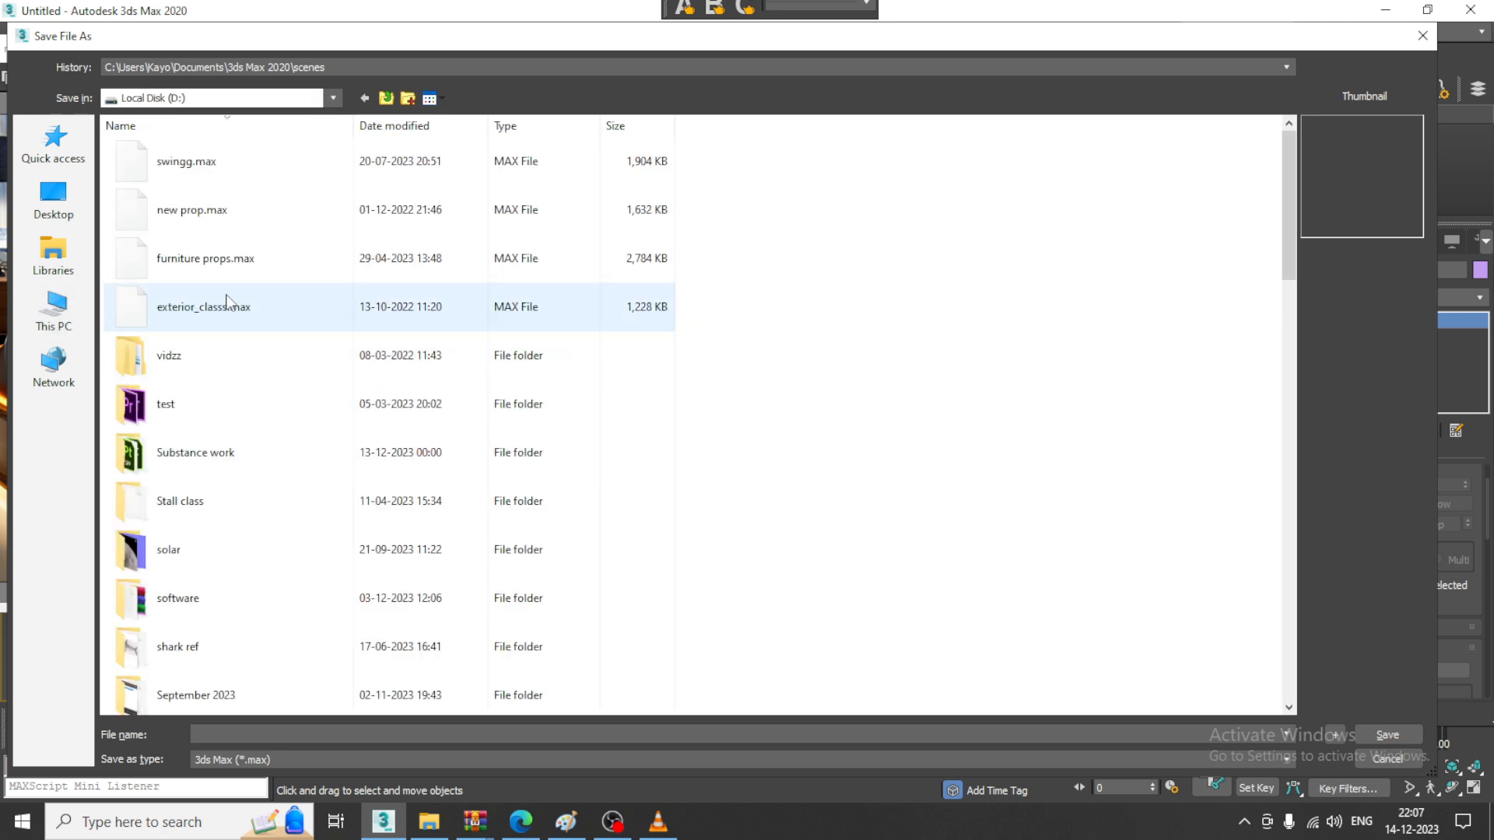
{"action": "left_click", "coordinate": [209, 356]}
{"action": "key", "text": "d"}
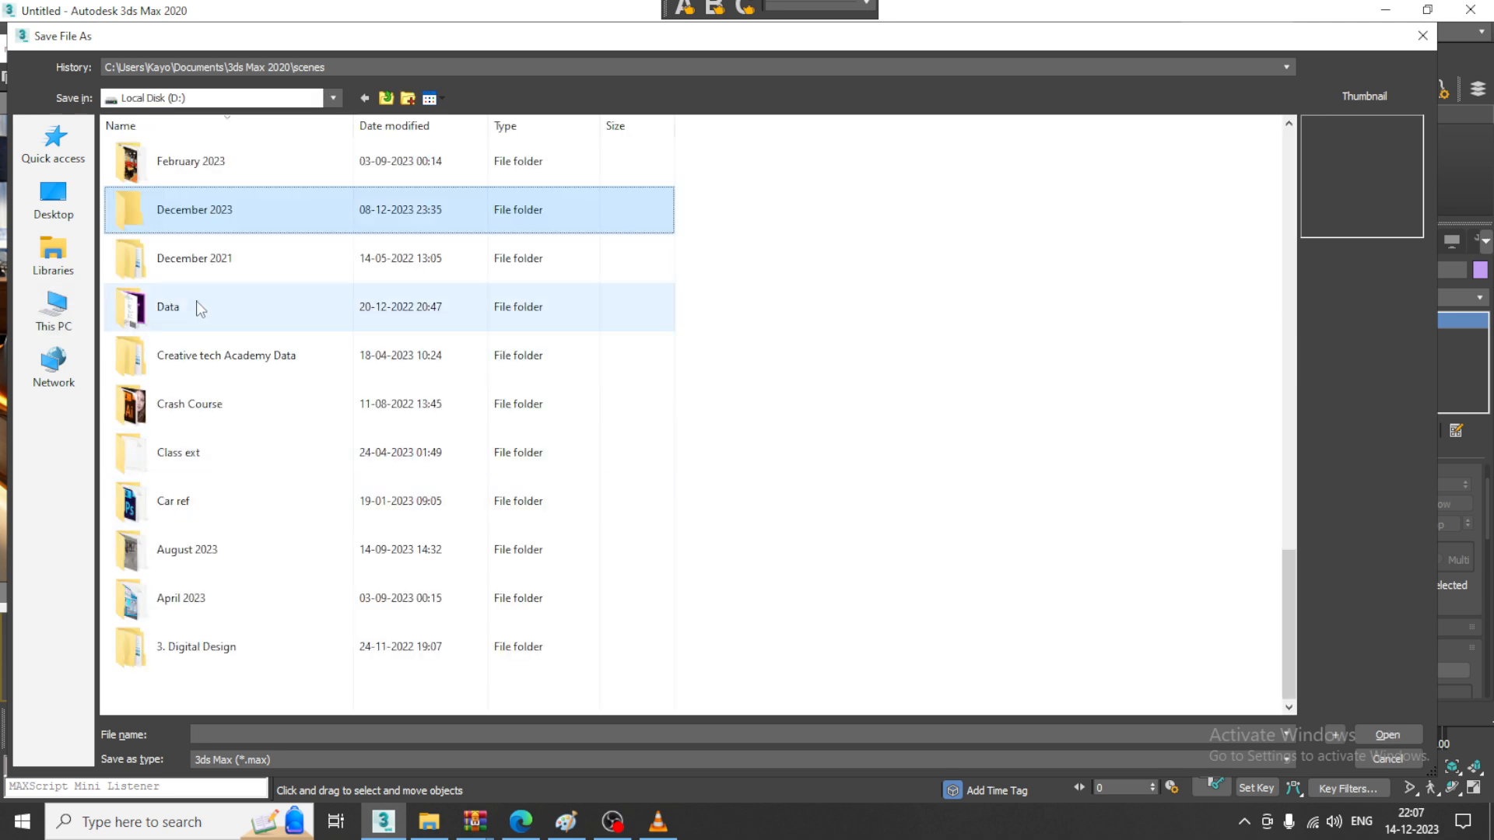
{"action": "double_click", "coordinate": [245, 215]}
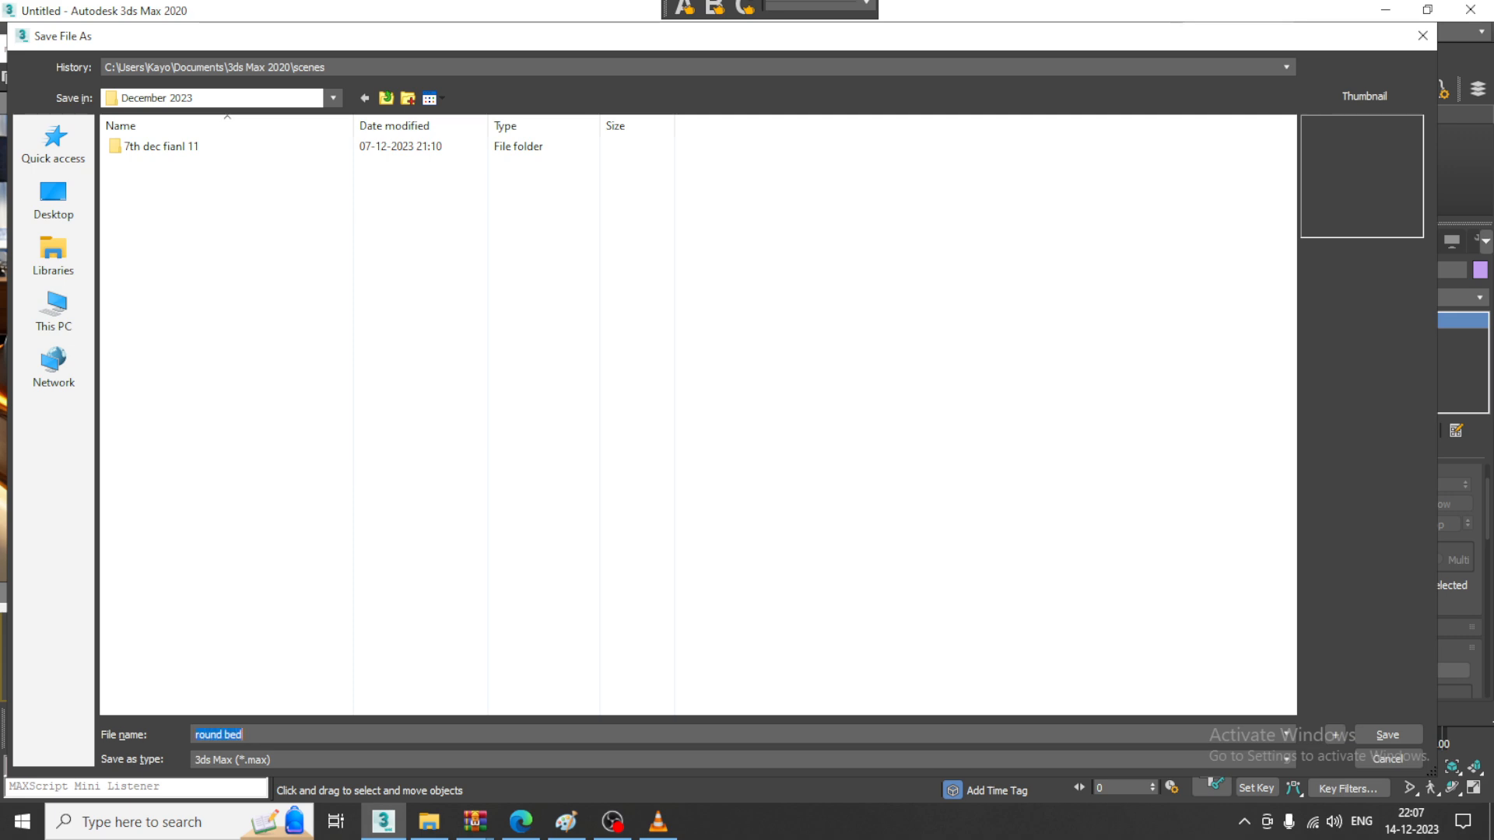
{"action": "key", "text": "Return"}
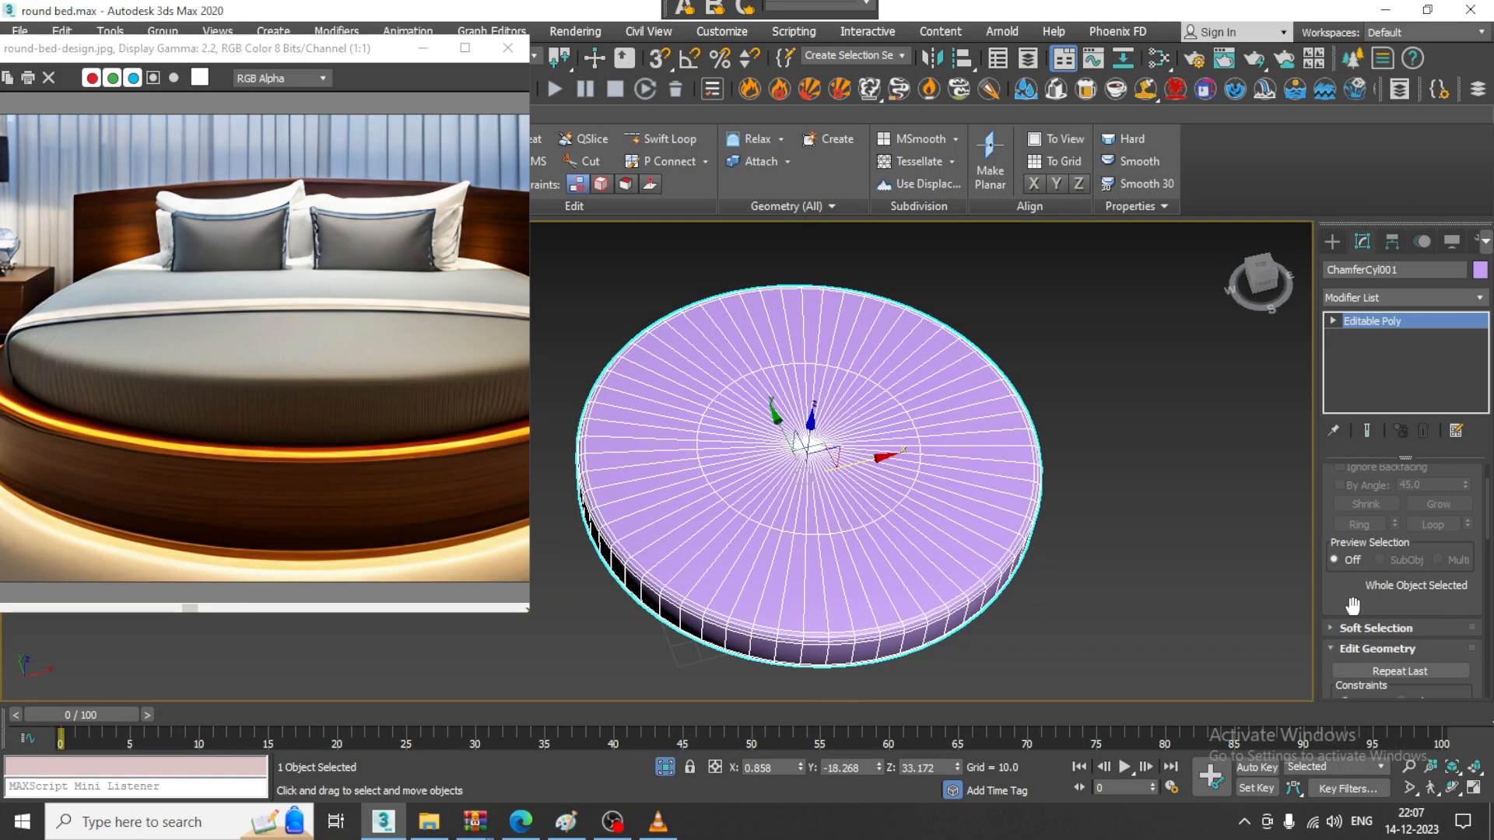
Add an FFD(cyl) modifier to the isolated mattress
{"action": "left_click_drag", "start_coordinate": [1352, 605], "coordinate": [1352, 756]}
{"action": "left_click", "coordinate": [1416, 300]}
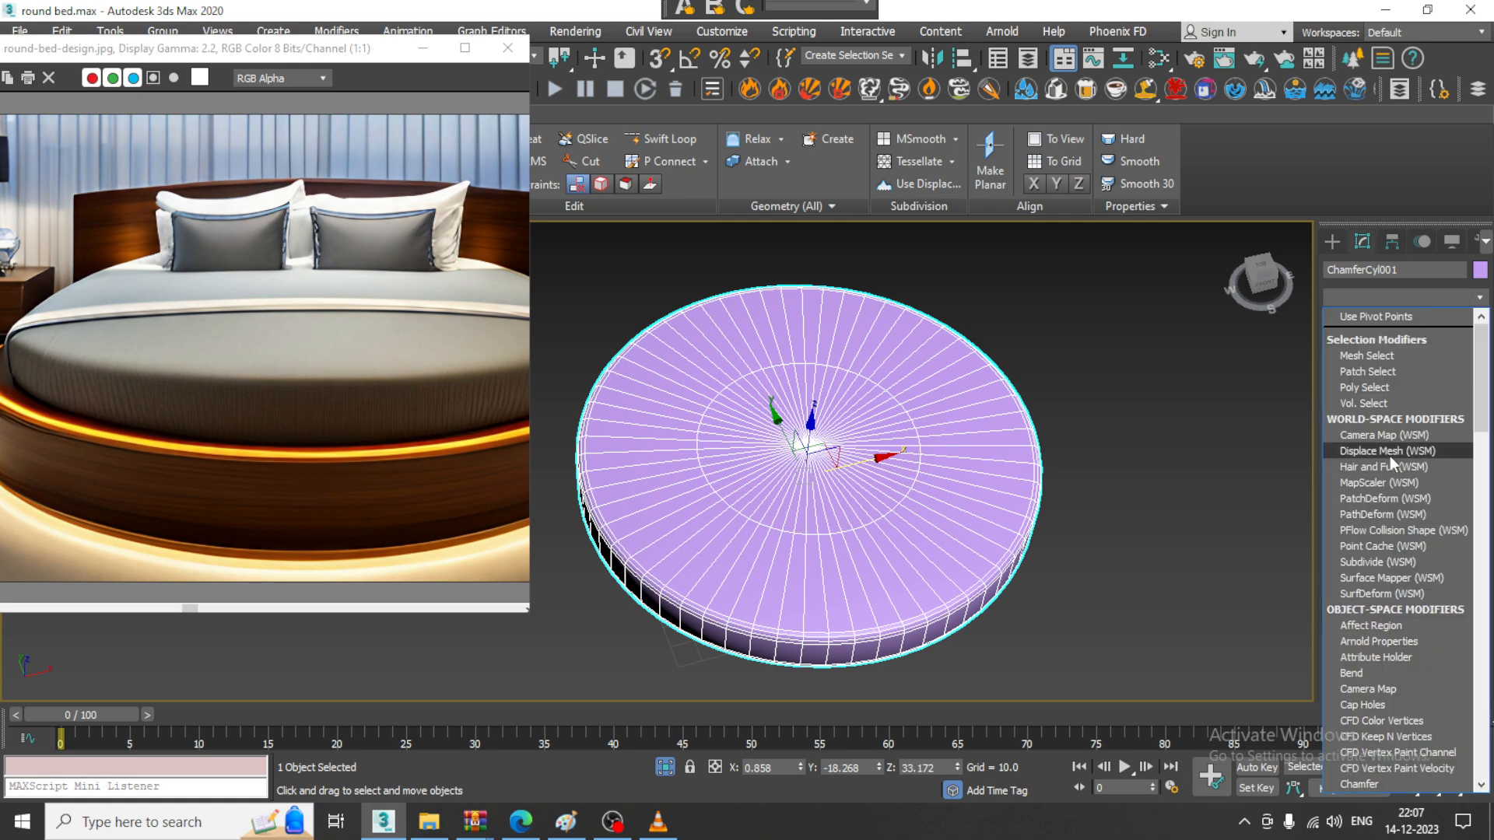
{"action": "scroll", "coordinate": [1393, 456], "scroll_direction": "down", "scroll_amount": 14}
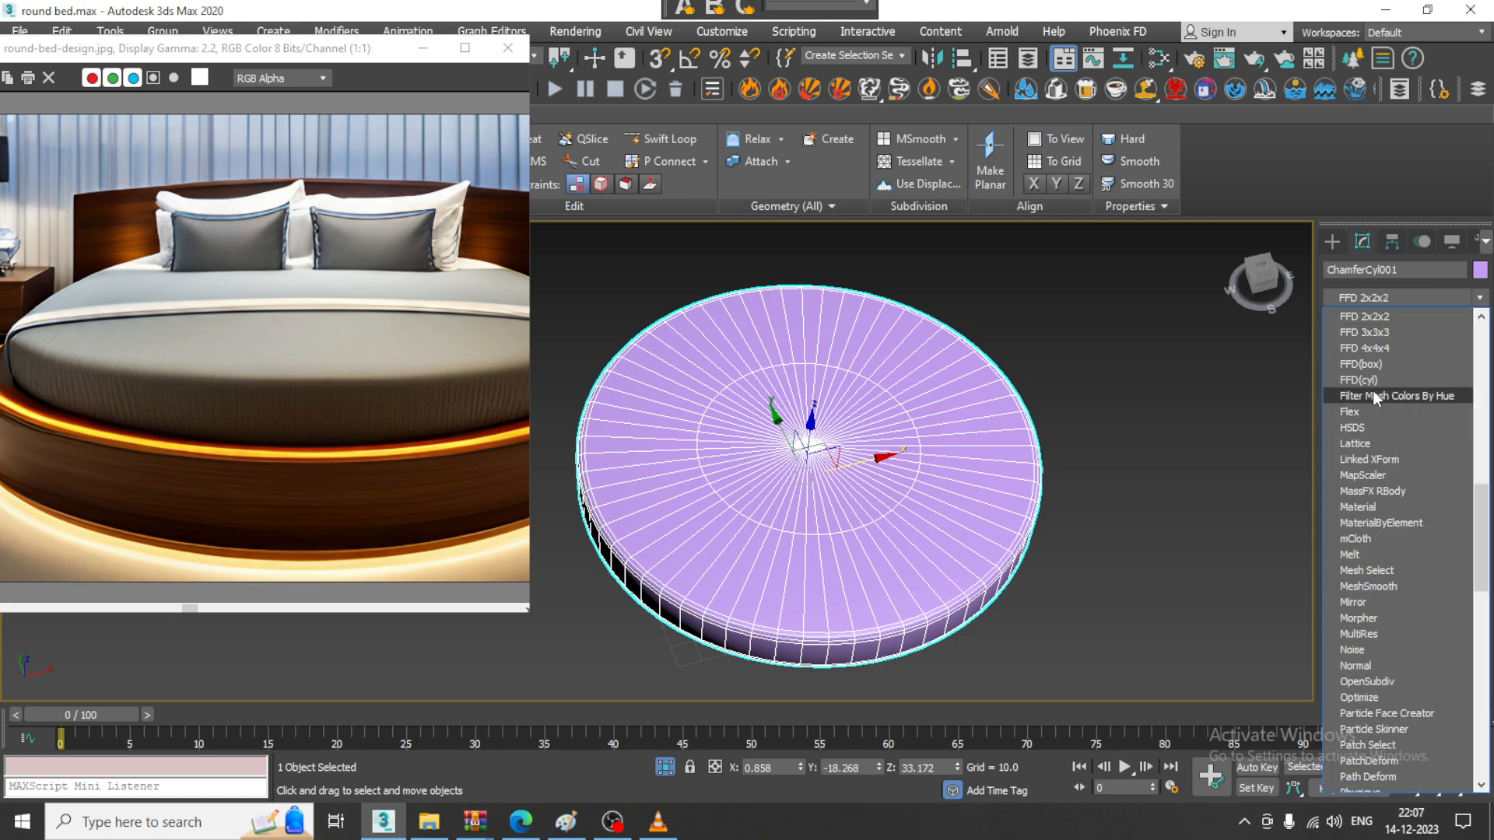
{"action": "left_click", "coordinate": [1374, 387]}
{"action": "middle_click_drag", "start_coordinate": [674, 382], "coordinate": [741, 369], "text": "alt"}
{"action": "middle_click_drag", "start_coordinate": [740, 370], "coordinate": [805, 459], "text": "alt"}
{"action": "scroll", "coordinate": [746, 362], "scroll_direction": "up", "scroll_amount": 3}
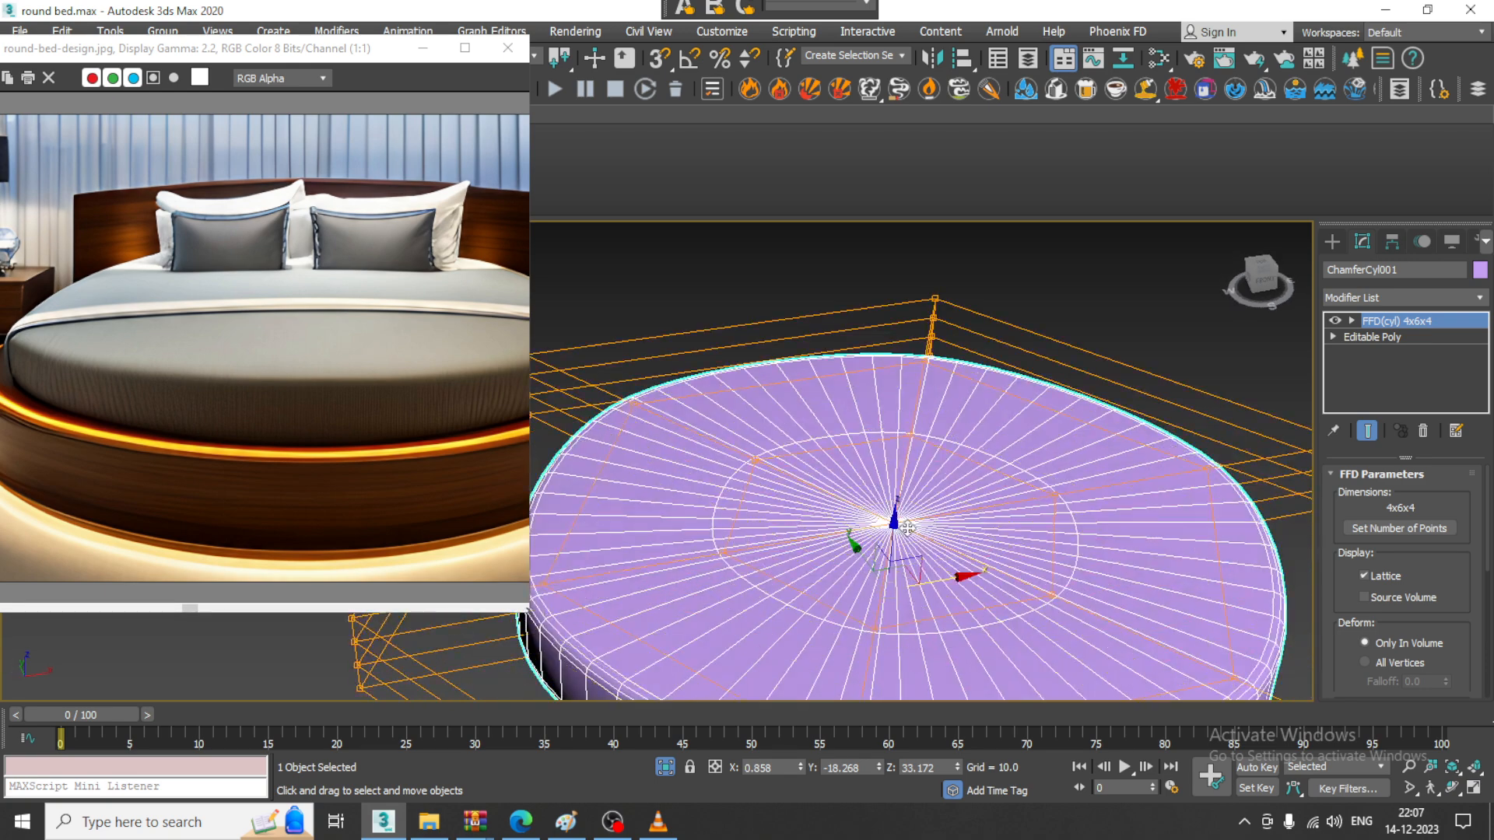
Select the centre and inner ring control points of the mattress's FFD lattice in the top view
{"action": "key", "text": "1"}
{"action": "key", "text": "alt+w"}
{"action": "middle_click", "coordinate": [604, 373]}
{"action": "key", "text": "alt+w"}
{"action": "middle_click_drag", "start_coordinate": [684, 337], "coordinate": [1058, 363]}
{"action": "scroll", "coordinate": [711, 387], "scroll_direction": "up", "scroll_amount": 2}
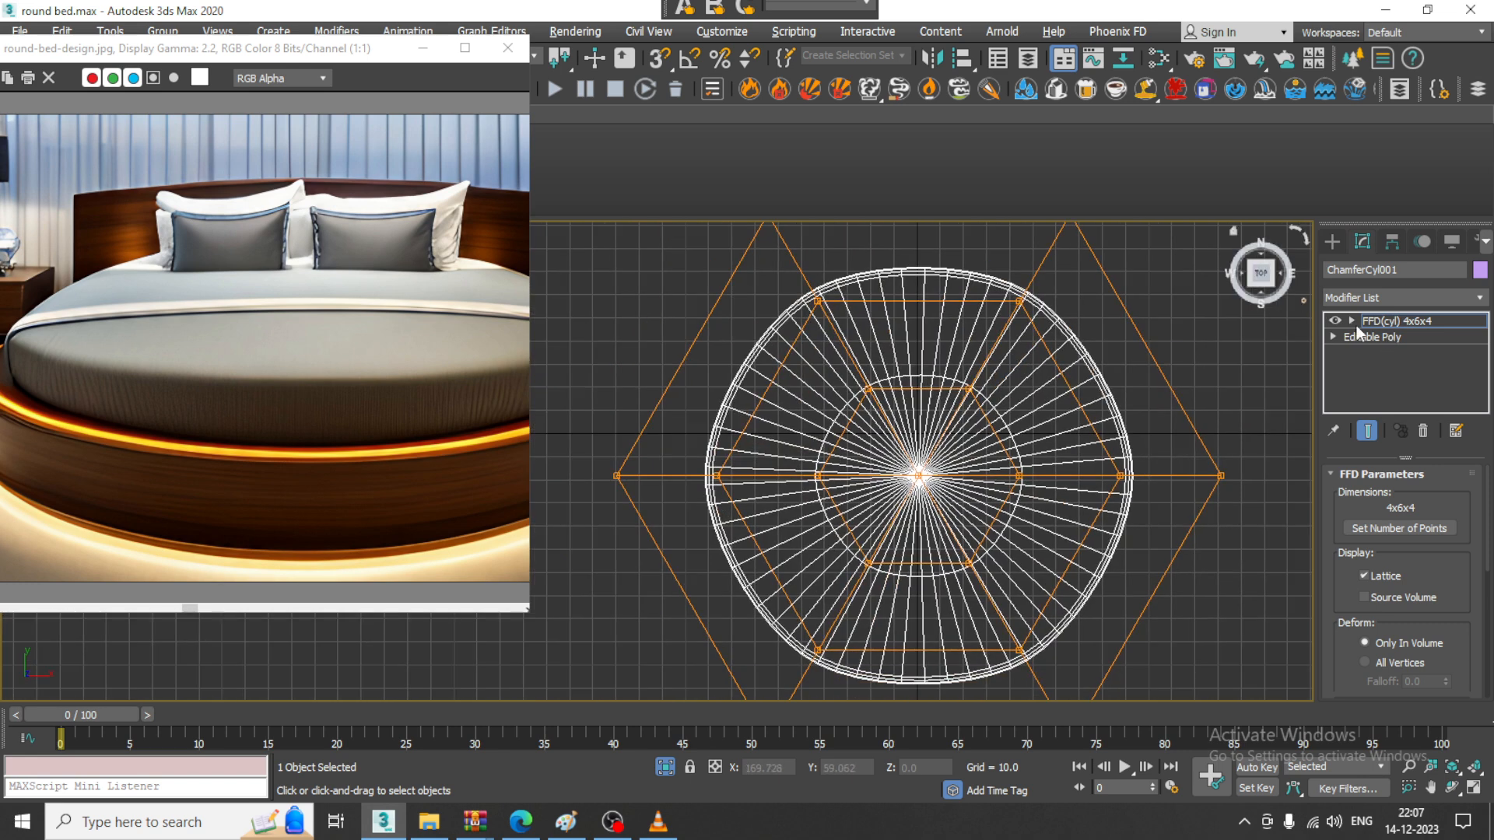
{"action": "left_click", "coordinate": [1352, 320]}
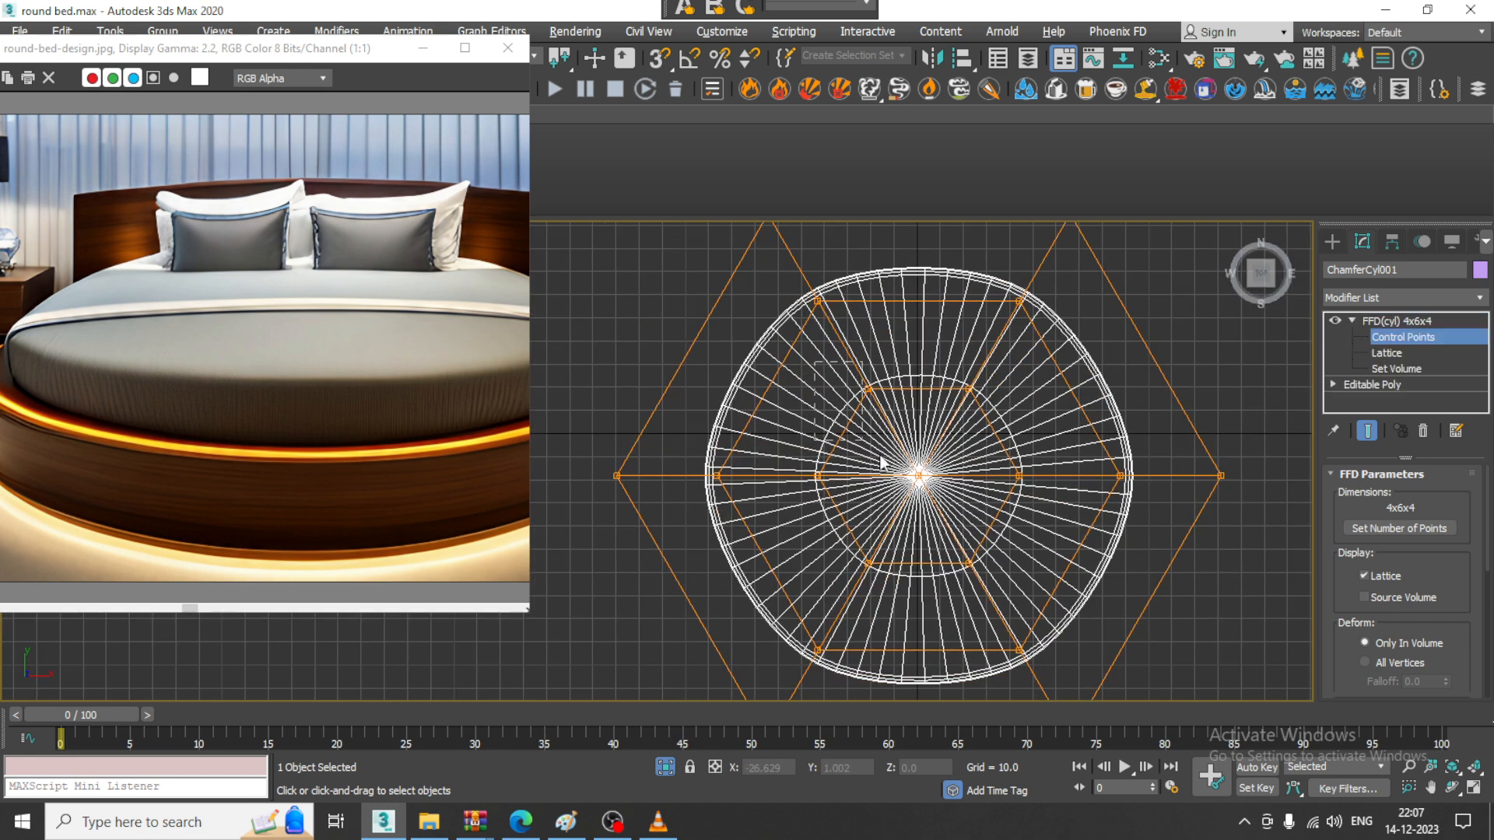
{"action": "left_click_drag", "start_coordinate": [1026, 570], "coordinate": [1029, 573]}
Raise the selected FFD control points along Z to about 53 in the front view, doming the mattress
{"action": "key", "text": "alt+w"}
{"action": "middle_click", "coordinate": [1052, 369]}
{"action": "key", "text": "alt+w"}
{"action": "scroll", "coordinate": [967, 386], "scroll_direction": "down", "scroll_amount": 5}
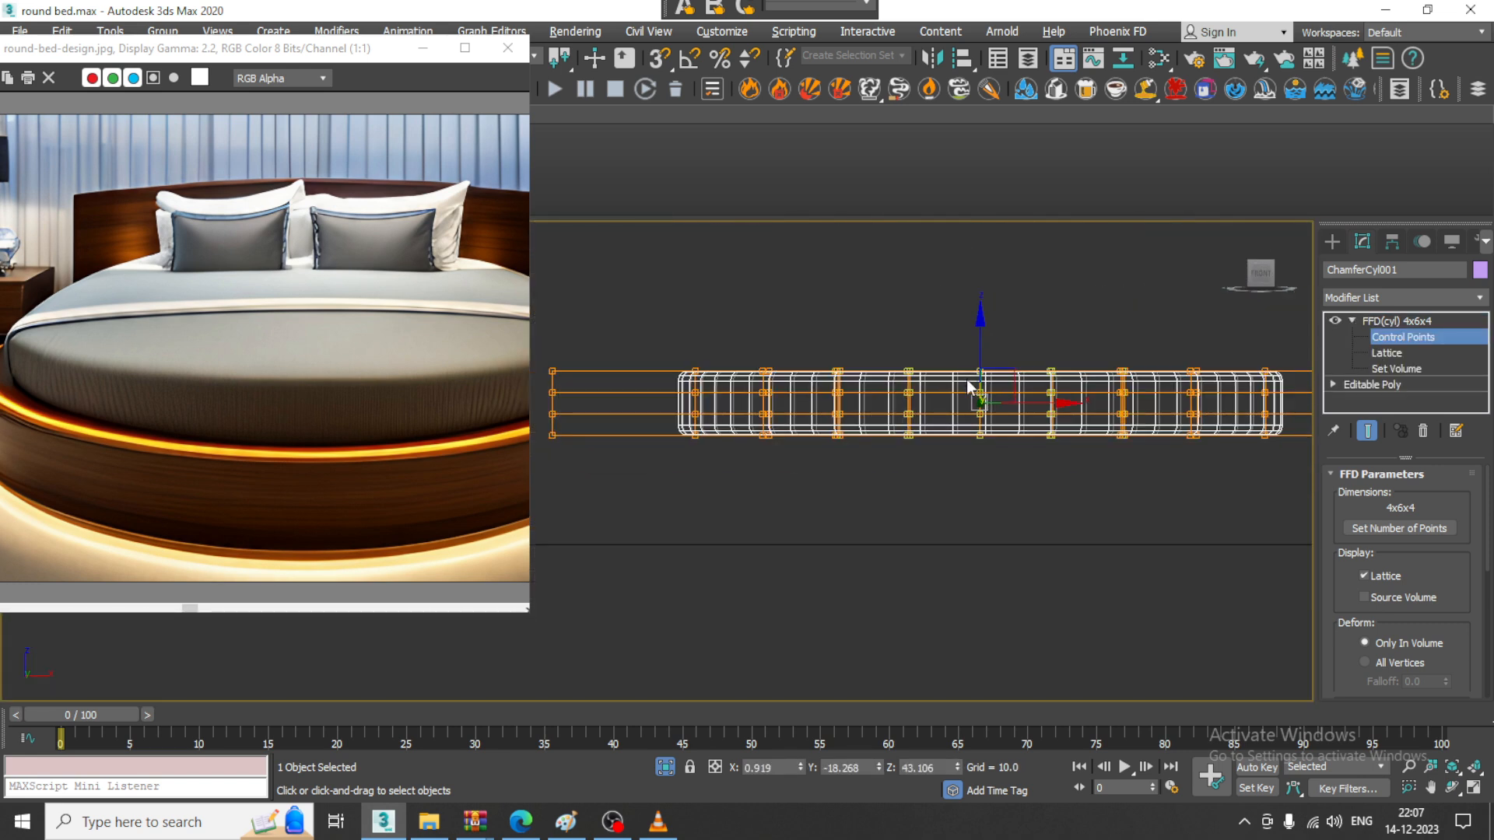
{"action": "middle_click_drag", "start_coordinate": [936, 399], "coordinate": [938, 408]}
{"action": "left_click_drag", "start_coordinate": [1312, 402], "coordinate": [1319, 400]}
Raise the central FFD control points about 3.7 further along Z in the perspective view and undo the last extra adjustment
{"action": "key", "text": "alt+w"}
{"action": "middle_click", "coordinate": [1127, 554]}
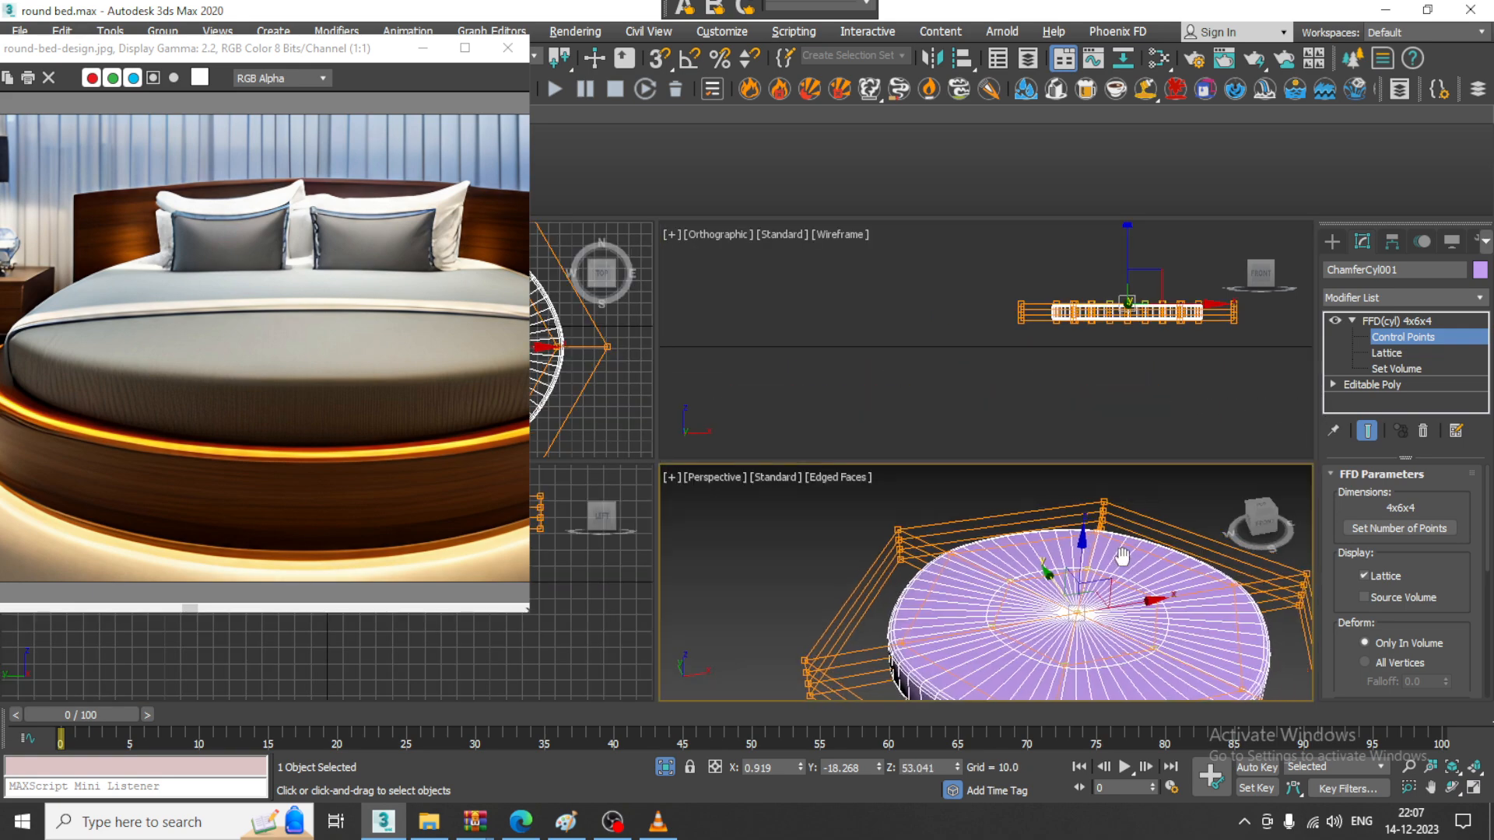
{"action": "key", "text": "alt+w"}
{"action": "middle_click_drag", "start_coordinate": [1019, 506], "coordinate": [834, 464], "text": "alt"}
{"action": "left_click_drag", "start_coordinate": [826, 459], "coordinate": [826, 447]}
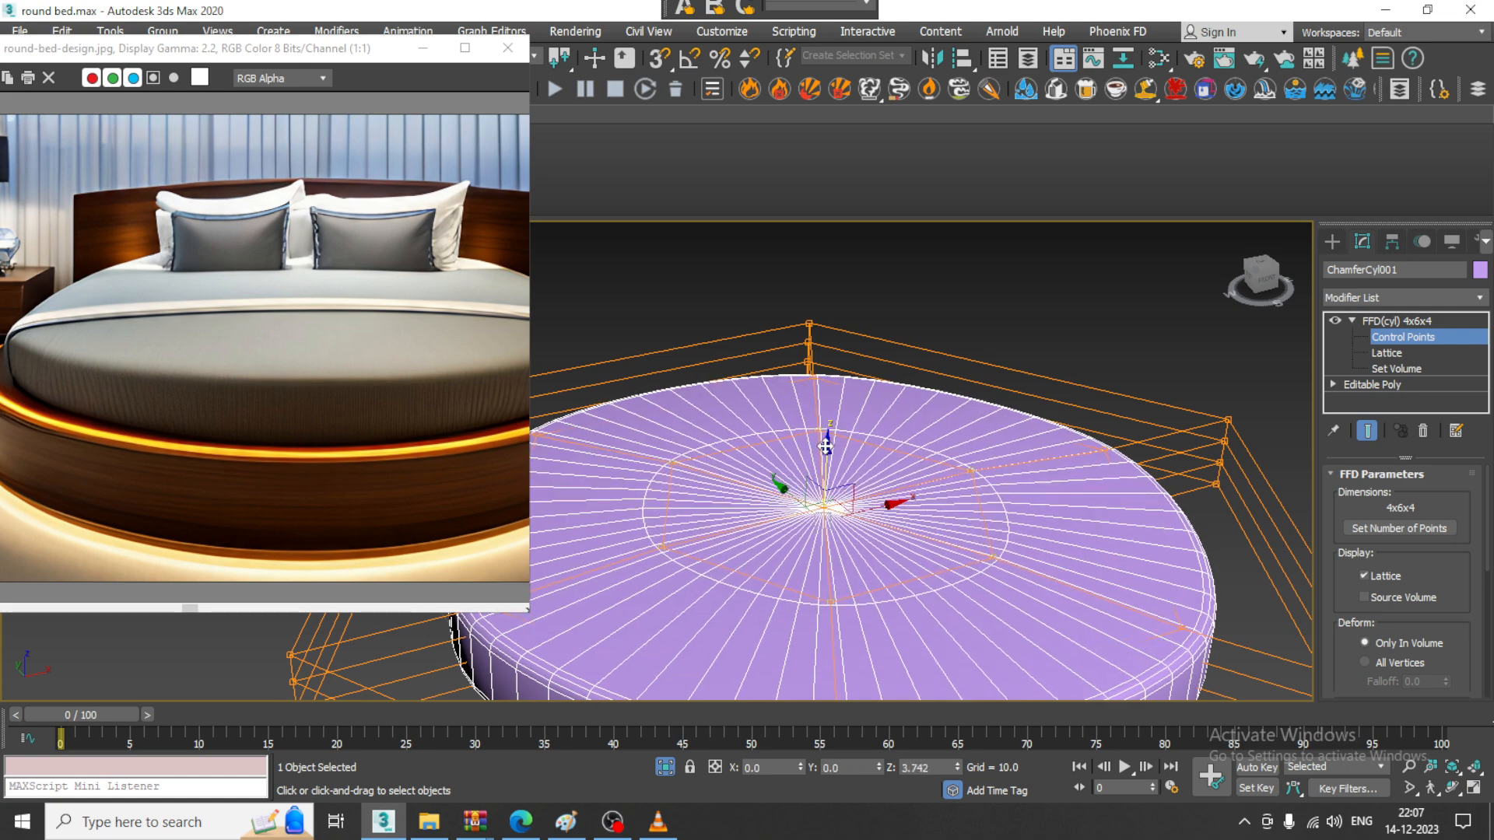
{"action": "scroll", "coordinate": [825, 447], "scroll_direction": "down", "scroll_amount": 3}
{"action": "mouse_move", "coordinate": [842, 494]}
{"action": "middle_mouse_down", "text": "alt"}
{"action": "mouse_move", "coordinate": [877, 441]}
{"action": "mouse_move", "coordinate": [848, 471]}
{"action": "middle_mouse_up", "text": "alt"}
{"action": "scroll", "coordinate": [838, 473], "scroll_direction": "up", "scroll_amount": 3}
{"action": "mouse_move", "coordinate": [835, 440]}
{"action": "left_mouse_down"}
{"action": "mouse_move", "coordinate": [829, 353]}
{"action": "mouse_move", "coordinate": [827, 450]}
{"action": "left_mouse_up"}
{"action": "key", "text": "ctrl+z"}
Collapse the domed mattress to an Editable Poly
{"action": "middle_click_drag", "start_coordinate": [928, 460], "coordinate": [979, 483], "text": "alt"}
{"action": "right_click", "coordinate": [941, 427]}
{"action": "mouse_move", "coordinate": [1061, 627]}
{"action": "left_click", "coordinate": [1187, 640]}
Turn off edged-face display with the mattress selected and end its isolation
{"action": "left_click", "coordinate": [1144, 340]}
{"action": "left_click", "coordinate": [880, 572]}
{"action": "key", "text": "F4"}
{"action": "scroll", "coordinate": [919, 559], "scroll_direction": "down", "scroll_amount": 2}
{"action": "middle_click_drag", "start_coordinate": [919, 559], "coordinate": [937, 491], "text": "alt"}
{"action": "right_click", "coordinate": [1064, 386]}
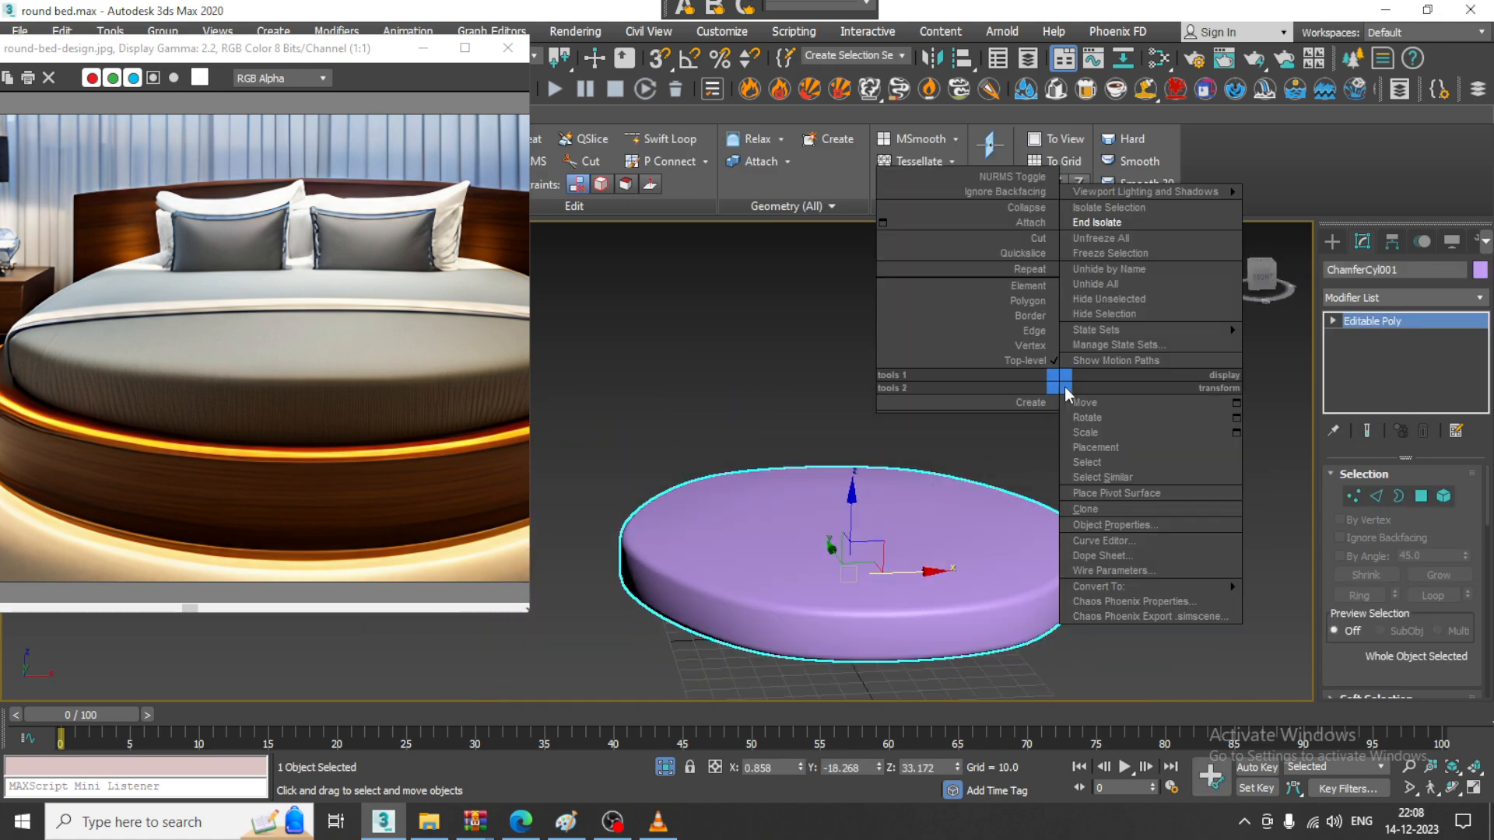
{"action": "left_click", "coordinate": [1130, 224]}
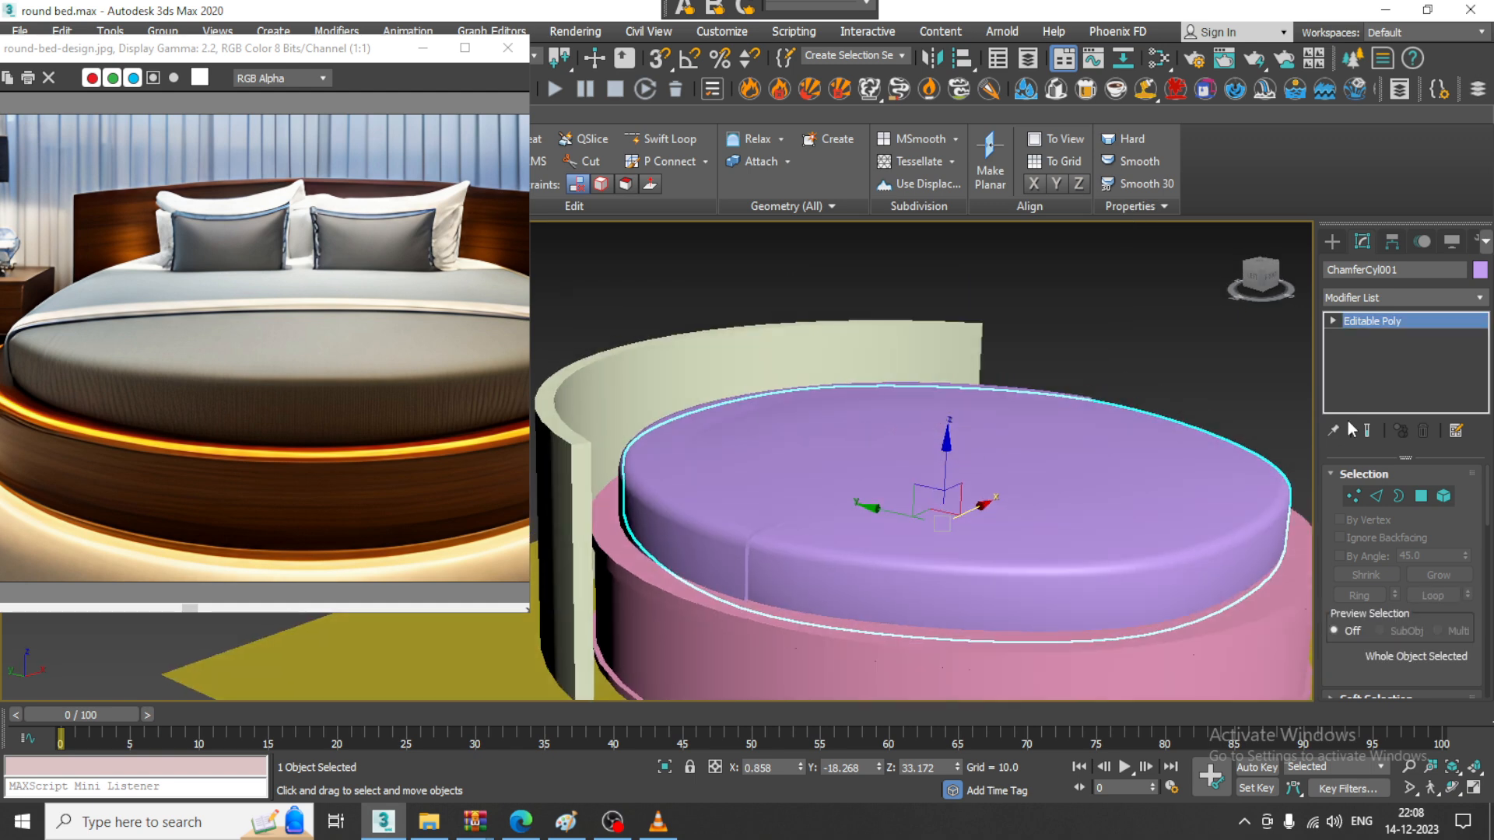
Give the half-disc cover a custom blue object color with RGB 7, 41, 152
{"action": "left_click", "coordinate": [1081, 401]}
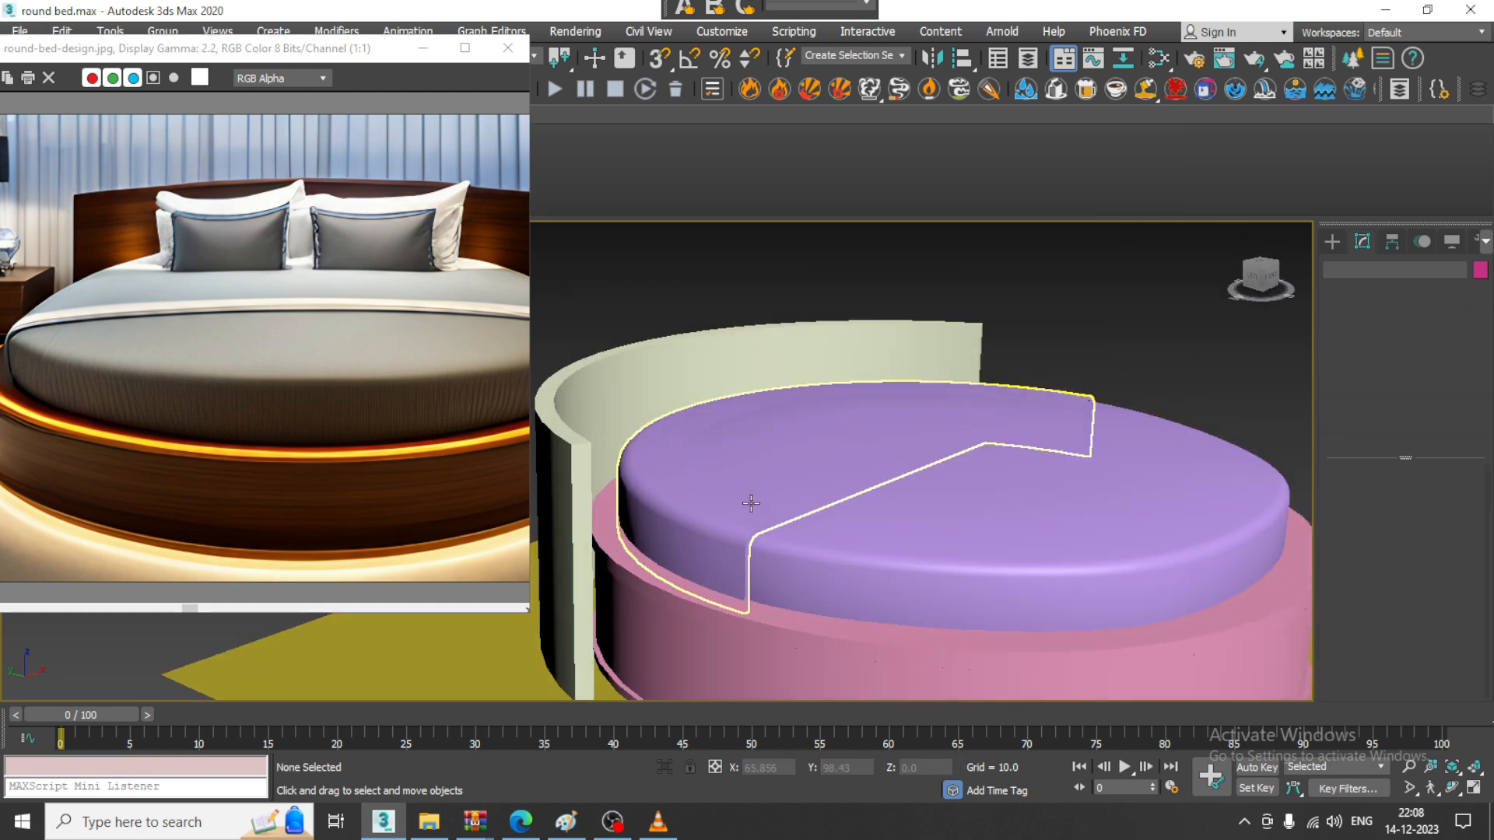
{"action": "left_click", "coordinate": [1481, 268]}
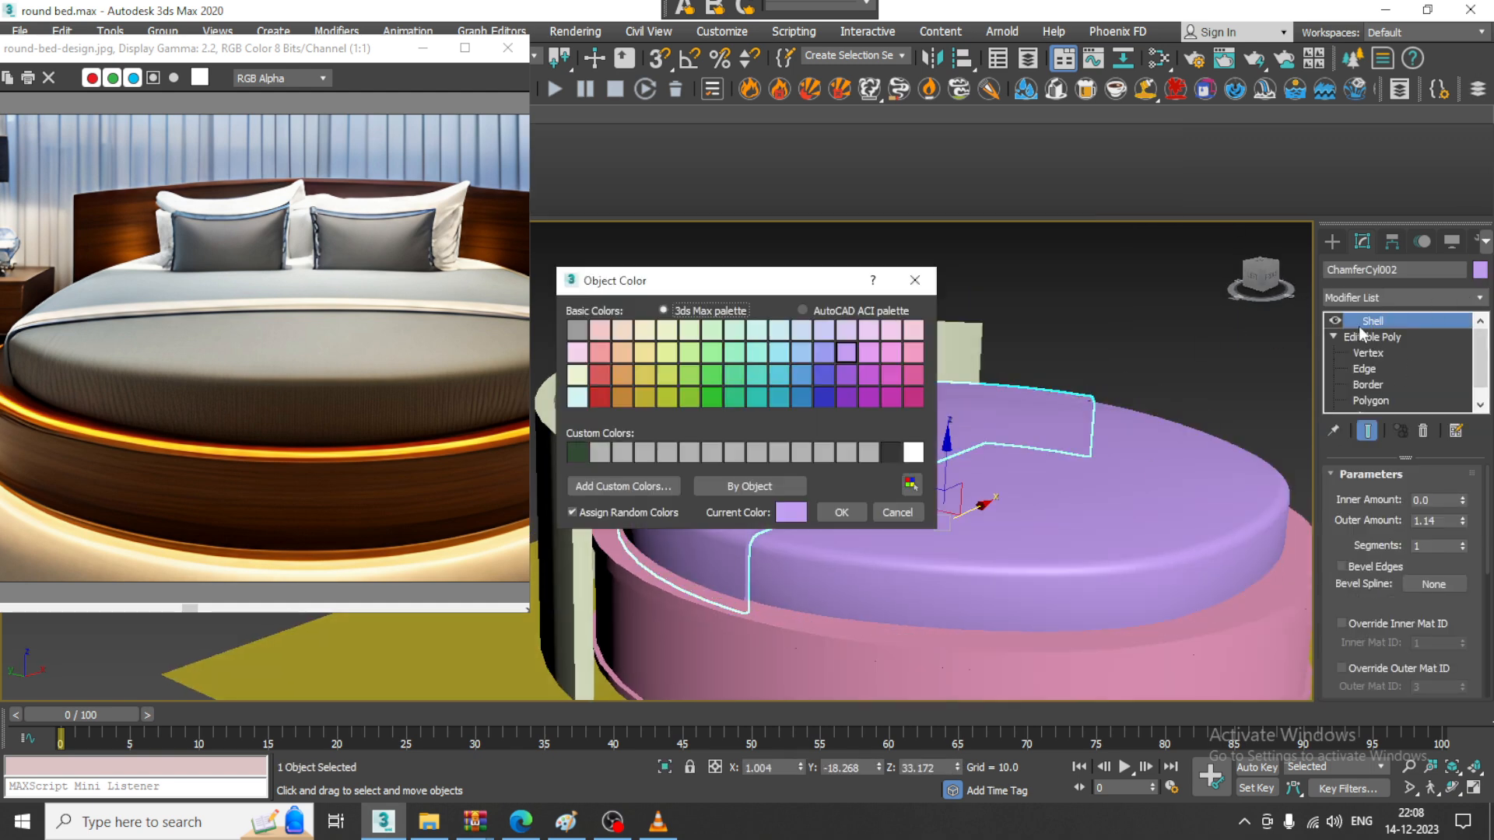
{"action": "left_click", "coordinate": [654, 488]}
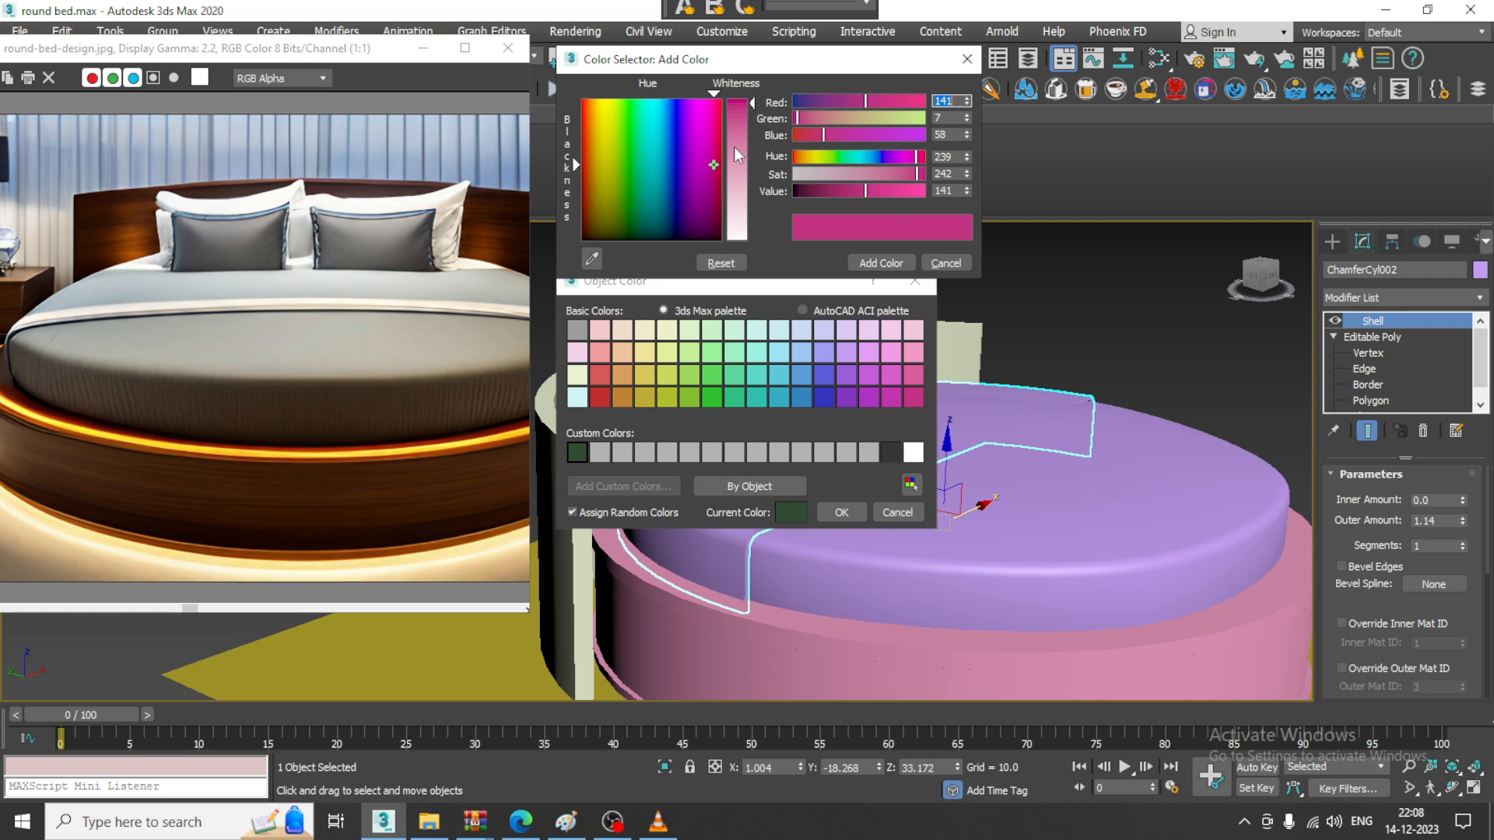
{"action": "left_click_drag", "start_coordinate": [716, 165], "coordinate": [670, 158]}
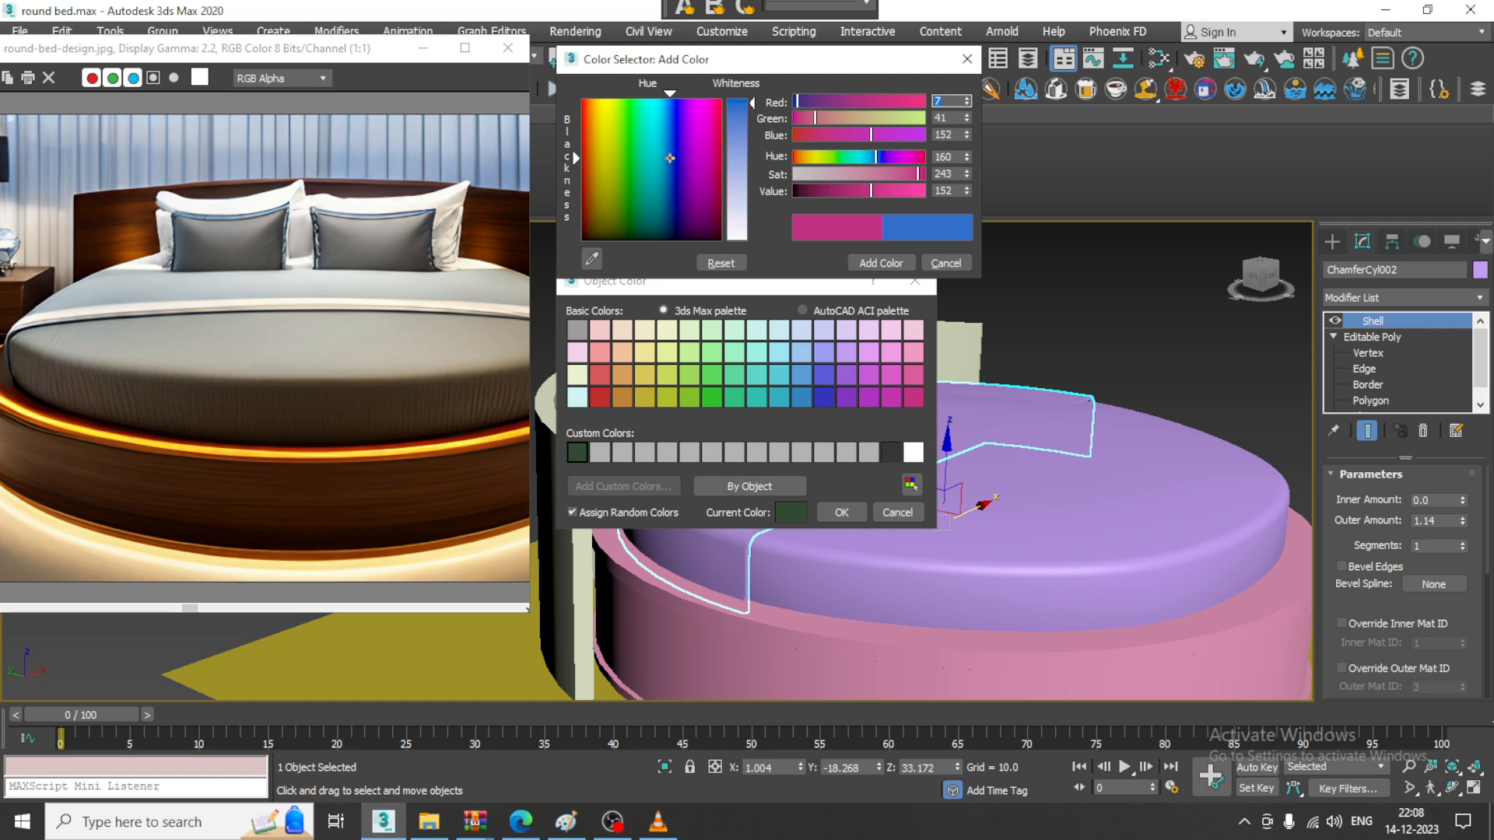
{"action": "left_click", "coordinate": [881, 263]}
{"action": "left_click", "coordinate": [841, 512]}
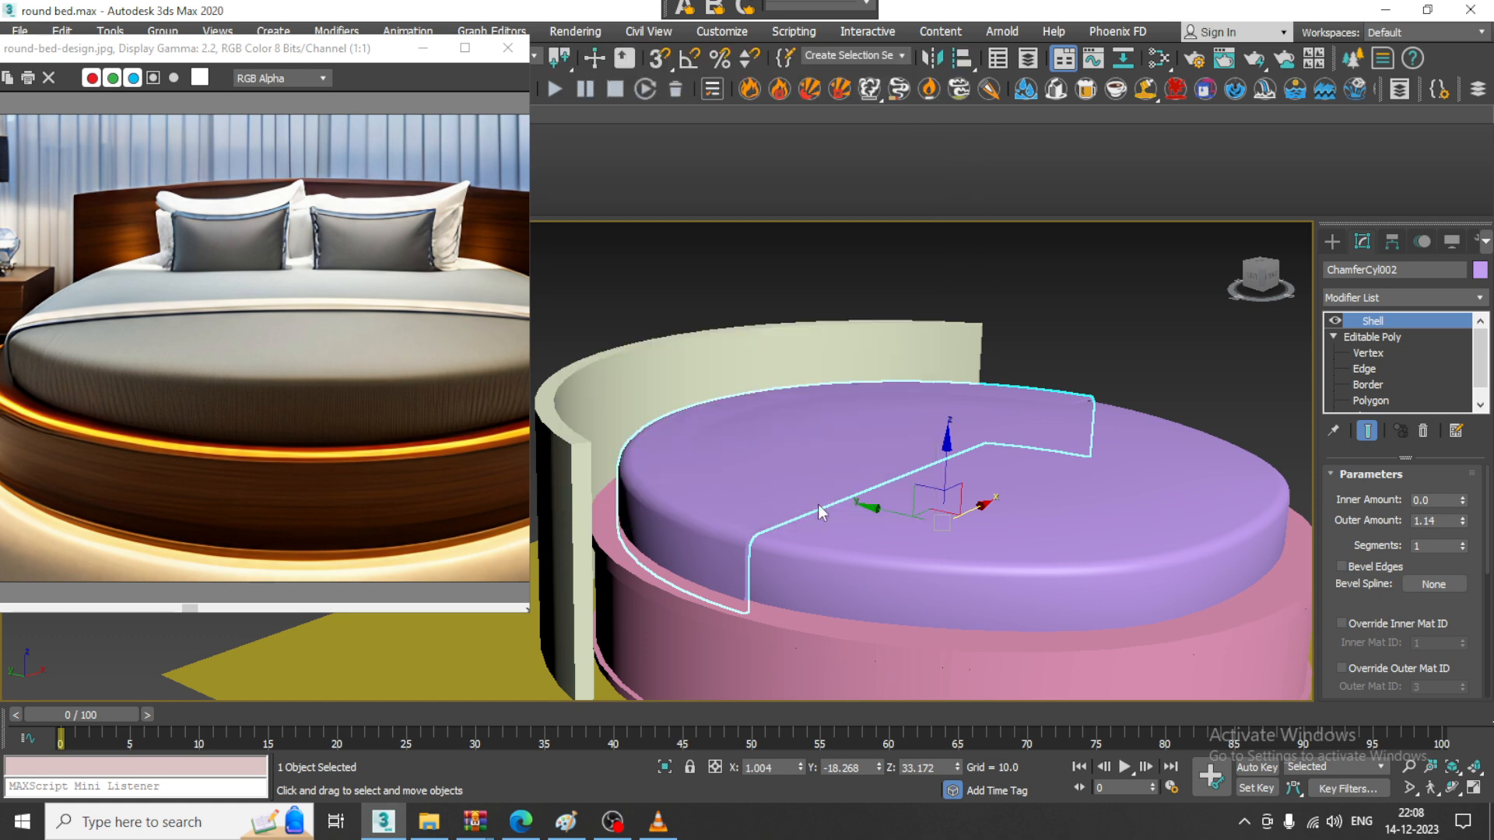
{"action": "middle_click_drag", "start_coordinate": [1088, 381], "coordinate": [1127, 417], "text": "alt"}
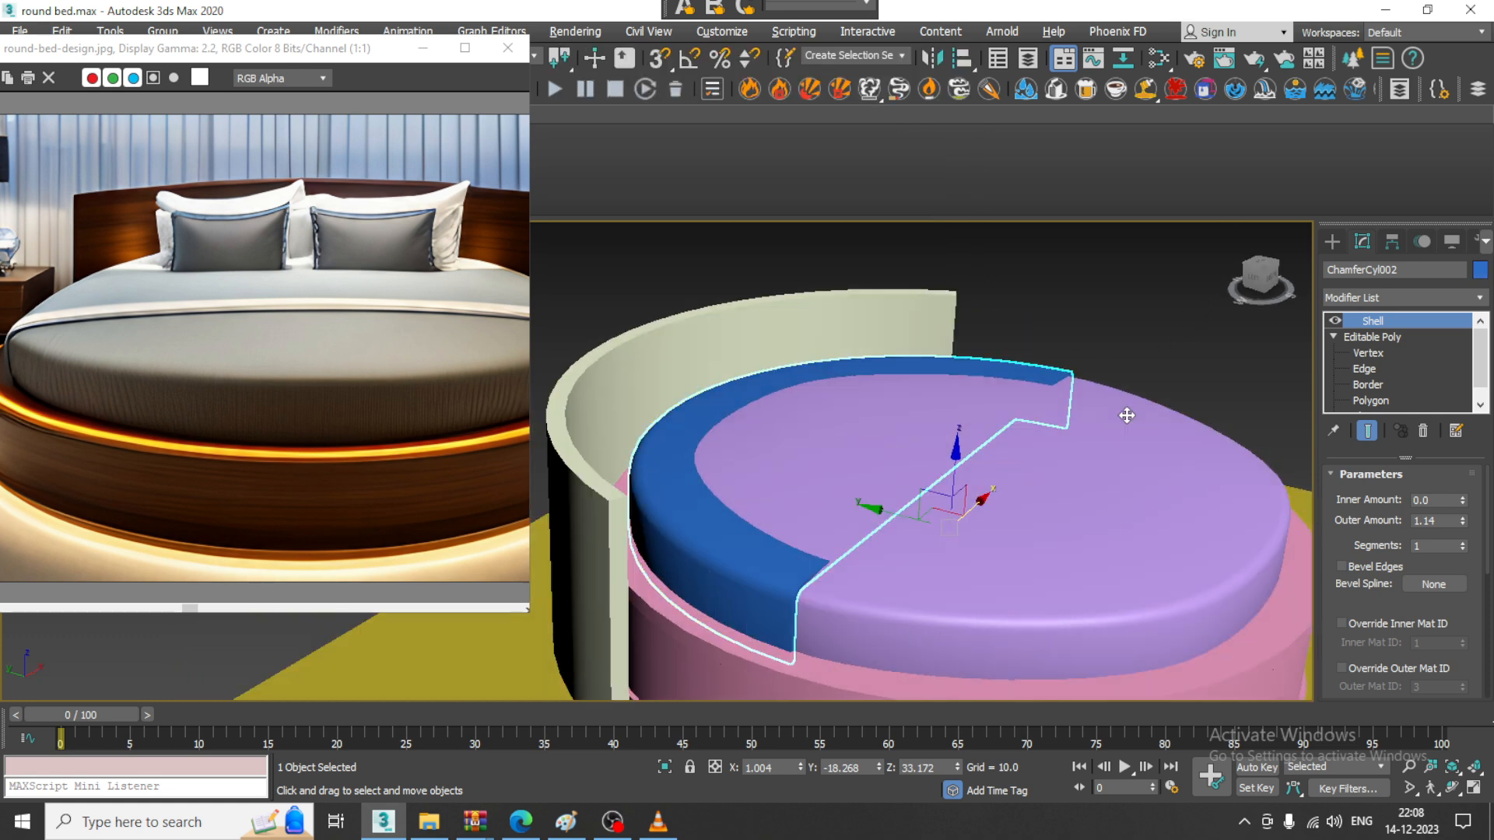
Select the central vertices of the half-disc cover beneath its Shell modifier and raise them slightly along Z above the mattress
{"action": "left_click", "coordinate": [1376, 353]}
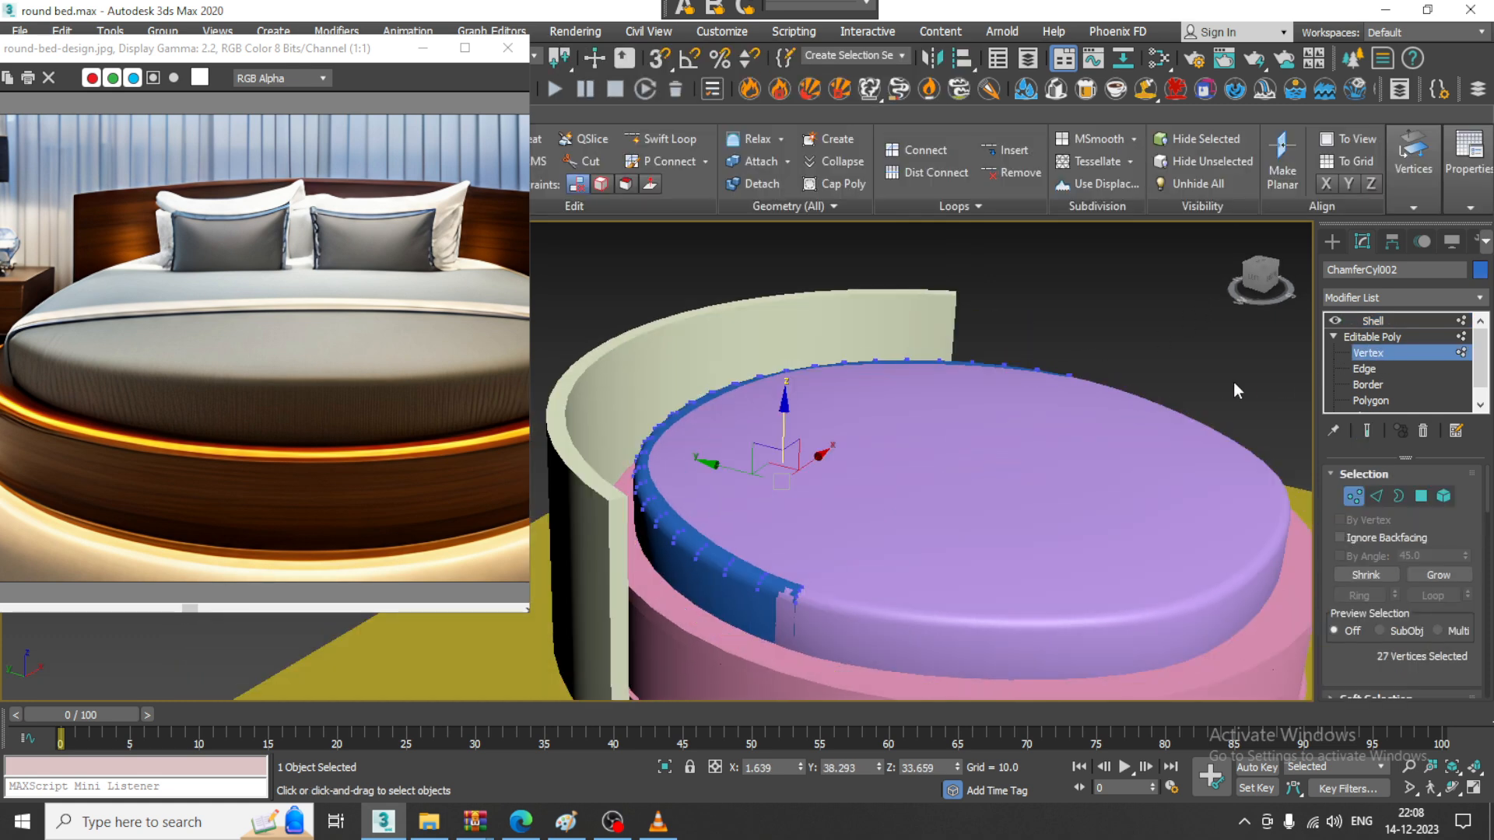
{"action": "key", "text": "F3"}
{"action": "middle_click_drag", "start_coordinate": [1025, 439], "coordinate": [868, 536], "text": "alt"}
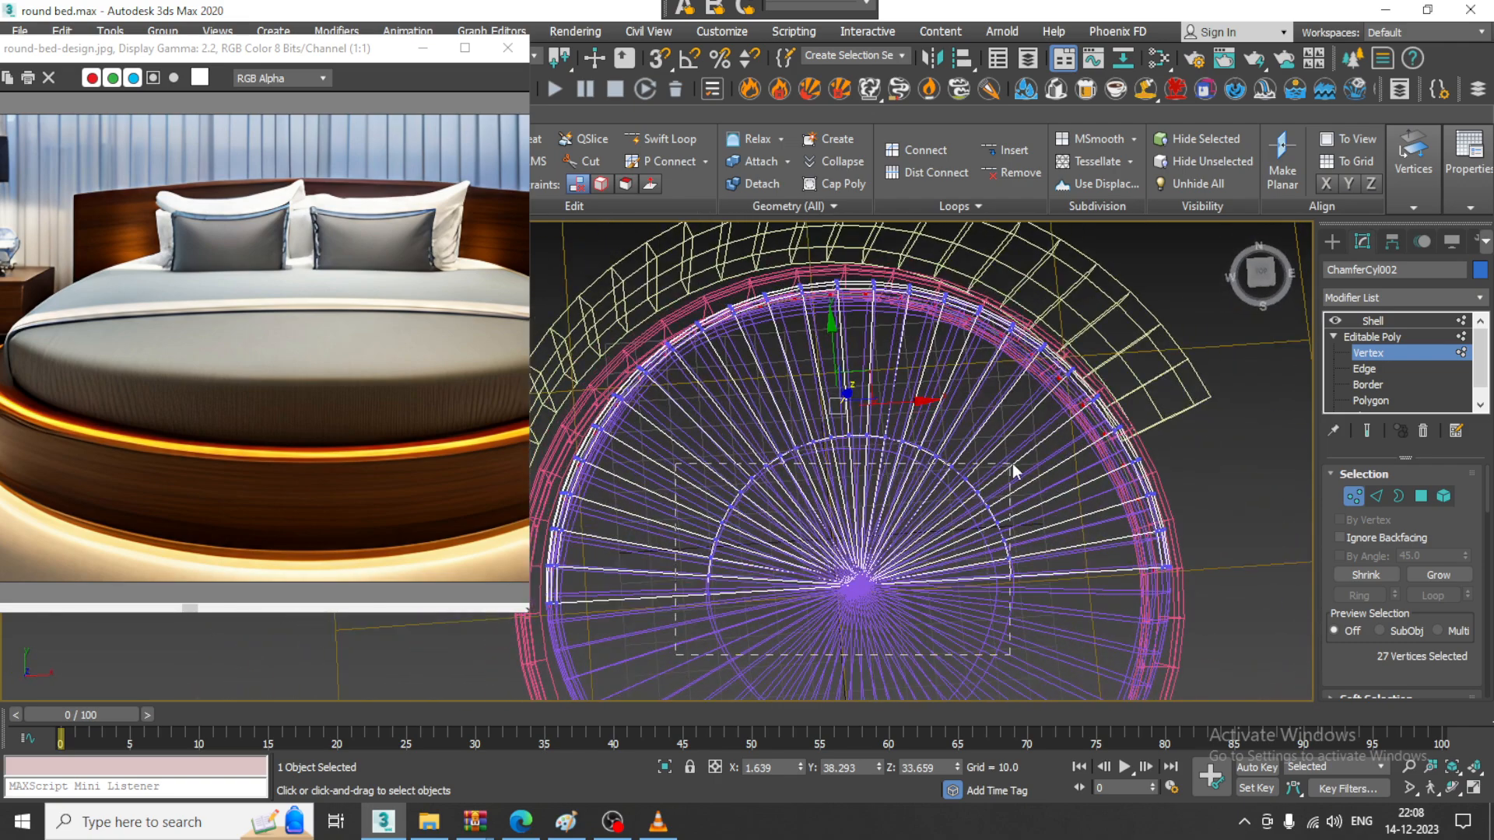
{"action": "left_click_drag", "start_coordinate": [1035, 417], "coordinate": [1035, 415]}
{"action": "mouse_move", "coordinate": [1035, 416]}
{"action": "middle_mouse_down", "text": "alt"}
{"action": "mouse_move", "coordinate": [918, 389]}
{"action": "mouse_move", "coordinate": [898, 357]}
{"action": "mouse_move", "coordinate": [928, 348]}
{"action": "middle_mouse_up", "text": "alt"}
{"action": "key", "text": "F3"}
{"action": "left_click_drag", "start_coordinate": [862, 429], "coordinate": [863, 417]}
{"action": "middle_click_drag", "start_coordinate": [982, 436], "coordinate": [1016, 441], "text": "alt"}
{"action": "left_click", "coordinate": [1392, 319]}
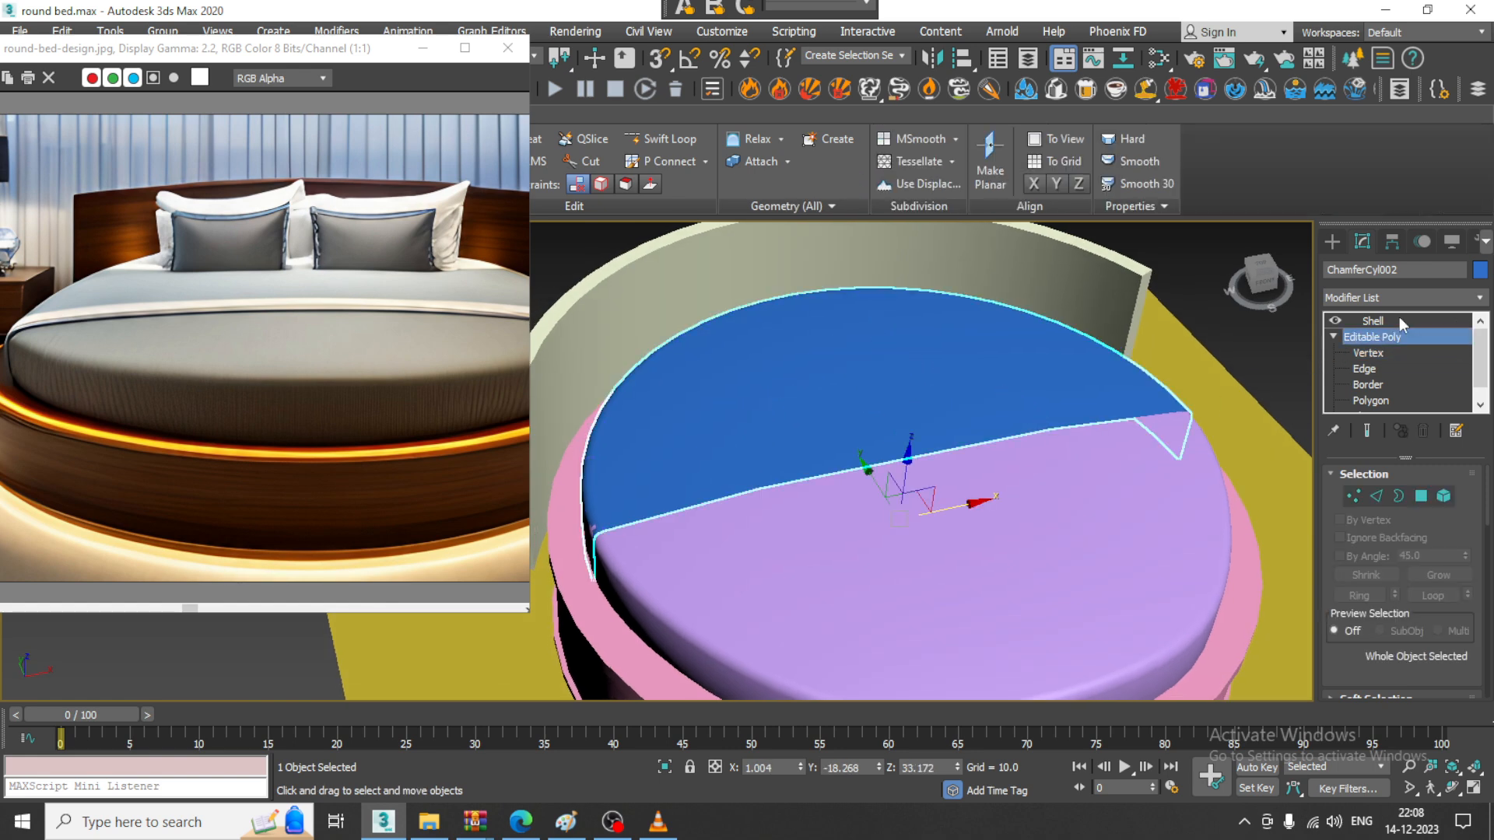
Collapse the shelled half-disc cover to an Editable Poly
{"action": "middle_click_drag", "start_coordinate": [1128, 436], "coordinate": [909, 380], "text": "alt"}
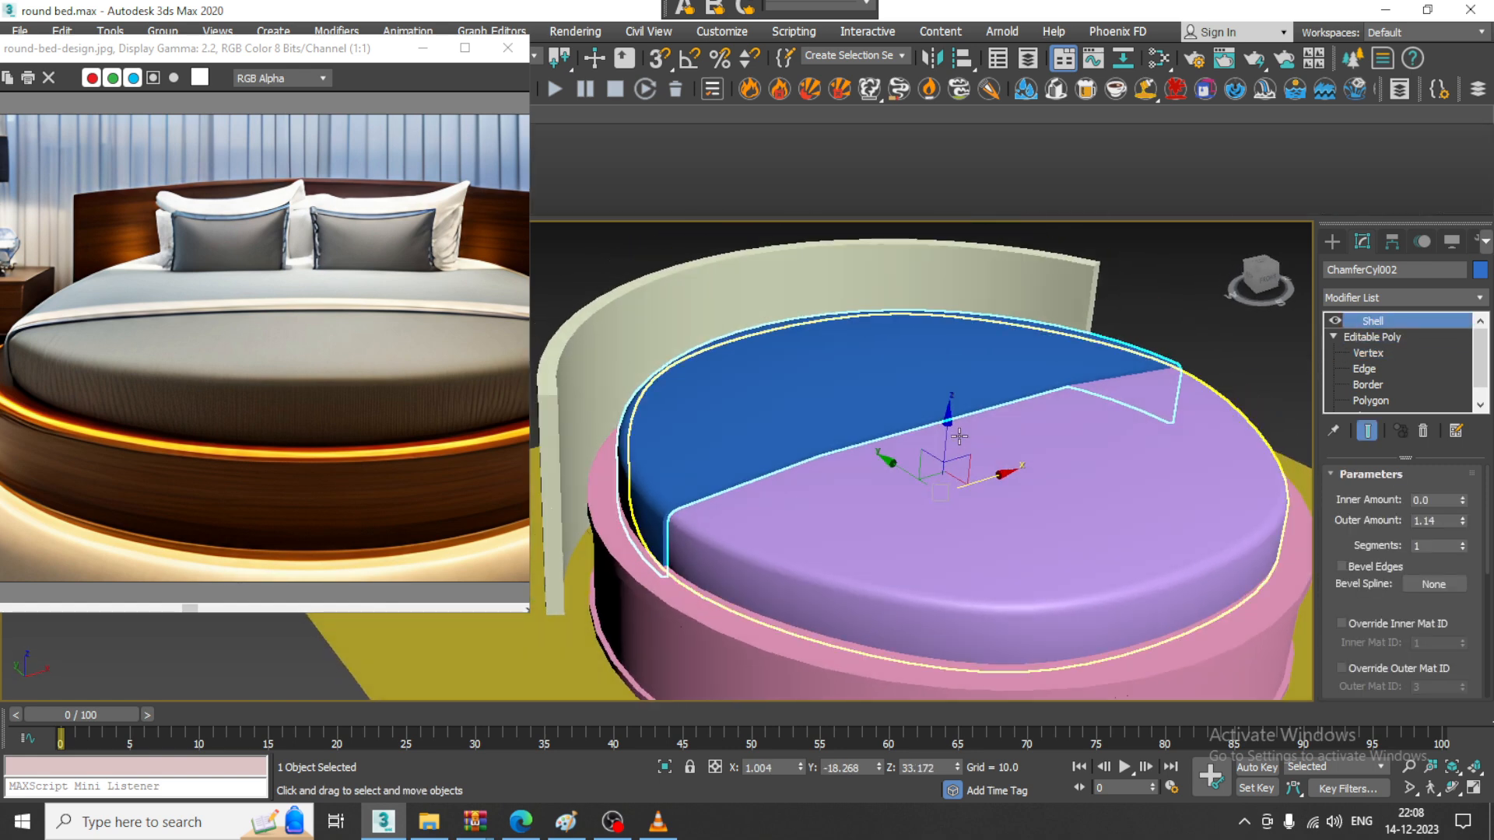
{"action": "right_click", "coordinate": [908, 380]}
{"action": "mouse_move", "coordinate": [1012, 579]}
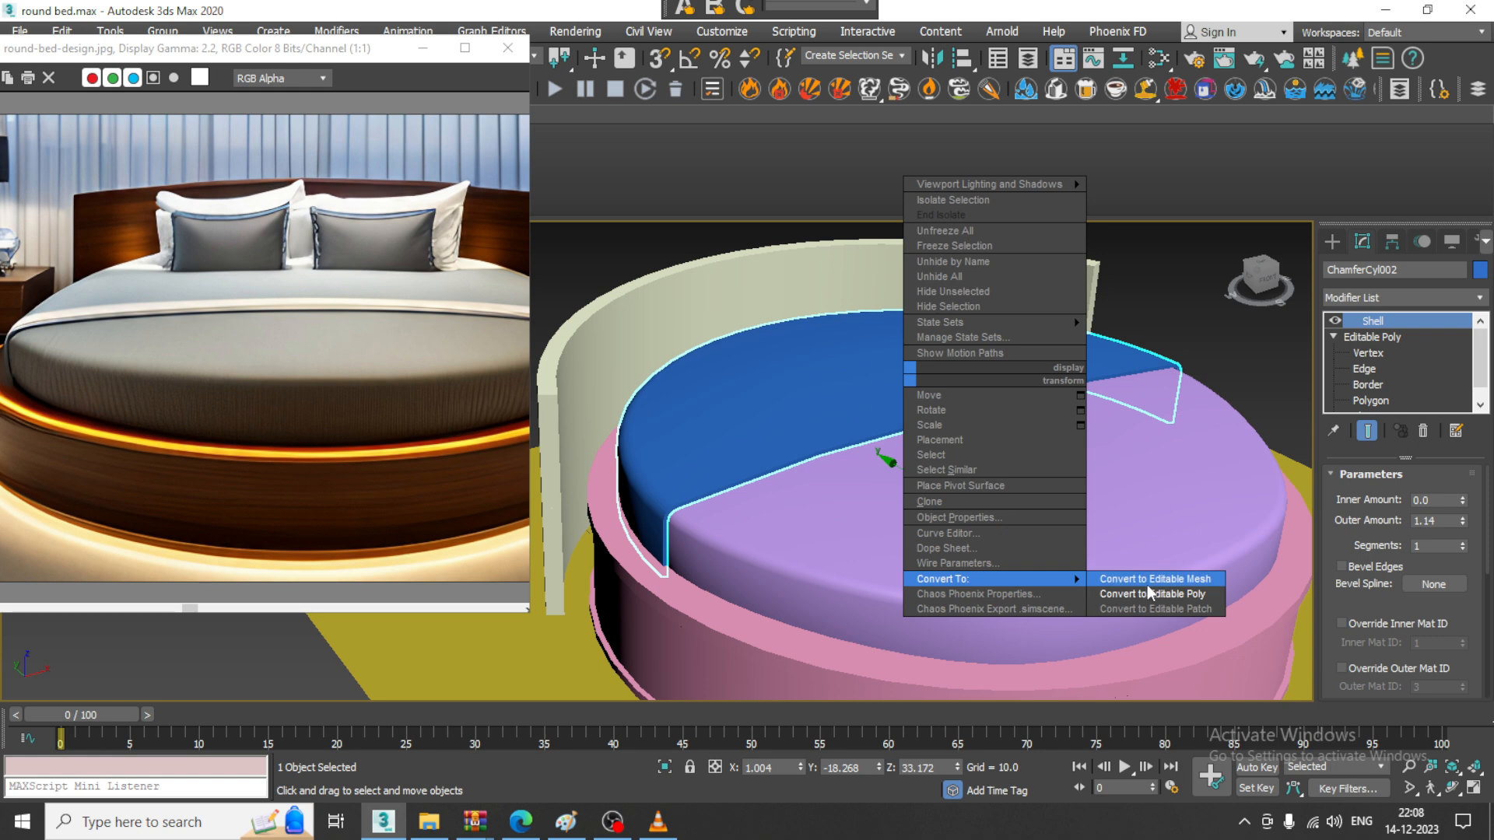
{"action": "left_click", "coordinate": [1149, 591]}
{"action": "middle_click_drag", "start_coordinate": [915, 437], "coordinate": [1034, 494], "text": "alt"}
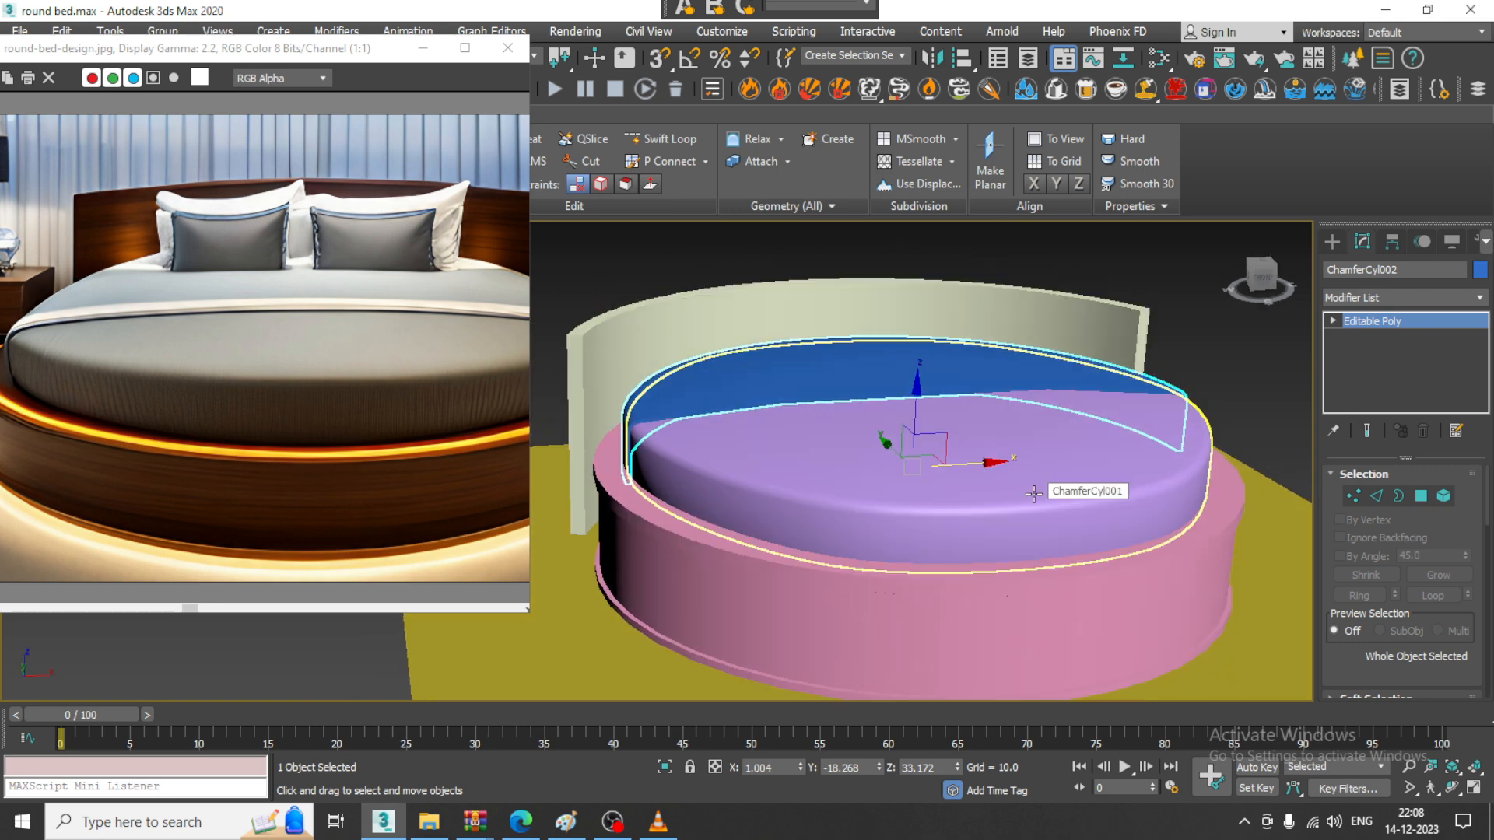
Select all the scene objects and assign them a new Standard material in the Slate Material Editor
{"action": "key", "text": "ctrl+a"}
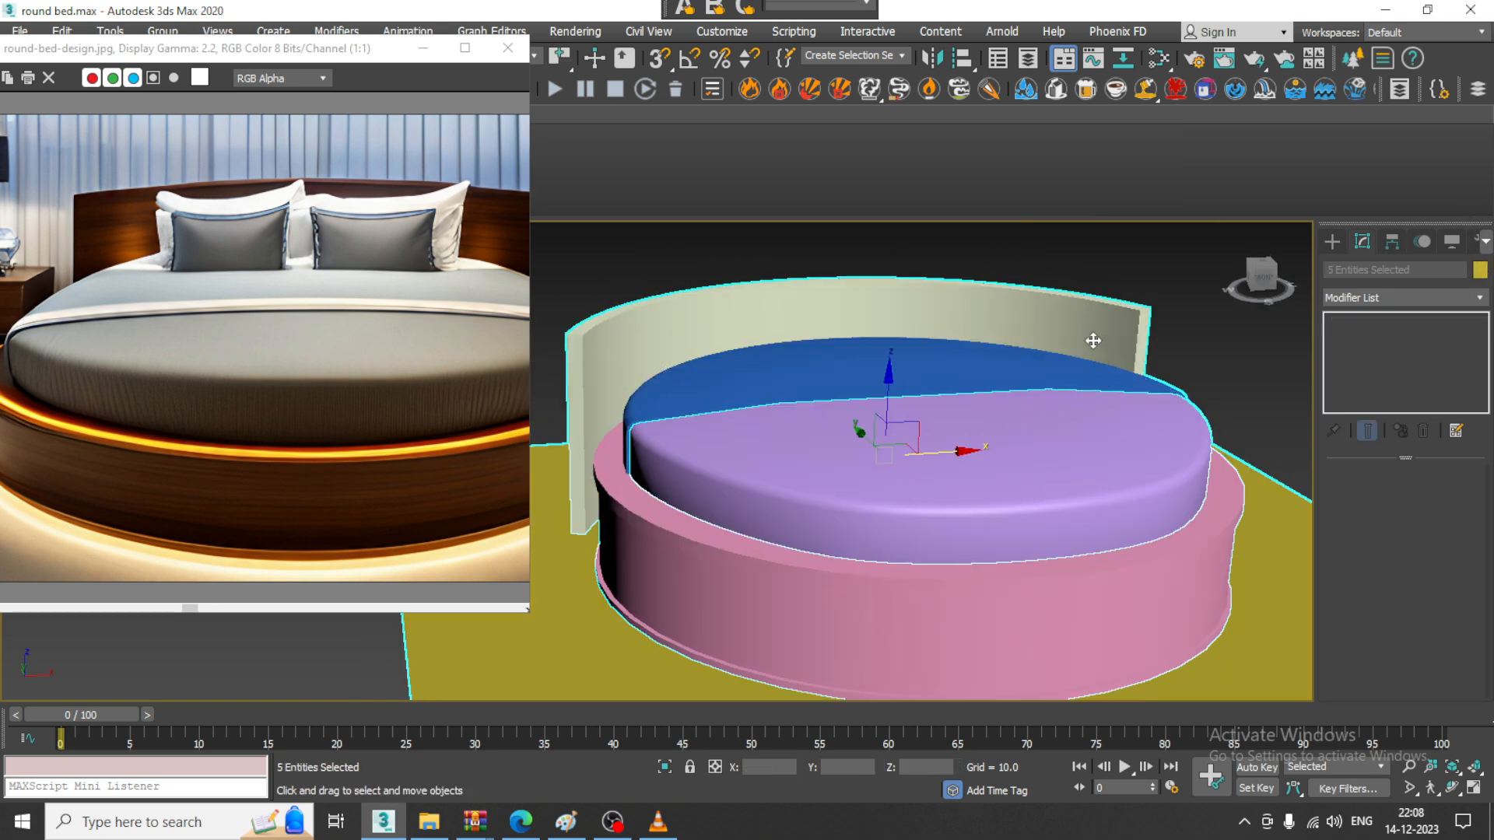
{"action": "left_click", "coordinate": [581, 263]}
{"action": "left_click_drag", "start_coordinate": [581, 263], "coordinate": [1136, 700]}
{"action": "key", "text": "m"}
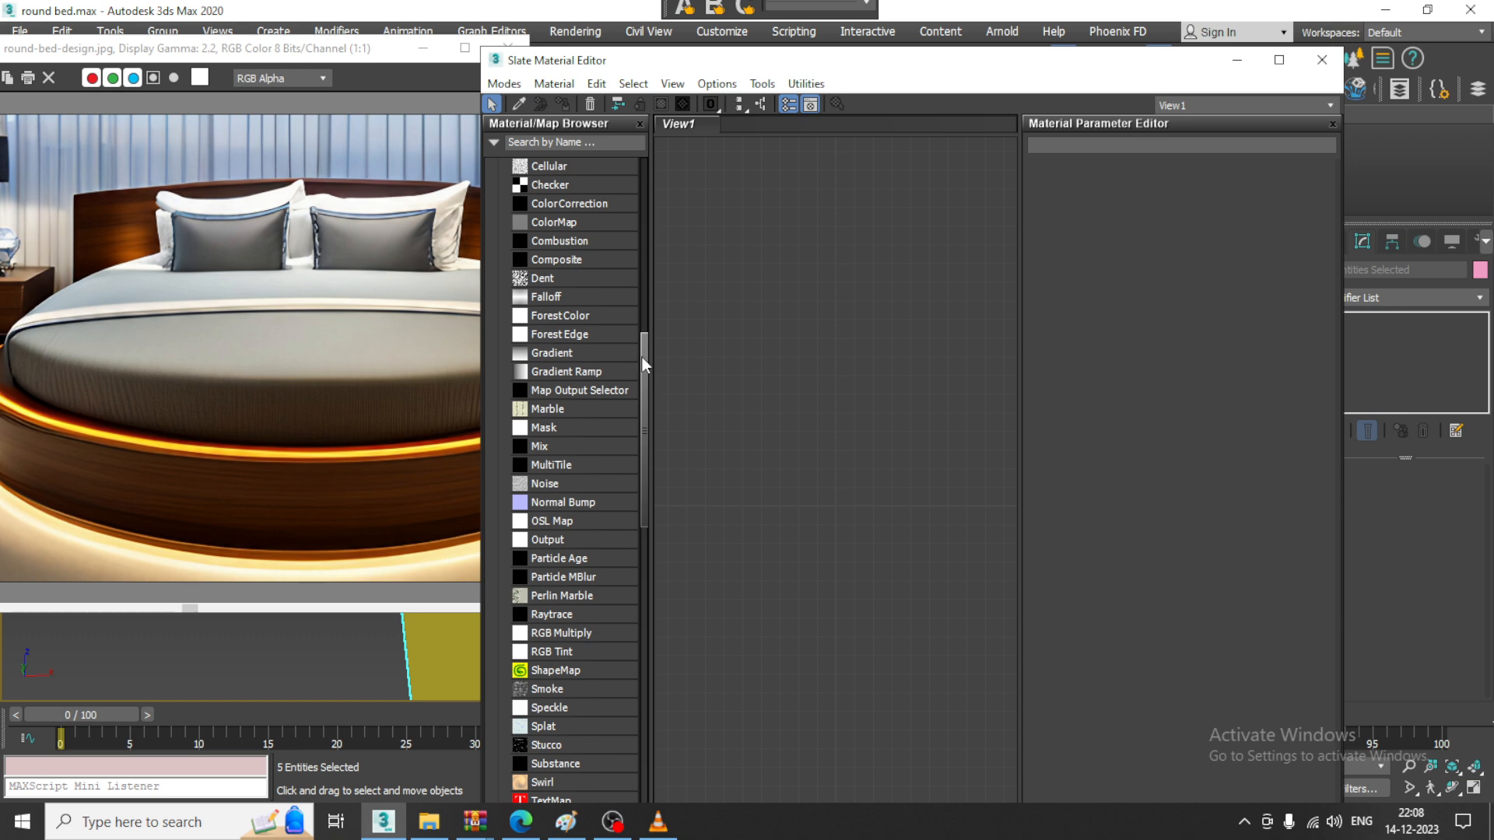
{"action": "left_click_drag", "start_coordinate": [648, 361], "coordinate": [650, 135]}
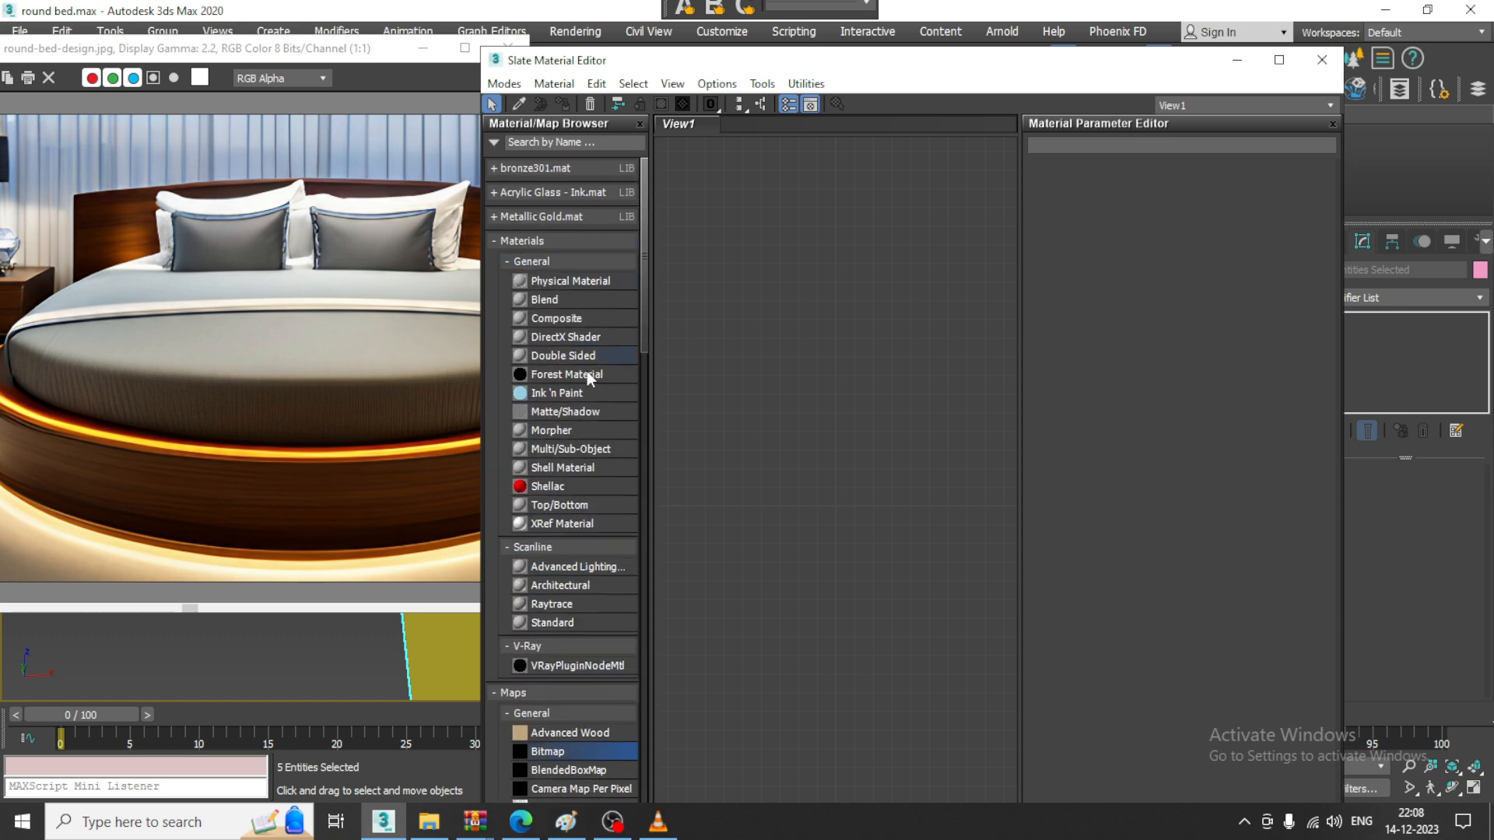
{"action": "left_click_drag", "start_coordinate": [562, 621], "coordinate": [850, 328]}
{"action": "double_click", "coordinate": [851, 329]}
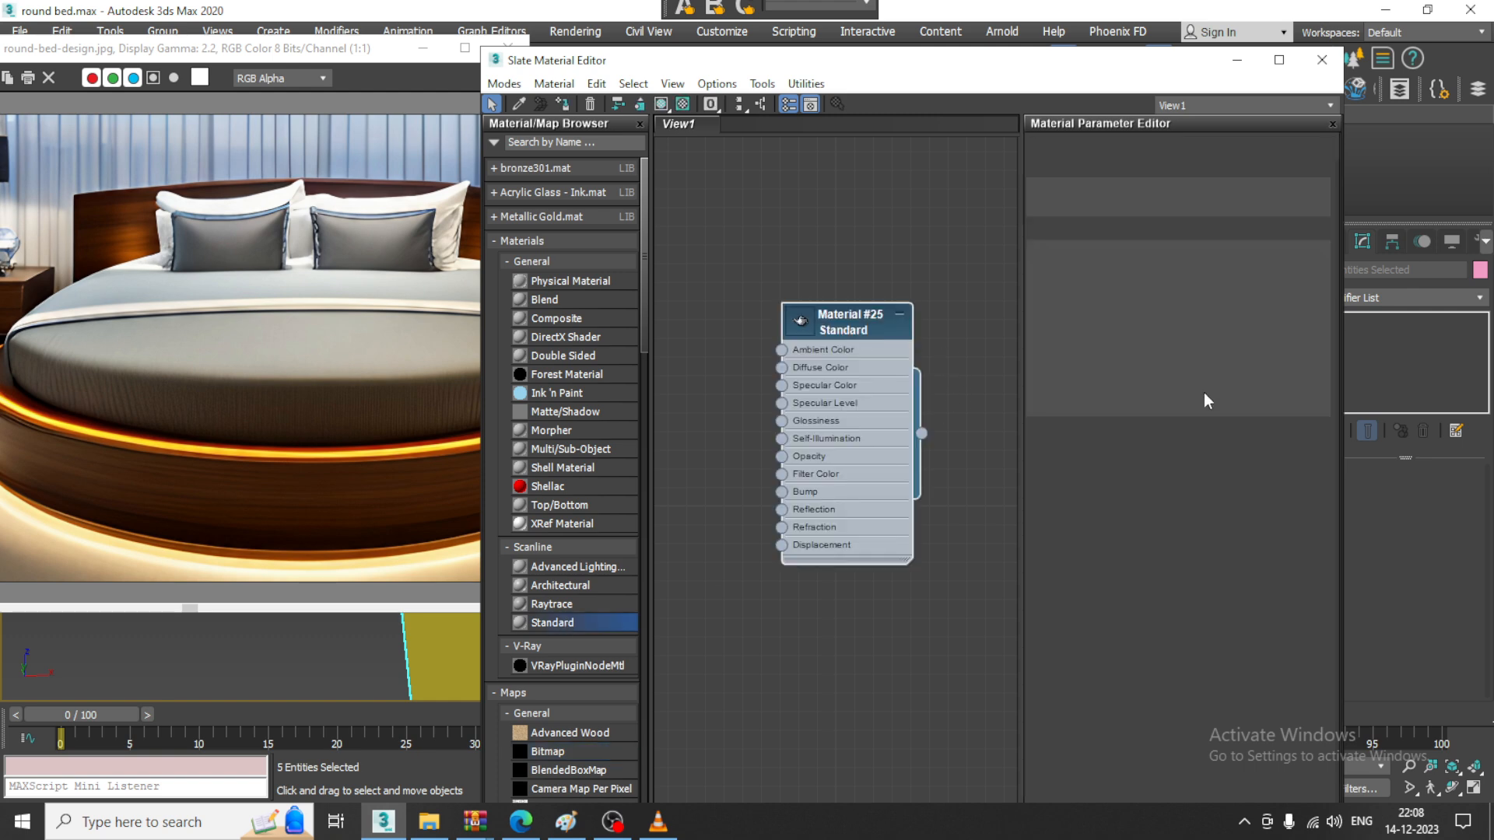
{"action": "left_click_drag", "start_coordinate": [1159, 349], "coordinate": [1154, 305]}
{"action": "left_click", "coordinate": [563, 103]}
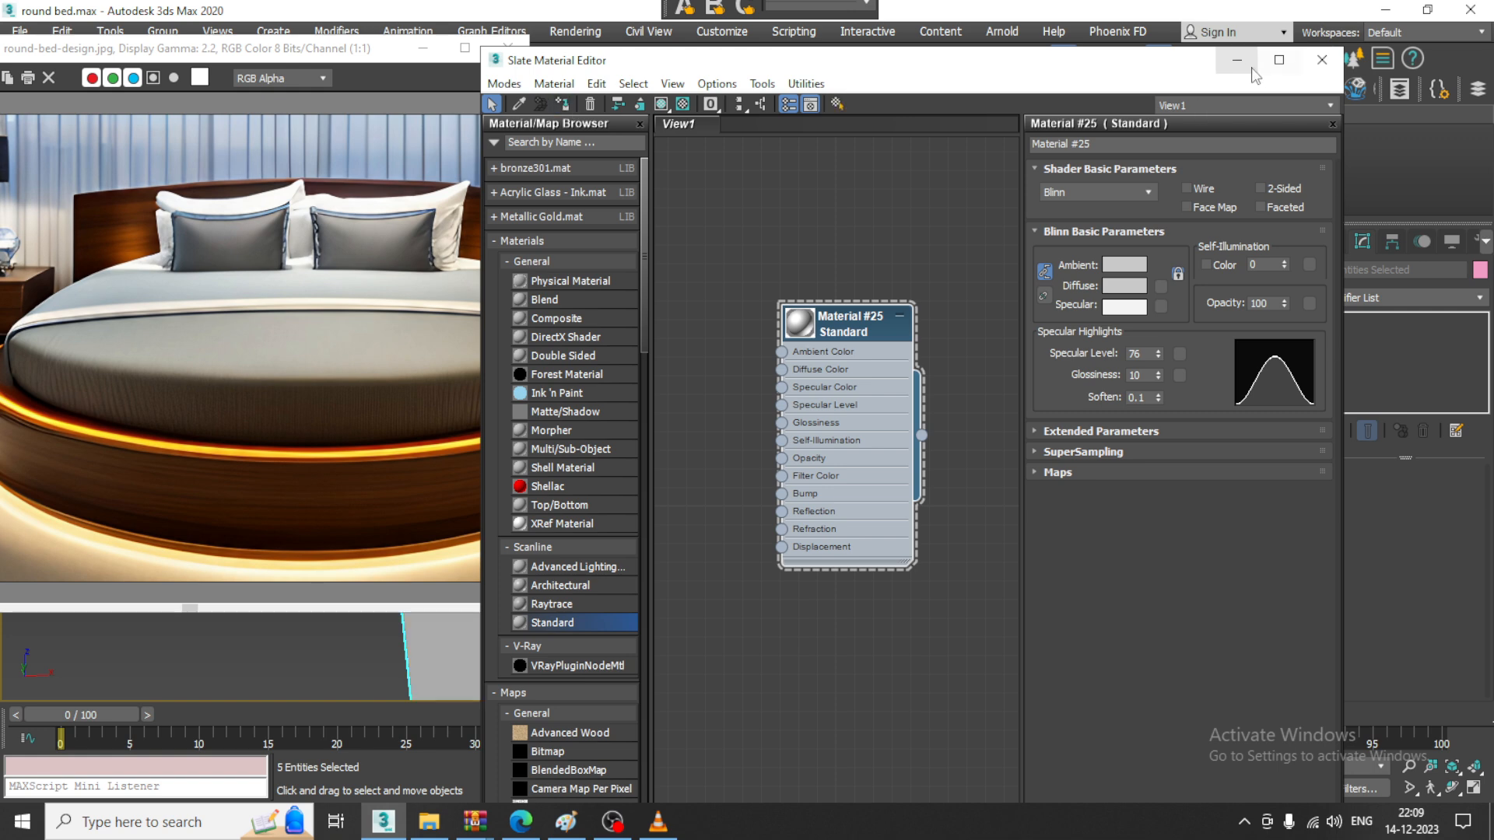
{"action": "left_click", "coordinate": [1237, 60]}
{"action": "middle_click_drag", "start_coordinate": [949, 385], "coordinate": [978, 404]}
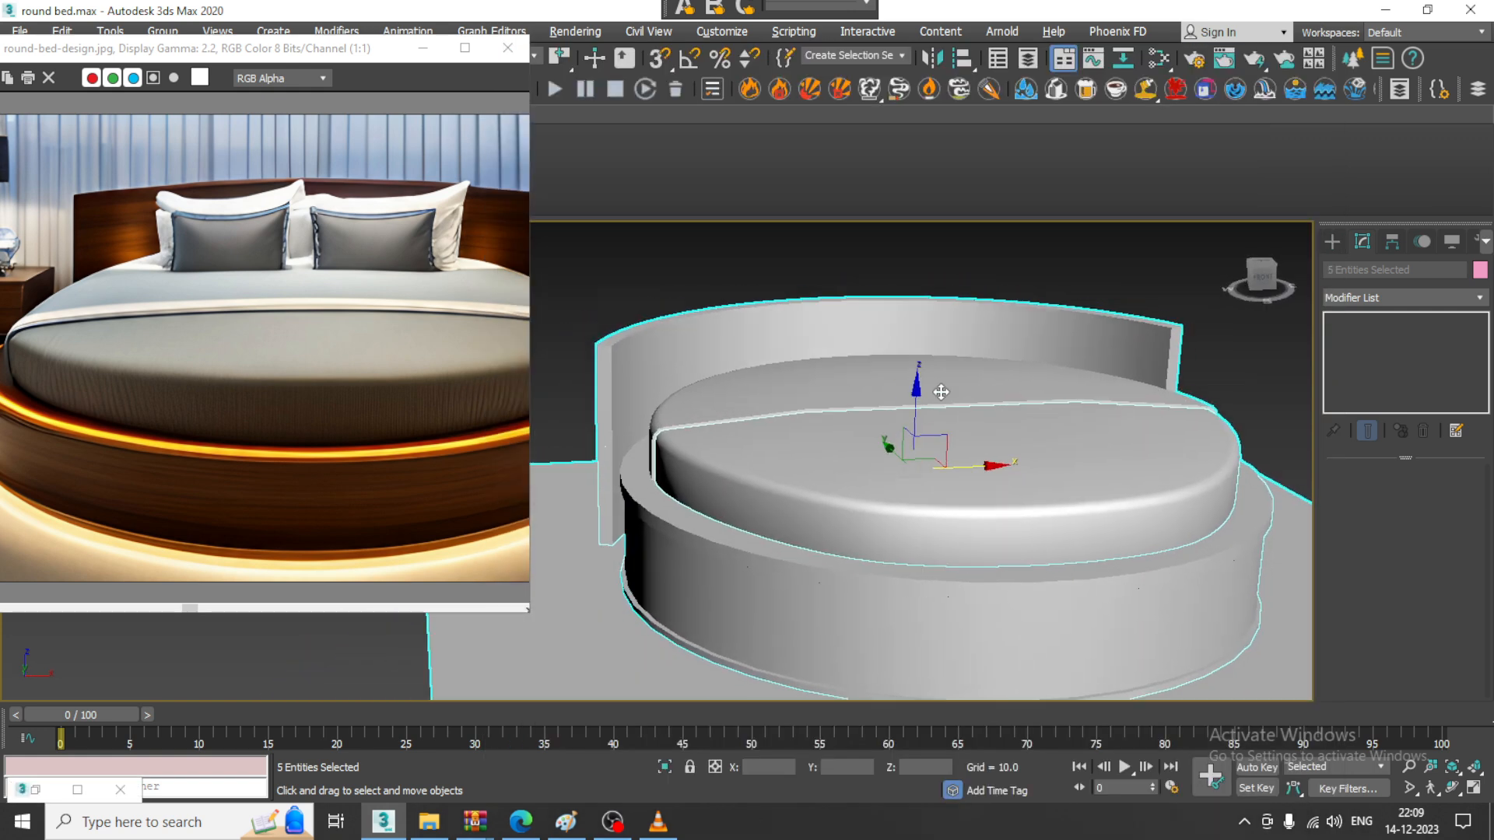
Convert the curved headboard arc to an Editable Poly
{"action": "left_click", "coordinate": [907, 334]}
{"action": "middle_click_drag", "start_coordinate": [906, 334], "coordinate": [890, 334]}
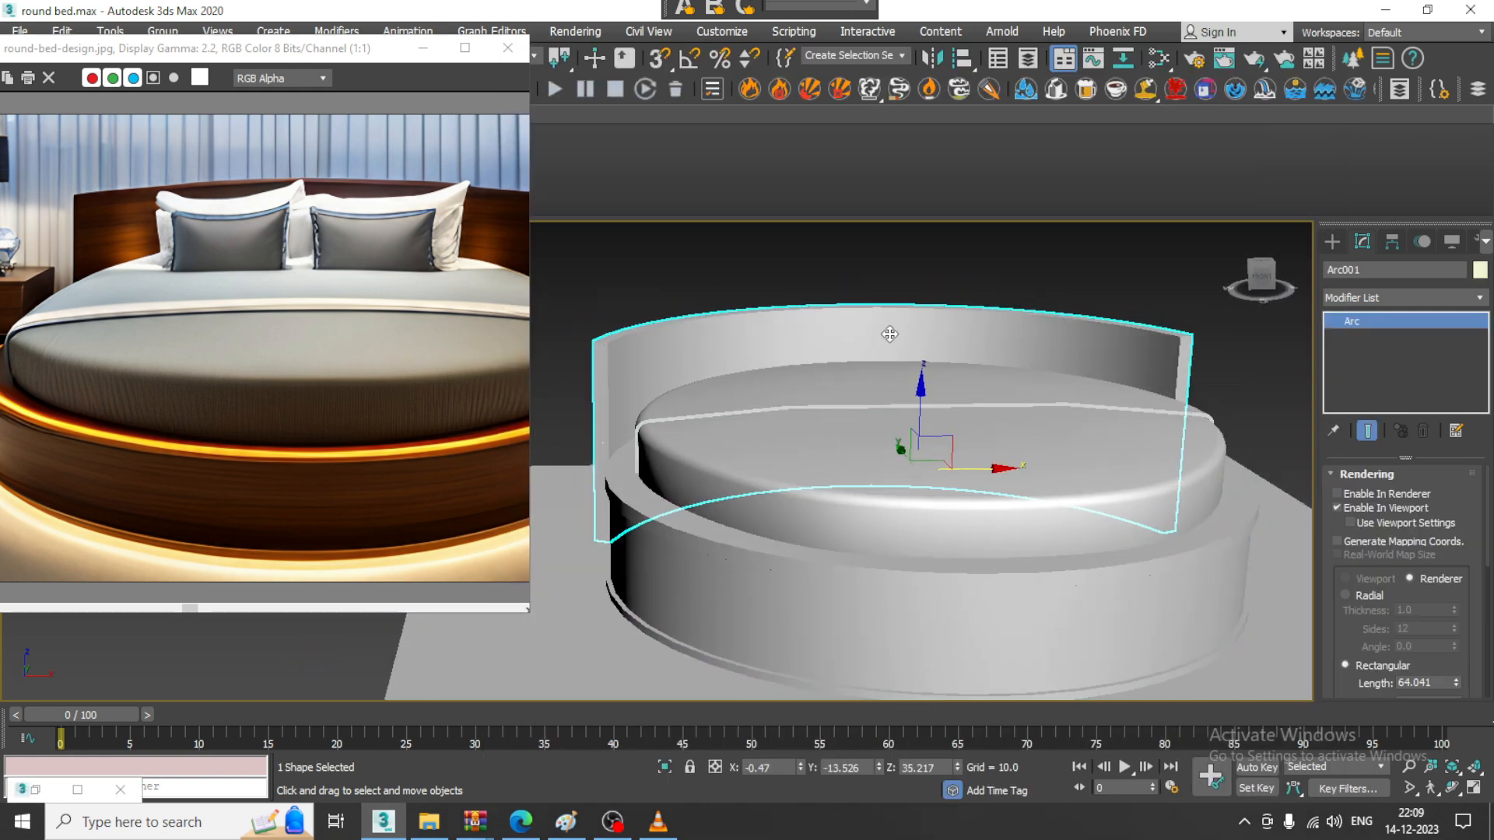
{"action": "right_click", "coordinate": [889, 333]}
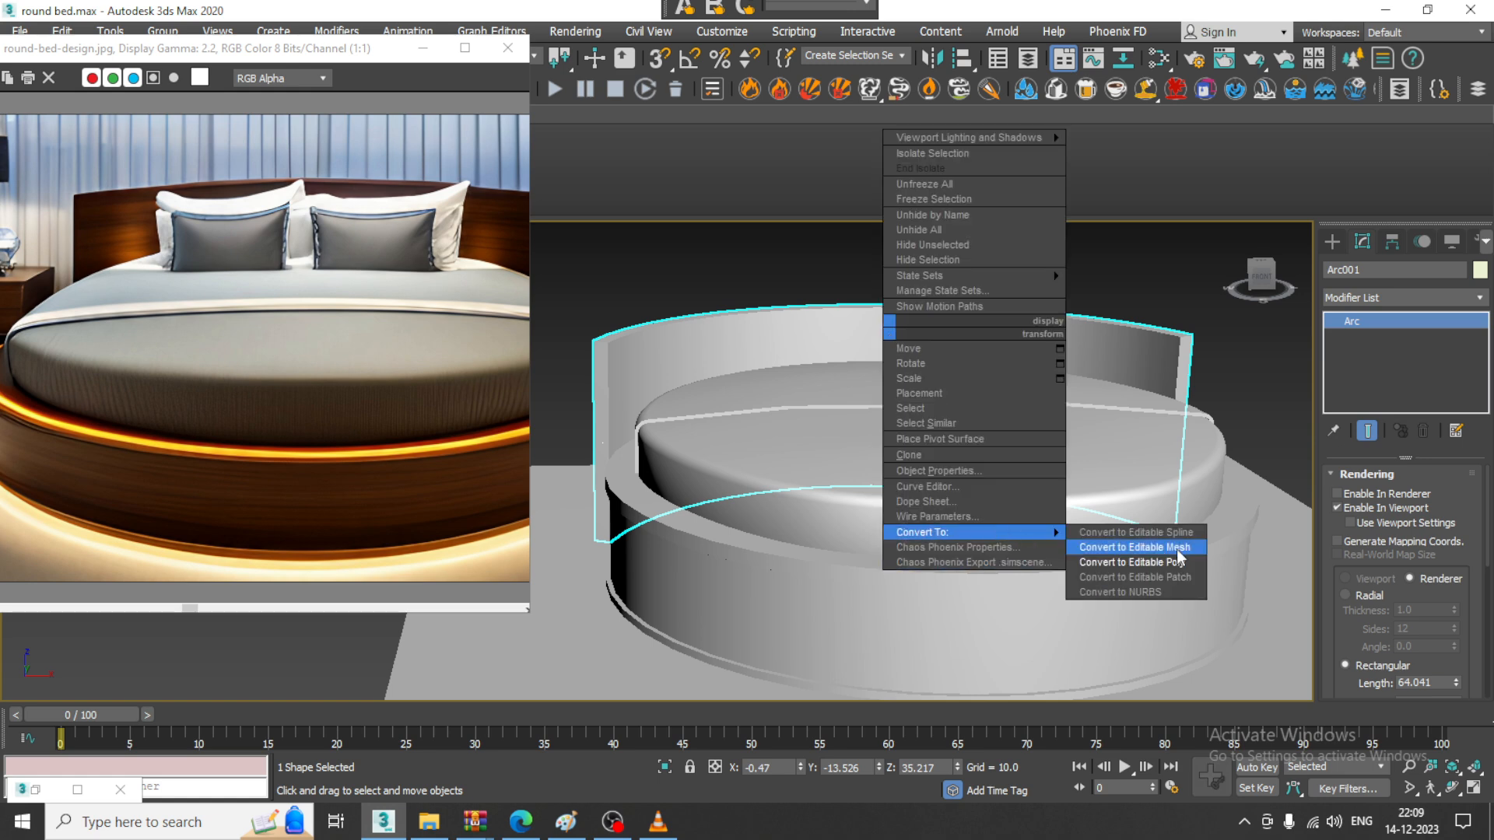
{"action": "left_click", "coordinate": [1174, 559]}
Select the headboard's upper row of vertices and raise it slightly along Z
{"action": "key", "text": "1"}
{"action": "left_click_drag", "start_coordinate": [568, 269], "coordinate": [1284, 381]}
{"action": "left_click_drag", "start_coordinate": [867, 264], "coordinate": [868, 243]}
{"action": "middle_click_drag", "start_coordinate": [793, 342], "coordinate": [838, 353]}
Show edged faces, isolate the headboard and select the edges outlining its inner face along the top, bottom and ends
{"action": "key", "text": "F4"}
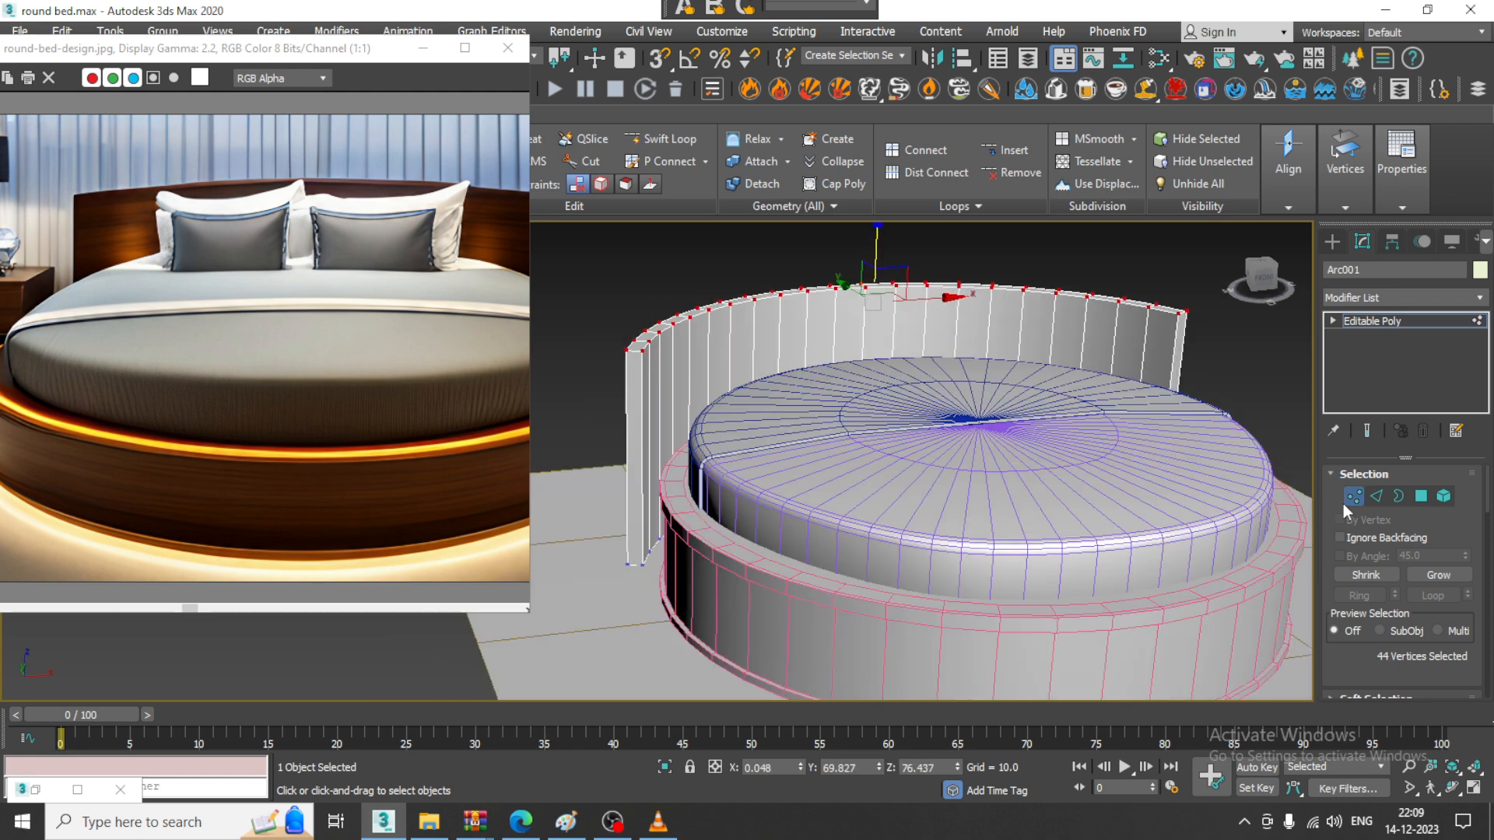
{"action": "left_click", "coordinate": [1377, 500]}
{"action": "middle_click_drag", "start_coordinate": [778, 385], "coordinate": [813, 392], "text": "alt"}
{"action": "middle_click_drag", "start_coordinate": [813, 392], "coordinate": [925, 423]}
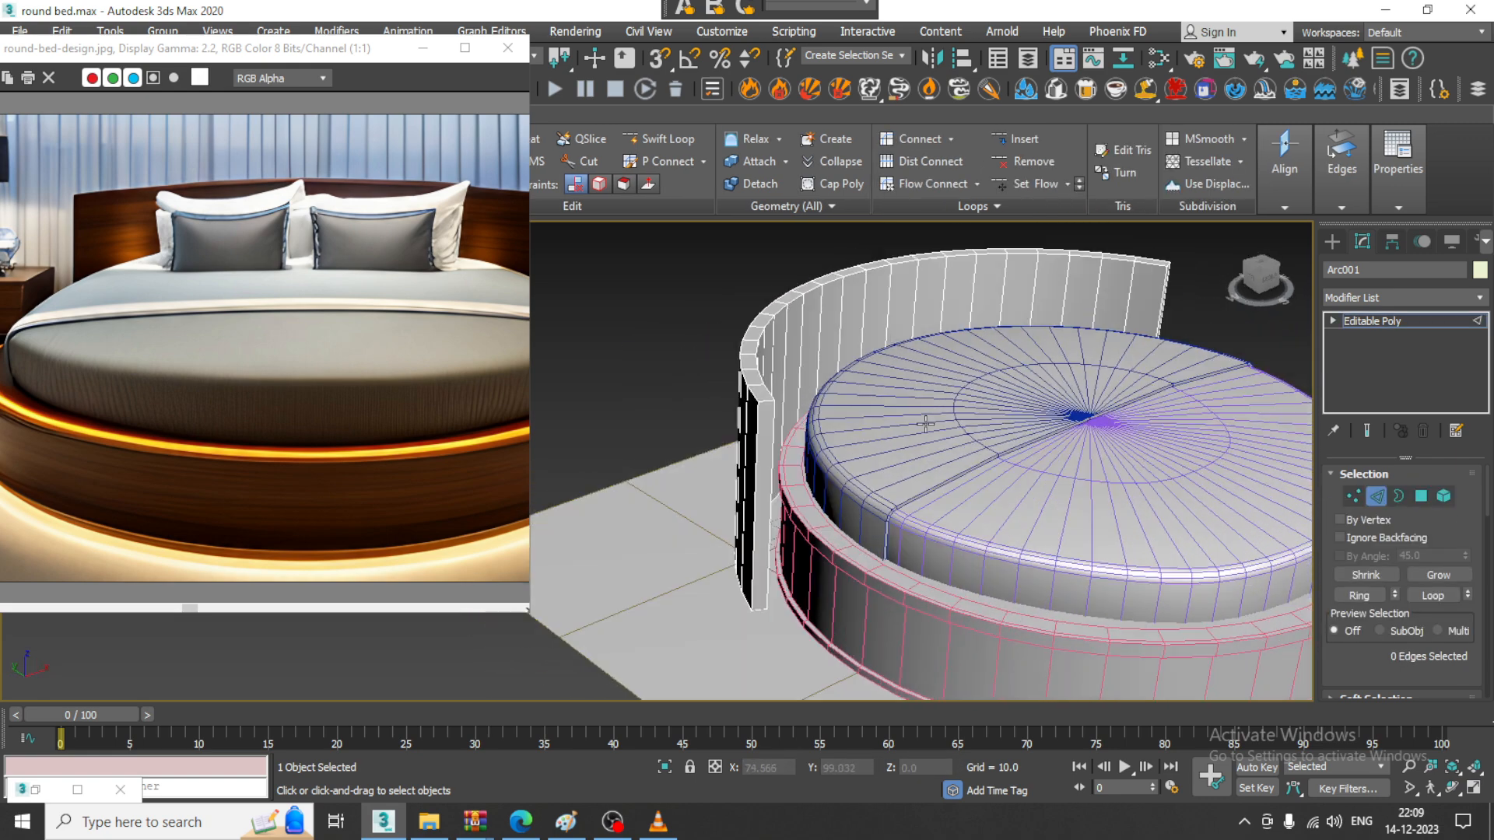
{"action": "left_click", "coordinate": [773, 421]}
{"action": "middle_click_drag", "start_coordinate": [812, 399], "coordinate": [792, 389], "text": "alt"}
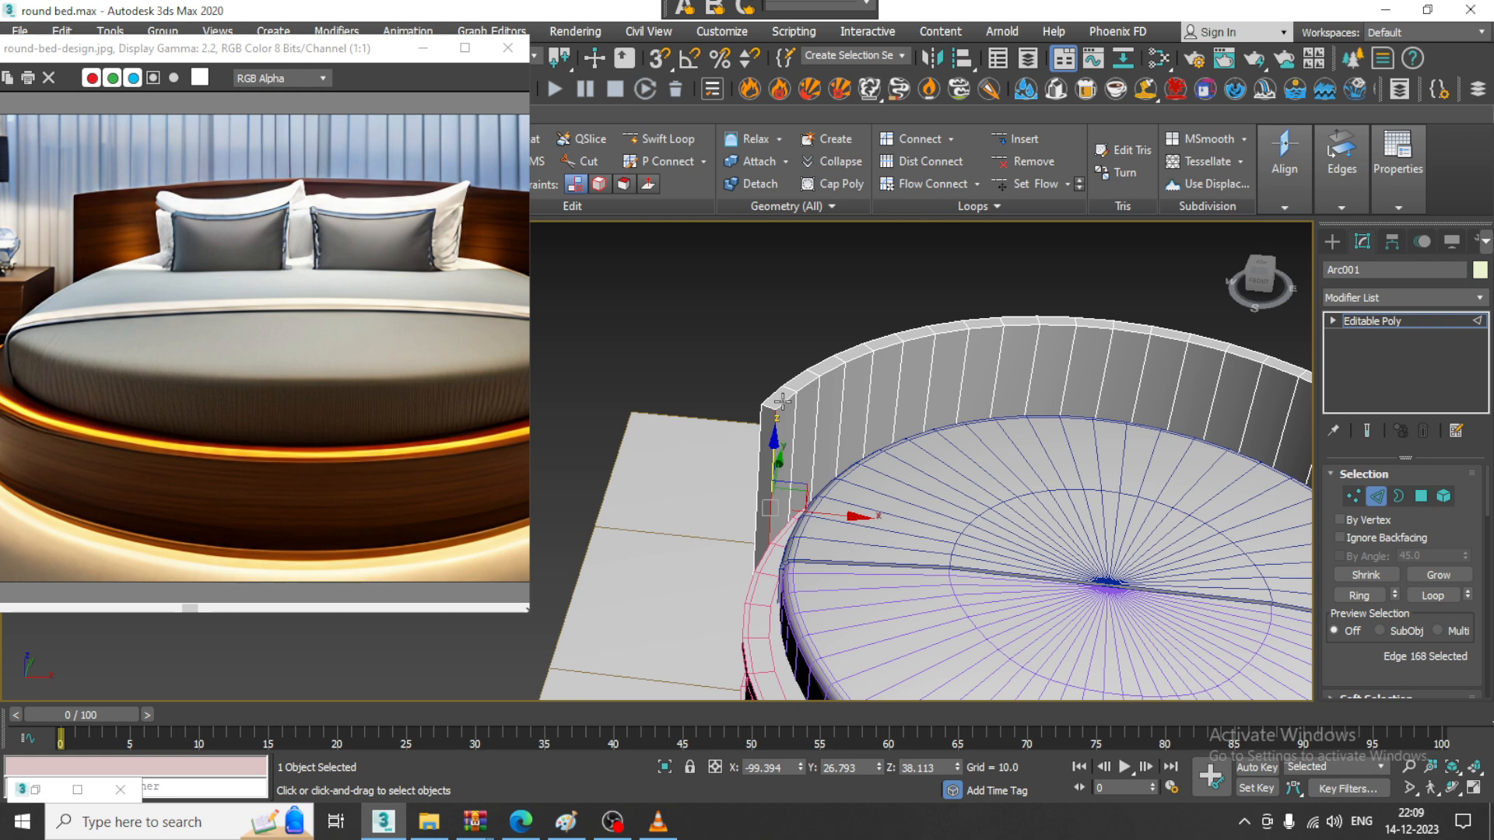
{"action": "double_click", "coordinate": [774, 413]}
{"action": "left_click", "coordinate": [772, 424], "text": "ctrl"}
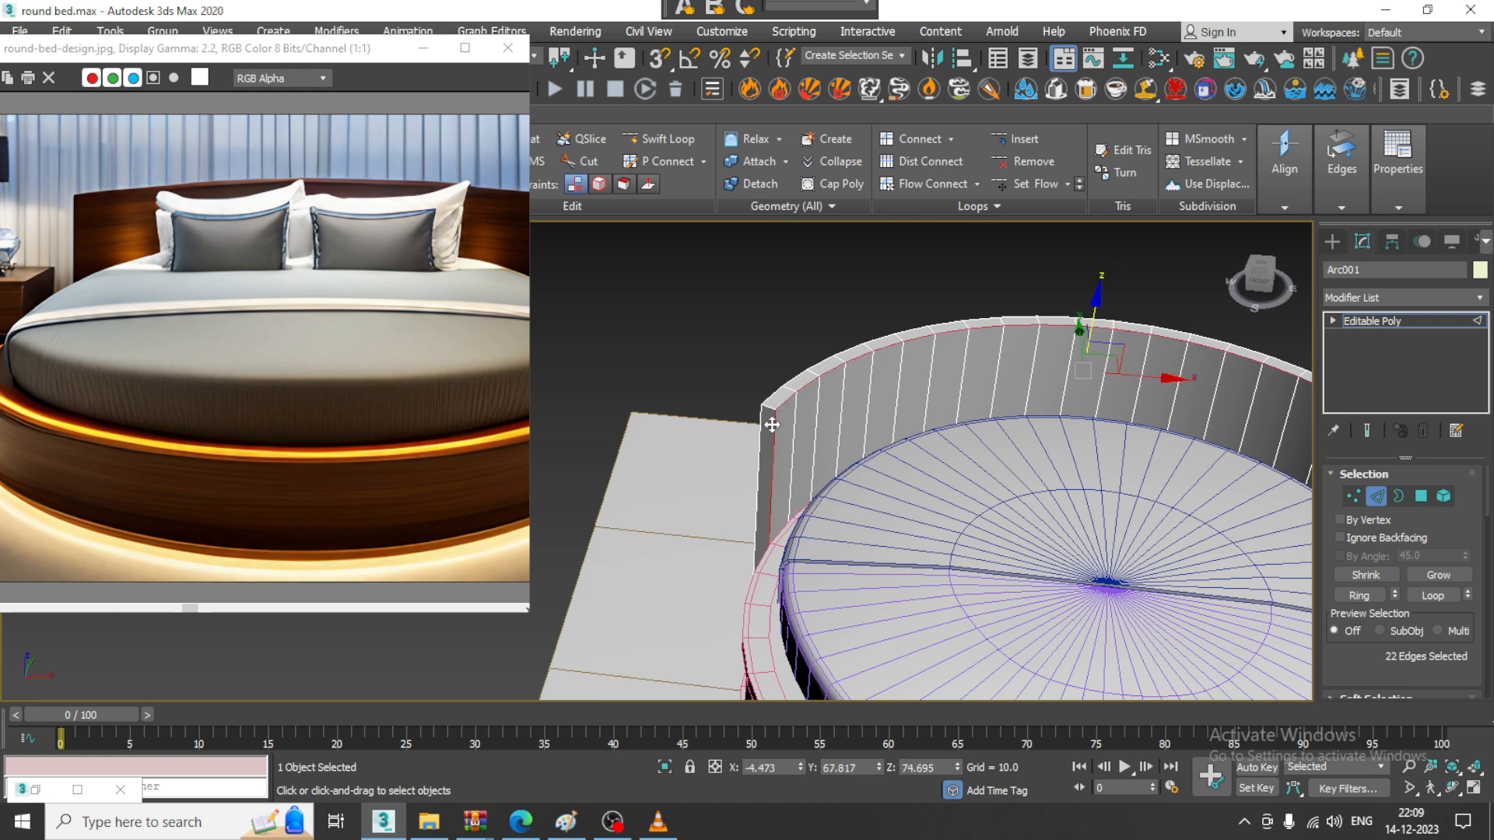
{"action": "scroll", "coordinate": [932, 461], "scroll_direction": "up", "scroll_amount": 6}
{"action": "left_click", "coordinate": [911, 530], "text": "ctrl"}
{"action": "double_click", "coordinate": [910, 531], "text": "ctrl"}
{"action": "middle_click_drag", "start_coordinate": [910, 532], "coordinate": [963, 525], "text": "alt"}
{"action": "left_click", "coordinate": [1102, 504], "text": "ctrl"}
{"action": "scroll", "coordinate": [1099, 504], "scroll_direction": "down", "scroll_amount": 5}
{"action": "middle_click_drag", "start_coordinate": [856, 494], "coordinate": [924, 477], "text": "alt"}
{"action": "scroll", "coordinate": [795, 556], "scroll_direction": "up", "scroll_amount": 3}
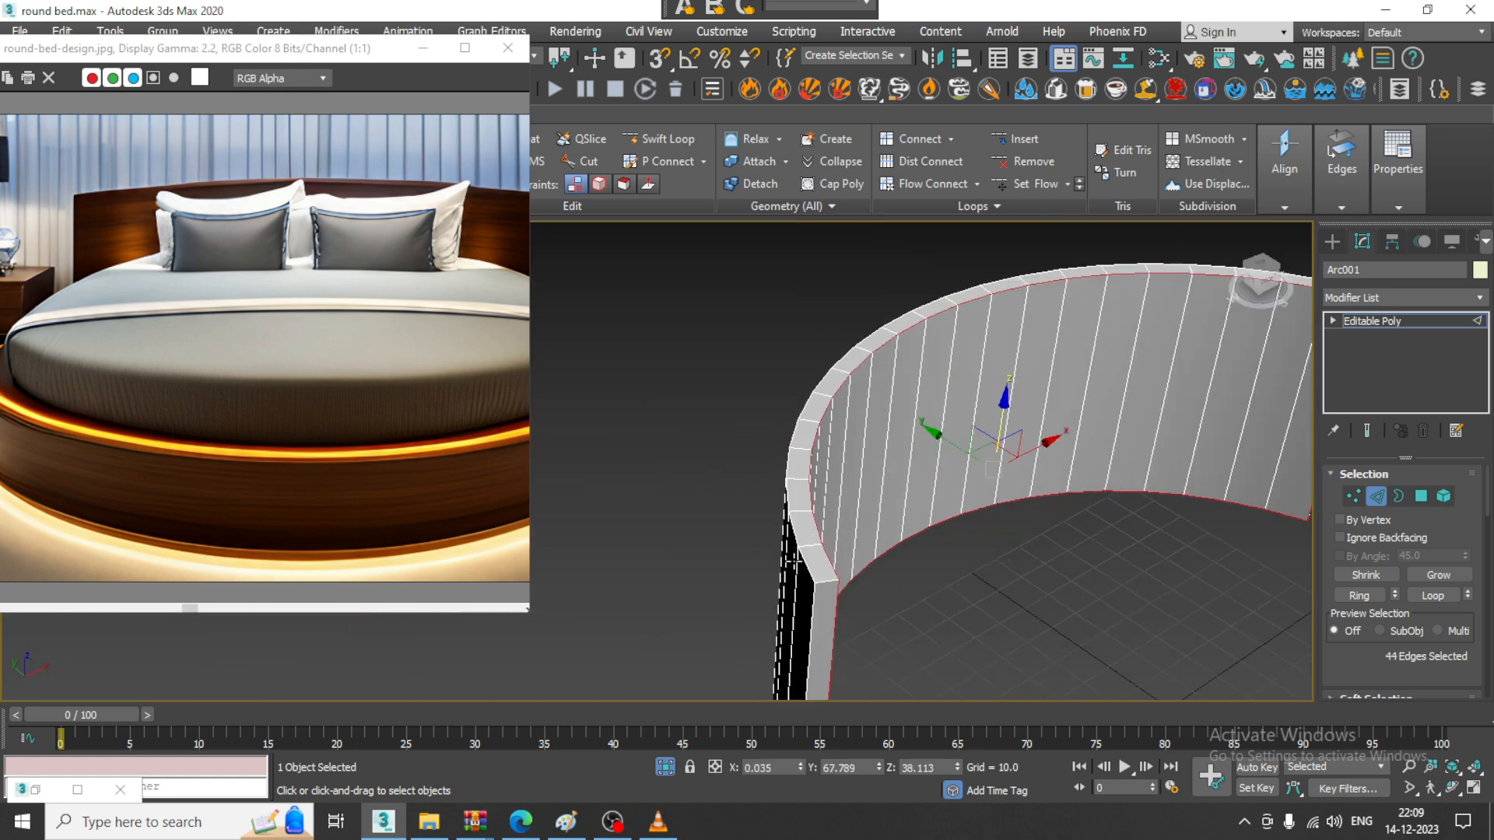
Add the edges outlining the headboard's outer face, including its ends and lower rim, to the edge selection
{"action": "double_click", "coordinate": [807, 614], "text": "ctrl"}
{"action": "left_click", "coordinate": [810, 614], "text": "ctrl"}
{"action": "middle_click_drag", "start_coordinate": [807, 611], "coordinate": [996, 475], "text": "alt"}
{"action": "double_click", "coordinate": [1037, 431], "text": "ctrl"}
{"action": "scroll", "coordinate": [1040, 432], "scroll_direction": "down", "scroll_amount": 5}
{"action": "scroll", "coordinate": [1102, 422], "scroll_direction": "up", "scroll_amount": 4}
{"action": "left_click", "coordinate": [1013, 422], "text": "ctrl"}
{"action": "scroll", "coordinate": [1014, 421], "scroll_direction": "down", "scroll_amount": 4}
{"action": "middle_click_drag", "start_coordinate": [1014, 423], "coordinate": [968, 426]}
{"action": "middle_click_drag", "start_coordinate": [968, 427], "coordinate": [979, 428]}
{"action": "scroll", "coordinate": [936, 464], "scroll_direction": "up", "scroll_amount": 5}
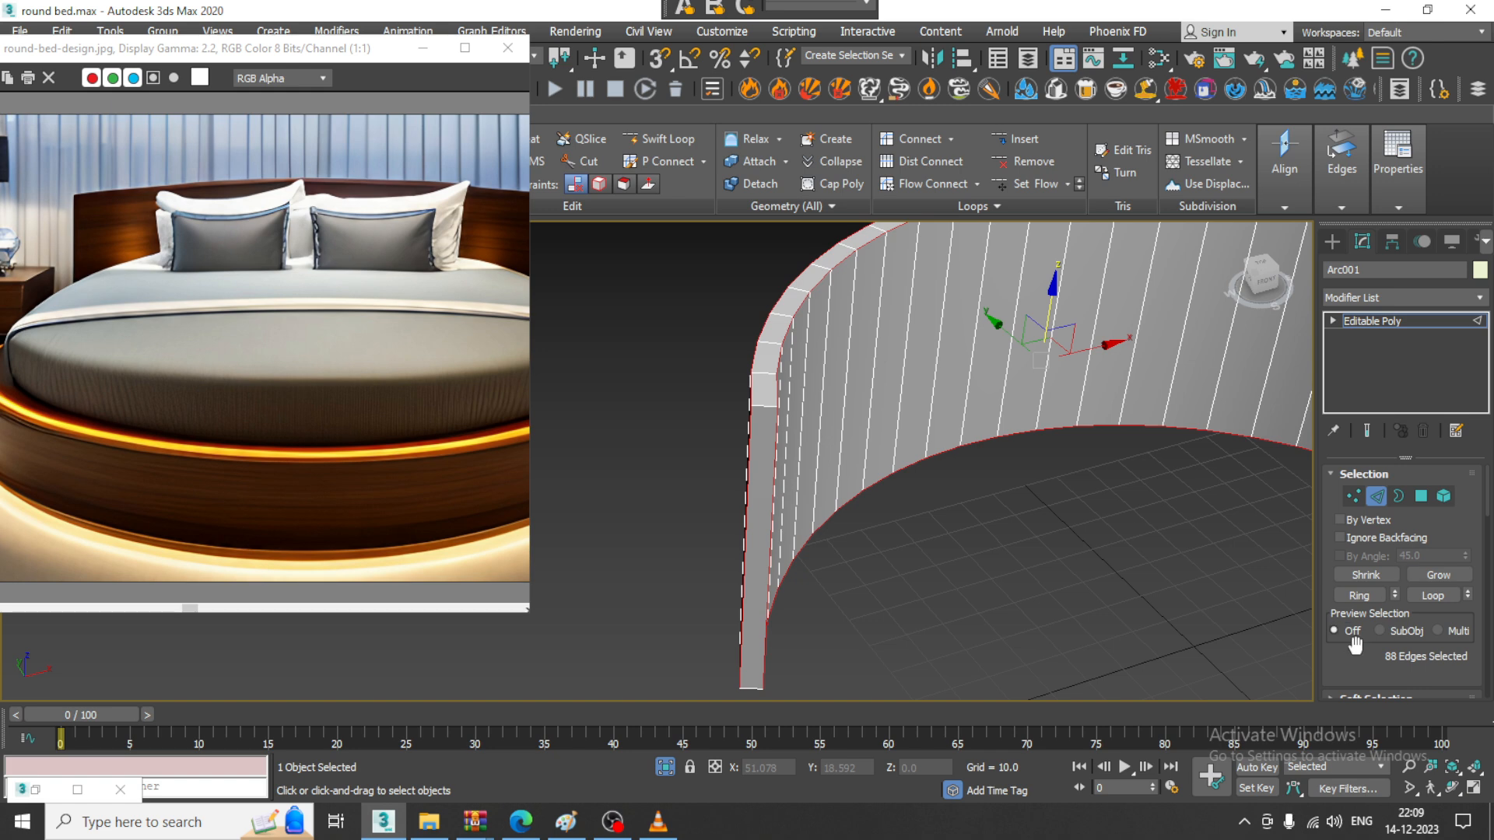
Chamfer the selected headboard edges by 0.764 with 1 segment
{"action": "scroll", "coordinate": [1344, 633], "scroll_direction": "down", "scroll_amount": 4}
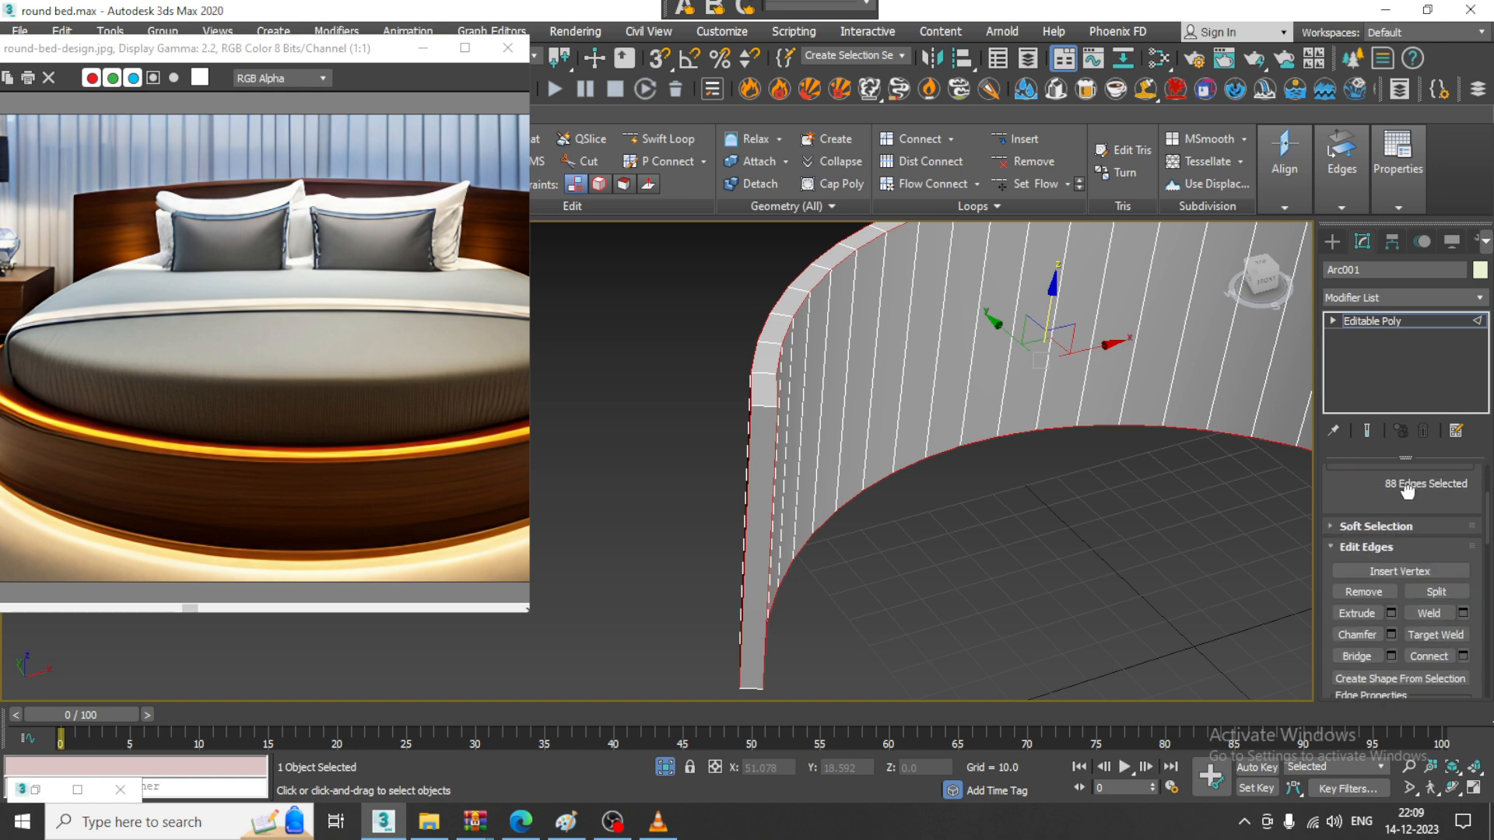
{"action": "left_click", "coordinate": [1392, 634]}
{"action": "left_click_drag", "start_coordinate": [671, 498], "coordinate": [672, 503]}
{"action": "middle_click_drag", "start_coordinate": [835, 502], "coordinate": [791, 495], "text": "alt"}
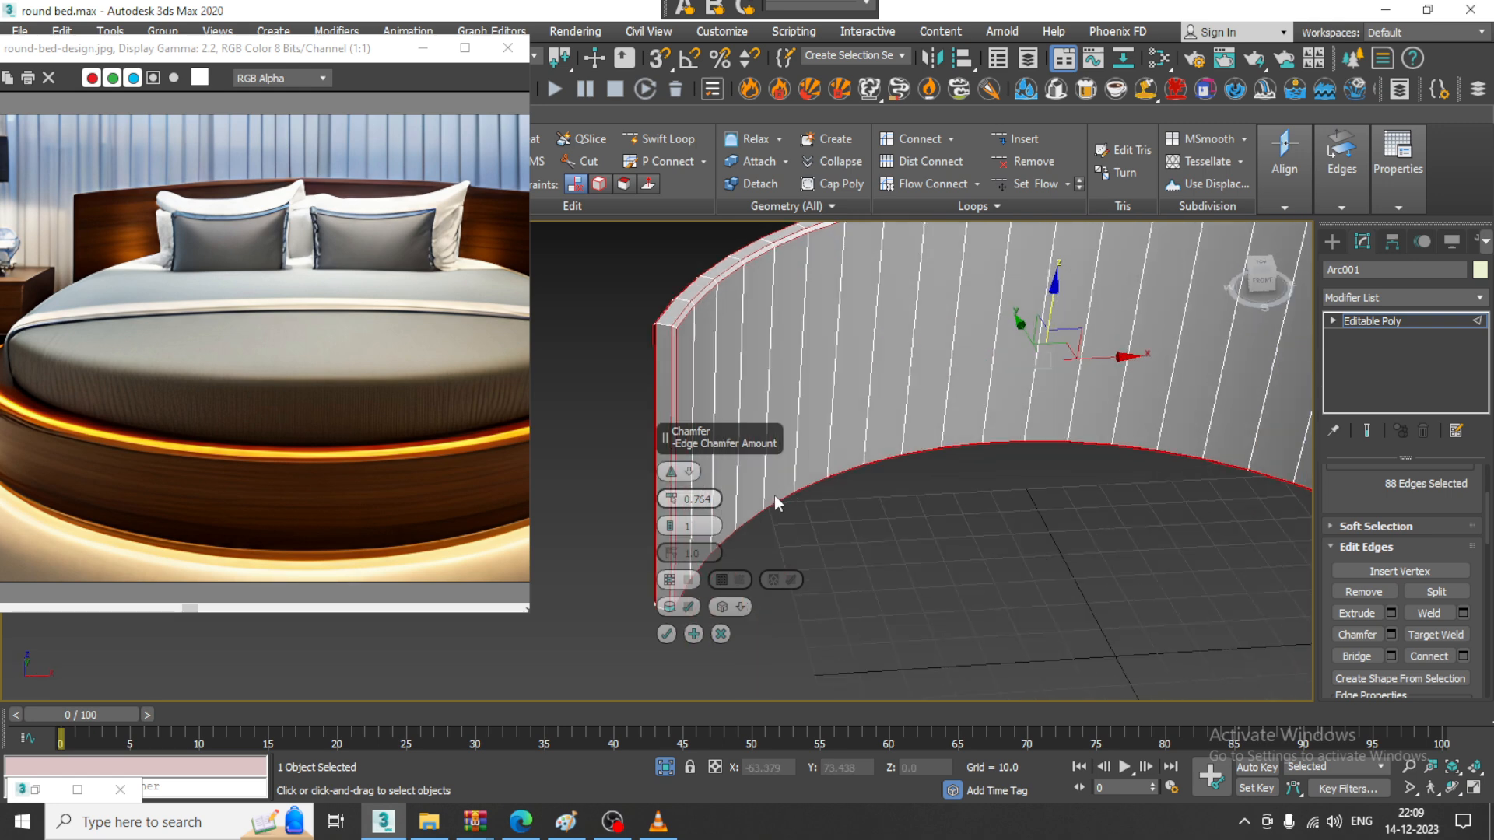
{"action": "left_click", "coordinate": [666, 634]}
Leave edge editing on the headboard and end its isolation
{"action": "left_click", "coordinate": [1409, 326]}
{"action": "right_click", "coordinate": [998, 532]}
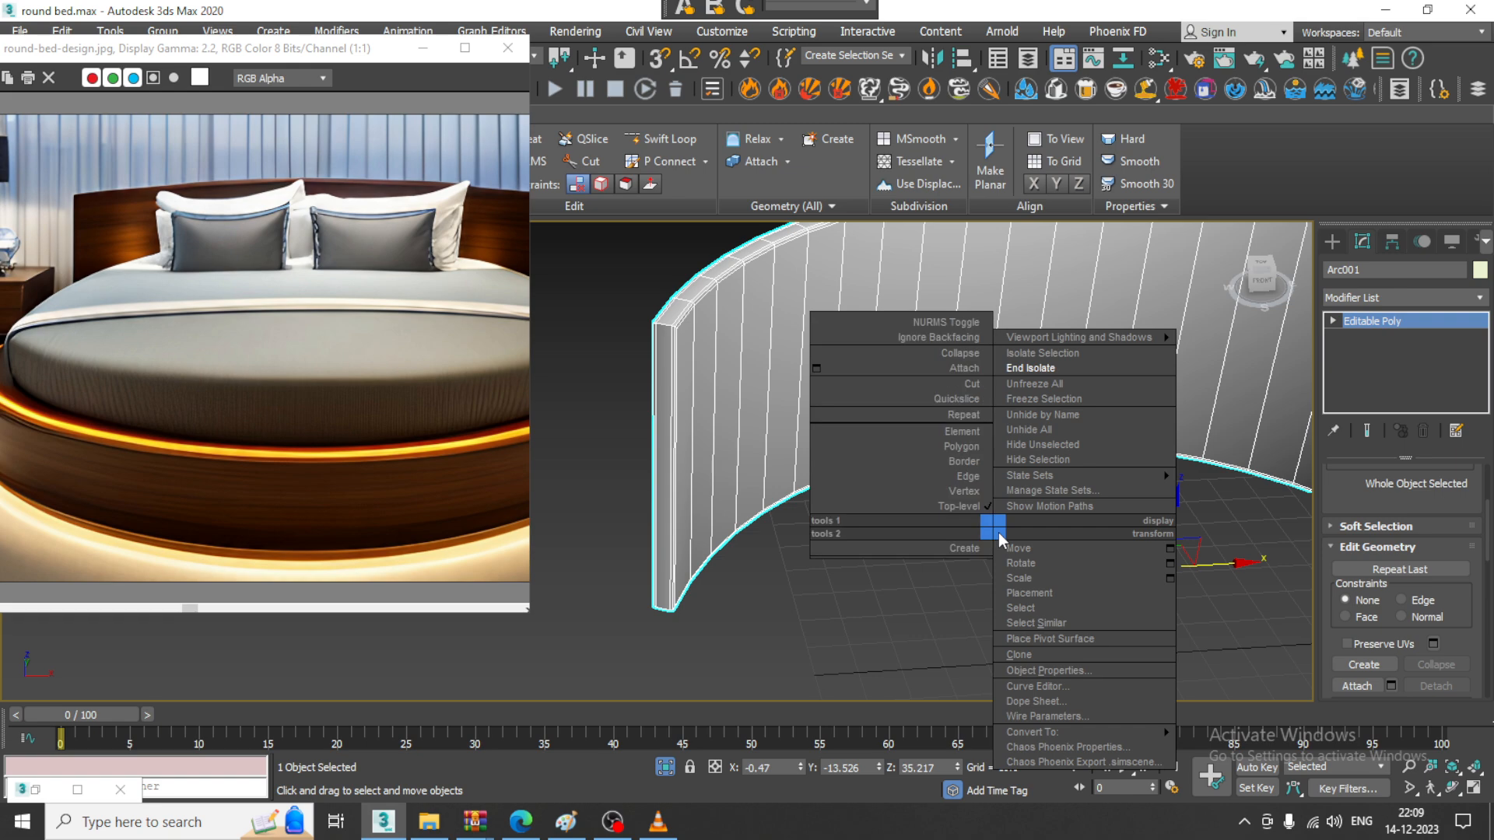
{"action": "left_click", "coordinate": [1004, 373]}
{"action": "middle_click_drag", "start_coordinate": [969, 394], "coordinate": [1021, 357], "text": "alt"}
Raise the chamfered headboard's top vertices slightly further along Z and return to object level
{"action": "key", "text": "1"}
{"action": "middle_click_drag", "start_coordinate": [782, 336], "coordinate": [744, 324]}
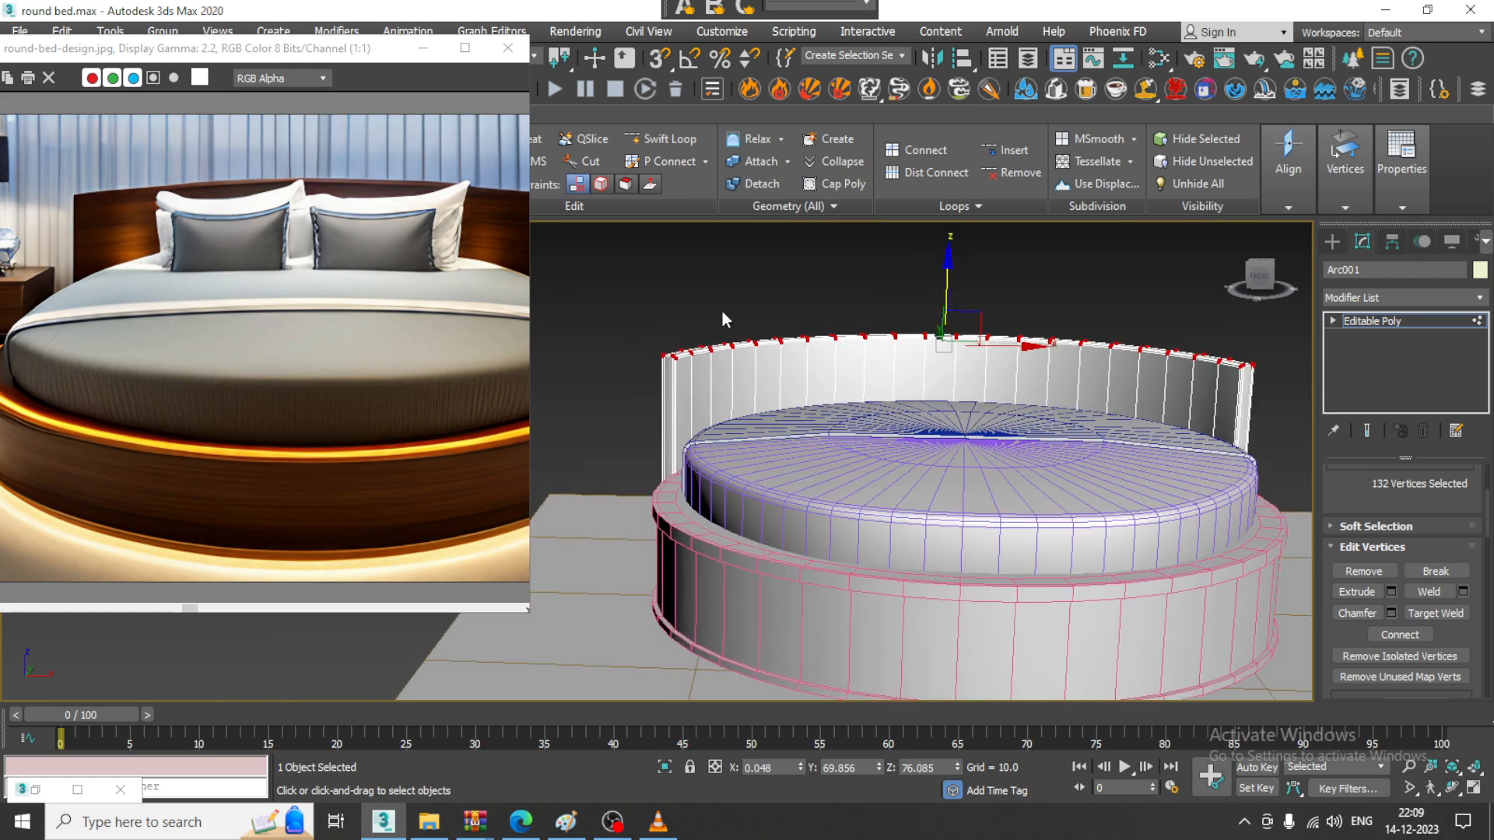
{"action": "left_click_drag", "start_coordinate": [944, 303], "coordinate": [949, 294]}
{"action": "middle_click_drag", "start_coordinate": [932, 320], "coordinate": [1105, 405], "text": "alt"}
{"action": "middle_click_drag", "start_coordinate": [1105, 405], "coordinate": [951, 352]}
{"action": "left_click", "coordinate": [1394, 319]}
Select the round mattress's front rim vertices in the top view and move them slightly outward along Y toward the base rim
{"action": "key", "text": "w"}
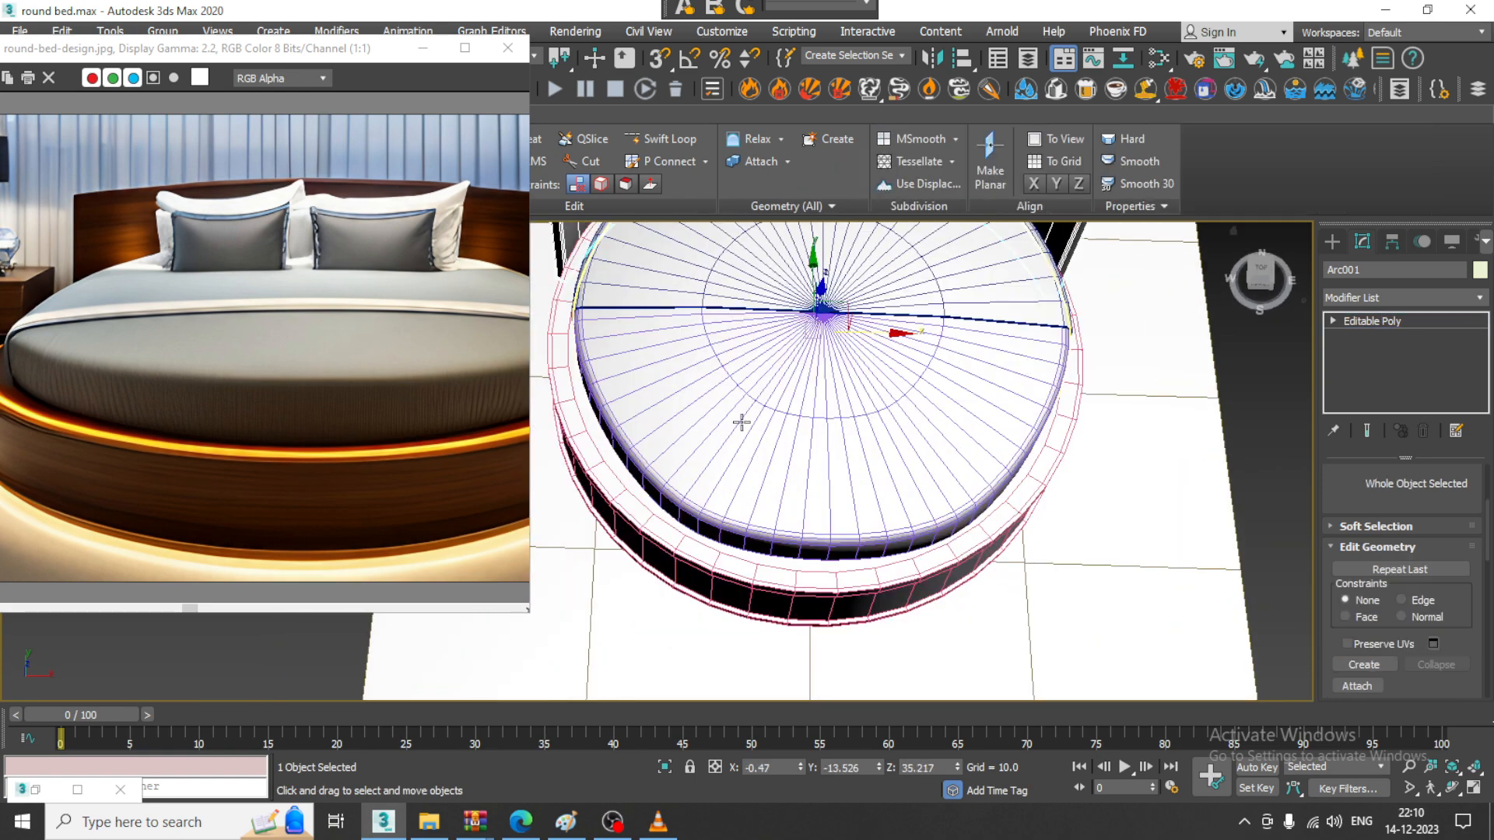
{"action": "left_click", "coordinate": [737, 436]}
{"action": "key", "text": "alt+w"}
{"action": "right_click", "coordinate": [607, 379]}
{"action": "key", "text": "alt+w"}
{"action": "middle_click_drag", "start_coordinate": [690, 327], "coordinate": [767, 261]}
{"action": "scroll", "coordinate": [766, 261], "scroll_direction": "up", "scroll_amount": 2}
{"action": "scroll", "coordinate": [1137, 427], "scroll_direction": "up", "scroll_amount": 2}
{"action": "middle_click_drag", "start_coordinate": [1137, 427], "coordinate": [969, 149]}
{"action": "key", "text": "1"}
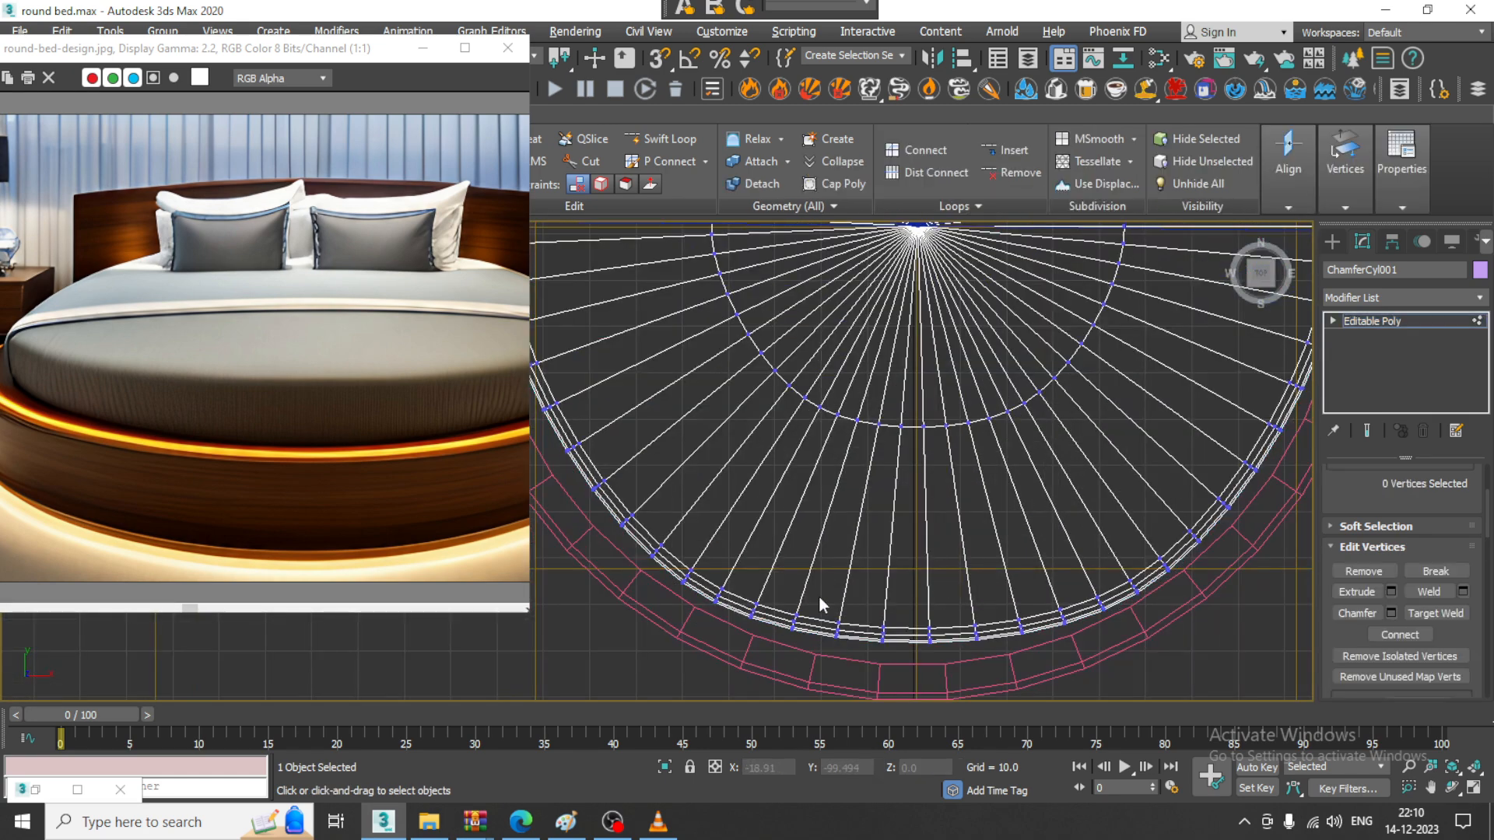
{"action": "left_click_drag", "start_coordinate": [743, 489], "coordinate": [1082, 675]}
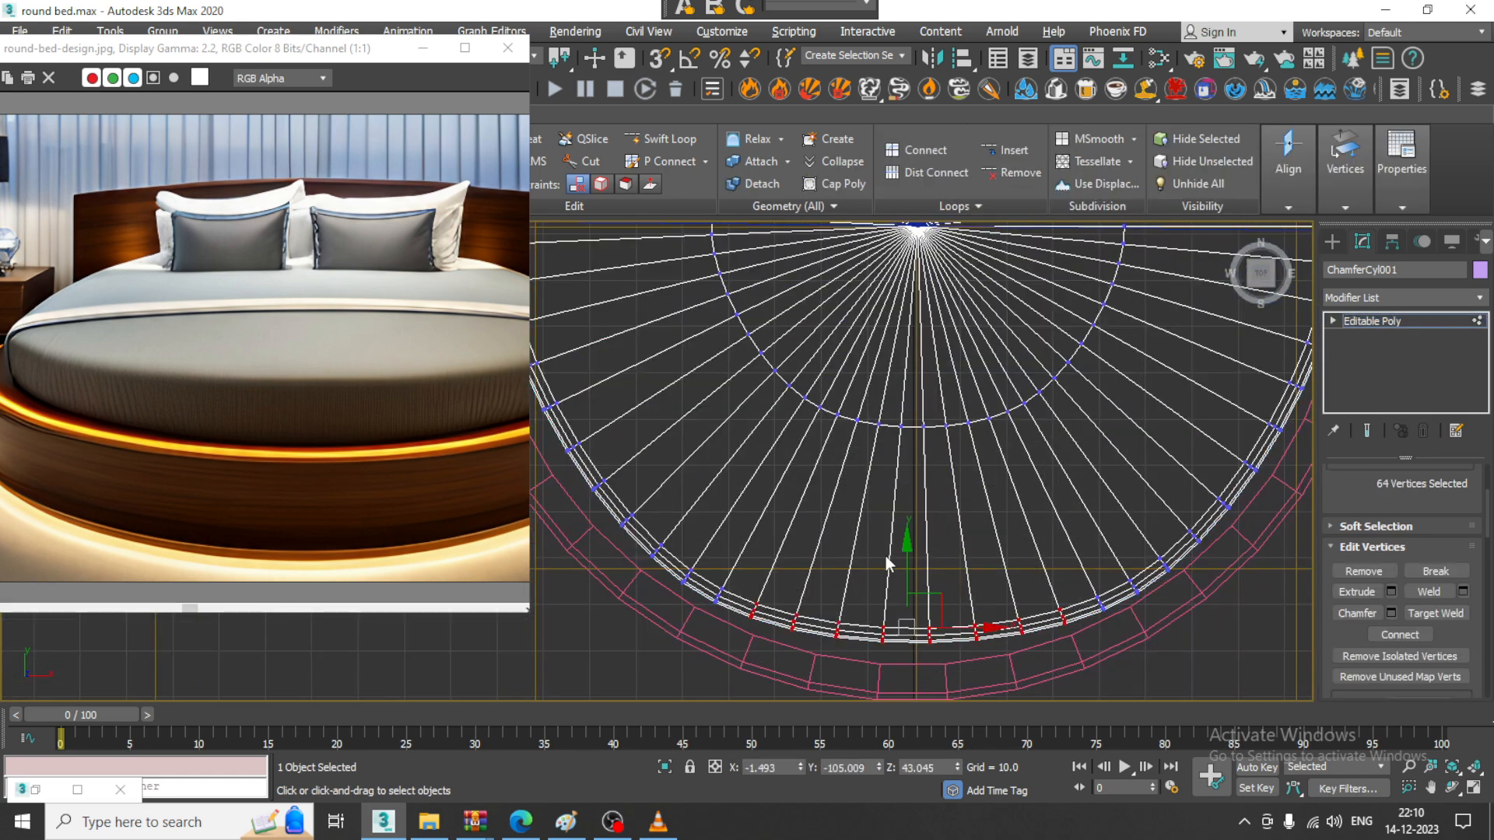
{"action": "left_click_drag", "start_coordinate": [907, 562], "coordinate": [911, 567]}
{"action": "key", "text": "alt+w"}
{"action": "middle_click", "coordinate": [1056, 620]}
{"action": "key", "text": "alt+w"}
{"action": "middle_click_drag", "start_coordinate": [1057, 615], "coordinate": [937, 373], "text": "alt"}
{"action": "left_click", "coordinate": [1388, 320]}
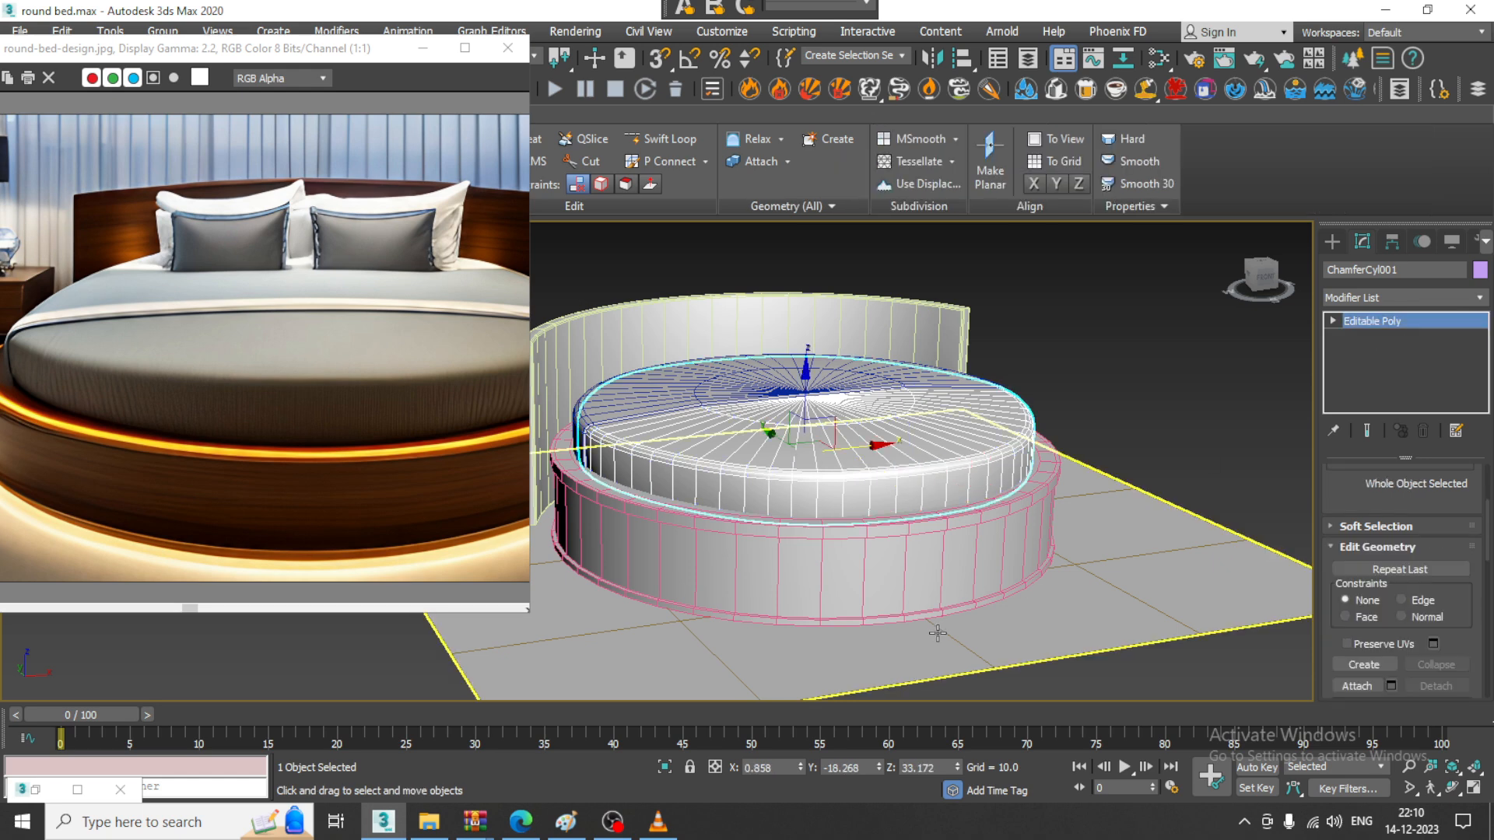
Scale the ground plane up uniformly to about 185 percent
{"action": "left_click", "coordinate": [933, 629]}
{"action": "key", "text": "r"}
{"action": "left_click_drag", "start_coordinate": [788, 506], "coordinate": [754, 476]}
Examine the reference picture's bed cover band, glowing base rim and bedside area against the modelled bed
{"action": "scroll", "coordinate": [97, 357], "scroll_direction": "down", "scroll_amount": 1}
{"action": "scroll", "coordinate": [271, 329], "scroll_direction": "up", "scroll_amount": 1}
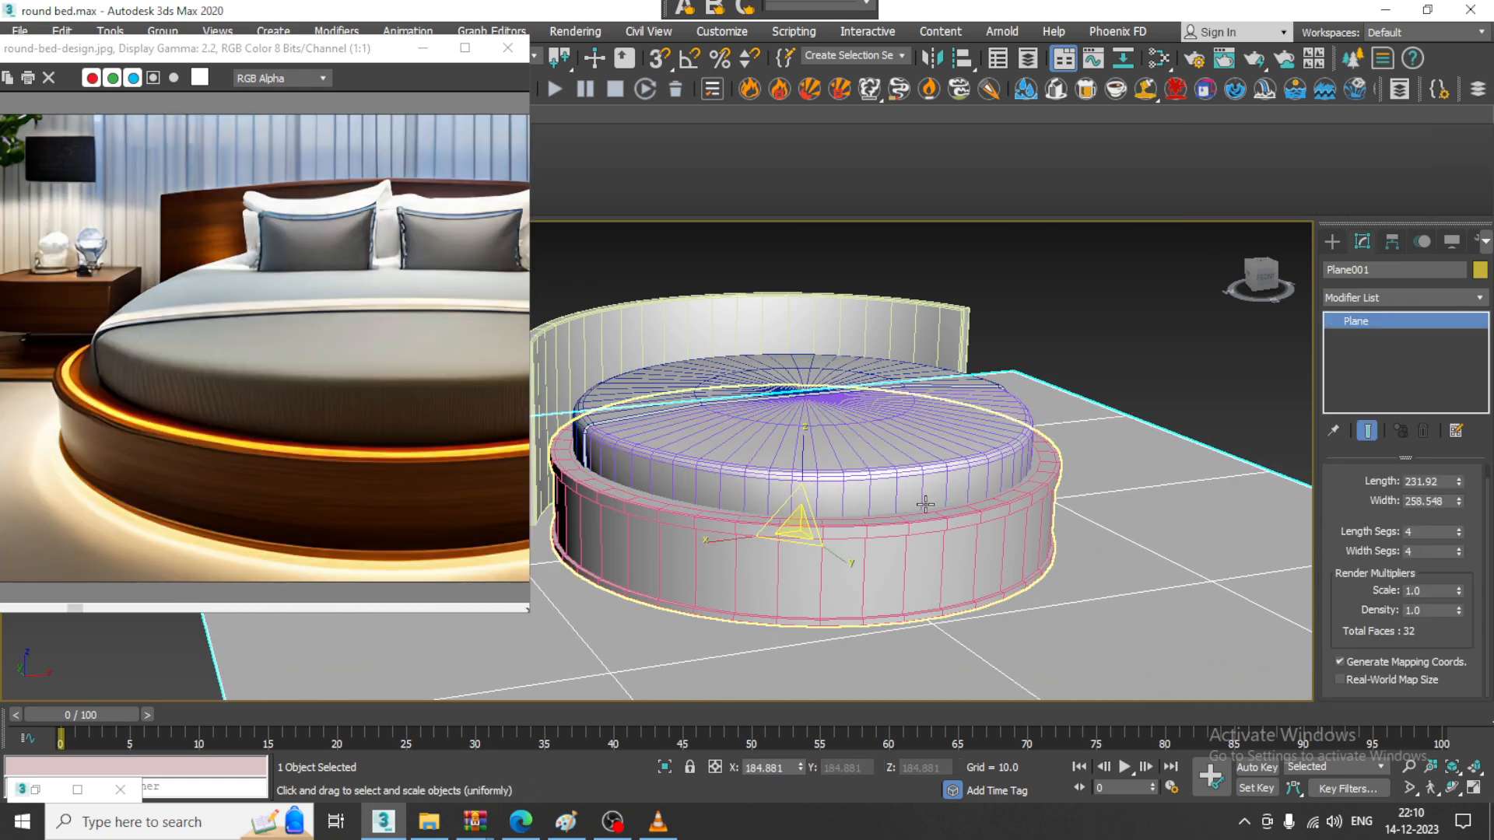
{"action": "middle_click_drag", "start_coordinate": [149, 358], "coordinate": [205, 357]}
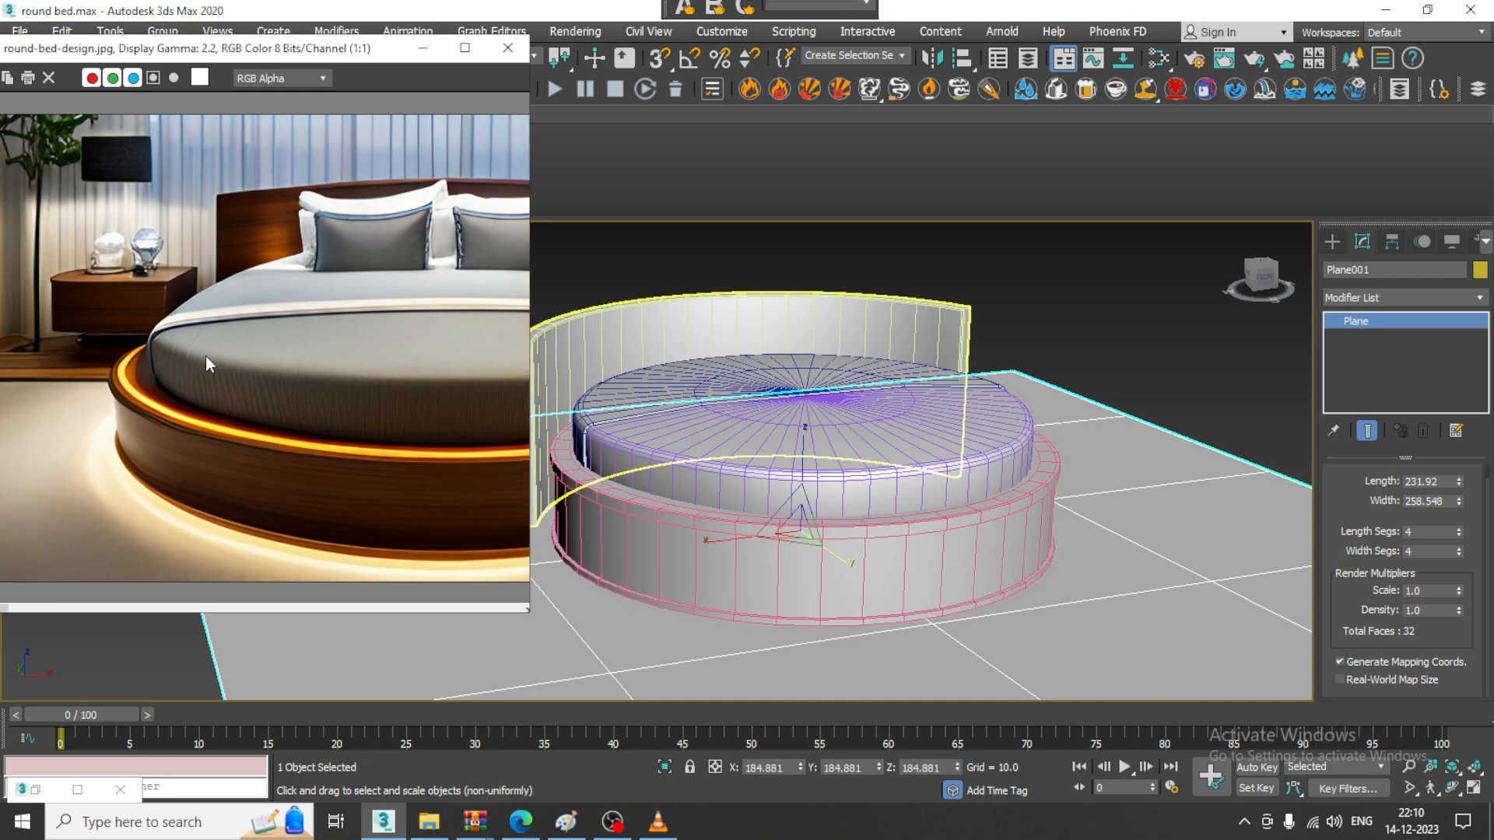
{"action": "middle_click_drag", "start_coordinate": [869, 449], "coordinate": [951, 459]}
{"action": "middle_click_drag", "start_coordinate": [148, 367], "coordinate": [242, 356]}
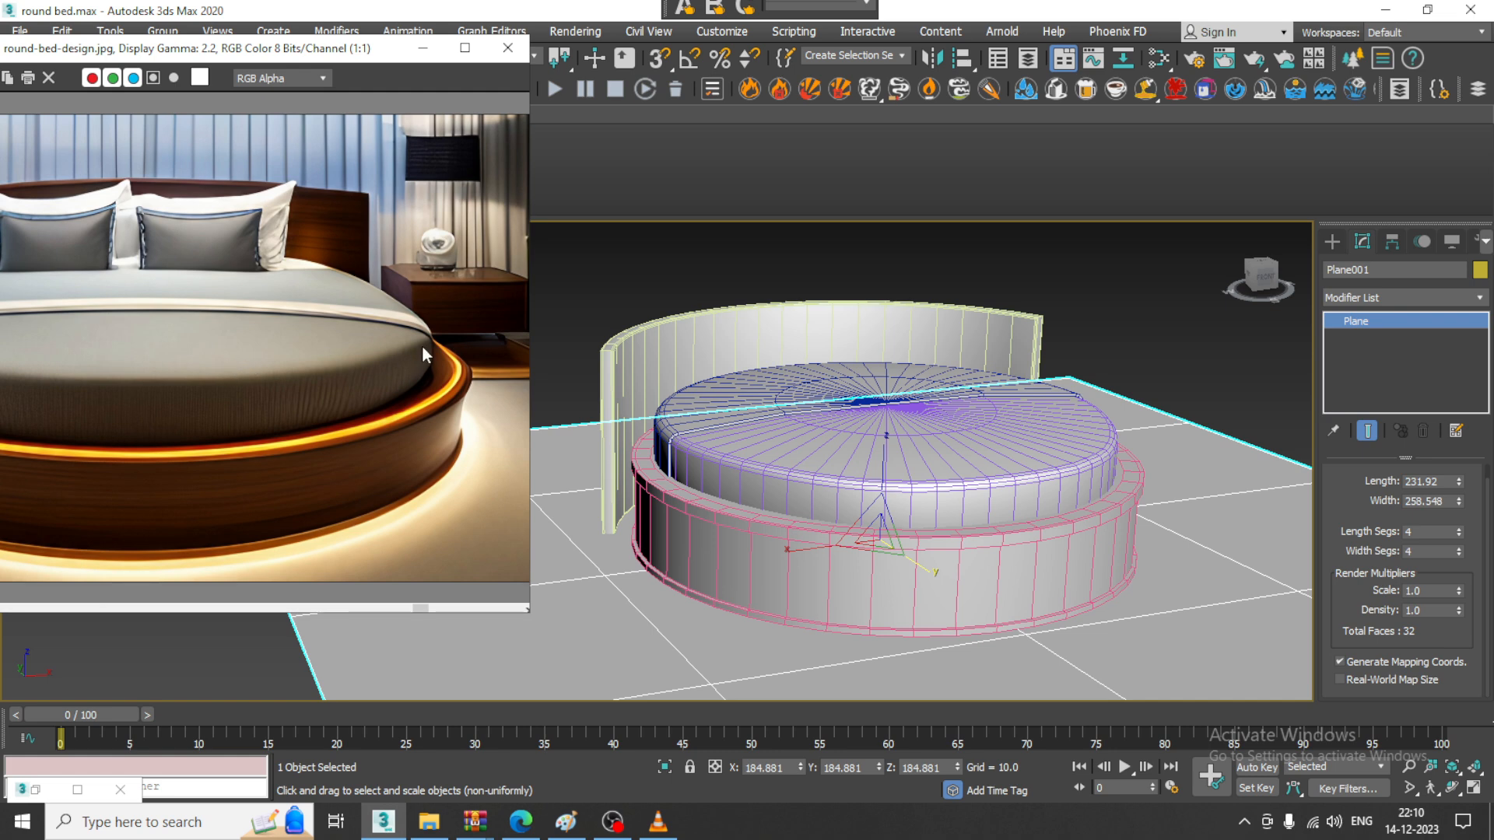
{"action": "middle_click_drag", "start_coordinate": [410, 351], "coordinate": [239, 376]}
{"action": "middle_click_drag", "start_coordinate": [180, 336], "coordinate": [510, 330]}
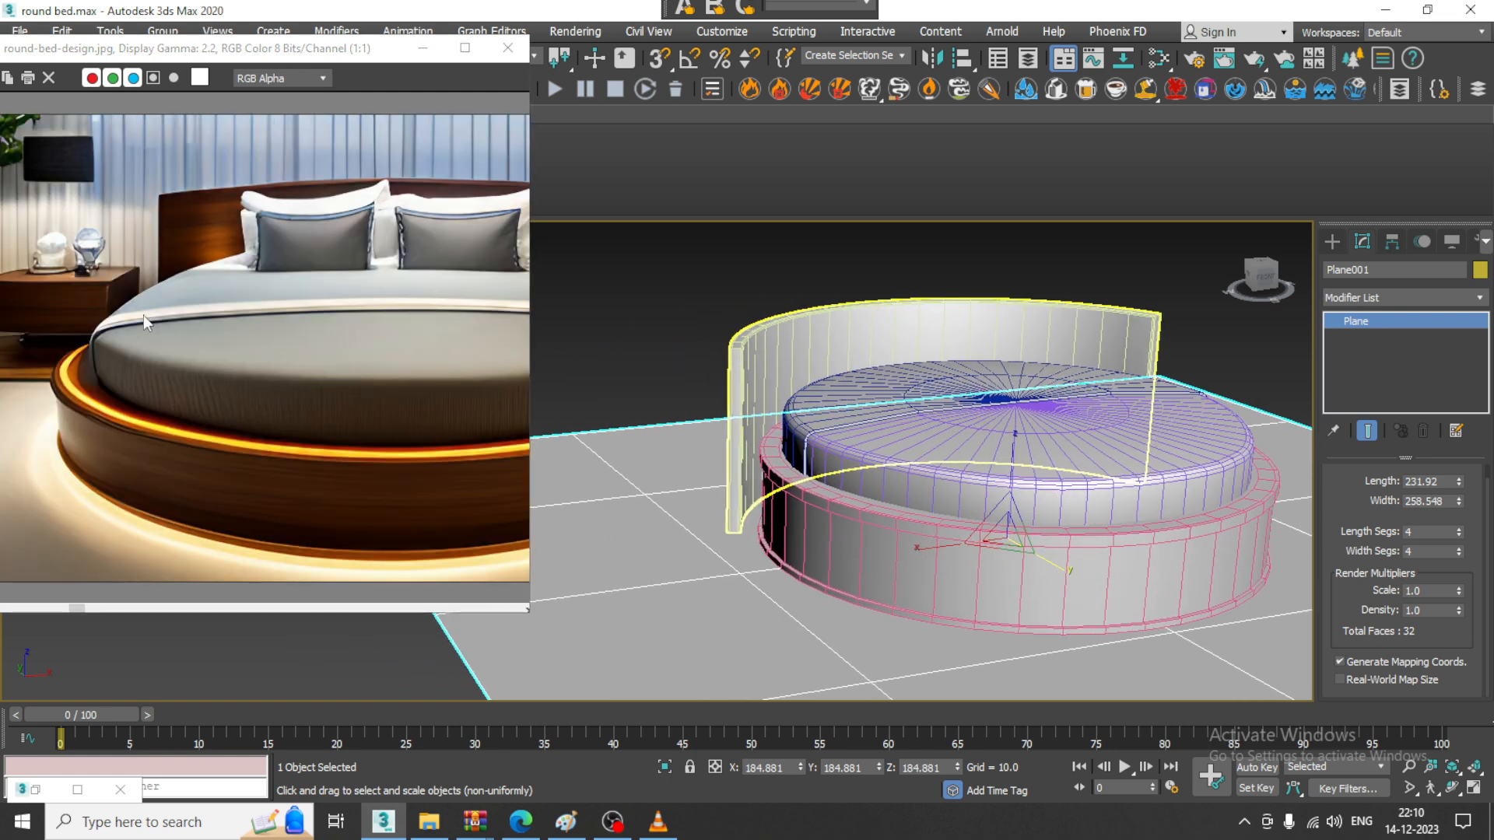
{"action": "middle_click_drag", "start_coordinate": [41, 277], "coordinate": [91, 284]}
{"action": "scroll", "coordinate": [95, 285], "scroll_direction": "up", "scroll_amount": 1}
{"action": "scroll", "coordinate": [105, 287], "scroll_direction": "down", "scroll_amount": 1}
{"action": "middle_click_drag", "start_coordinate": [887, 491], "coordinate": [962, 458], "text": "alt"}
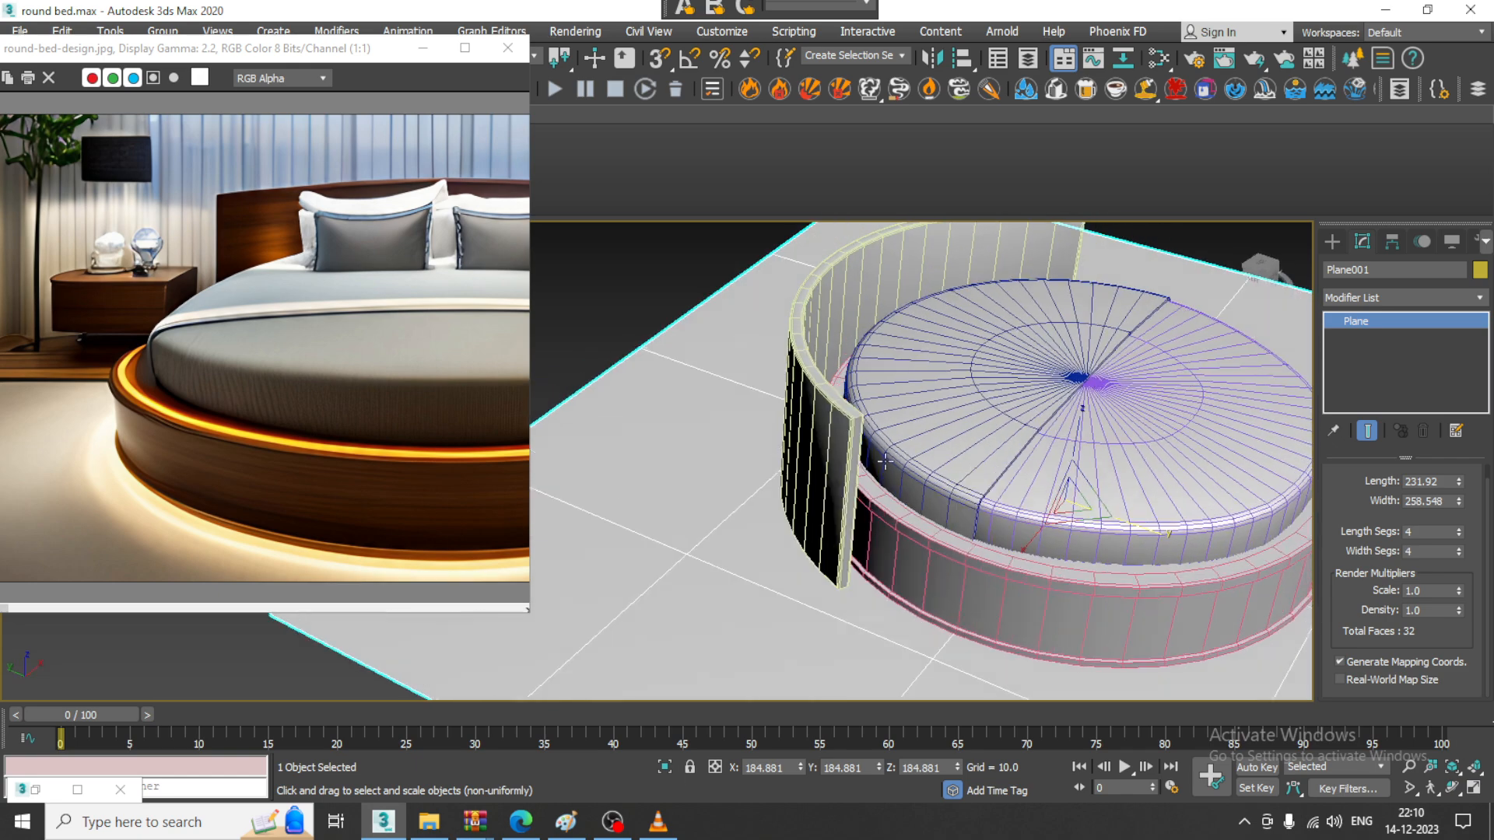
Create a tall, thin upright box primitive behind the round bed as the back wall
{"action": "left_click", "coordinate": [1336, 242]}
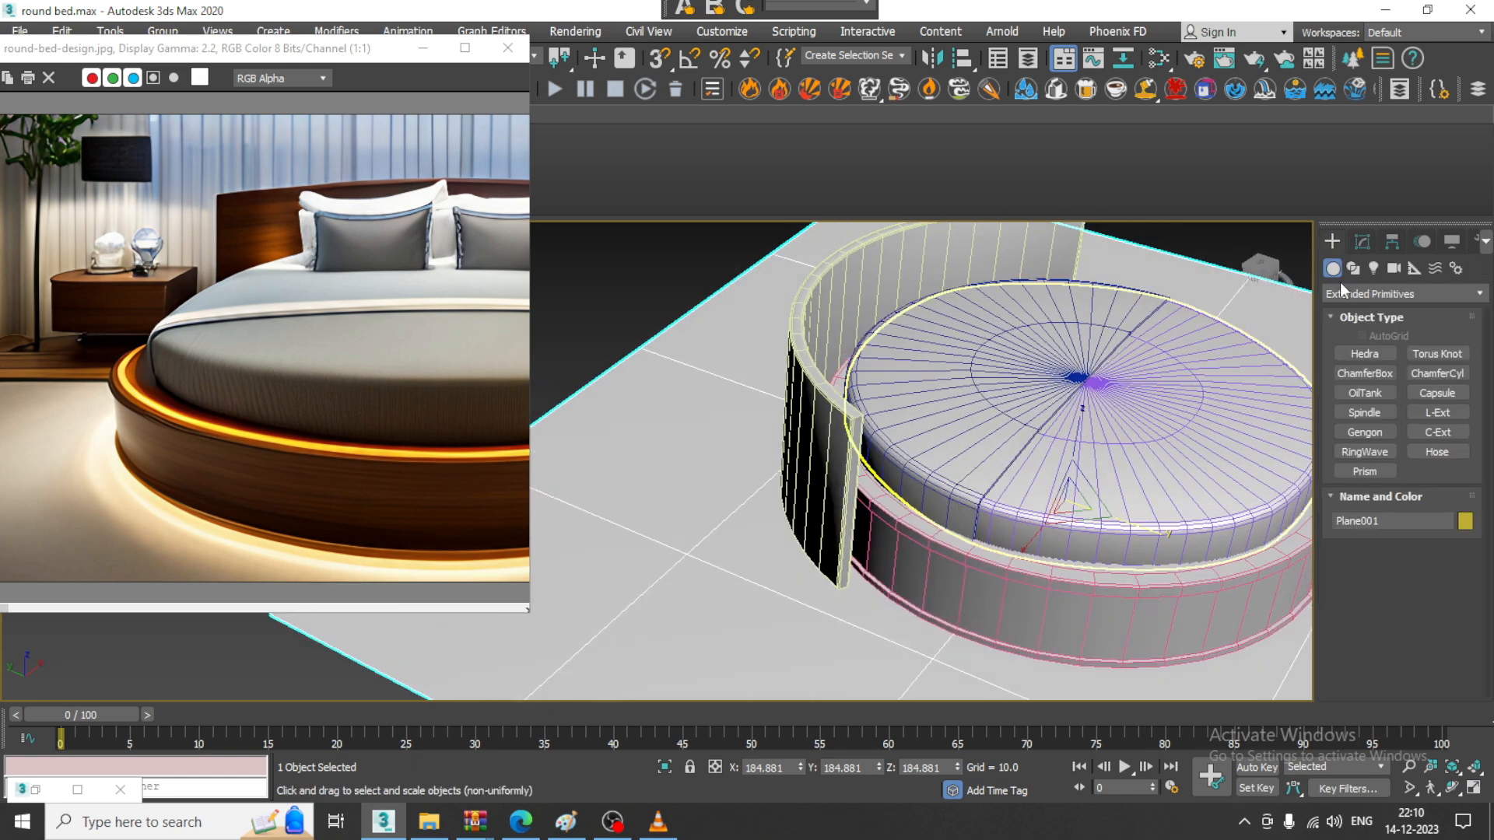
{"action": "left_click", "coordinate": [1342, 292]}
{"action": "left_click", "coordinate": [1365, 319]}
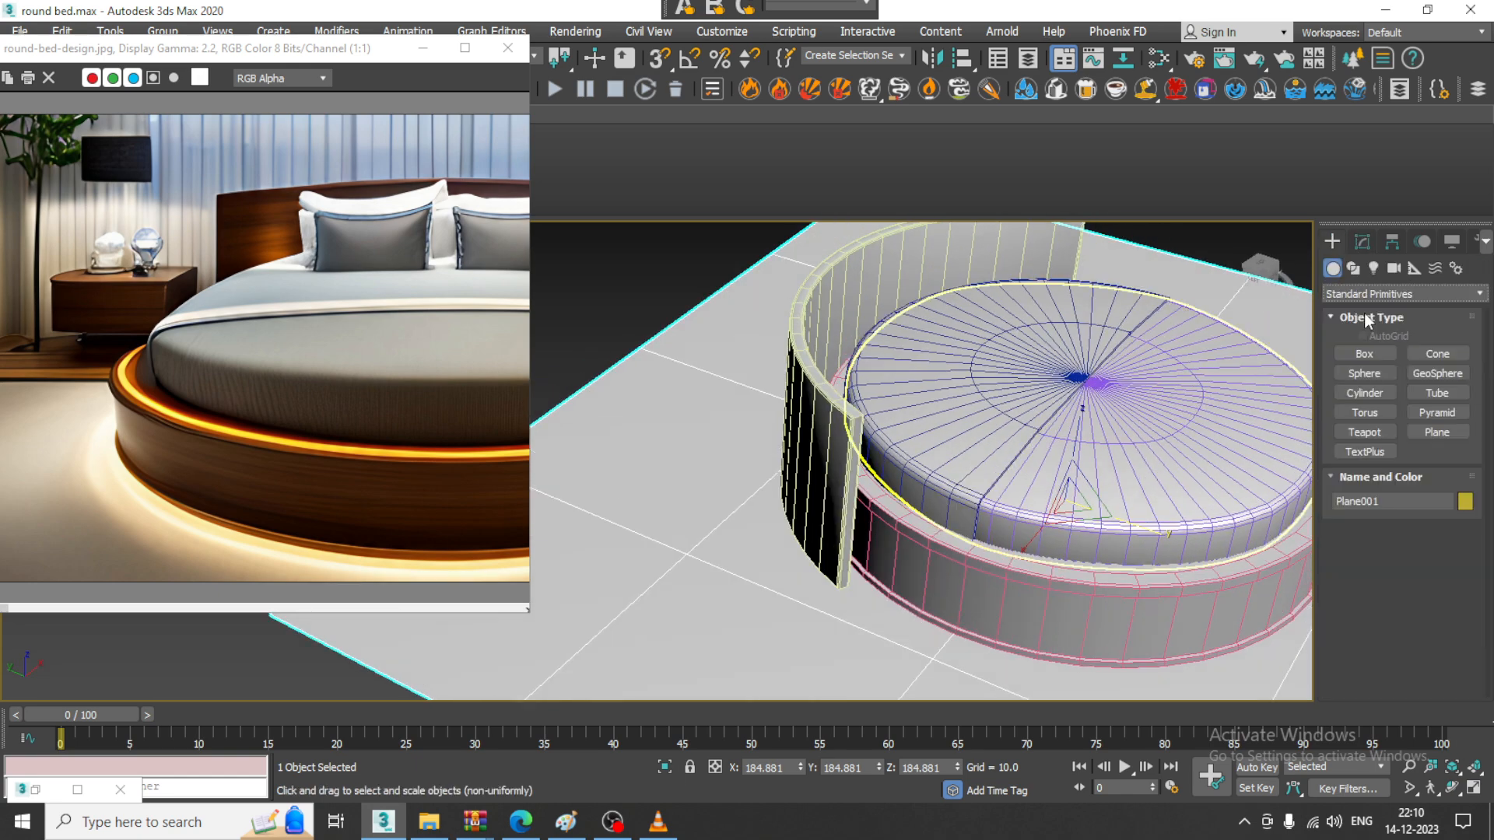
{"action": "left_click", "coordinate": [1374, 355]}
{"action": "scroll", "coordinate": [919, 428], "scroll_direction": "down", "scroll_amount": 3}
{"action": "middle_click_drag", "start_coordinate": [887, 436], "coordinate": [763, 316], "text": "alt"}
{"action": "left_click_drag", "start_coordinate": [682, 289], "coordinate": [754, 542]}
{"action": "left_click", "coordinate": [741, 244]}
Reposition the reference picture window and scale the wall box's height along Z to about 71 percent
{"action": "middle_click_drag", "start_coordinate": [954, 424], "coordinate": [831, 383], "text": "alt"}
{"action": "middle_click_drag", "start_coordinate": [830, 383], "coordinate": [965, 546]}
{"action": "middle_click_drag", "start_coordinate": [965, 546], "coordinate": [1011, 563], "text": "alt"}
{"action": "key", "text": "r"}
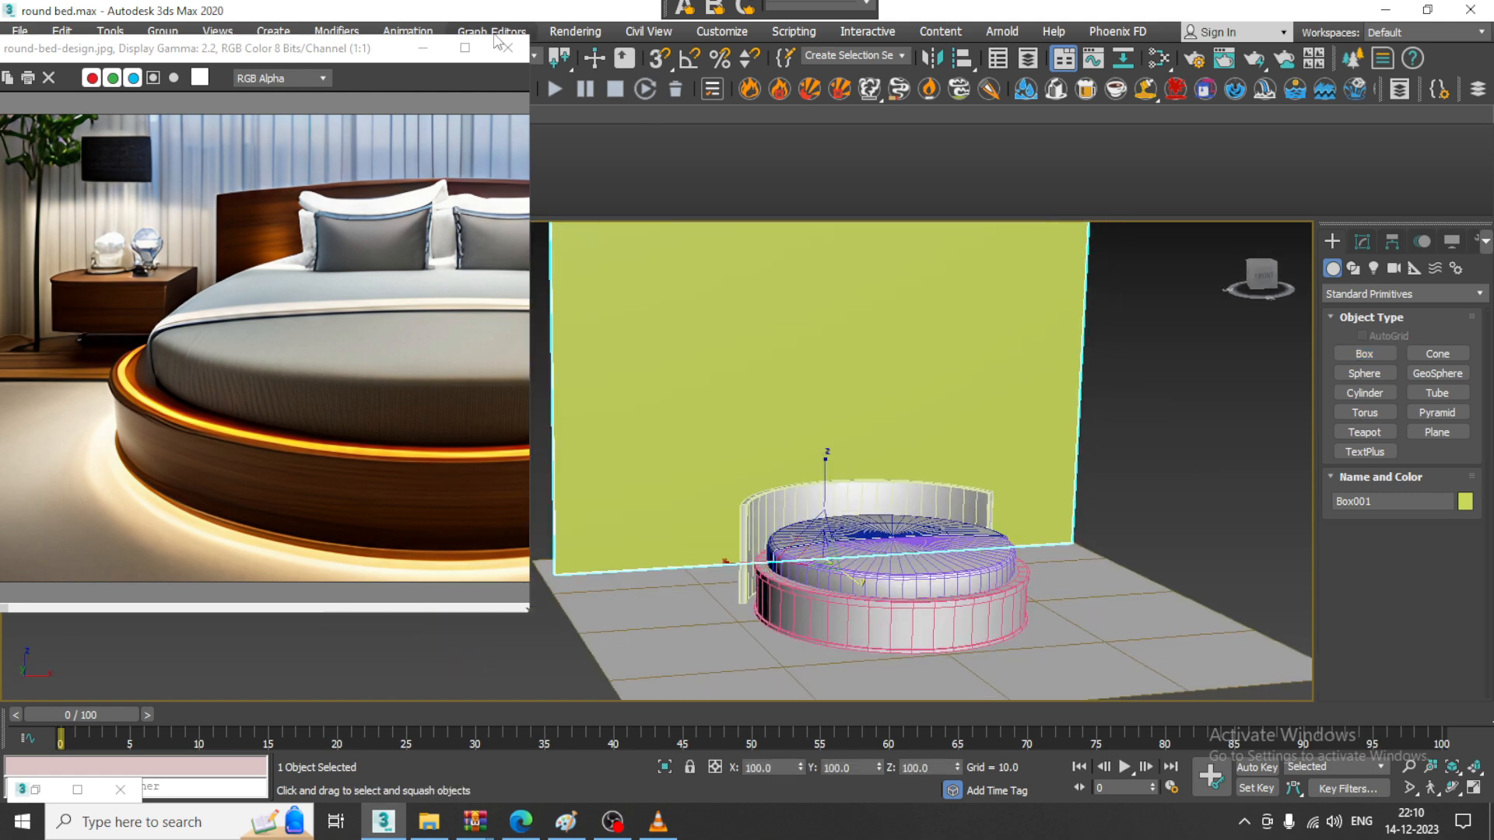
{"action": "left_click_drag", "start_coordinate": [370, 61], "coordinate": [345, 149]}
{"action": "left_click_drag", "start_coordinate": [433, 59], "coordinate": [434, 91]}
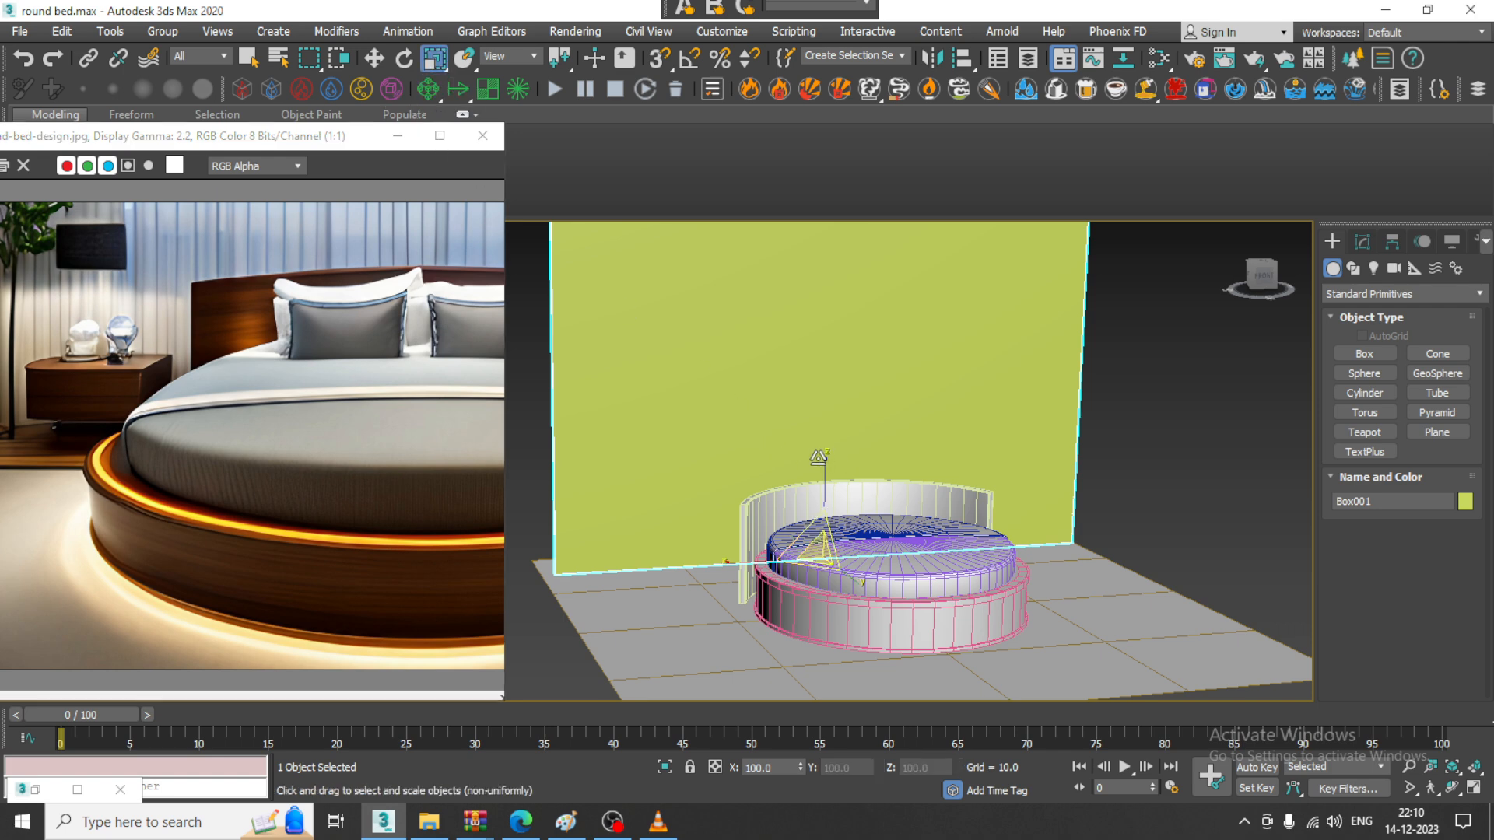
{"action": "left_click_drag", "start_coordinate": [819, 457], "coordinate": [830, 488]}
{"action": "middle_click_drag", "start_coordinate": [799, 485], "coordinate": [869, 514], "text": "alt"}
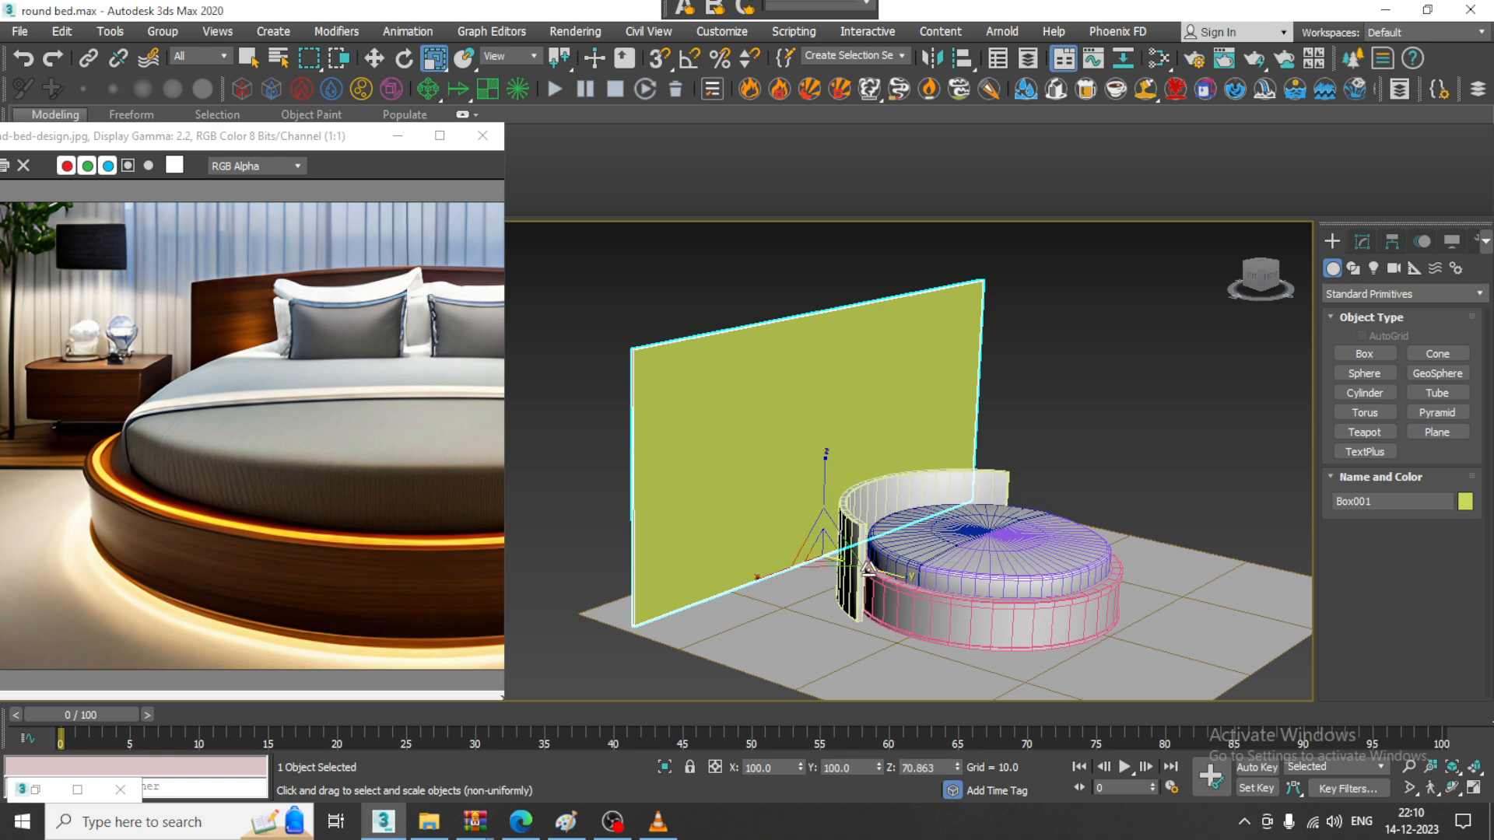
Move the wall along Y to about 114.4, just behind the headboard, and assign Material #25 to it
{"action": "scroll", "coordinate": [863, 564], "scroll_direction": "up", "scroll_amount": 3}
{"action": "key", "text": "w"}
{"action": "left_click_drag", "start_coordinate": [673, 509], "coordinate": [825, 551]}
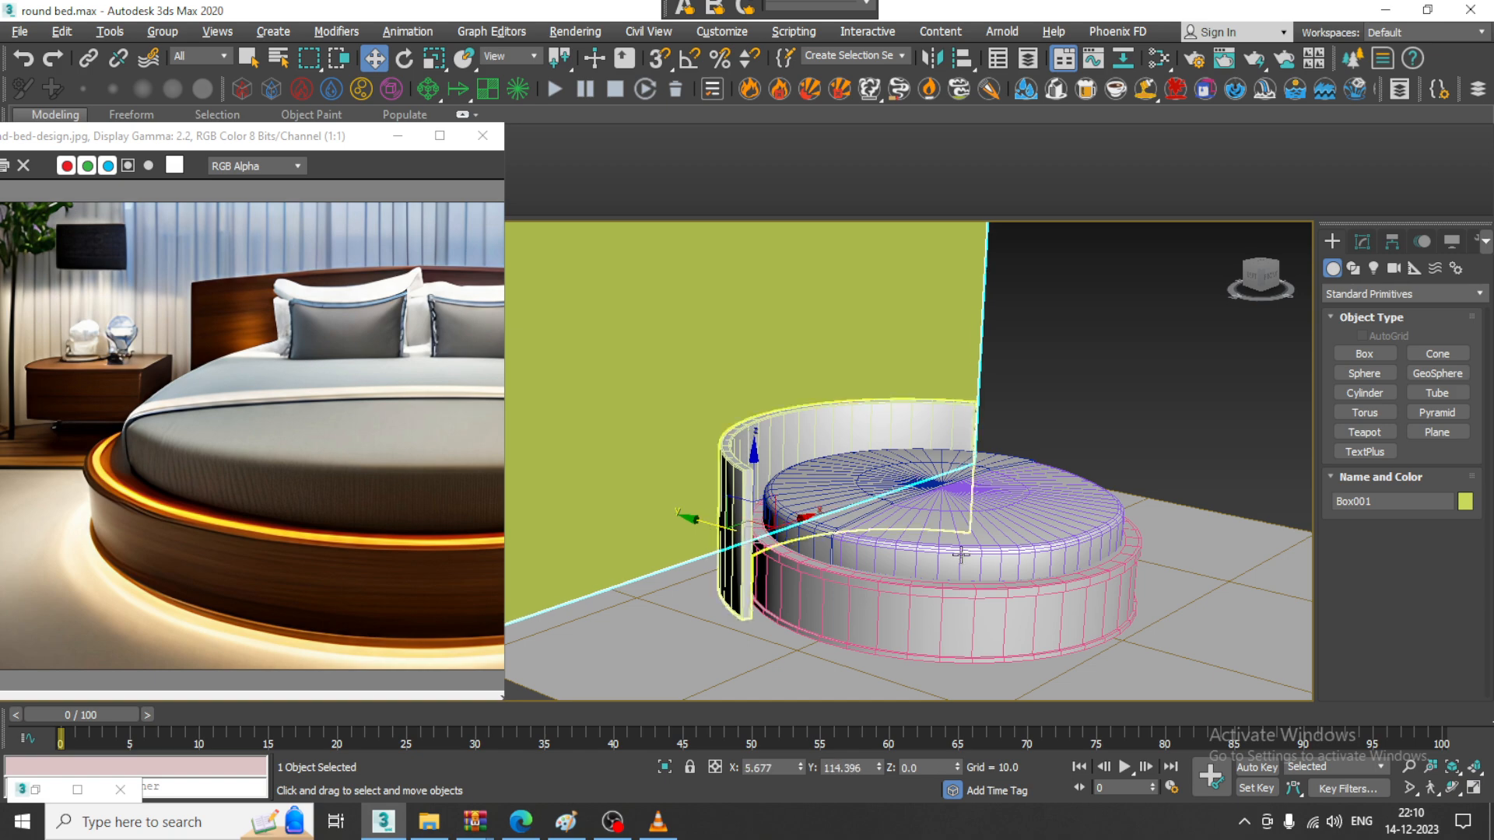
{"action": "middle_click_drag", "start_coordinate": [825, 550], "coordinate": [863, 538], "text": "alt"}
{"action": "key", "text": "m"}
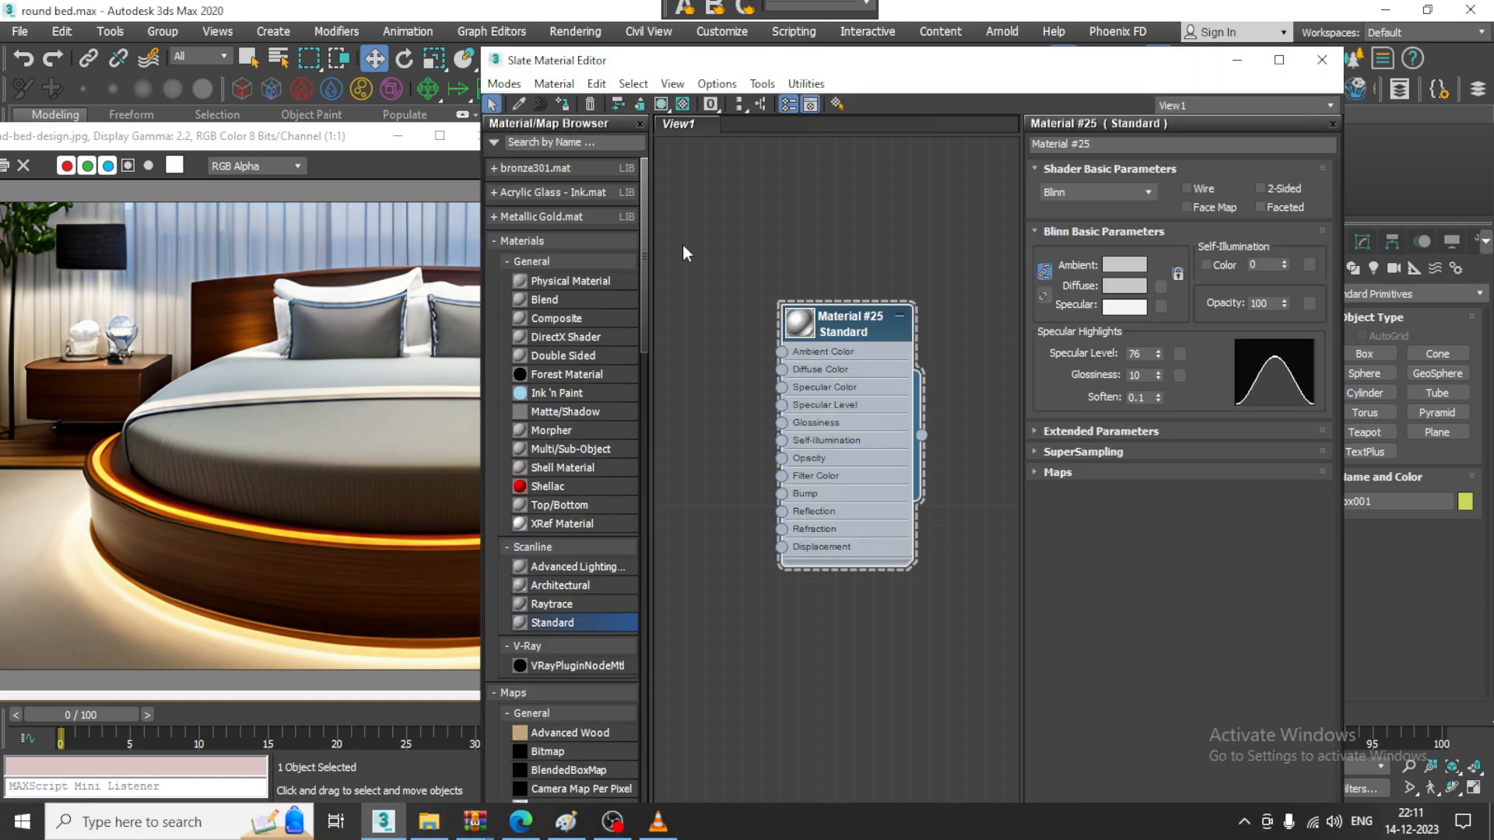
{"action": "left_click", "coordinate": [1237, 60]}
Try rotating the front half of the round mattress about its vertical axis
{"action": "middle_click_drag", "start_coordinate": [879, 421], "coordinate": [997, 401], "text": "alt"}
{"action": "scroll", "coordinate": [911, 479], "scroll_direction": "up", "scroll_amount": 3}
{"action": "middle_click_drag", "start_coordinate": [907, 479], "coordinate": [898, 455]}
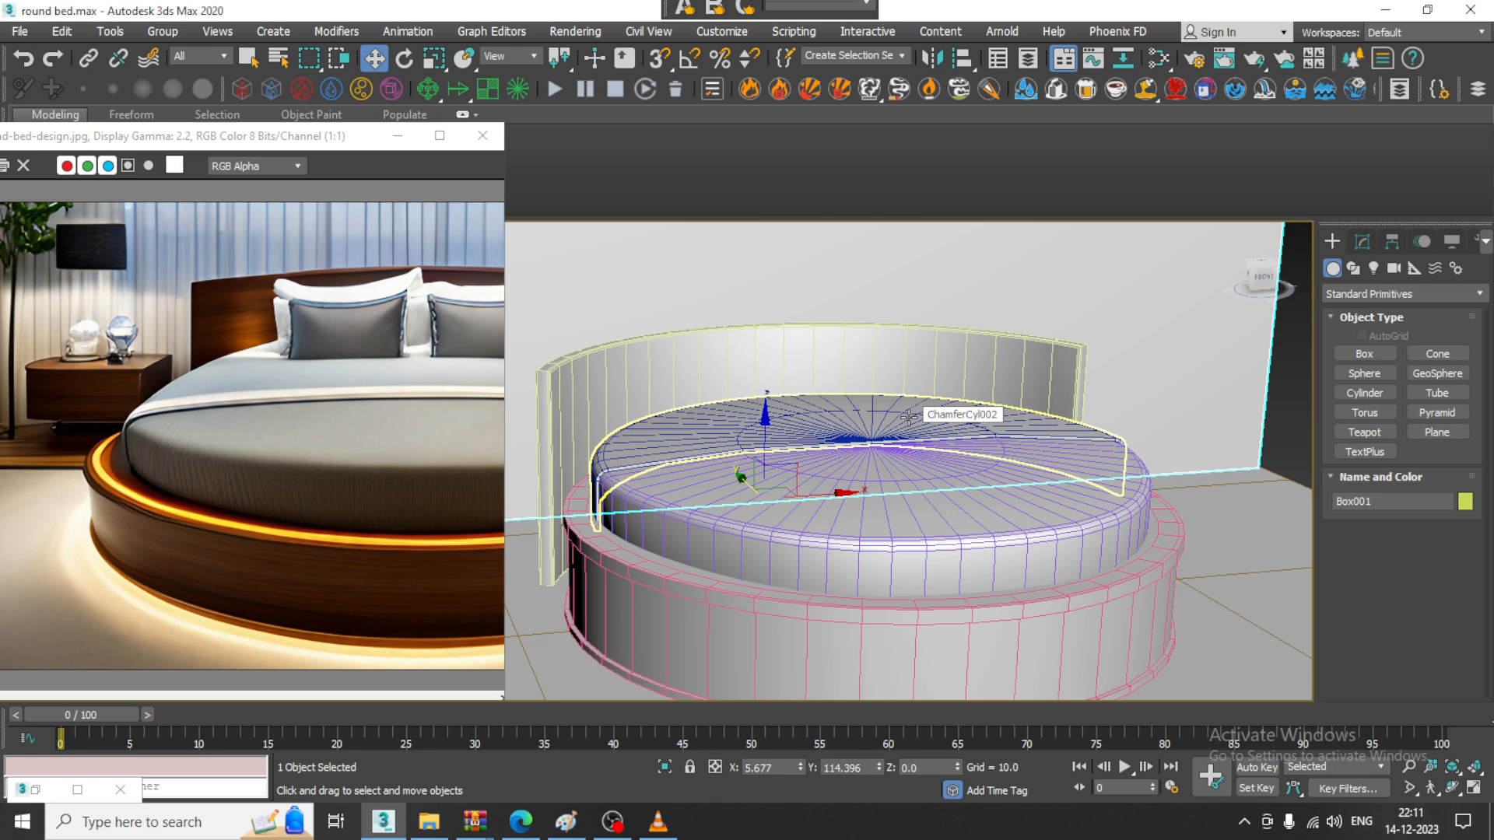
{"action": "left_click", "coordinate": [908, 417]}
{"action": "middle_click_drag", "start_coordinate": [1021, 478], "coordinate": [944, 460], "text": "alt"}
{"action": "left_click", "coordinate": [1014, 608]}
{"action": "key", "text": "r"}
{"action": "key", "text": "e"}
{"action": "left_click_drag", "start_coordinate": [809, 500], "coordinate": [495, 330]}
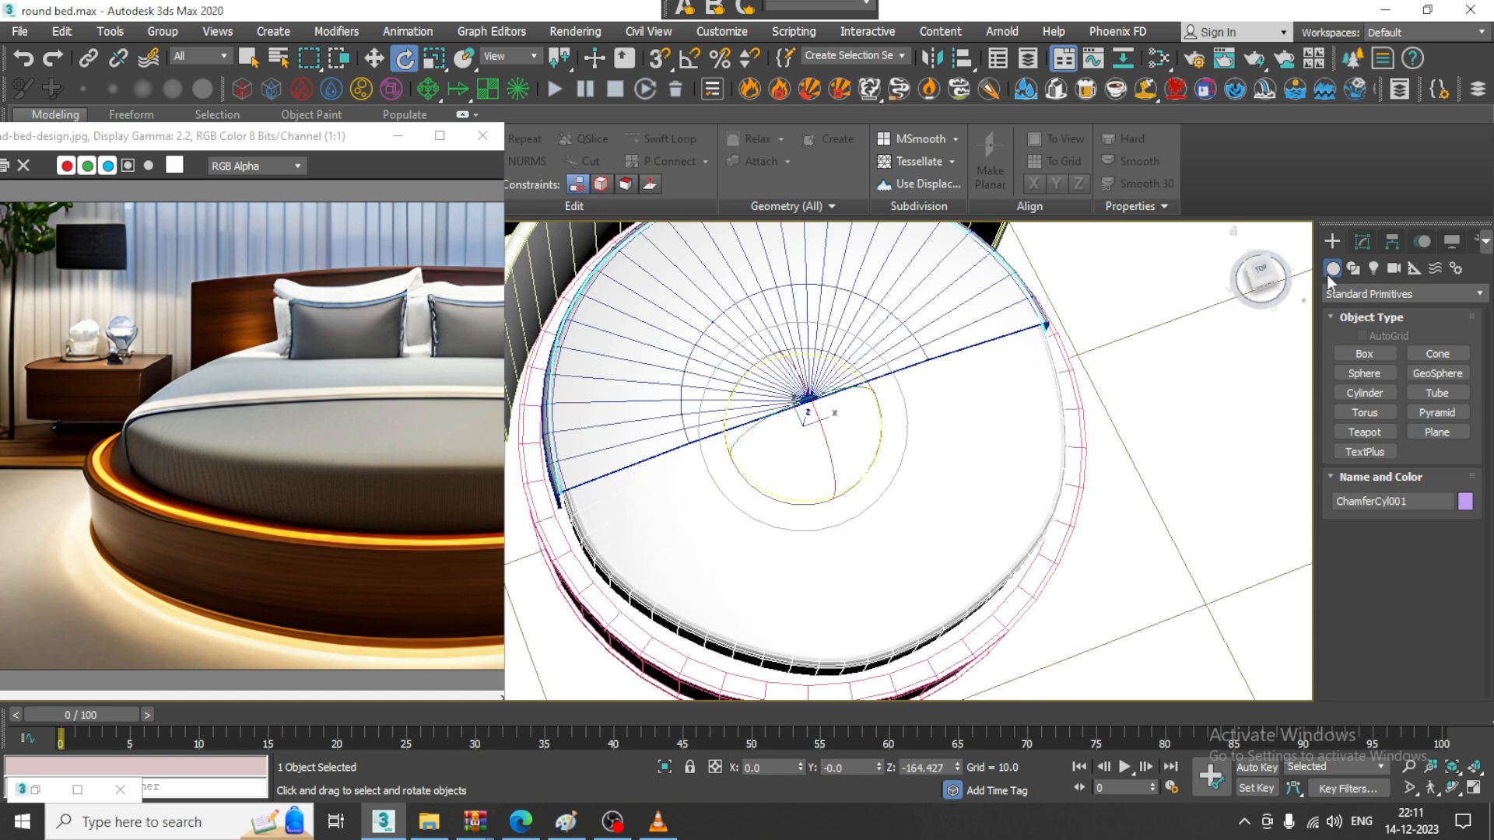
{"action": "left_click", "coordinate": [1367, 241]}
{"action": "left_click", "coordinate": [804, 466]}
{"action": "left_click", "coordinate": [804, 467]}
{"action": "scroll", "coordinate": [802, 467], "scroll_direction": "down", "scroll_amount": 3}
{"action": "middle_click_drag", "start_coordinate": [851, 460], "coordinate": [863, 381], "text": "alt"}
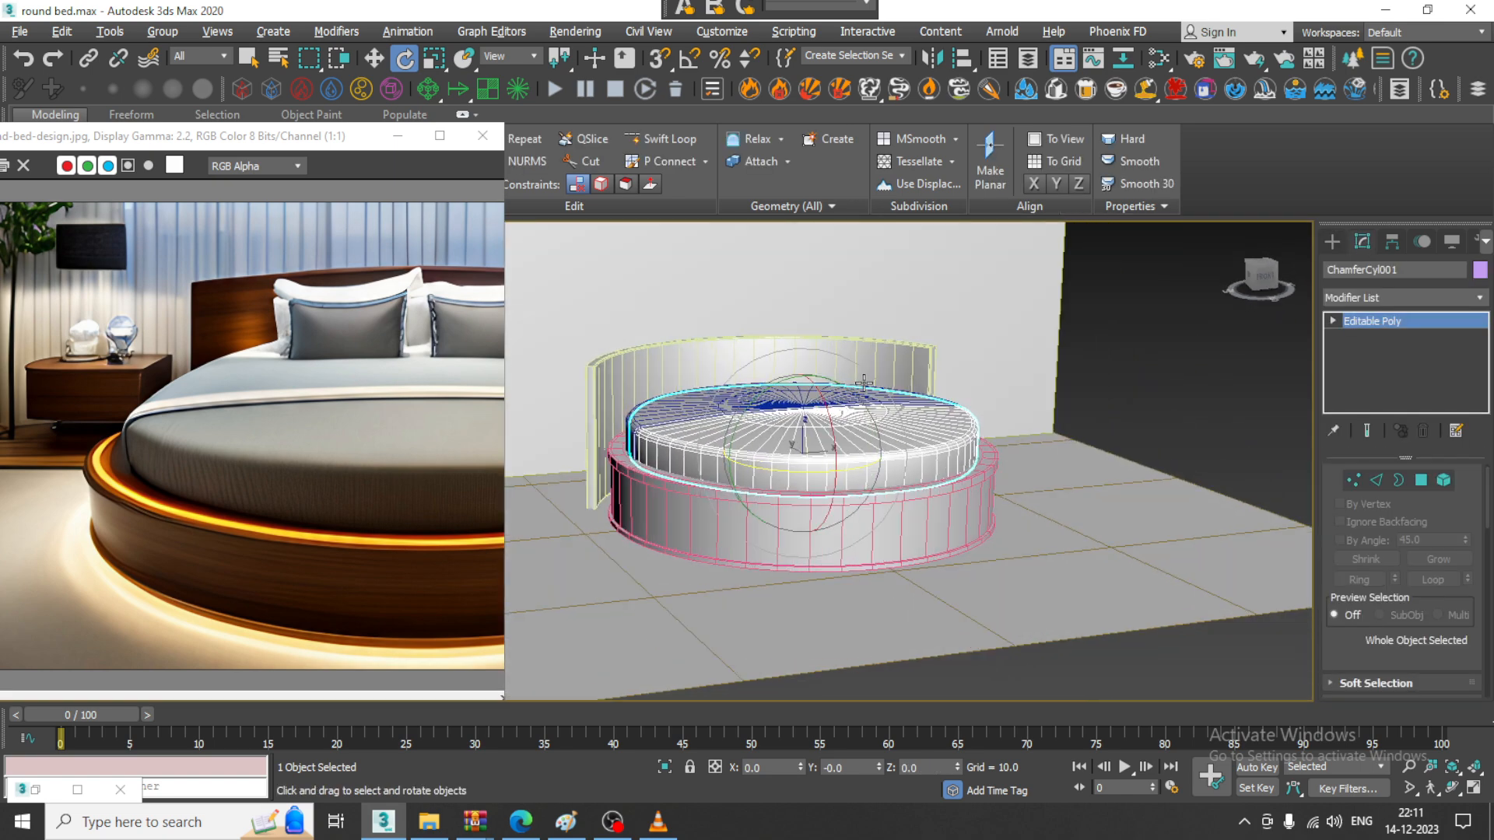
{"action": "scroll", "coordinate": [864, 440], "scroll_direction": "up", "scroll_amount": 2}
{"action": "middle_click_drag", "start_coordinate": [874, 447], "coordinate": [962, 451], "text": "alt"}
Create a box primitive beside the headboard for the nightstand, about 57 long, 68 wide and 40 high
{"action": "left_click", "coordinate": [1331, 242]}
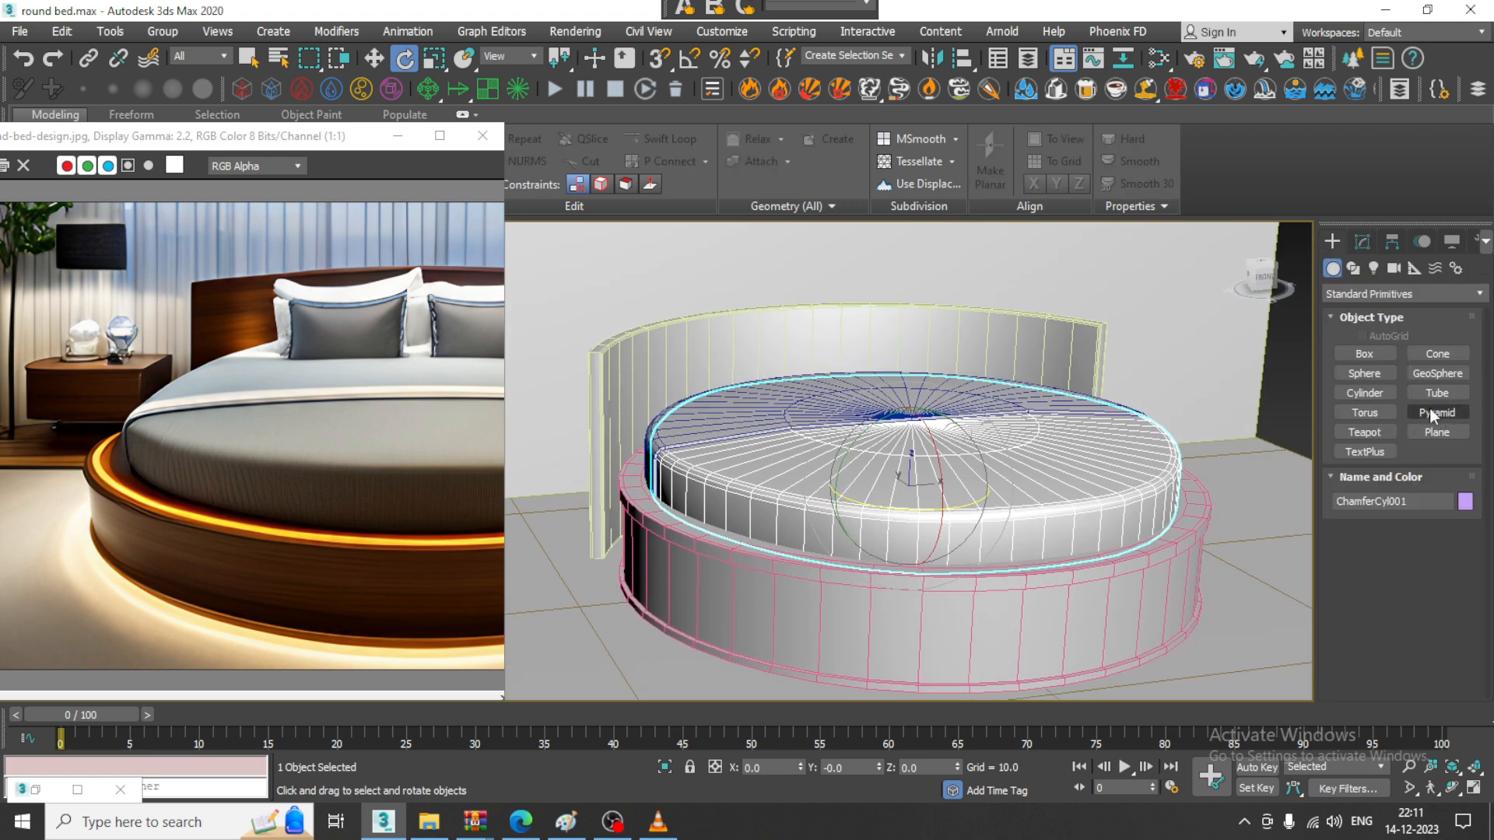
{"action": "left_click", "coordinate": [1354, 268]}
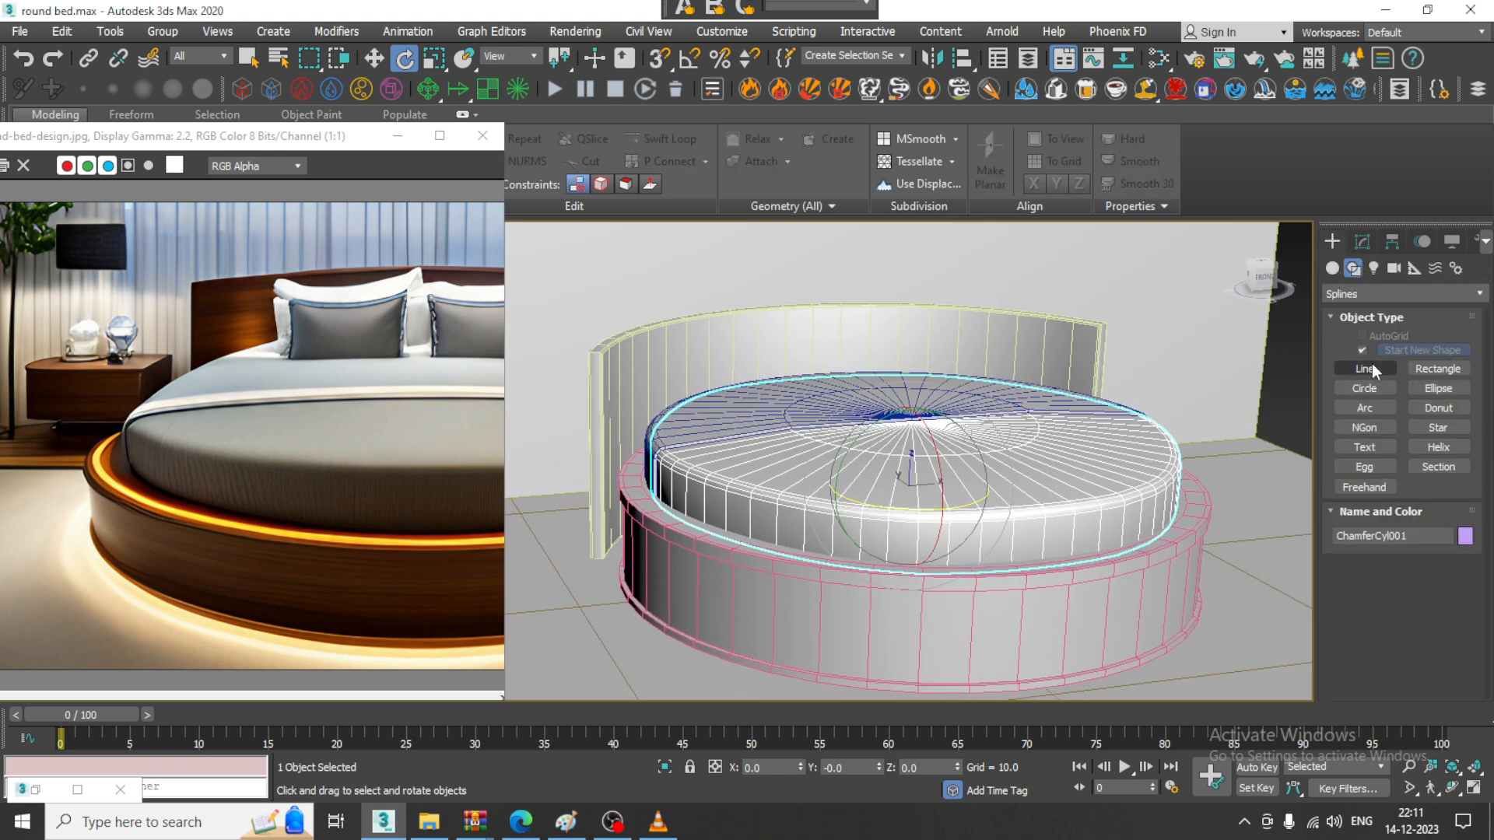
{"action": "left_click", "coordinate": [1332, 267]}
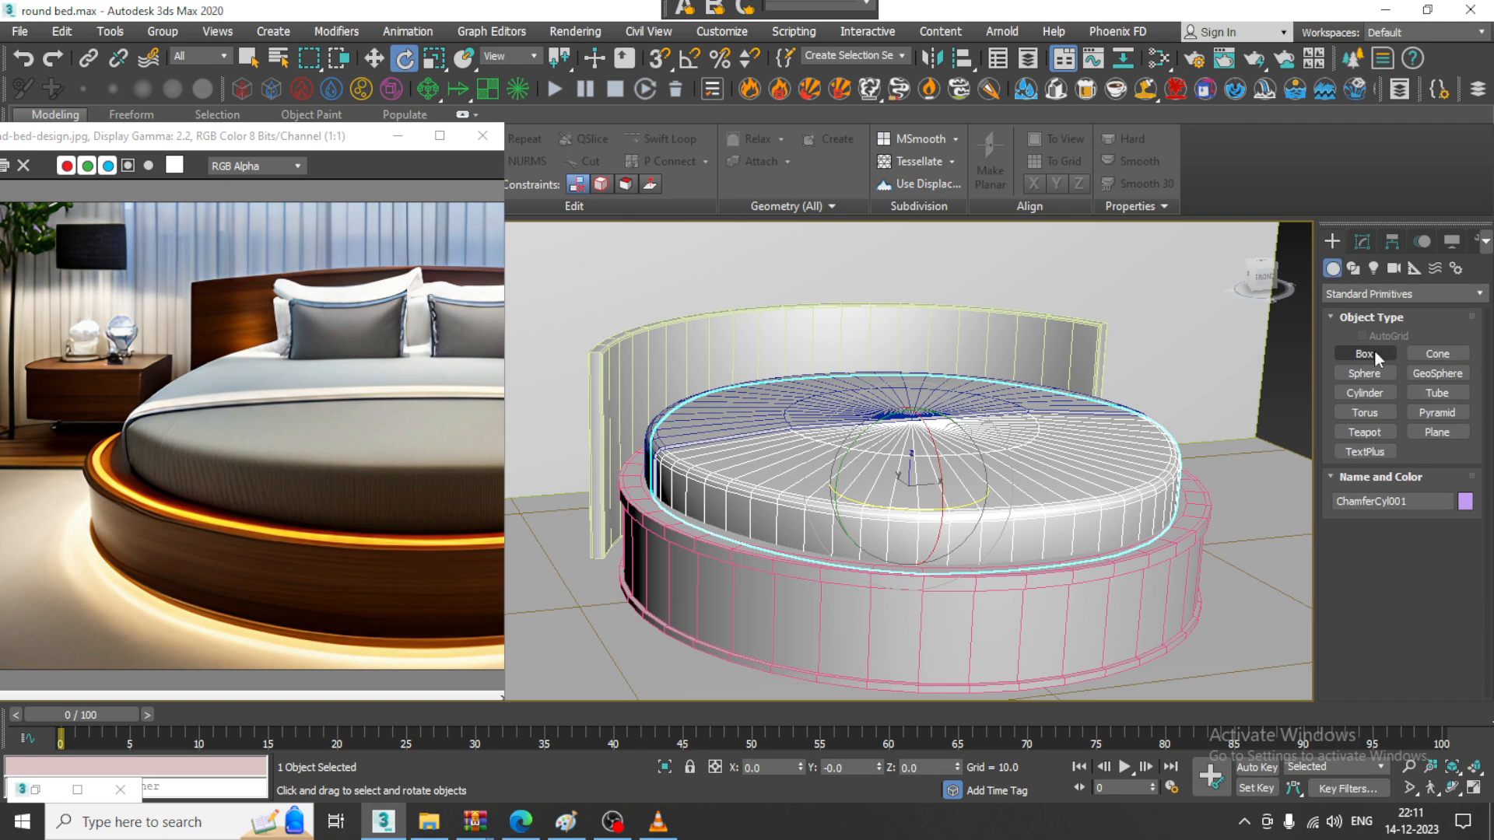
{"action": "left_click", "coordinate": [1364, 353]}
{"action": "middle_click_drag", "start_coordinate": [801, 436], "coordinate": [798, 492], "text": "alt"}
{"action": "scroll", "coordinate": [894, 467], "scroll_direction": "up", "scroll_amount": 5}
{"action": "left_click_drag", "start_coordinate": [870, 401], "coordinate": [789, 559]}
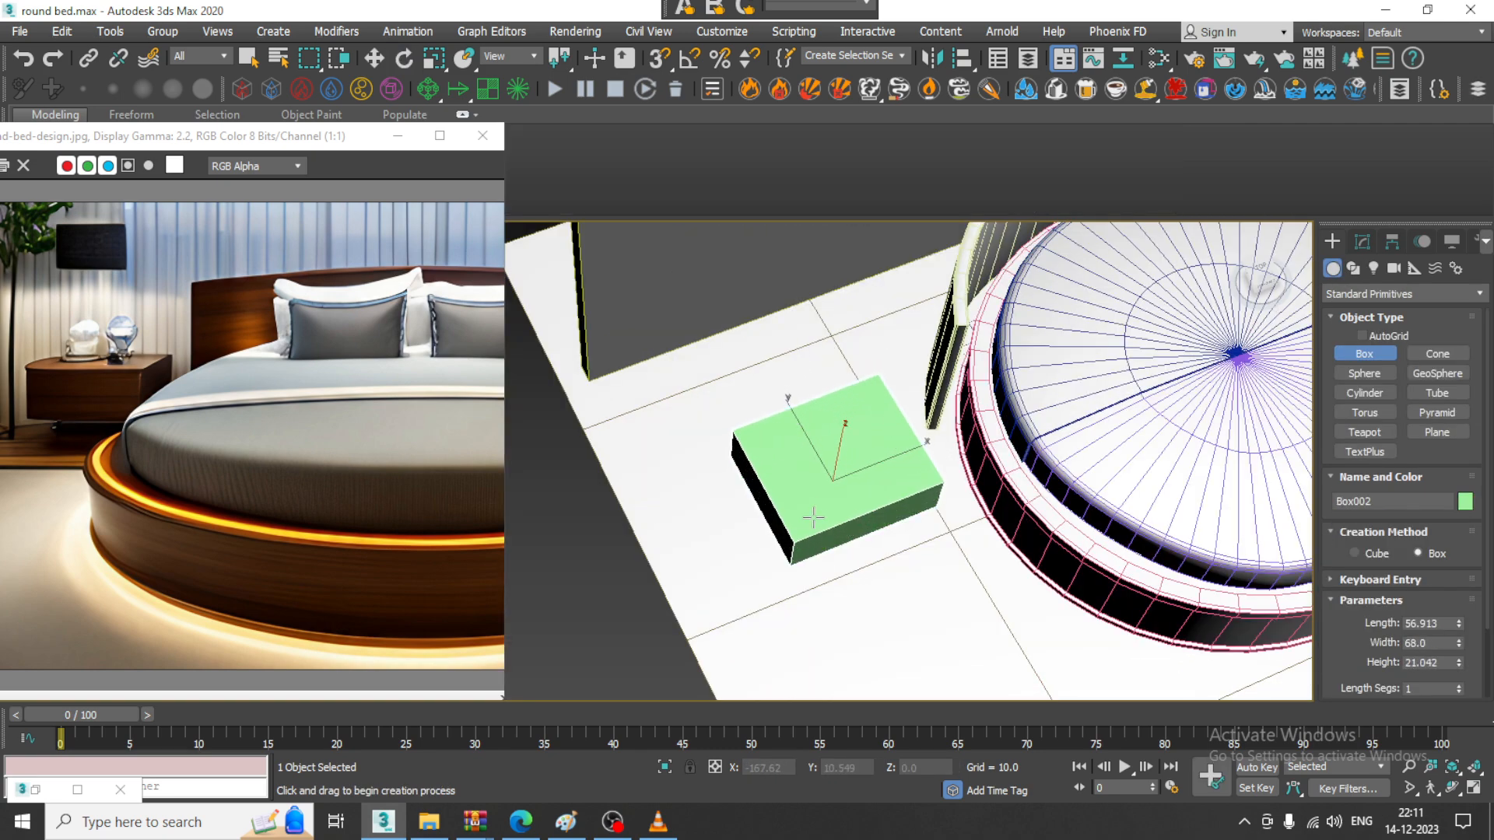
{"action": "left_click", "coordinate": [815, 476]}
Scale the nightstand box down slightly along Z and raise it to about 18.5 above the floor
{"action": "middle_click_drag", "start_coordinate": [814, 476], "coordinate": [838, 337], "text": "alt"}
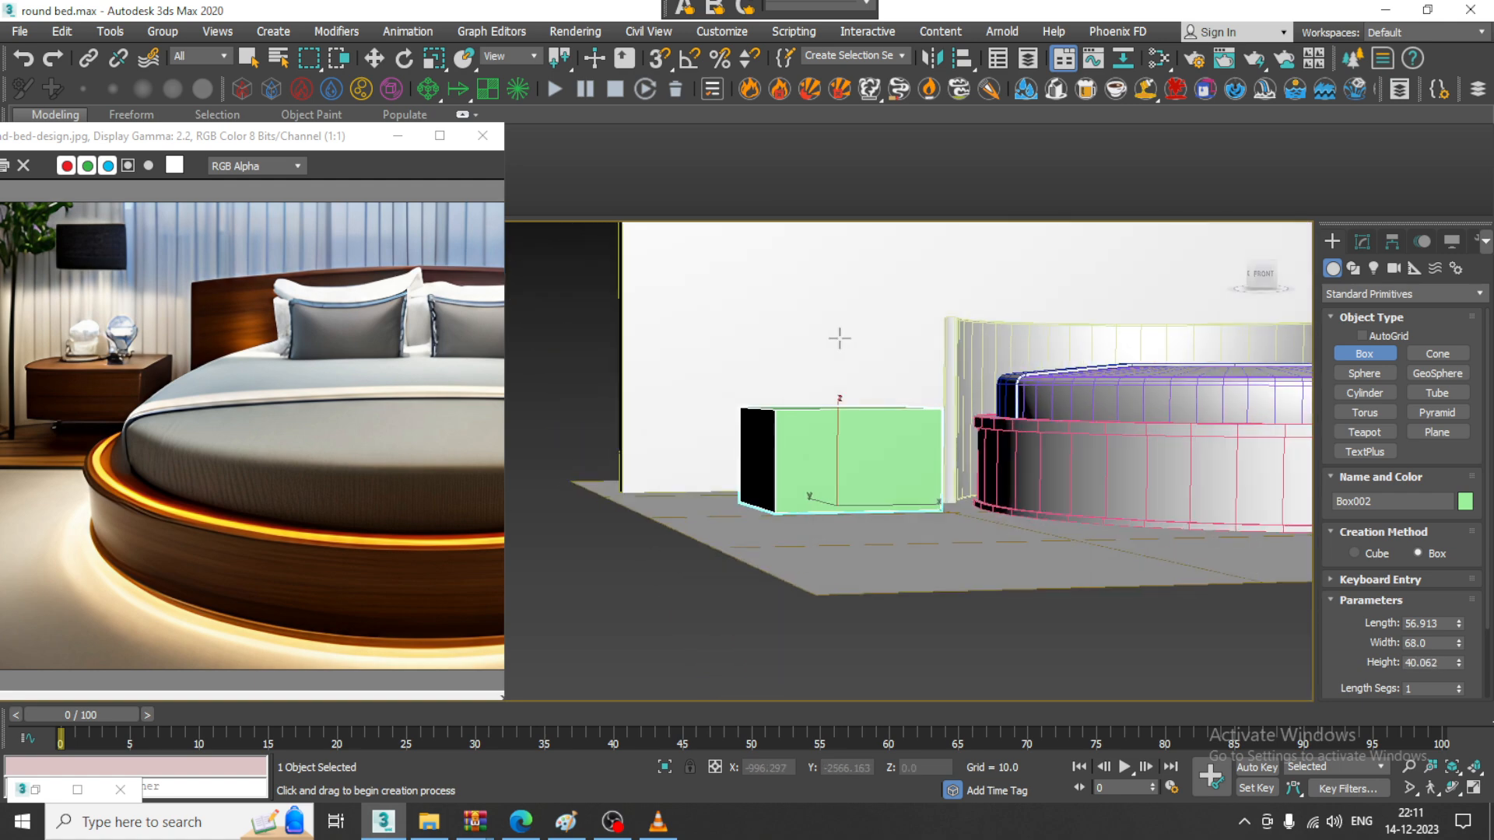
{"action": "key", "text": "r"}
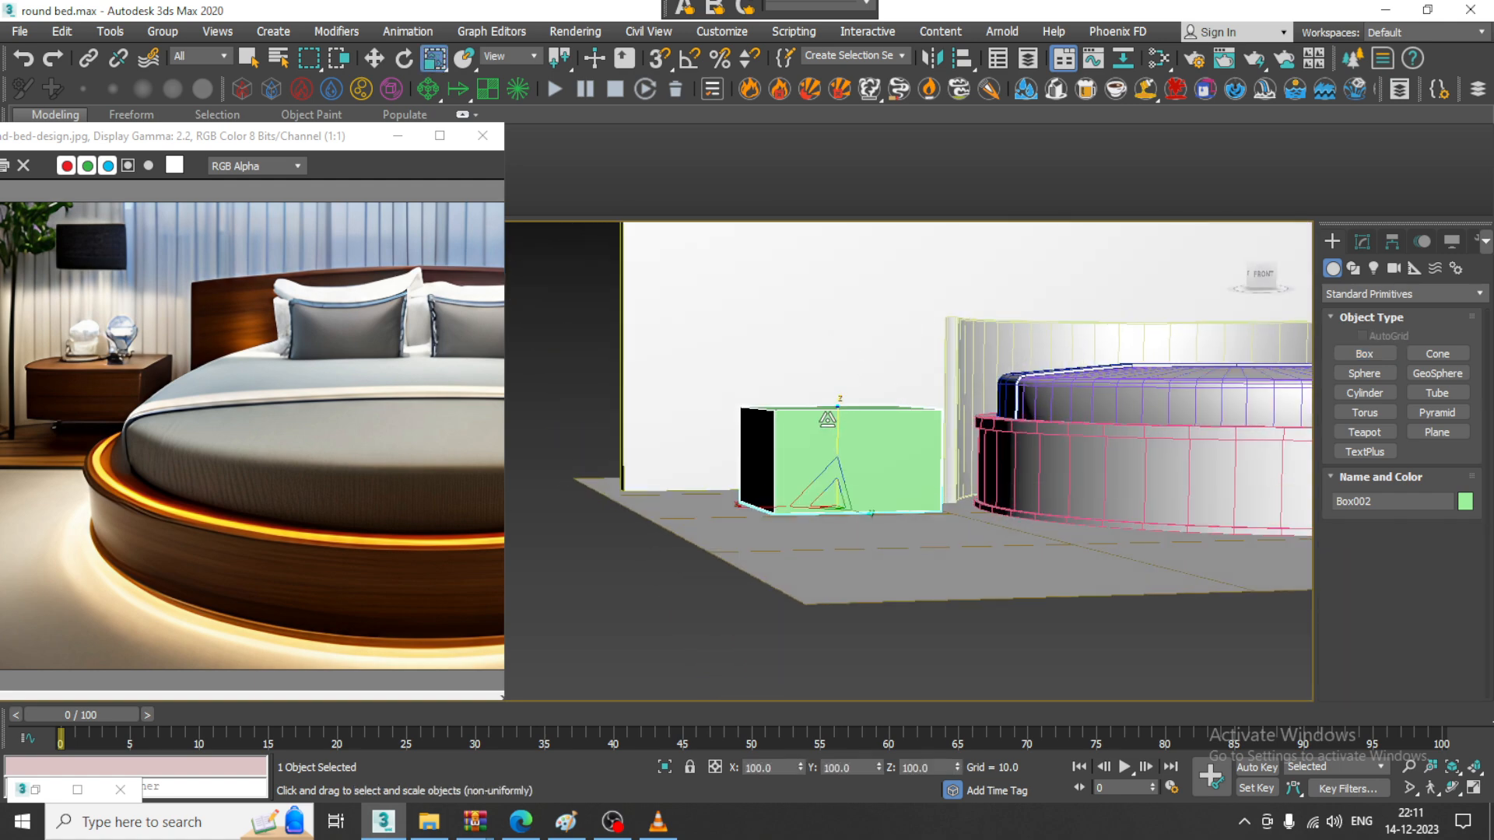
{"action": "mouse_move", "coordinate": [837, 402]}
{"action": "left_mouse_down"}
{"action": "mouse_move", "coordinate": [831, 445]}
{"action": "mouse_move", "coordinate": [842, 403]}
{"action": "left_mouse_up"}
{"action": "key", "text": "w"}
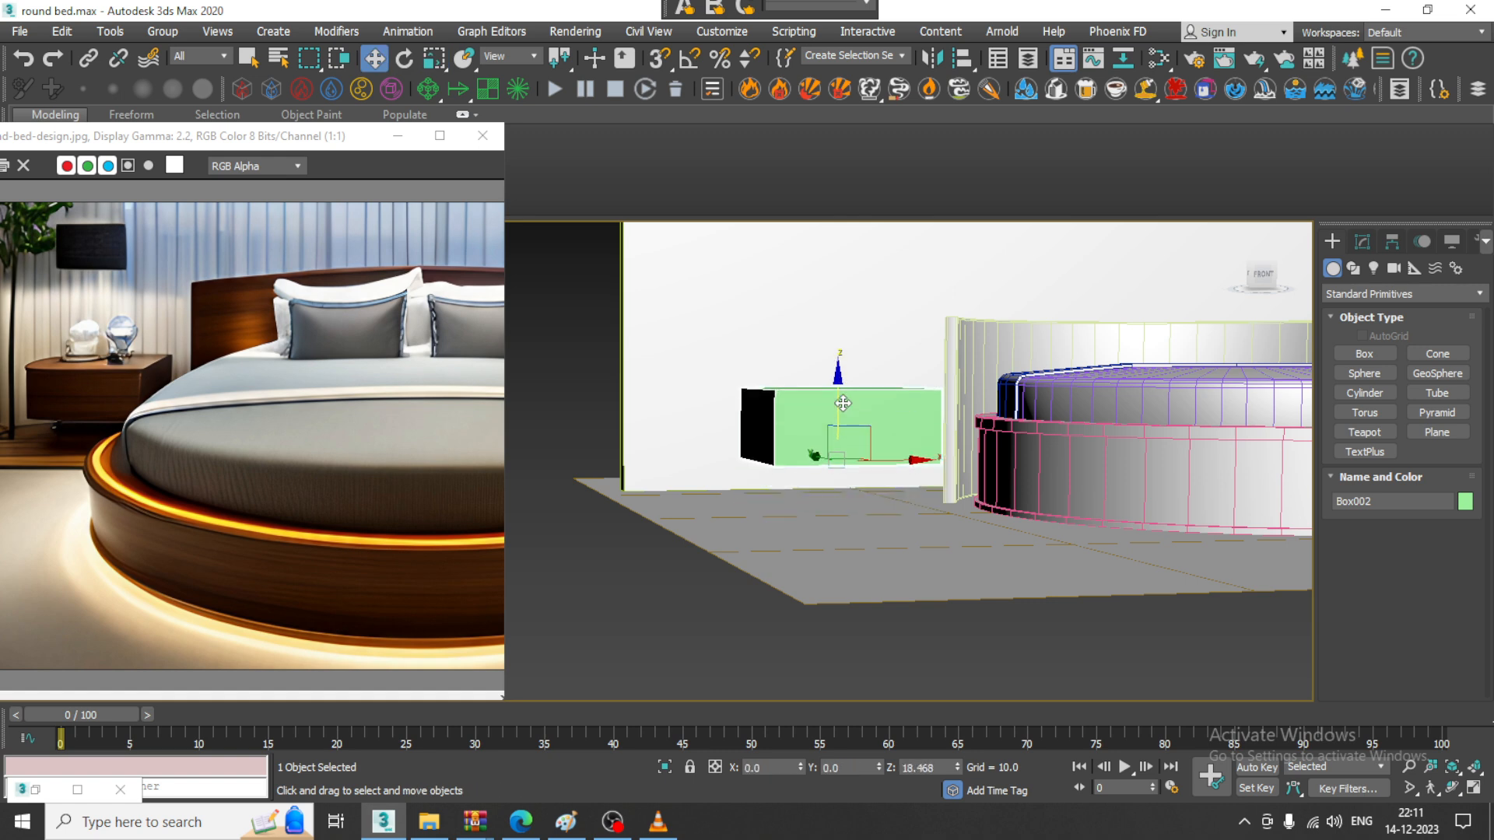
Convert the nightstand box to Editable Poly and round its two vertical edges farthest from the bed with a wide multi-segment chamfer
{"action": "scroll", "coordinate": [894, 381], "scroll_direction": "up", "scroll_amount": 3}
{"action": "middle_click_drag", "start_coordinate": [894, 381], "coordinate": [771, 381], "text": "alt"}
{"action": "right_click", "coordinate": [770, 381]}
{"action": "mouse_move", "coordinate": [918, 586]}
{"action": "left_click", "coordinate": [965, 600]}
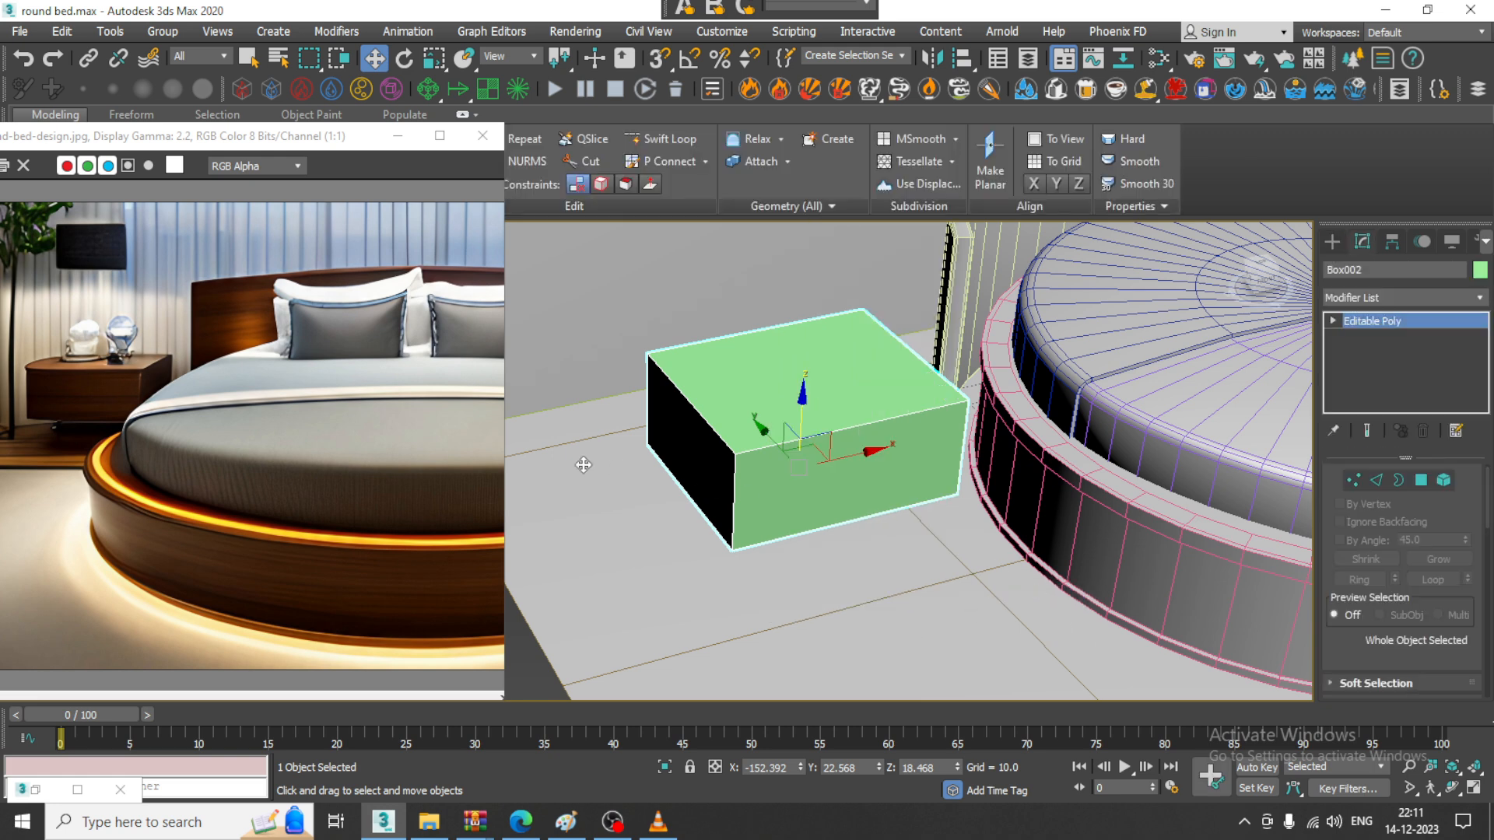
{"action": "key", "text": "2"}
{"action": "left_click", "coordinate": [736, 496]}
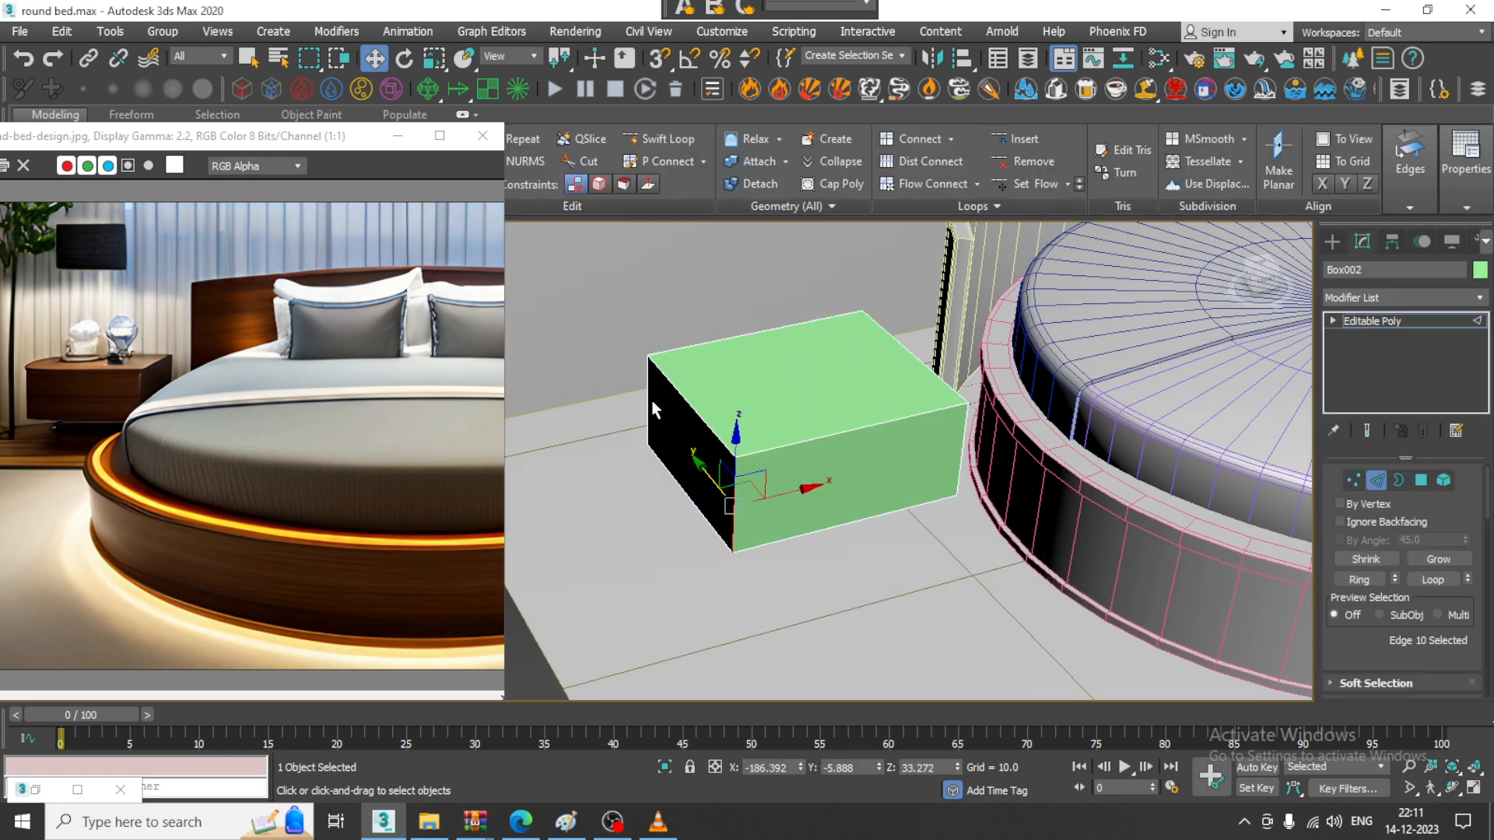
{"action": "left_click", "coordinate": [650, 405]}
{"action": "scroll", "coordinate": [1354, 670], "scroll_direction": "down", "scroll_amount": 5}
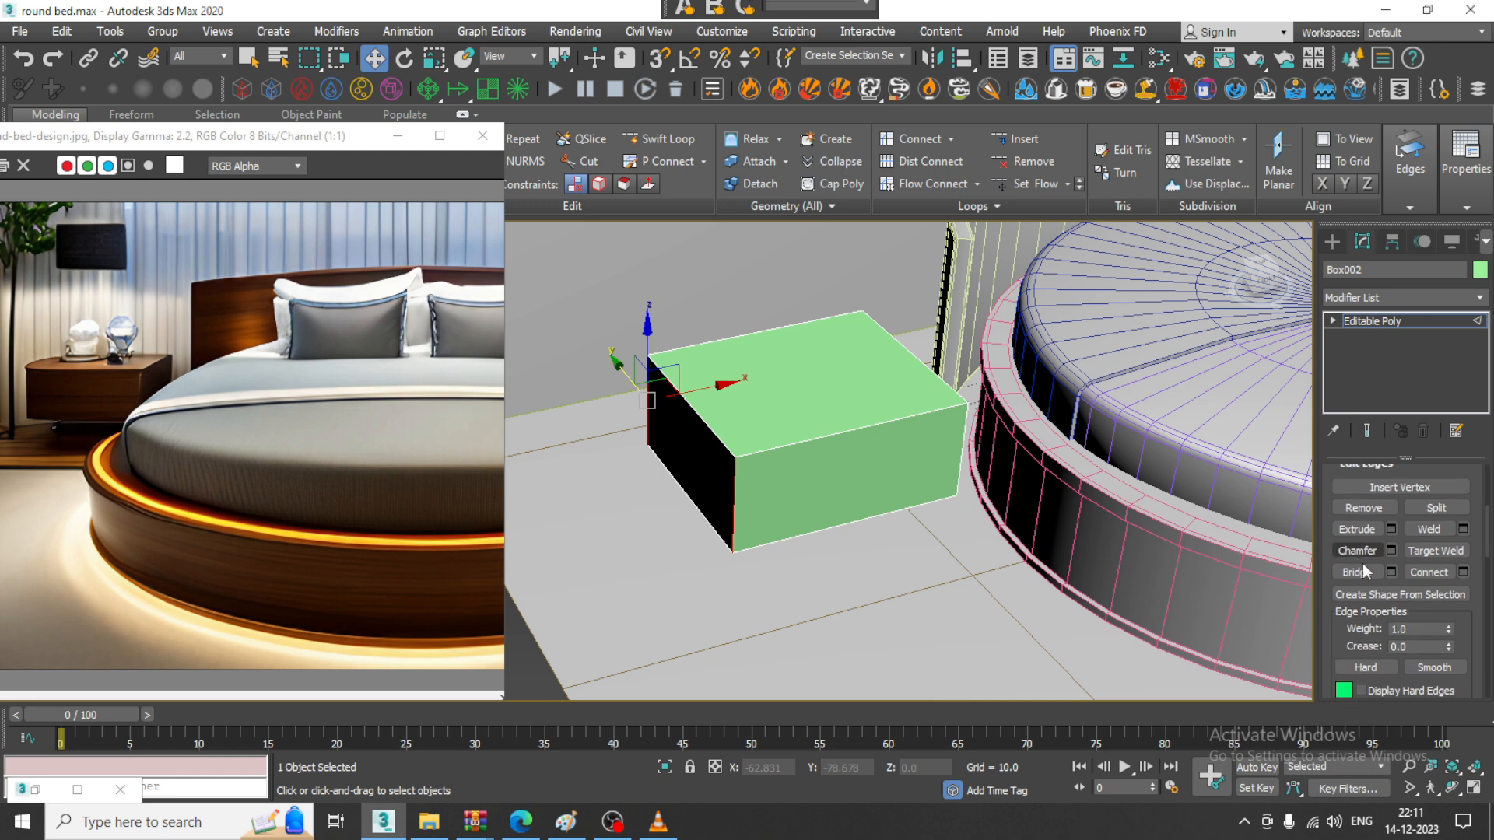
{"action": "left_click", "coordinate": [1394, 551]}
{"action": "left_click_drag", "start_coordinate": [679, 500], "coordinate": [679, 475]}
{"action": "left_click_drag", "start_coordinate": [671, 527], "coordinate": [643, 397]}
{"action": "left_click", "coordinate": [667, 632]}
Add a horizontal edge loop around the nightstand just below its top using Swift Loop
{"action": "middle_click_drag", "start_coordinate": [670, 628], "coordinate": [871, 517], "text": "alt"}
{"action": "mouse_move", "coordinate": [810, 467]}
{"action": "middle_mouse_down", "text": "alt"}
{"action": "mouse_move", "coordinate": [750, 417]}
{"action": "mouse_move", "coordinate": [807, 437]}
{"action": "middle_mouse_up", "text": "alt"}
{"action": "right_click", "coordinate": [808, 436]}
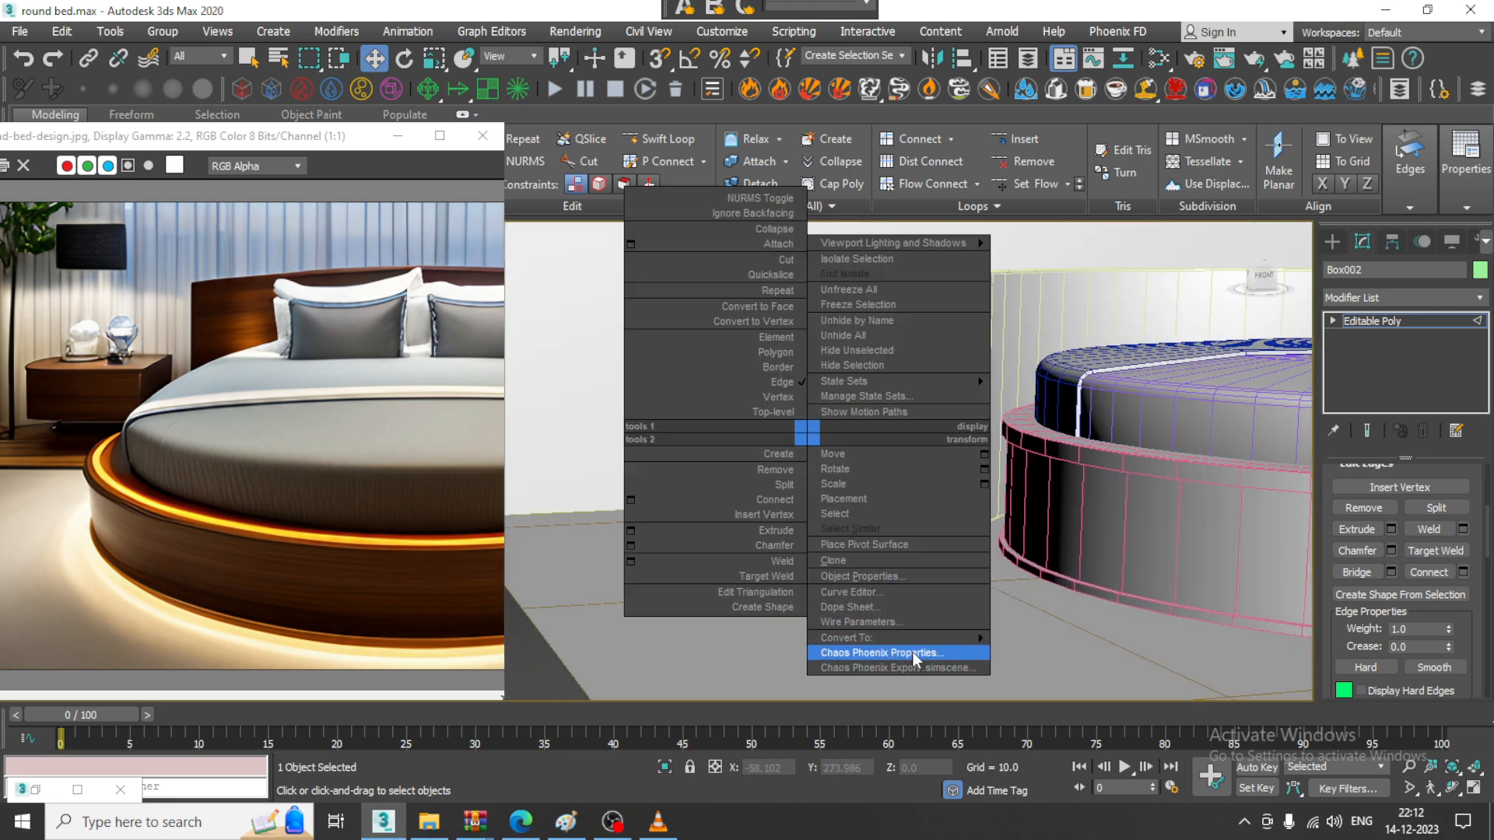
{"action": "left_click", "coordinate": [1061, 651]}
{"action": "left_click", "coordinate": [661, 139]}
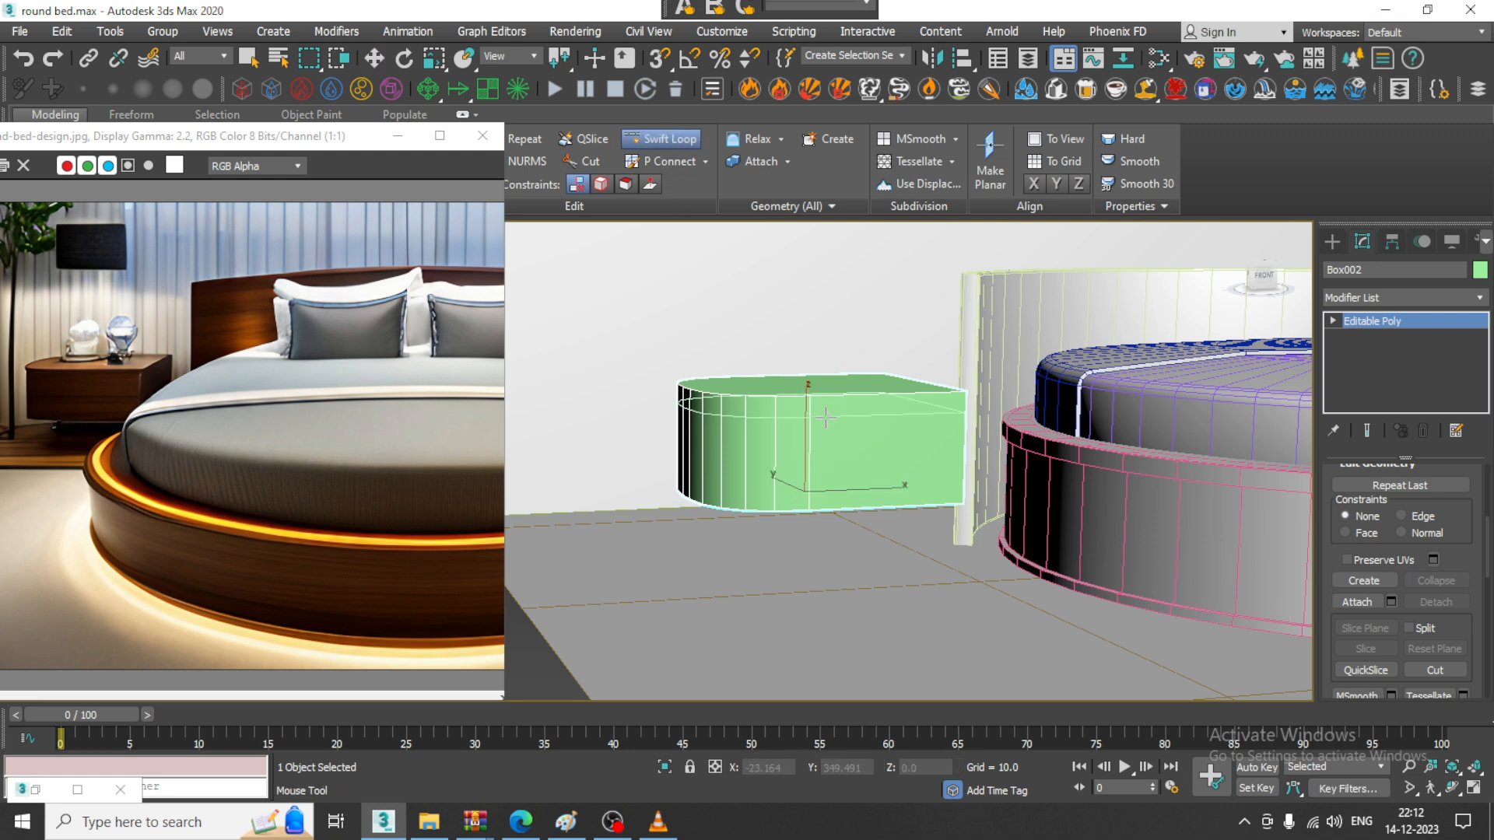
{"action": "scroll", "coordinate": [826, 418], "scroll_direction": "up", "scroll_amount": 2}
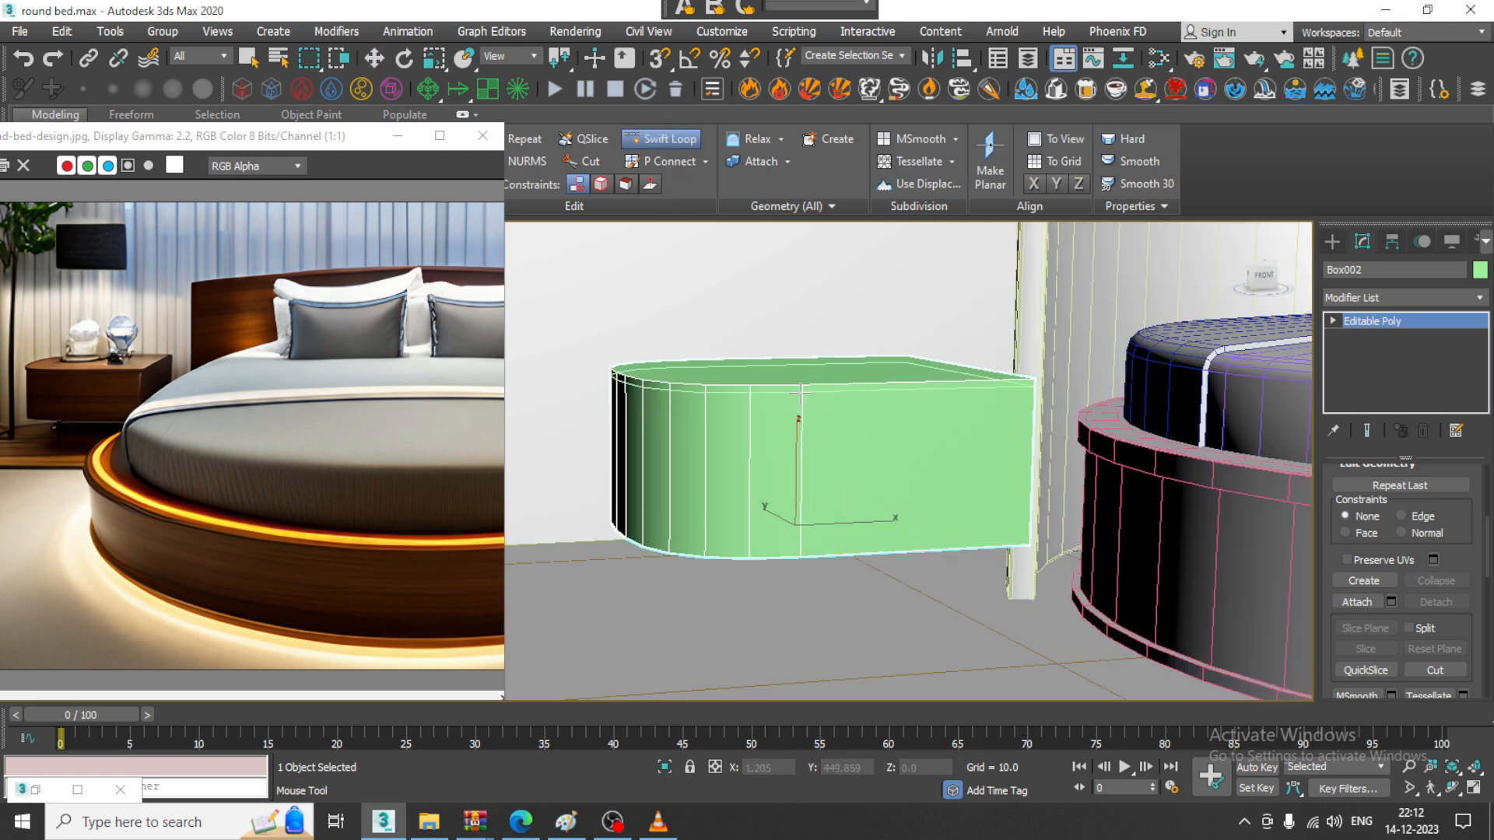
{"action": "left_click", "coordinate": [800, 392]}
{"action": "key", "text": "w"}
Select the narrow polygon band along the nightstand's upper edge in the front view and extrude it outward by 0.553
{"action": "key", "text": "alt+w"}
{"action": "right_click", "coordinate": [984, 343]}
{"action": "key", "text": "alt+w"}
{"action": "scroll", "coordinate": [672, 367], "scroll_direction": "up", "scroll_amount": 5}
{"action": "middle_click_drag", "start_coordinate": [672, 367], "coordinate": [814, 414]}
{"action": "scroll", "coordinate": [814, 420], "scroll_direction": "up", "scroll_amount": 2}
{"action": "key", "text": "4"}
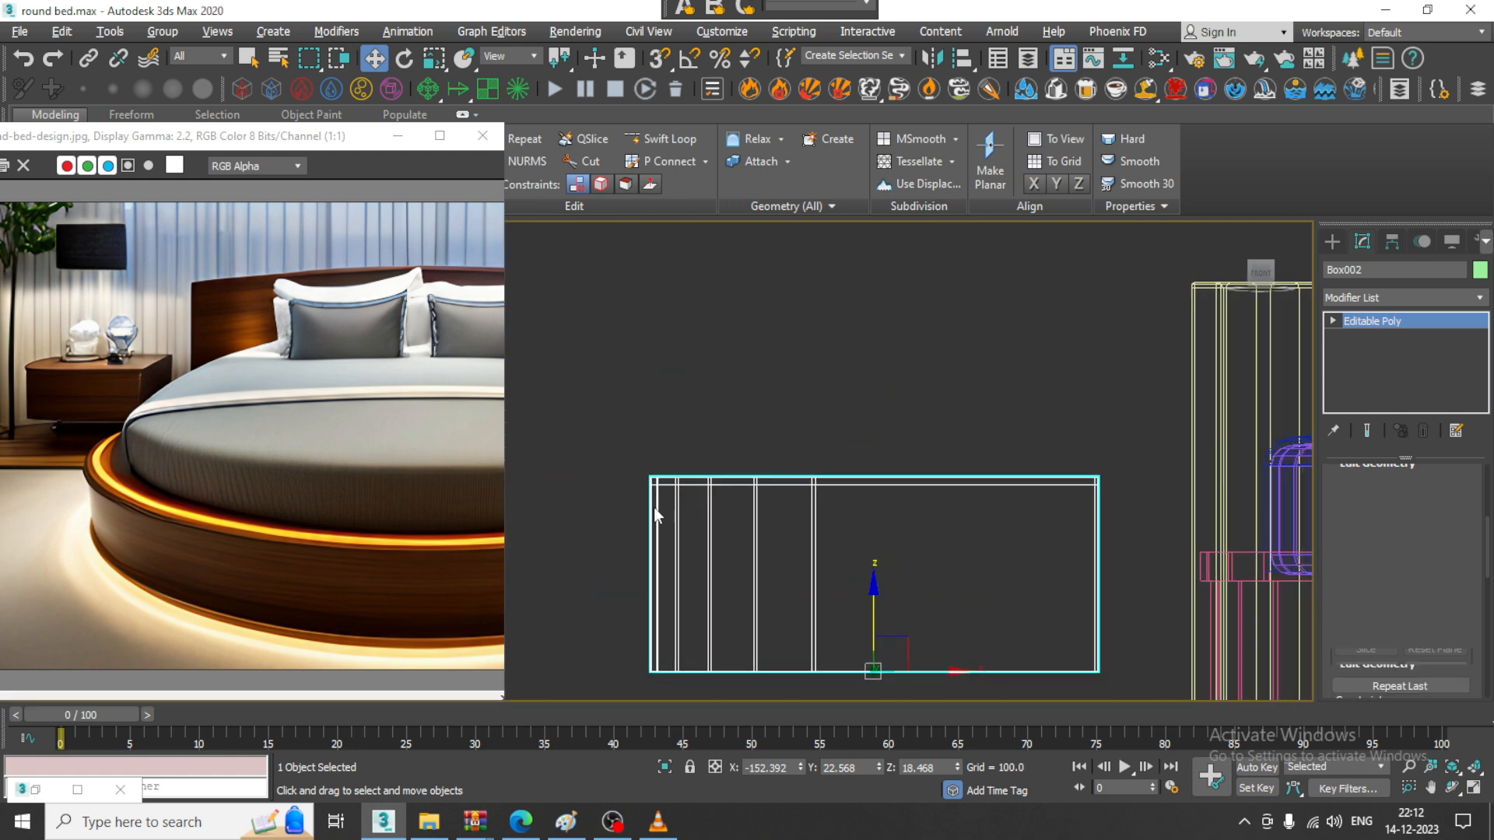
{"action": "left_click", "coordinate": [1150, 483]}
{"action": "key", "text": "alt+w"}
{"action": "right_click", "coordinate": [989, 557]}
{"action": "key", "text": "alt+w"}
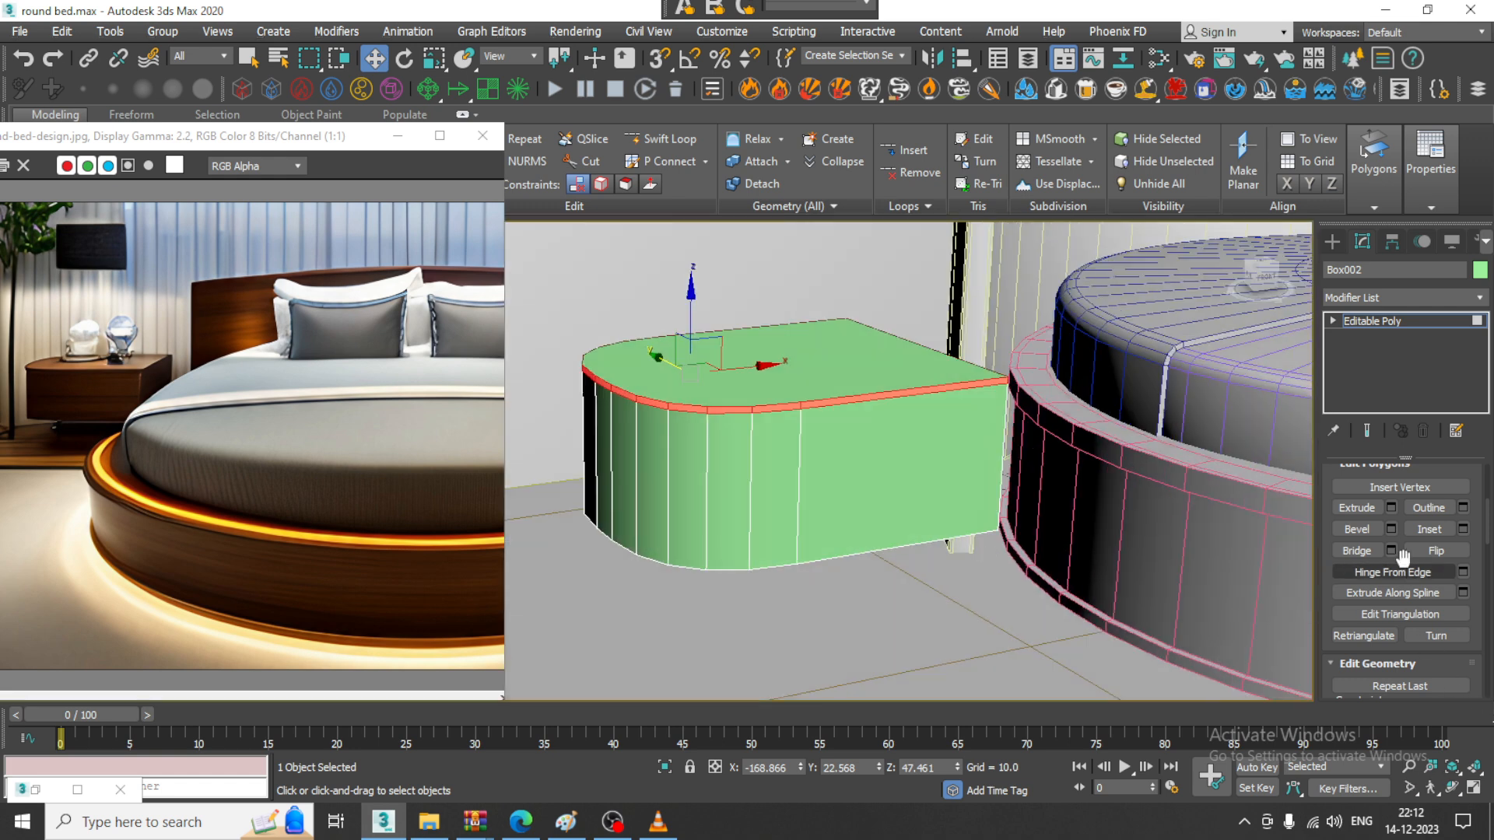
{"action": "left_click", "coordinate": [1391, 508]}
{"action": "left_click", "coordinate": [692, 471]}
{"action": "left_click", "coordinate": [697, 504]}
{"action": "left_click_drag", "start_coordinate": [671, 499], "coordinate": [693, 575]}
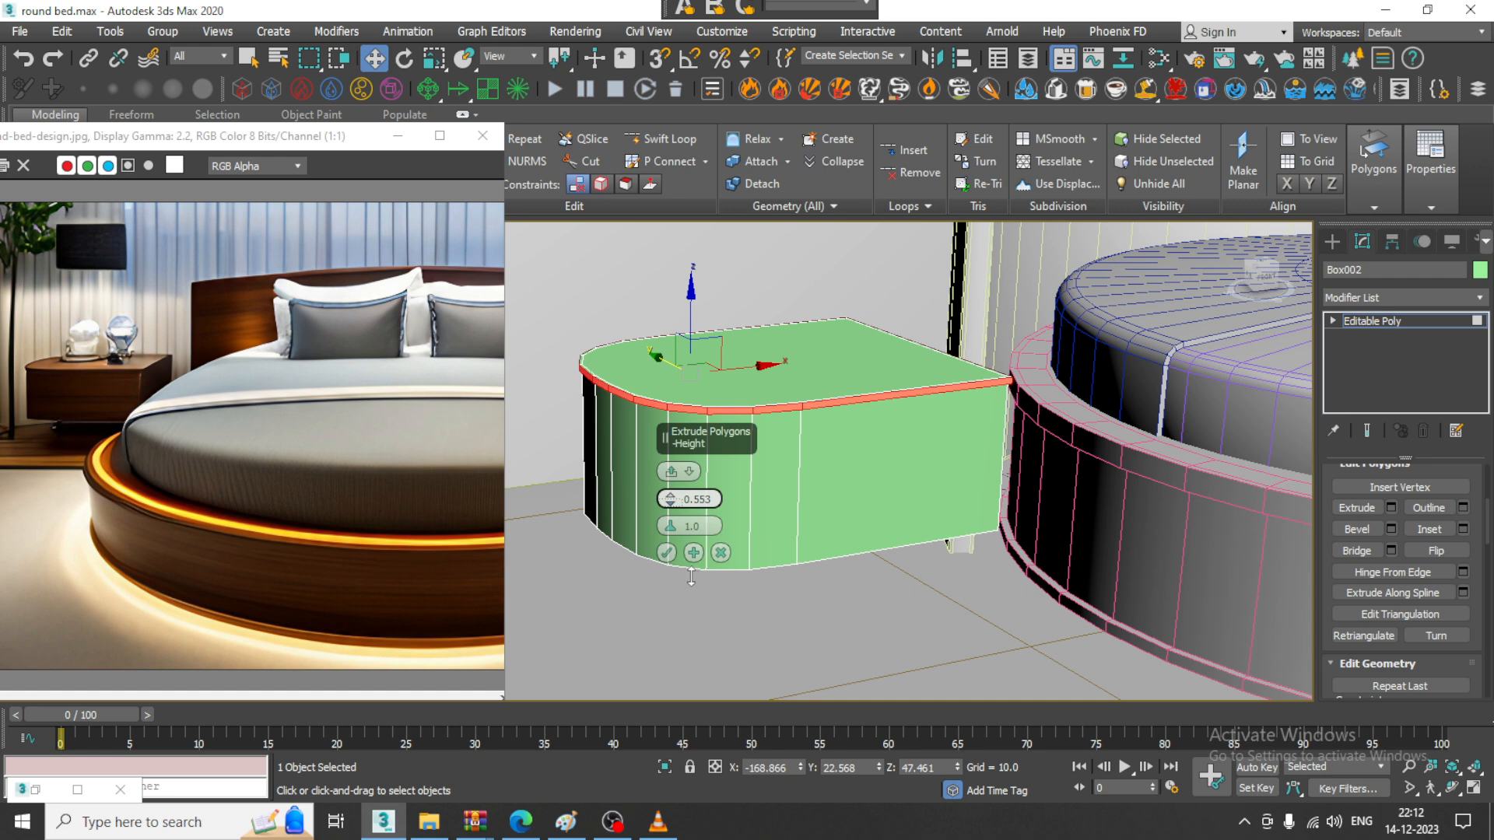
{"action": "left_click", "coordinate": [666, 553]}
Add a second horizontal Swift Loop around the nightstand just above its underside
{"action": "middle_click_drag", "start_coordinate": [891, 554], "coordinate": [804, 453], "text": "alt"}
{"action": "left_click", "coordinate": [646, 137]}
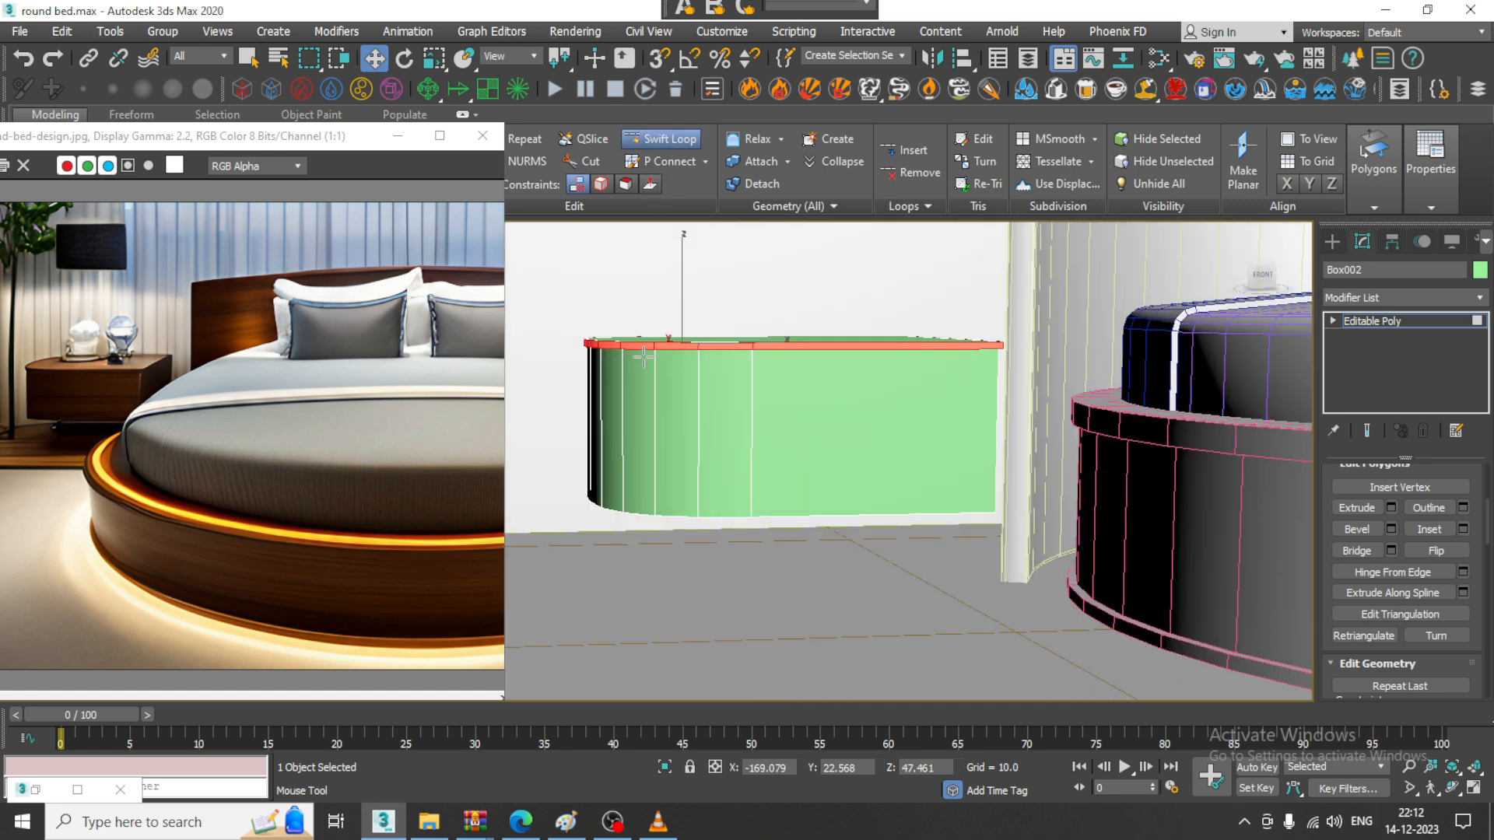
{"action": "left_click", "coordinate": [629, 508]}
{"action": "key", "text": "w"}
Select the narrow polygon band along the nightstand's lower edge in the front view and extrude it outward by 0.553
{"action": "key", "text": "alt+w"}
{"action": "middle_click", "coordinate": [943, 340]}
{"action": "key", "text": "alt+w"}
{"action": "middle_click_drag", "start_coordinate": [901, 449], "coordinate": [886, 330]}
{"action": "middle_click_drag", "start_coordinate": [884, 478], "coordinate": [872, 469]}
{"action": "key", "text": "4"}
{"action": "key", "text": "4"}
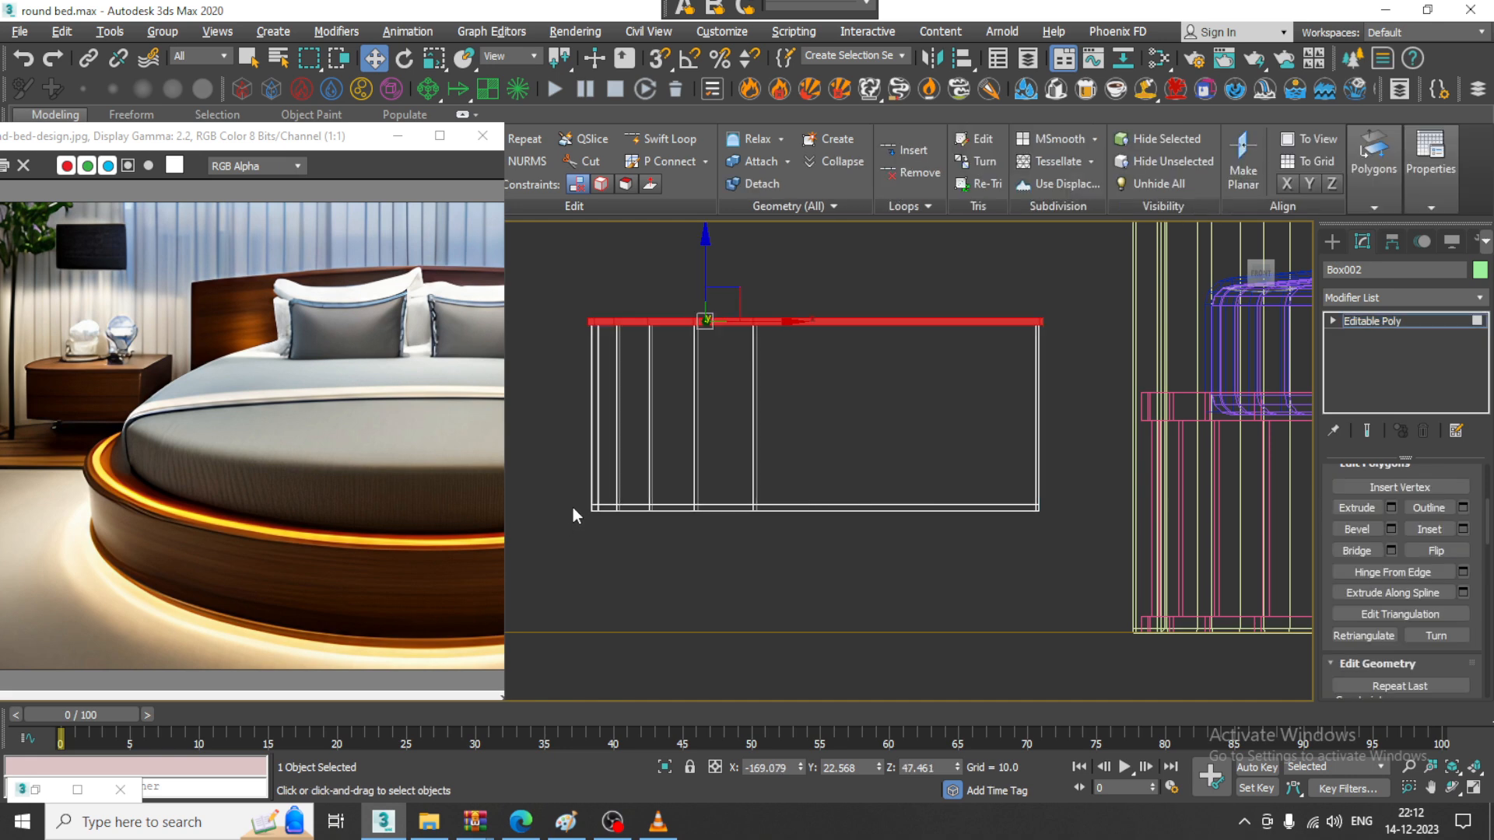
{"action": "left_click_drag", "start_coordinate": [1044, 509], "coordinate": [1114, 509]}
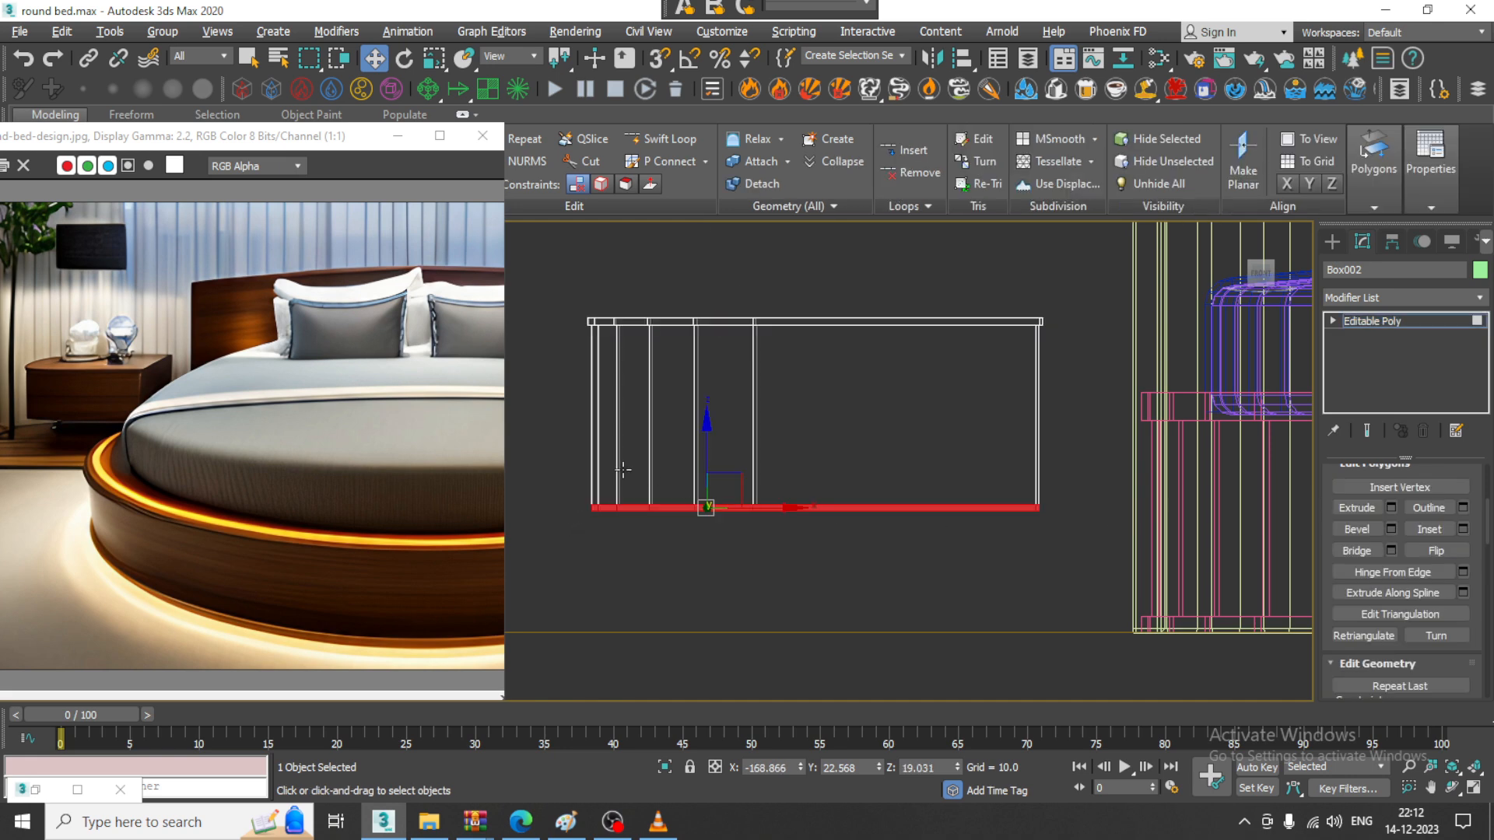
{"action": "key", "text": "alt+w"}
{"action": "middle_click", "coordinate": [1089, 537]}
{"action": "key", "text": "alt+w"}
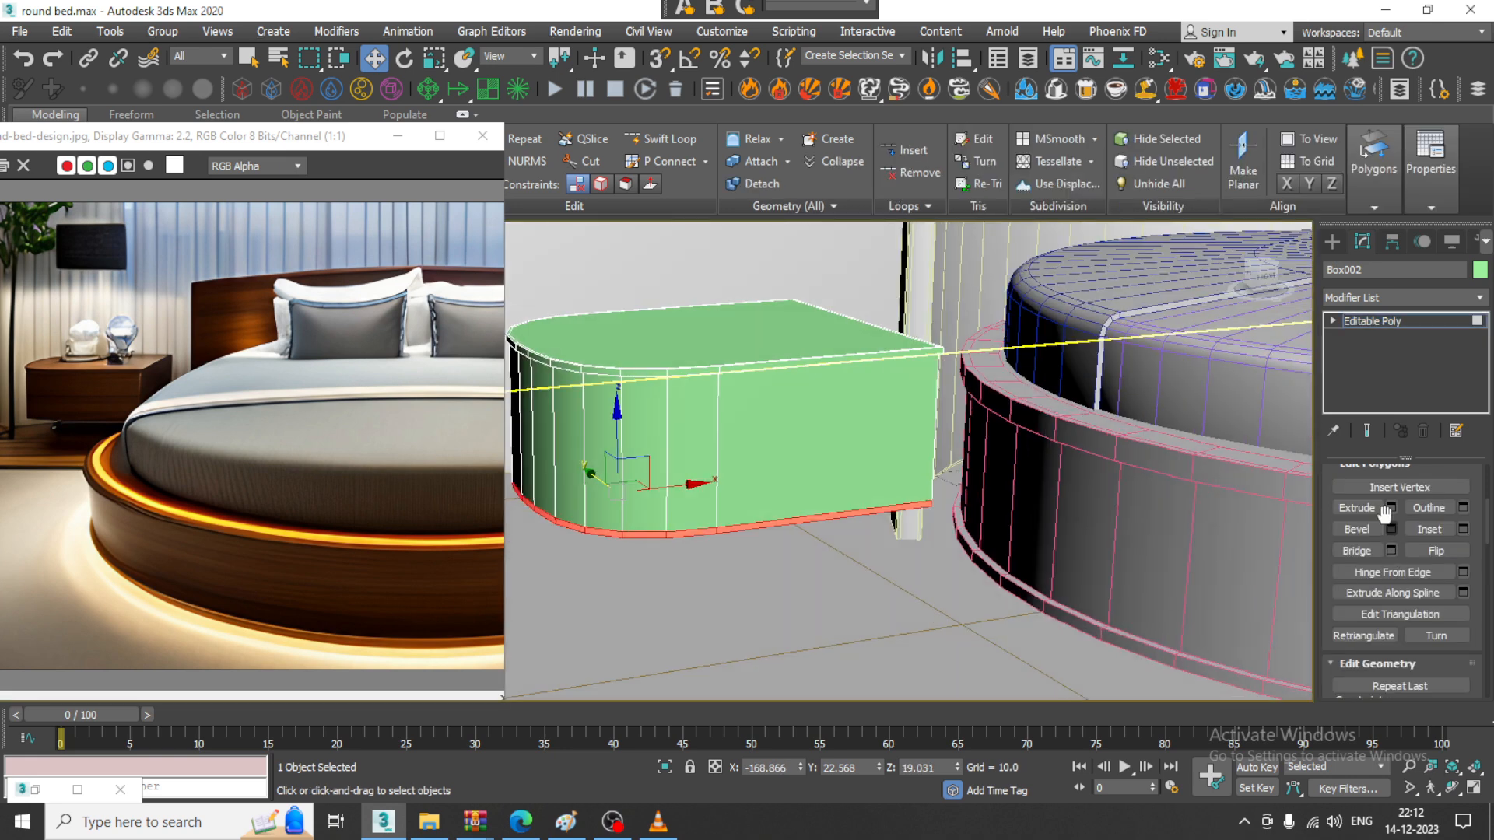
{"action": "left_click", "coordinate": [1392, 507]}
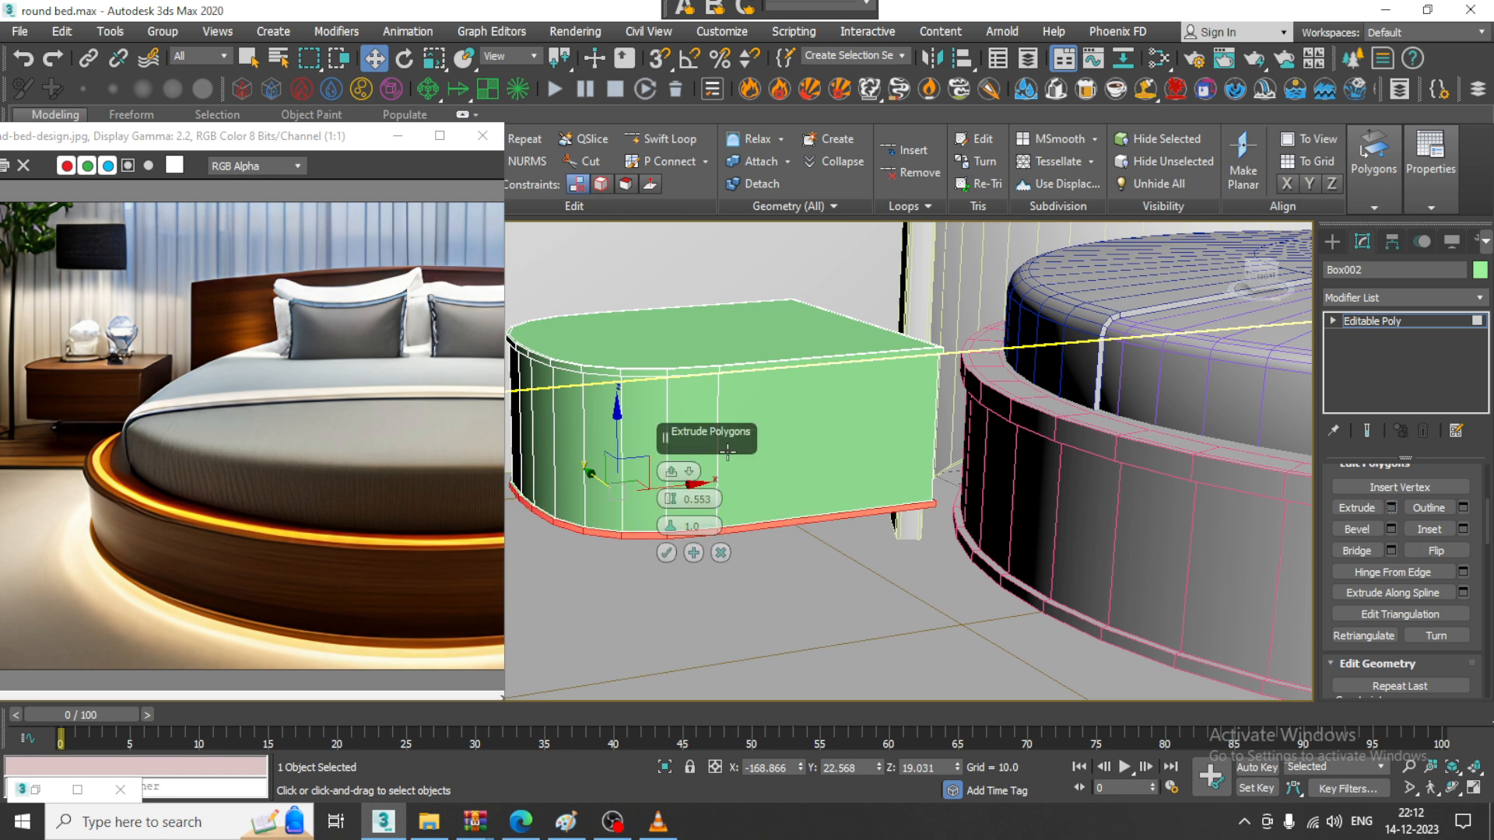
{"action": "left_click", "coordinate": [667, 553]}
Check the nightstand against the reference picture, leave polygon editing and assign Material #25 to the nightstand
{"action": "scroll", "coordinate": [87, 420], "scroll_direction": "up", "scroll_amount": 1}
{"action": "scroll", "coordinate": [85, 417], "scroll_direction": "down", "scroll_amount": 1}
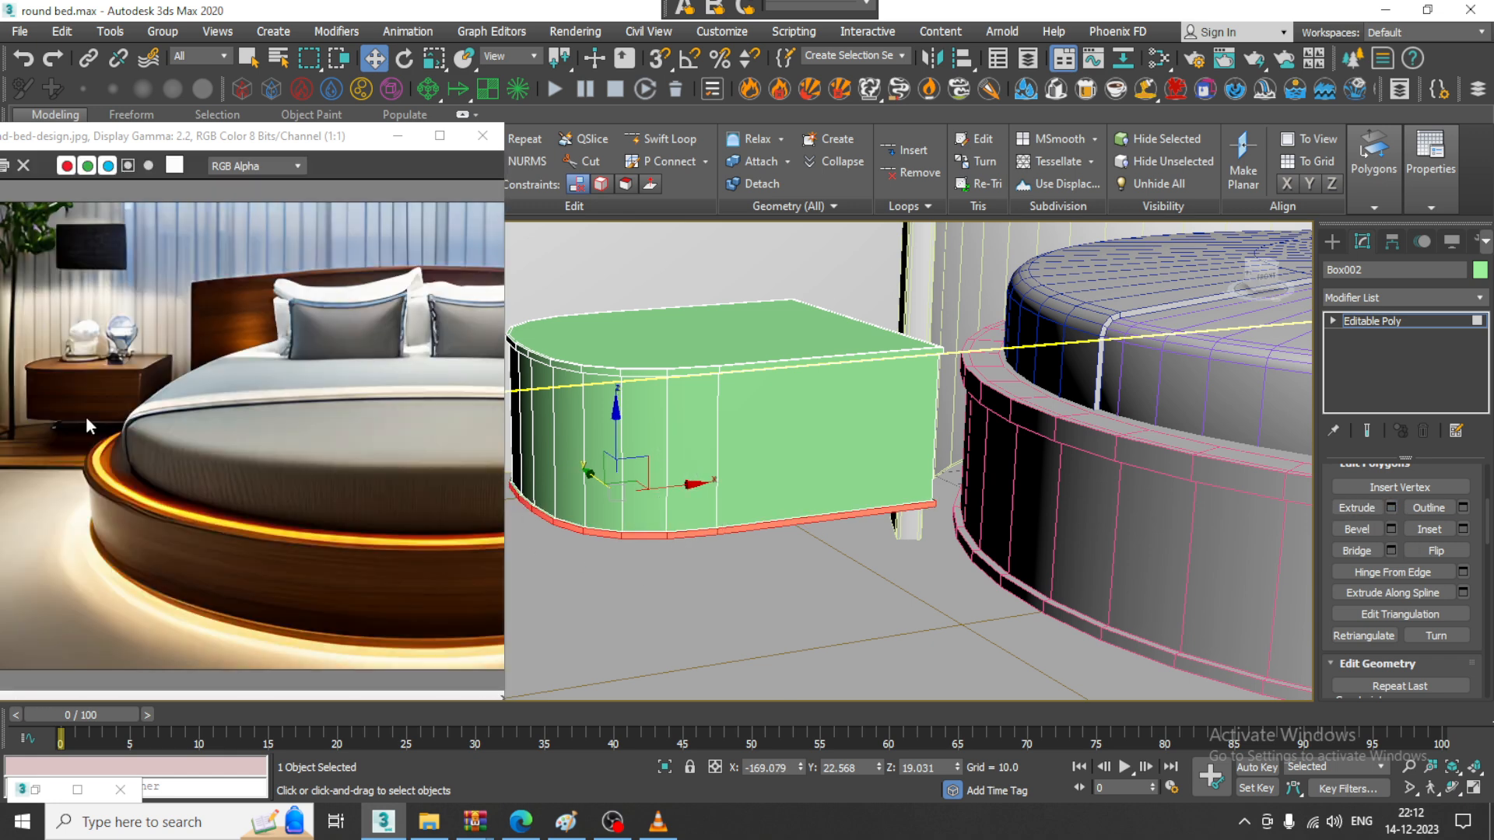
{"action": "middle_click_drag", "start_coordinate": [311, 423], "coordinate": [24, 428]}
{"action": "middle_click_drag", "start_coordinate": [467, 423], "coordinate": [355, 442]}
{"action": "scroll", "coordinate": [374, 435], "scroll_direction": "up", "scroll_amount": 1}
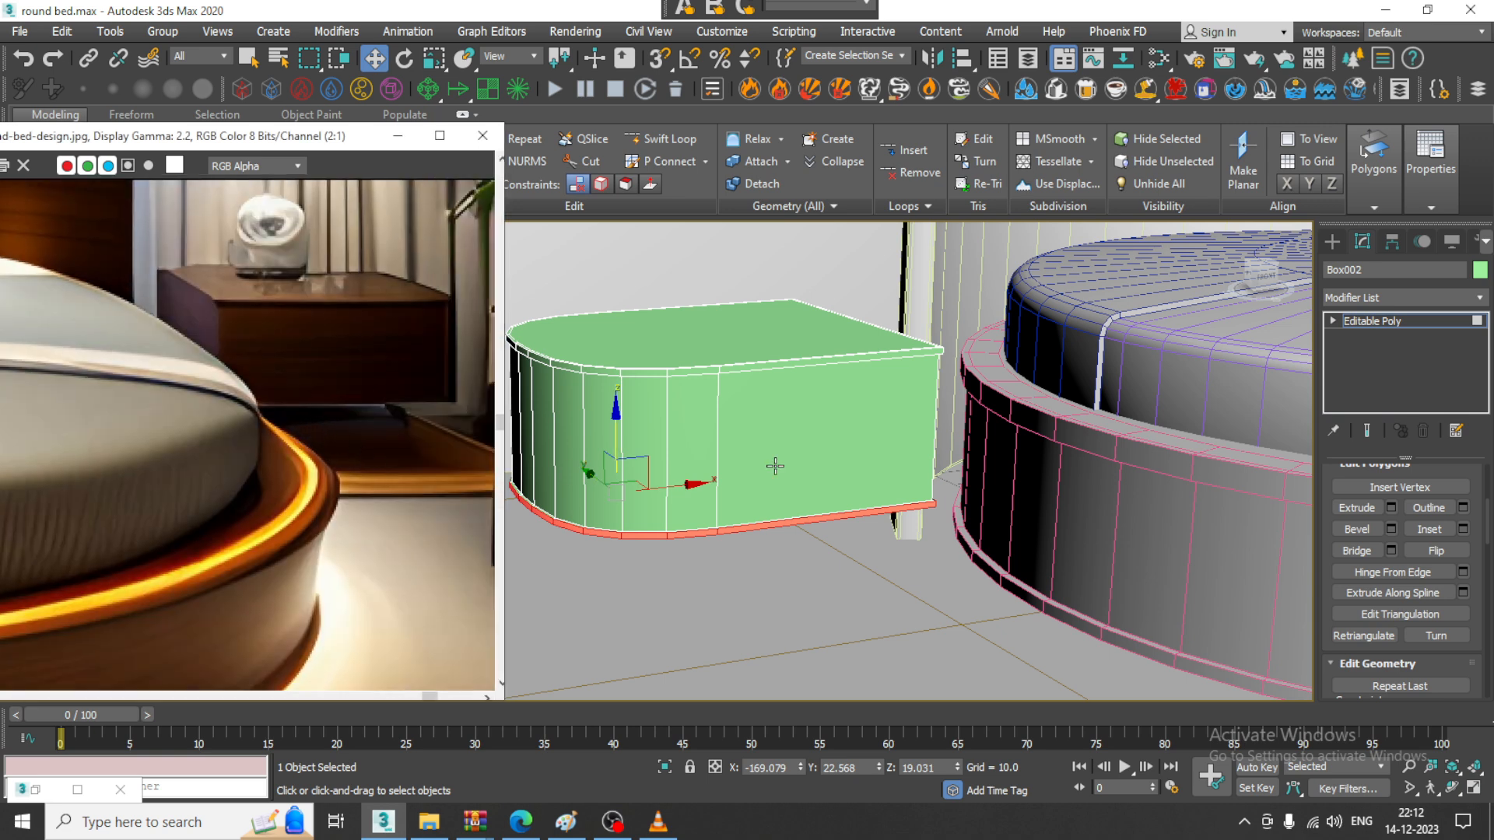
{"action": "middle_click_drag", "start_coordinate": [969, 446], "coordinate": [1115, 426]}
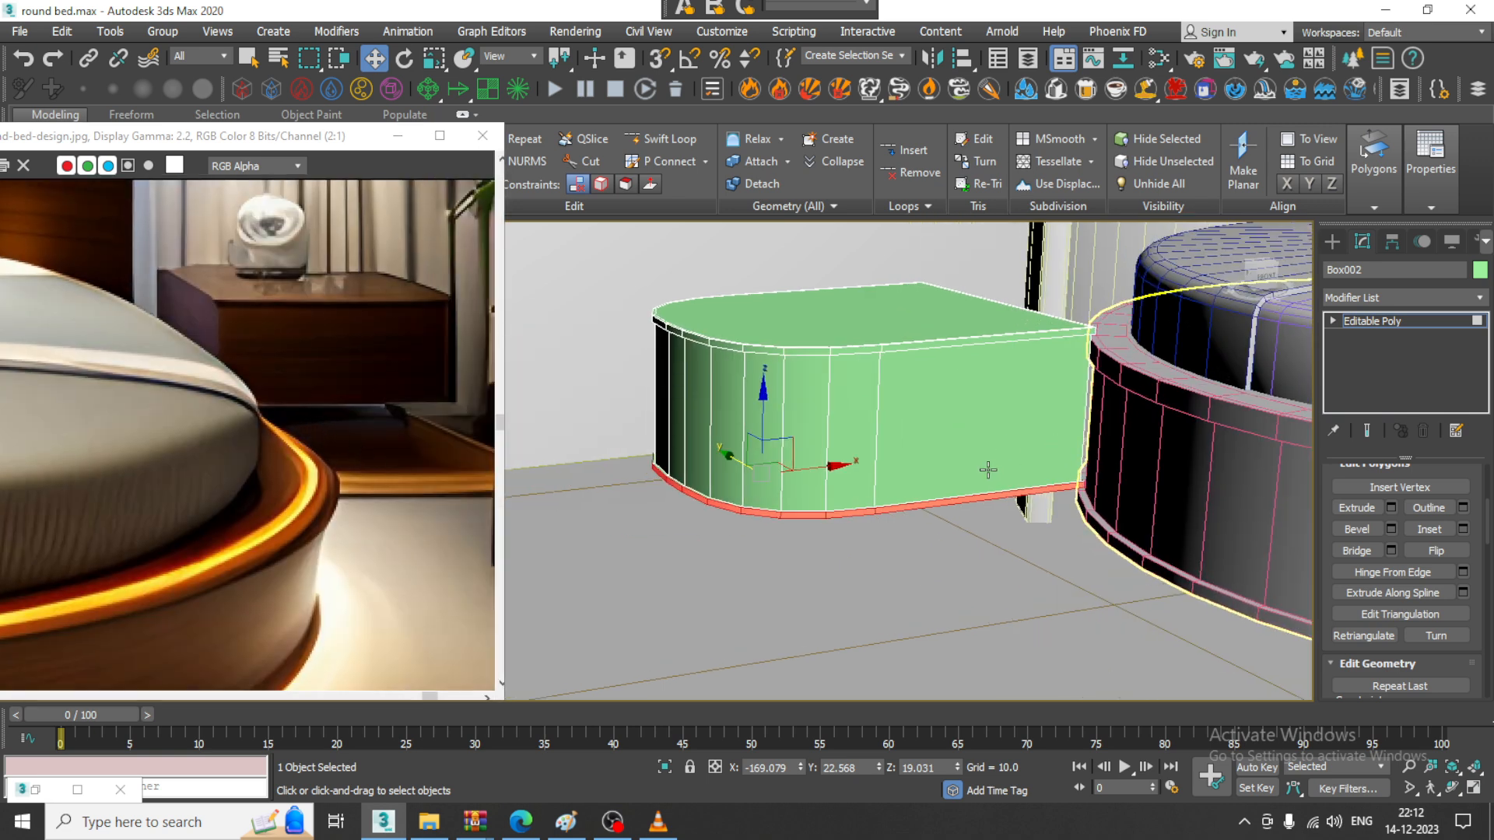
{"action": "left_click", "coordinate": [1328, 245]}
{"action": "mouse_move", "coordinate": [907, 419]}
{"action": "middle_mouse_down", "text": "alt"}
{"action": "mouse_move", "coordinate": [892, 335]}
{"action": "mouse_move", "coordinate": [894, 443]}
{"action": "middle_mouse_up", "text": "alt"}
{"action": "scroll", "coordinate": [894, 452], "scroll_direction": "down", "scroll_amount": 3}
{"action": "middle_click_drag", "start_coordinate": [895, 459], "coordinate": [833, 467]}
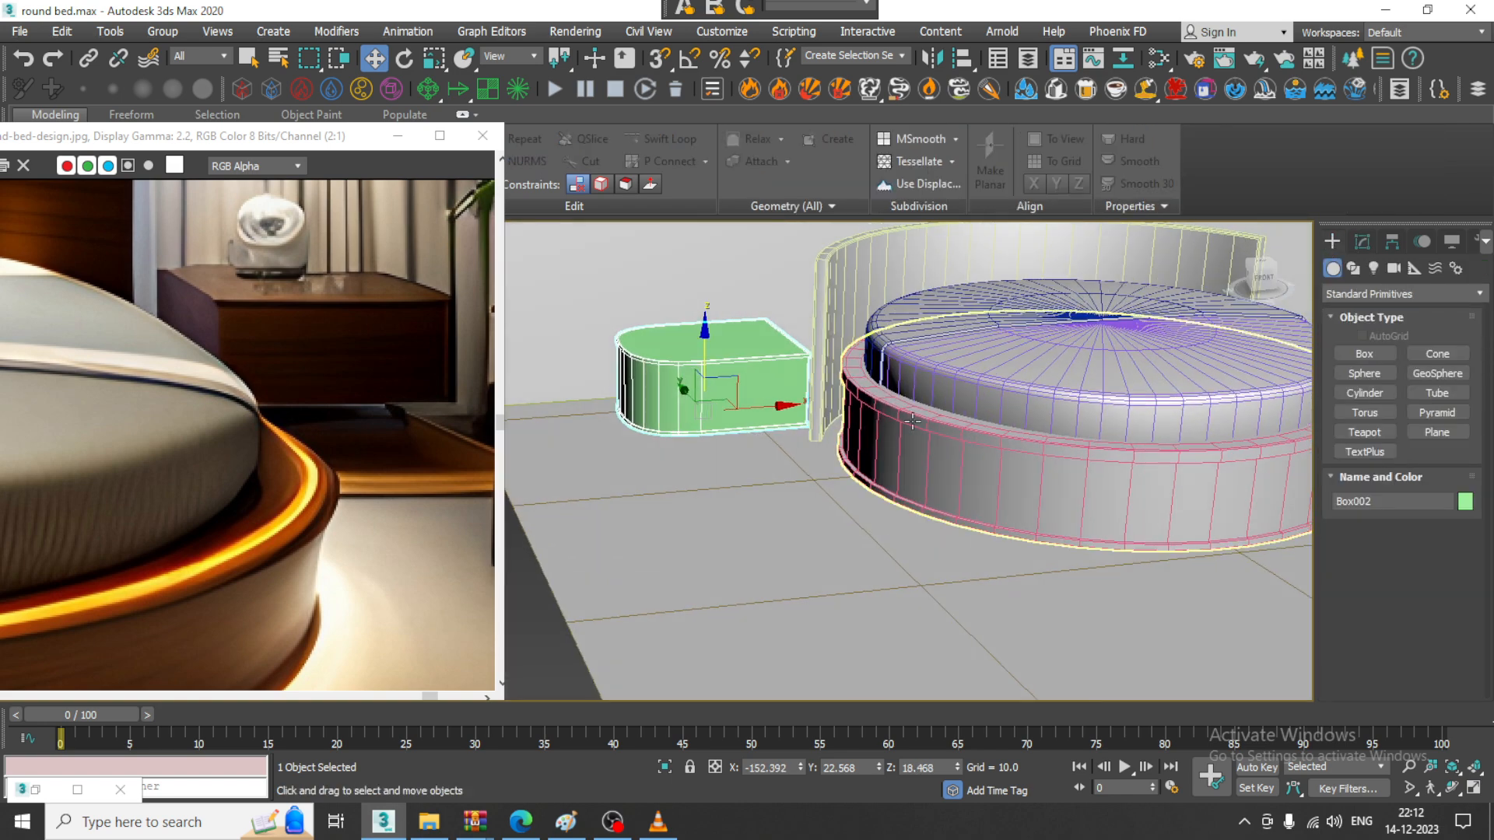
{"action": "middle_click_drag", "start_coordinate": [935, 414], "coordinate": [860, 446]}
{"action": "key", "text": "m"}
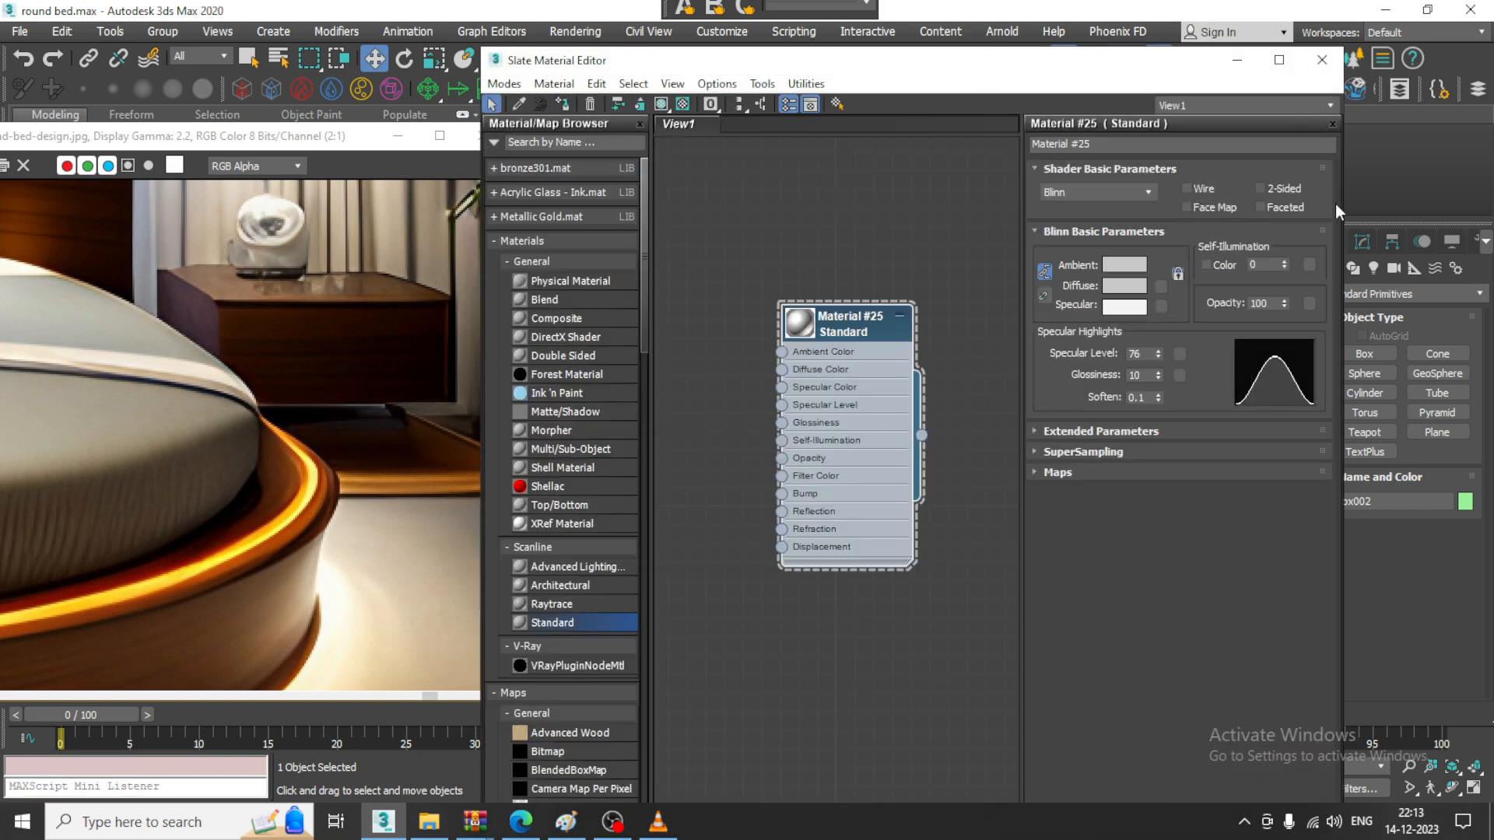
{"action": "left_click", "coordinate": [1237, 60]}
Select both halves of the round mattress and scale them up slightly along X toward the base rim
{"action": "scroll", "coordinate": [907, 348], "scroll_direction": "down", "scroll_amount": 5}
{"action": "scroll", "coordinate": [926, 365], "scroll_direction": "up", "scroll_amount": 5}
{"action": "middle_click_drag", "start_coordinate": [926, 365], "coordinate": [875, 478]}
{"action": "scroll", "coordinate": [319, 424], "scroll_direction": "down", "scroll_amount": 2}
{"action": "middle_click_drag", "start_coordinate": [985, 516], "coordinate": [954, 515], "text": "alt"}
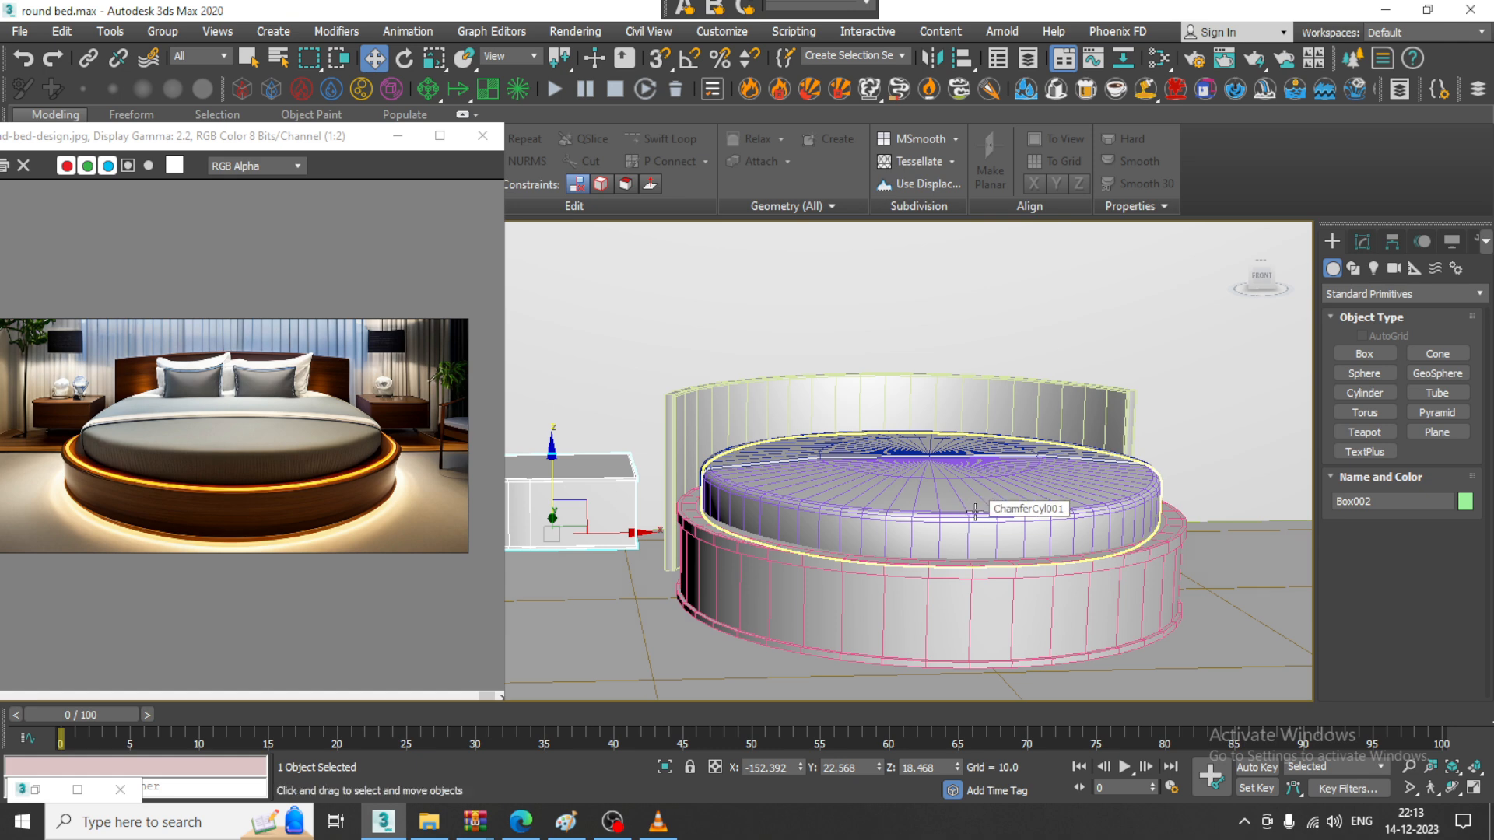
{"action": "middle_click_drag", "start_coordinate": [1166, 511], "coordinate": [1158, 527], "text": "alt"}
{"action": "left_click", "coordinate": [934, 481]}
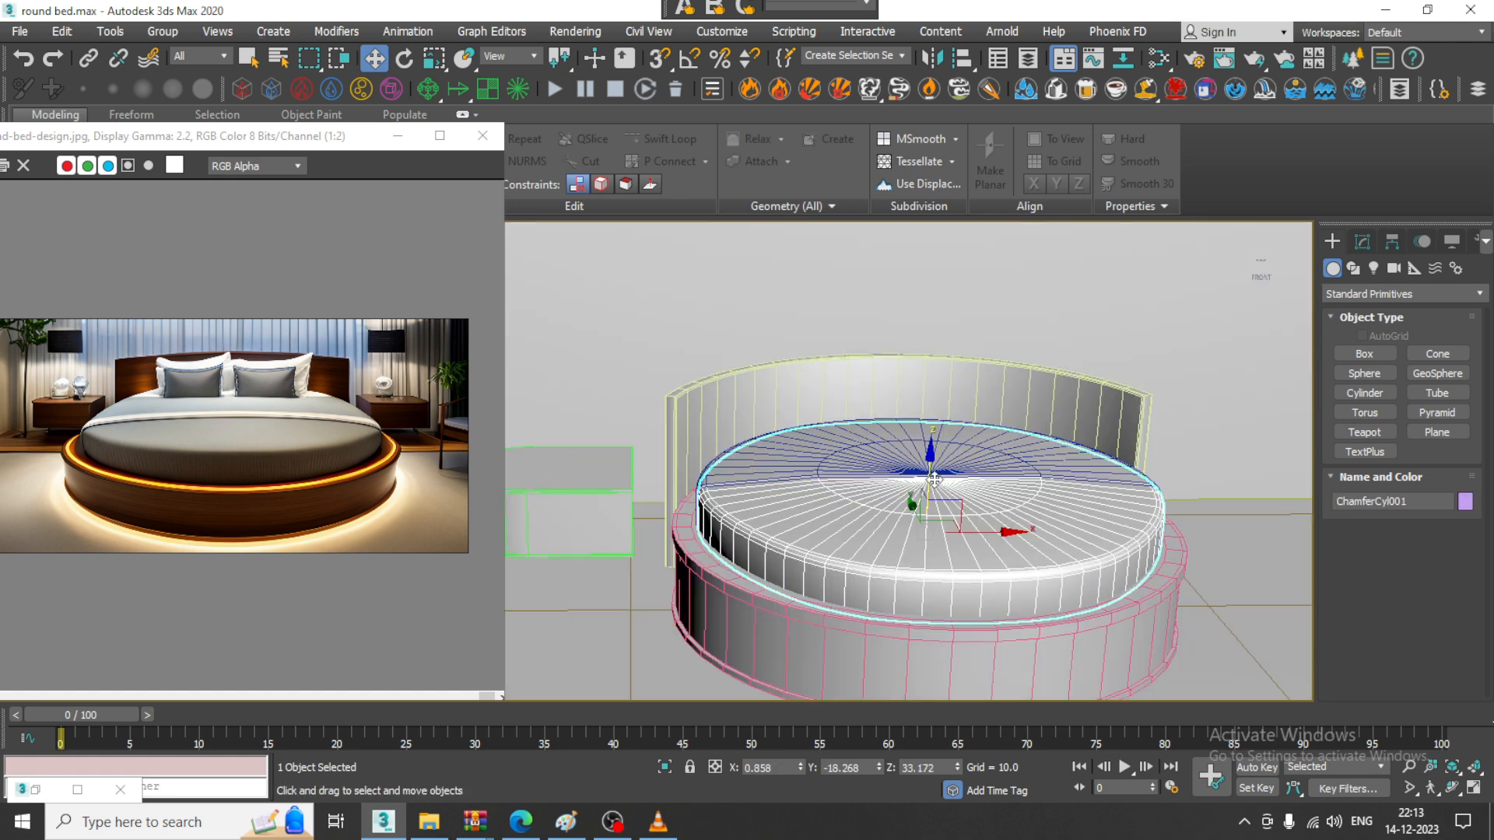
{"action": "left_click", "coordinate": [842, 439], "text": "ctrl"}
{"action": "key", "text": "r"}
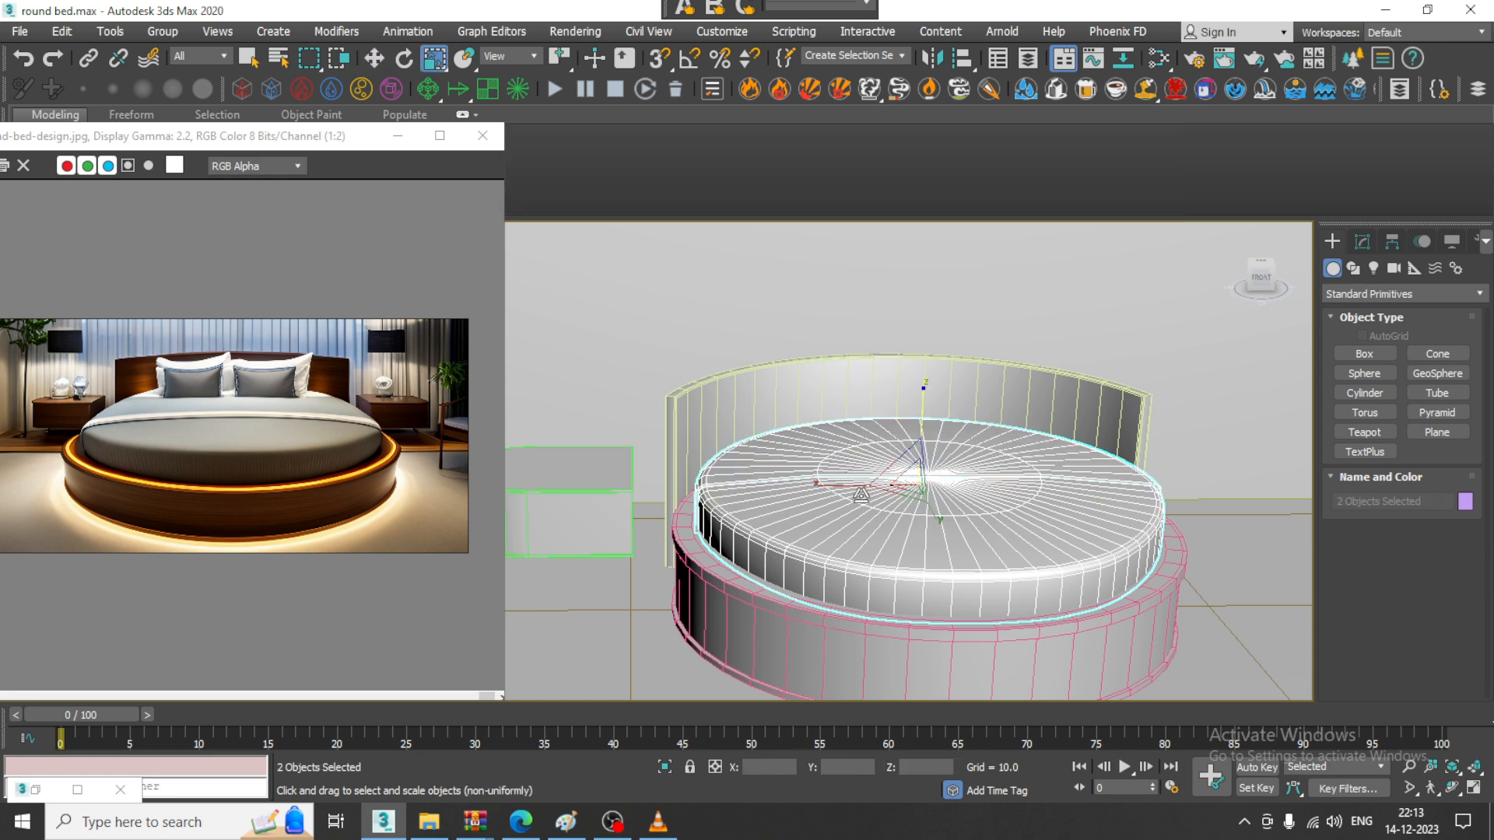
{"action": "left_click_drag", "start_coordinate": [823, 487], "coordinate": [822, 487]}
{"action": "key", "text": "w"}
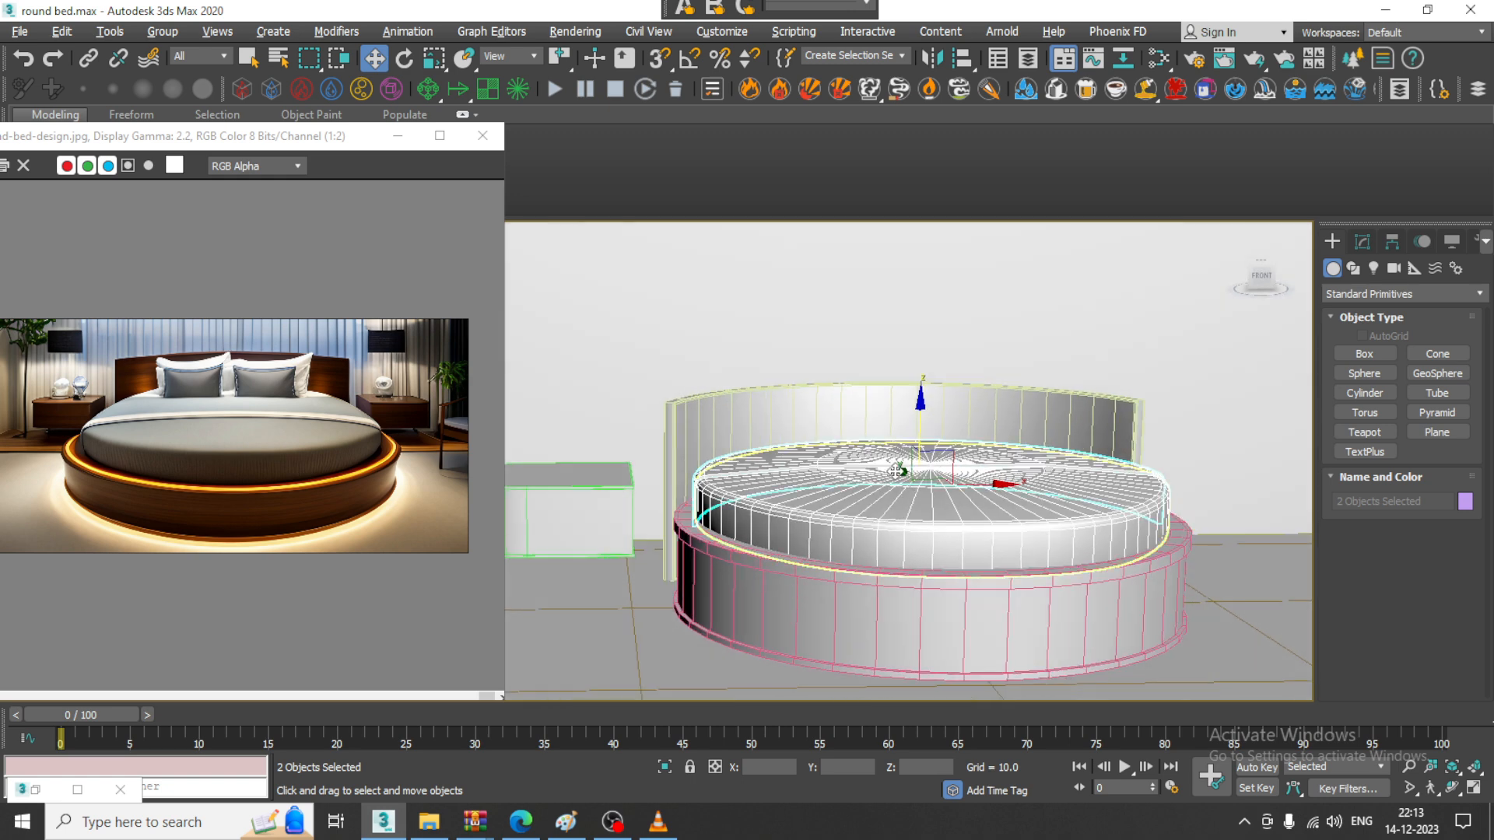